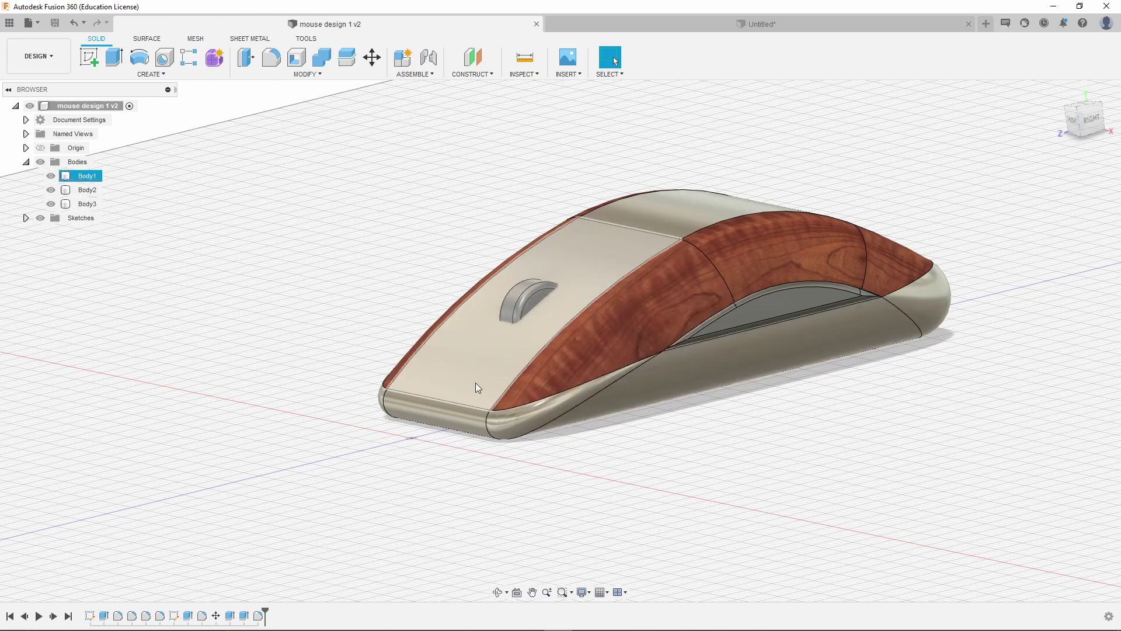
- Examine the wood-sided mouse model and the dark mouse in the other open document from several angles
left_click(585, 350)
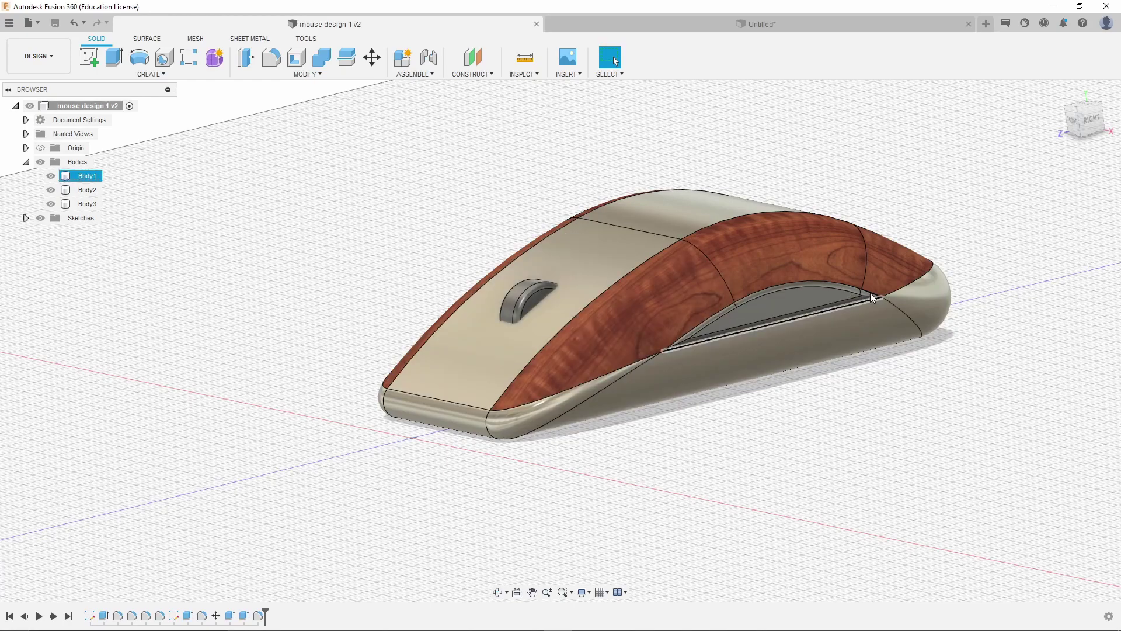
left_click(706, 26)
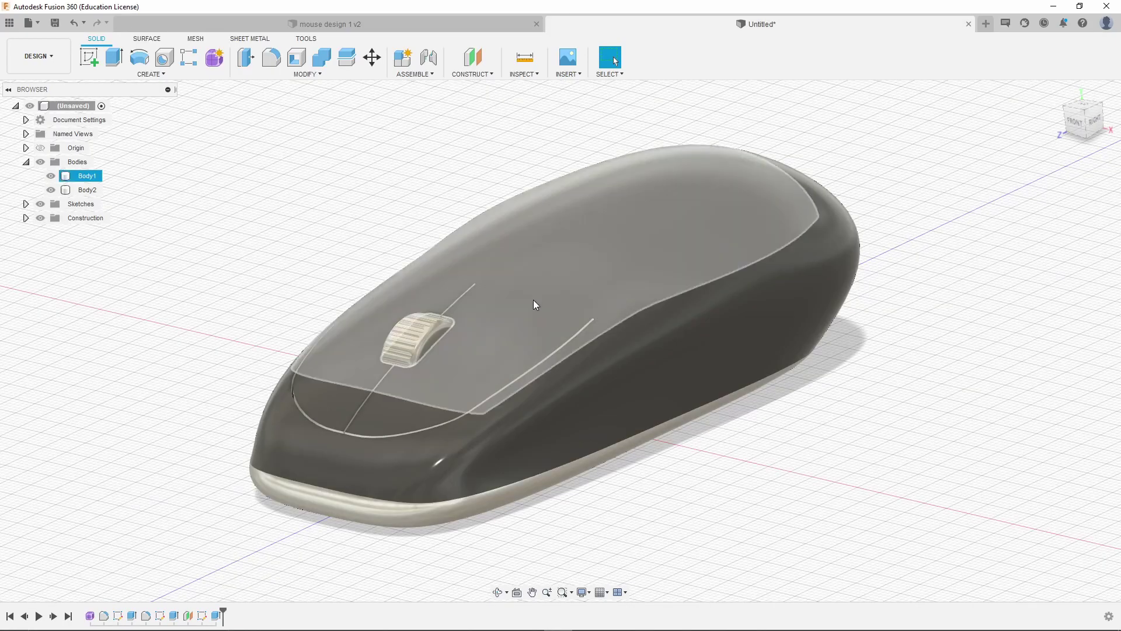
left_click(922, 423)
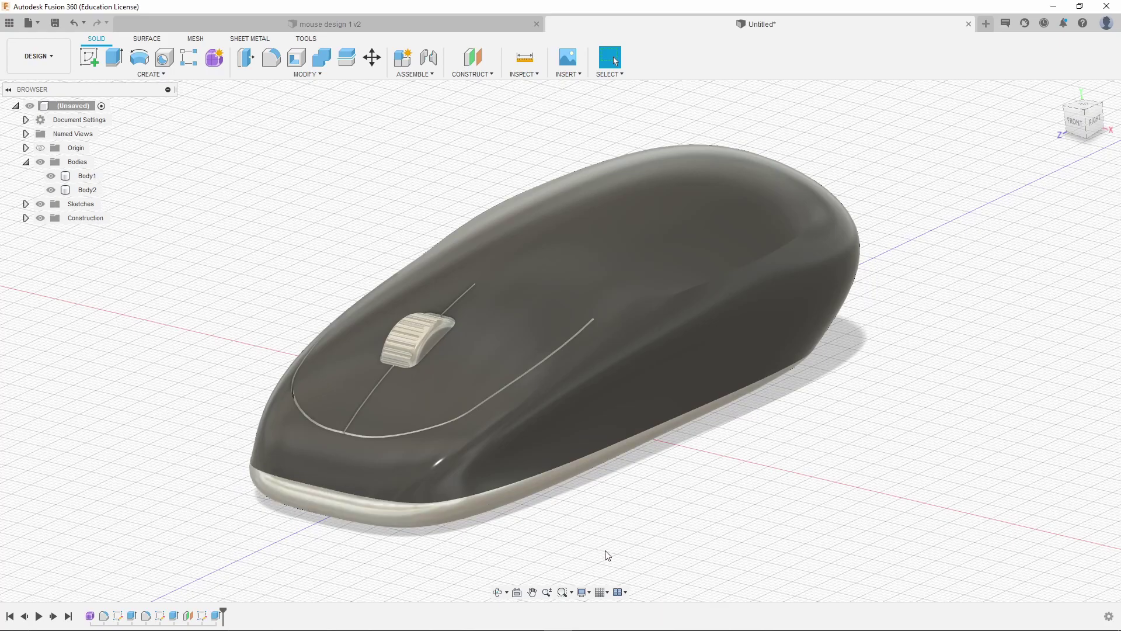
mouse_move(595, 521)
middle_mouse_down("shift")
mouse_move(635, 494)
mouse_move(646, 503)
mouse_move(601, 490)
mouse_move(596, 516)
middle_mouse_up("shift")
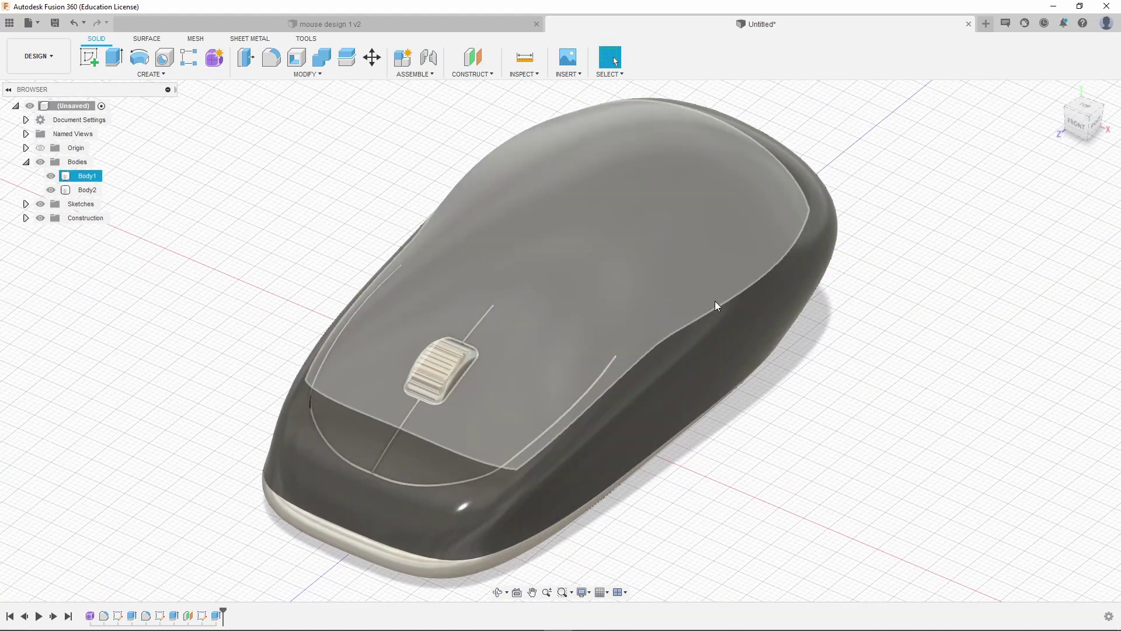
mouse_move(839, 328)
middle_mouse_down("shift")
mouse_move(821, 359)
mouse_move(843, 342)
middle_mouse_up("shift")
left_click(843, 343)
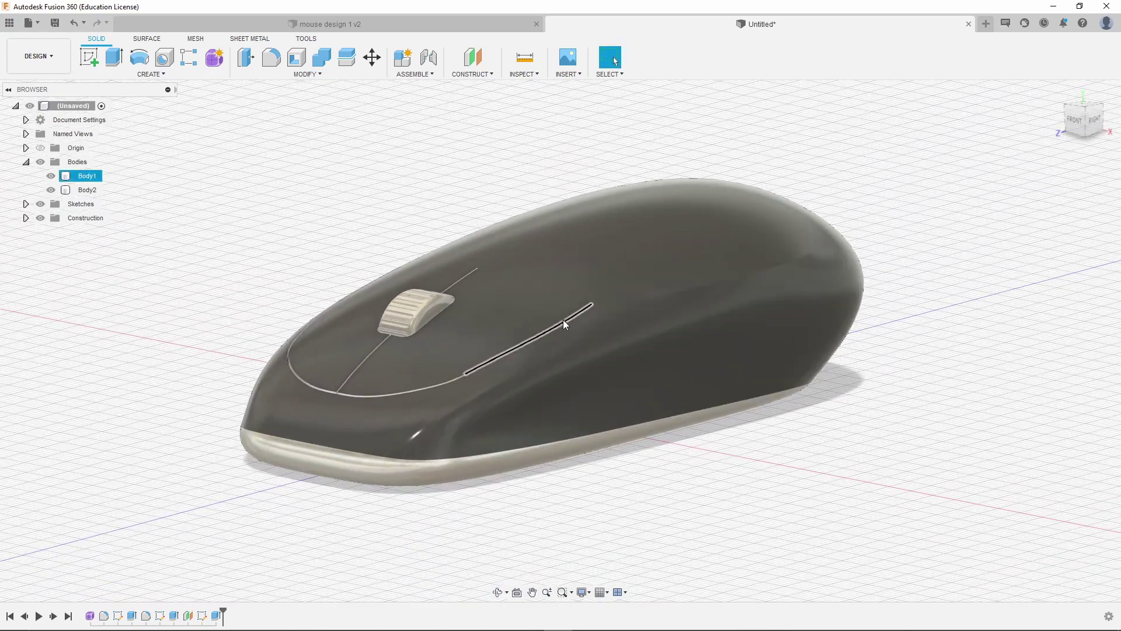
middle_click_drag(562, 314, 486, 425, "shift")
left_click(505, 478)
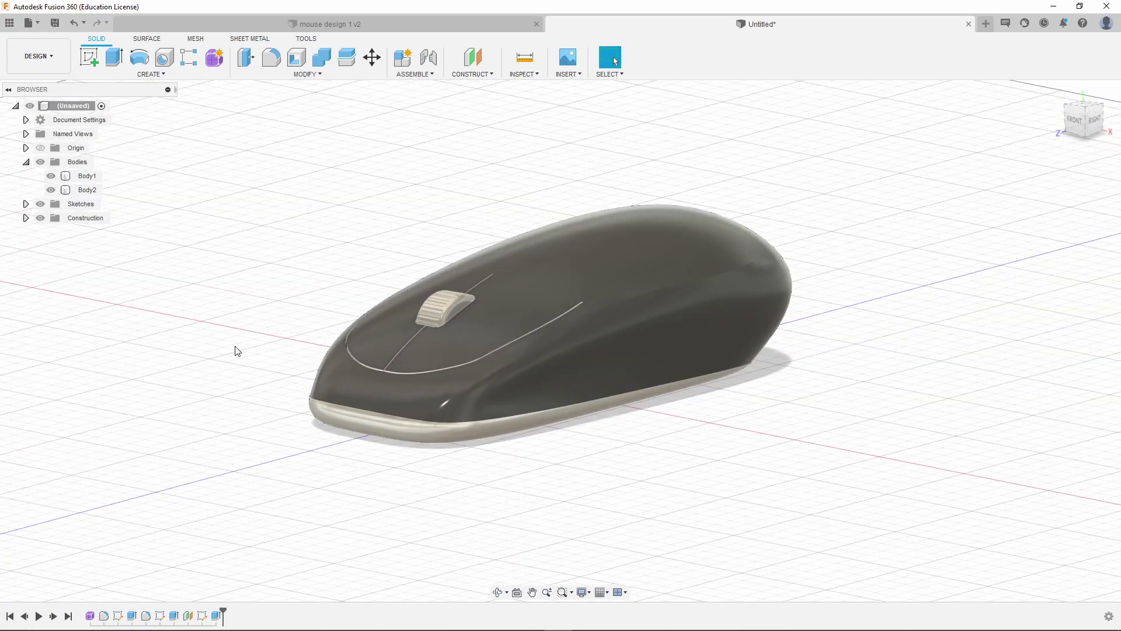
middle_click_drag(300, 262, 325, 293, "shift")
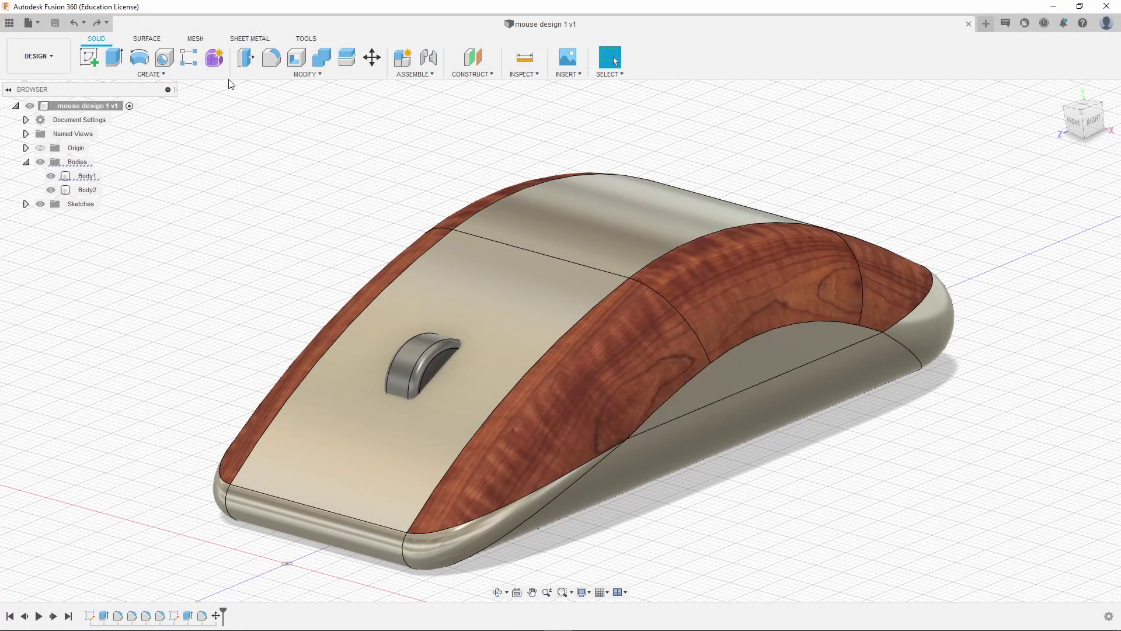
left_click(700, 412)
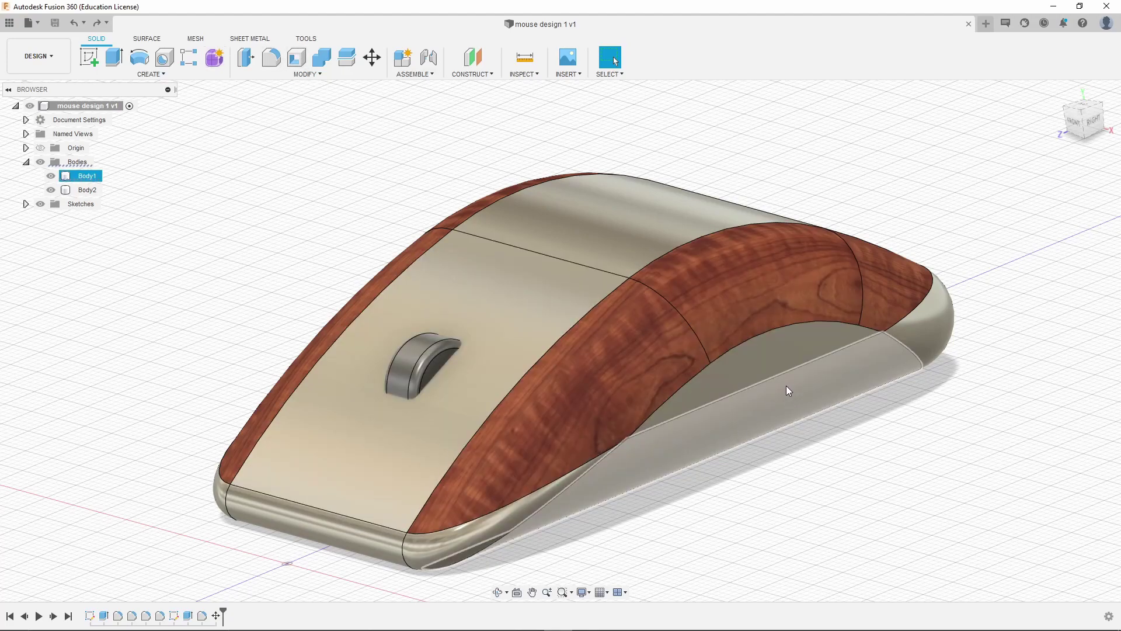
left_click(309, 246)
left_click(477, 349)
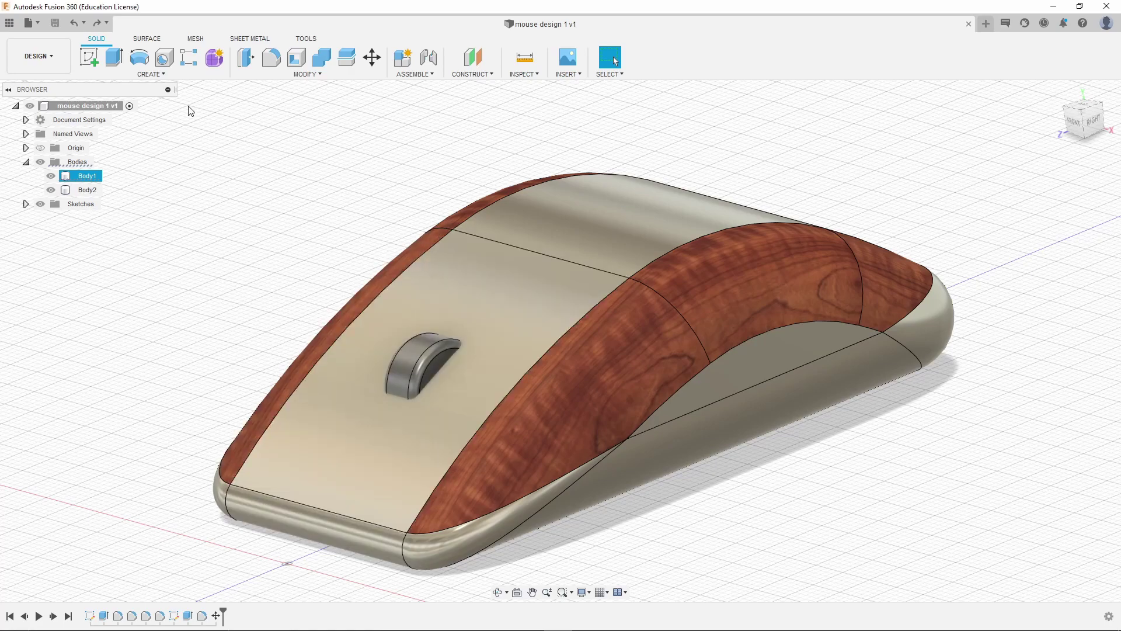
left_click(413, 454)
- Try an extruded cut of the arched side face 87 mm inward through the whole mouse, and undo it
left_click(115, 56)
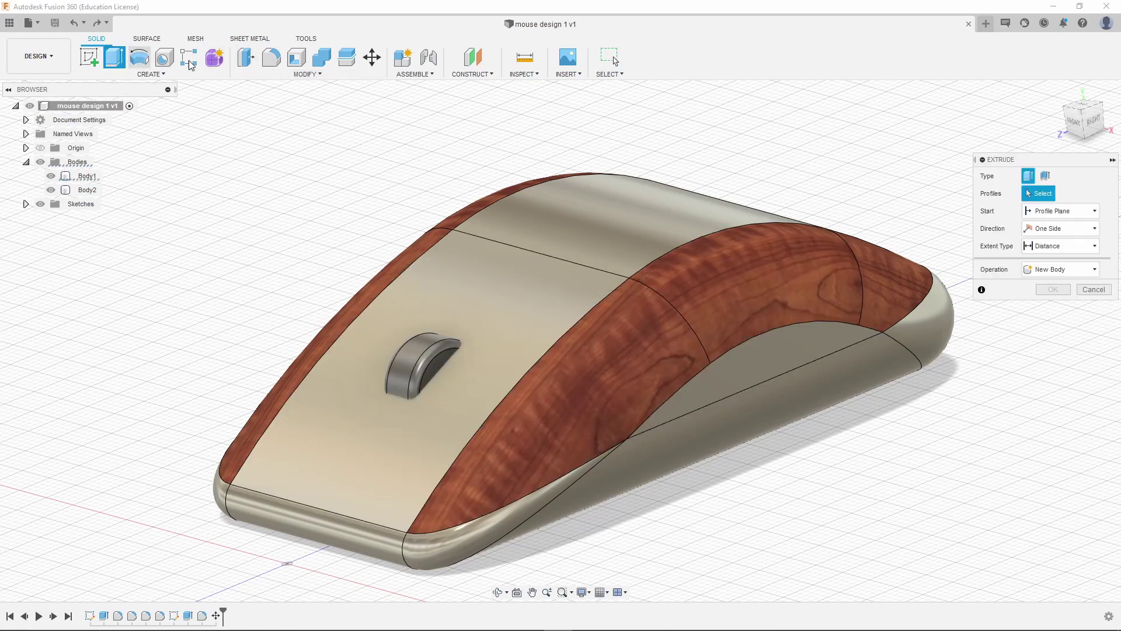
left_click(780, 352)
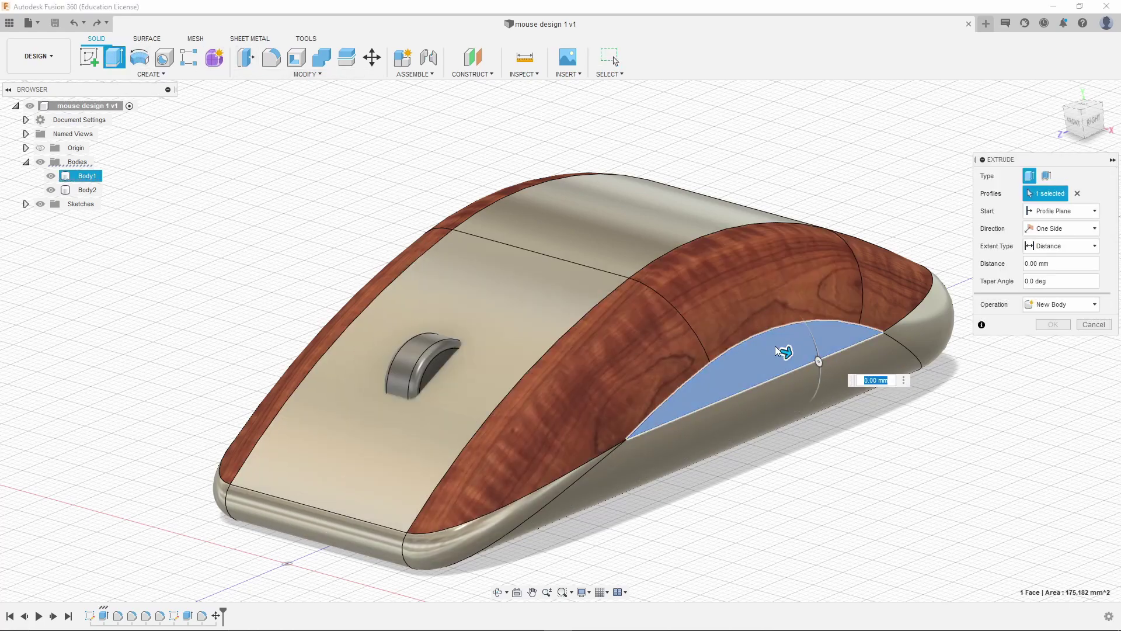
left_click_drag(786, 351, 554, 332)
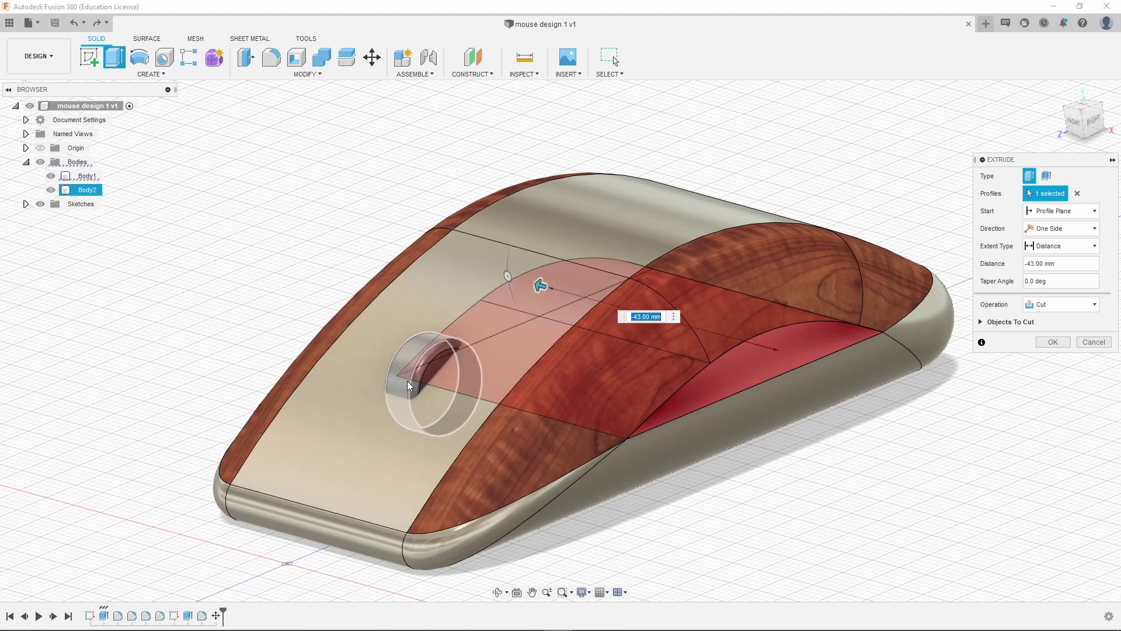
middle_click_drag(794, 504, 927, 448, "shift")
left_click_drag(436, 309, 386, 308)
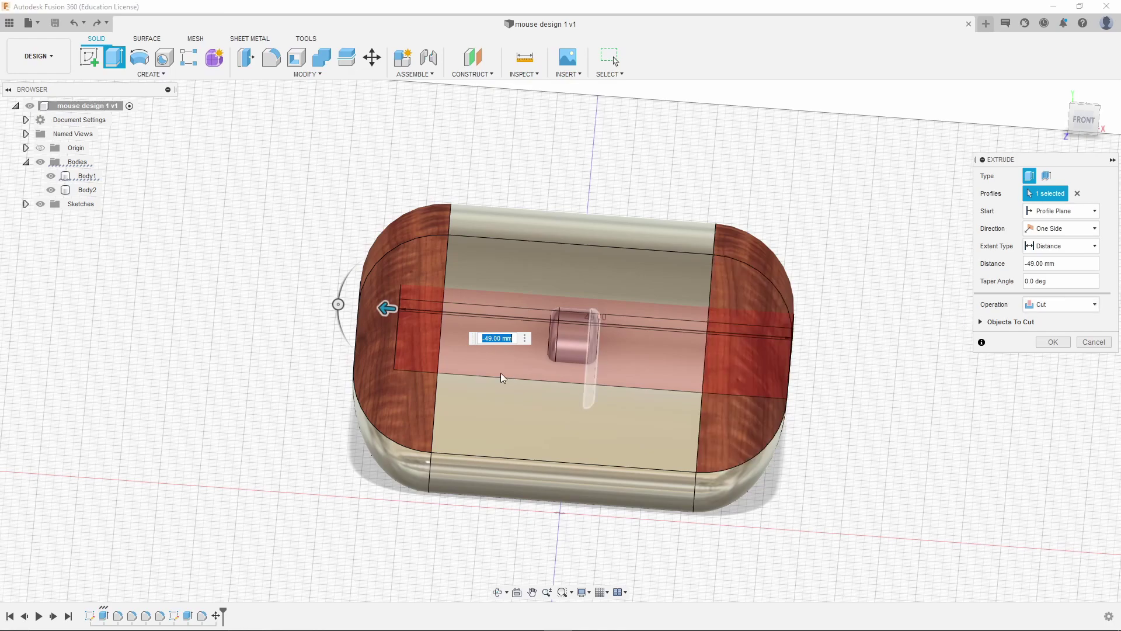
type("-87")
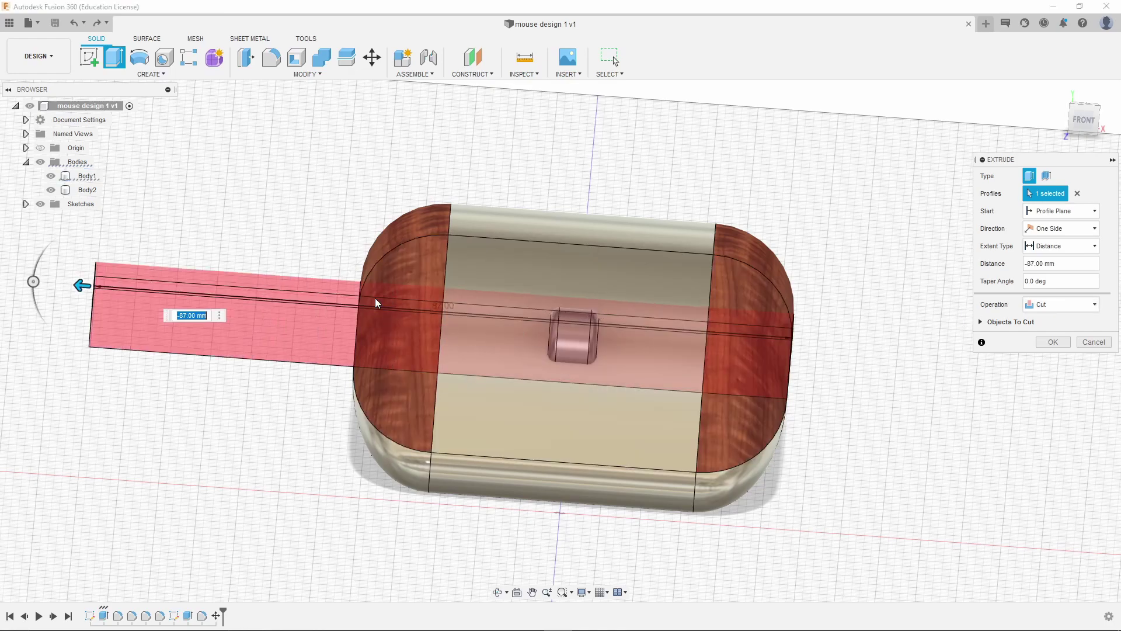
left_click(1052, 342)
middle_click_drag(760, 462, 618, 355, "shift")
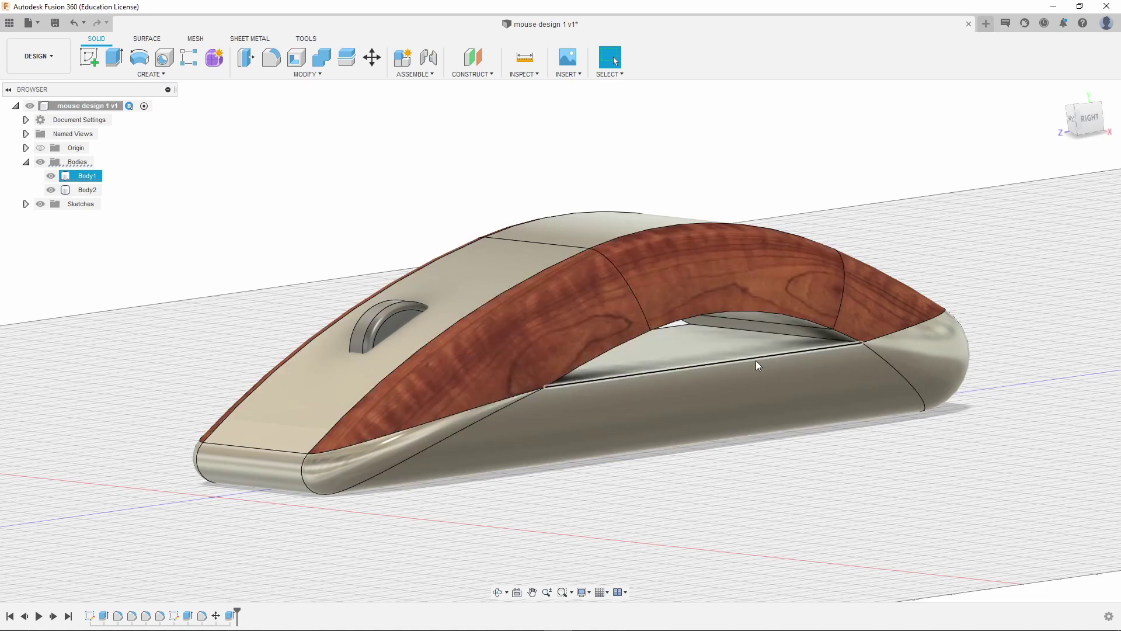
key("ctrl+z")
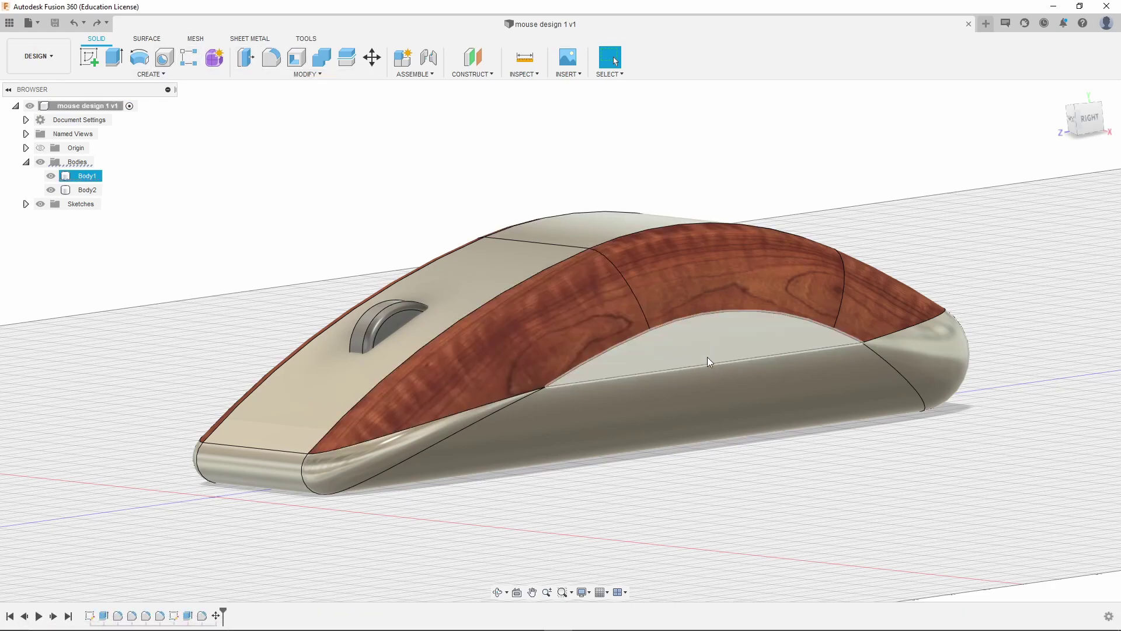
- Start extruding the arched side face 54 mm inward, across the width of the mouse
middle_click_drag(616, 359, 701, 362, "shift")
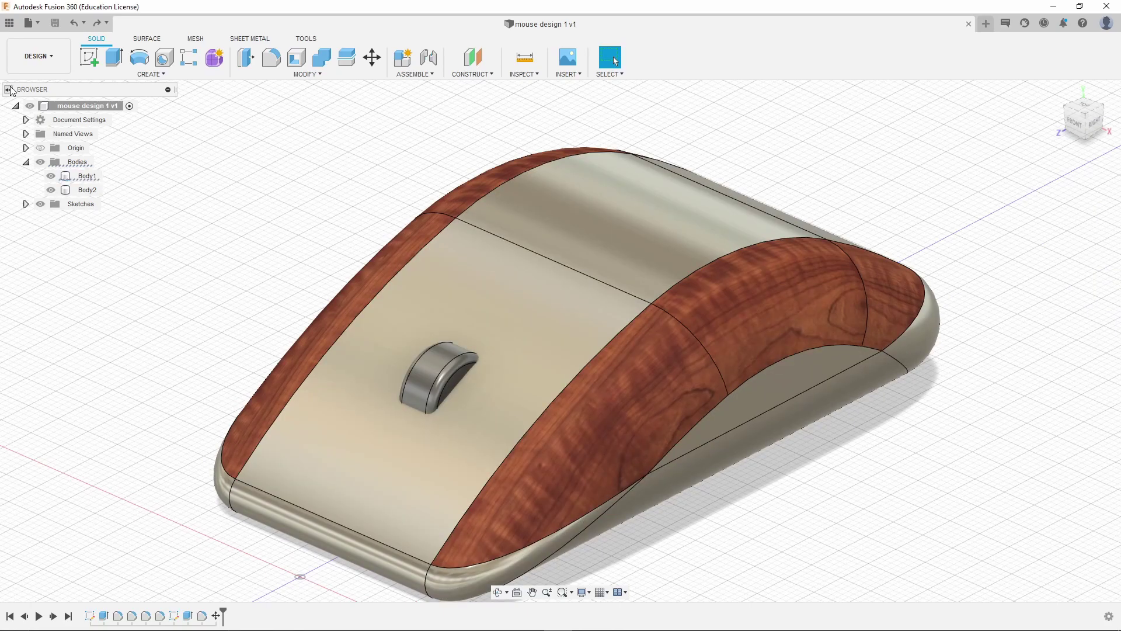
left_click(113, 59)
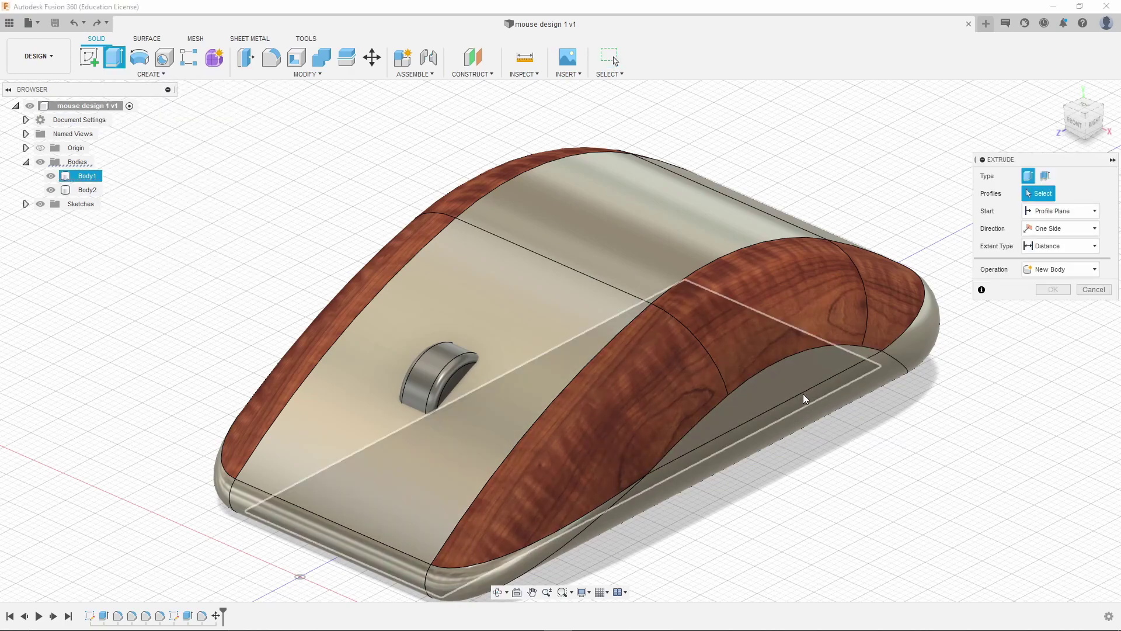
left_click(781, 383)
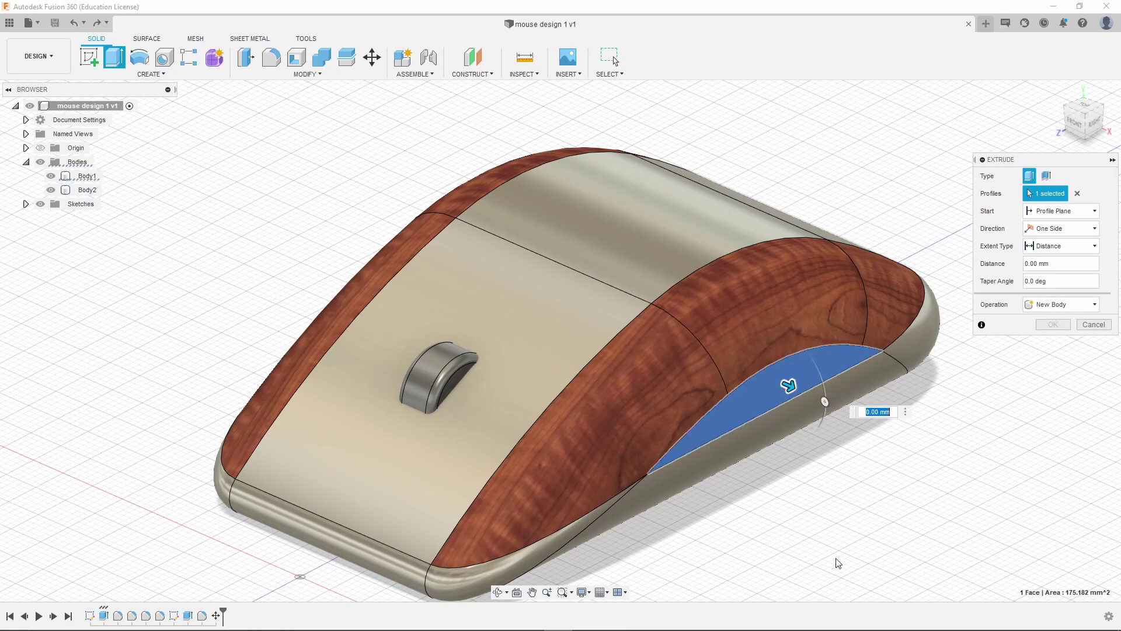
mouse_move(744, 432)
middle_mouse_down("shift")
mouse_move(729, 424)
mouse_move(759, 435)
middle_mouse_up("shift")
left_click_drag(481, 289, 384, 261)
middle_click_drag(385, 261, 584, 285, "shift")
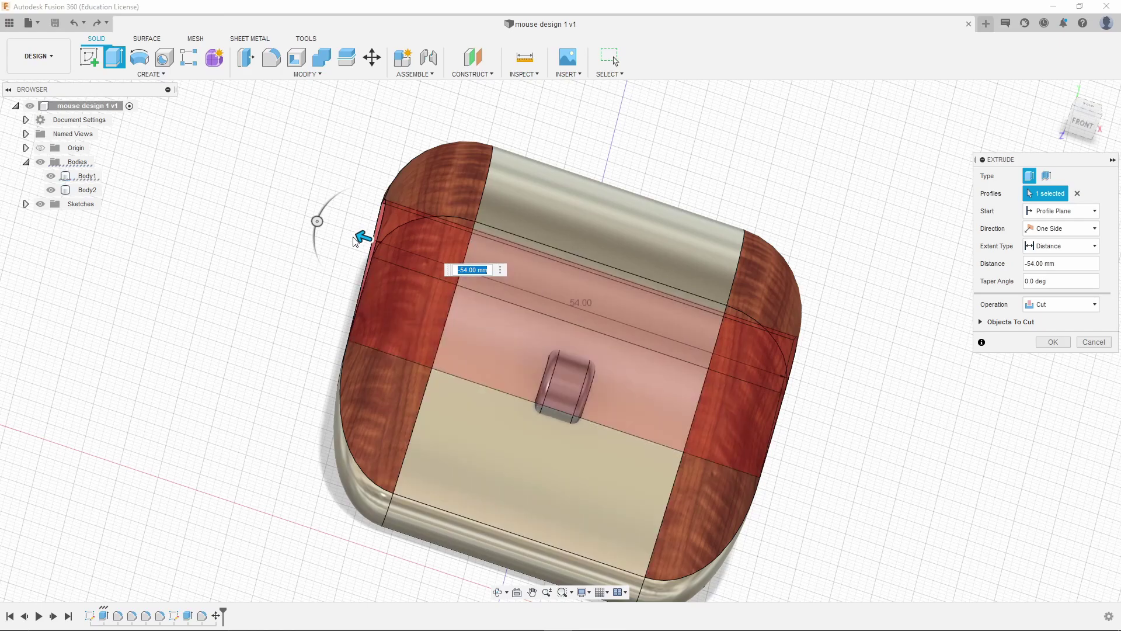
mouse_move(364, 237)
left_mouse_down()
mouse_move(377, 245)
mouse_move(363, 241)
left_mouse_up()
middle_click_drag(502, 326, 529, 338, "shift")
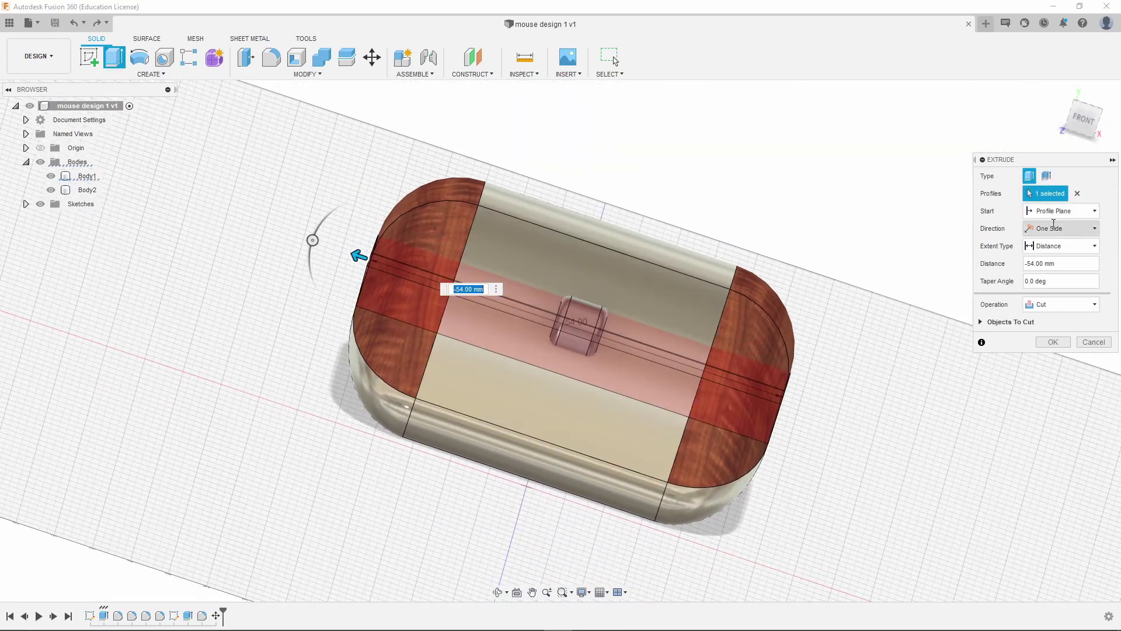
- Set the extrusion's extent type to To Object, ending at the matching arched face on the opposite side of the mouse
left_click(1054, 250)
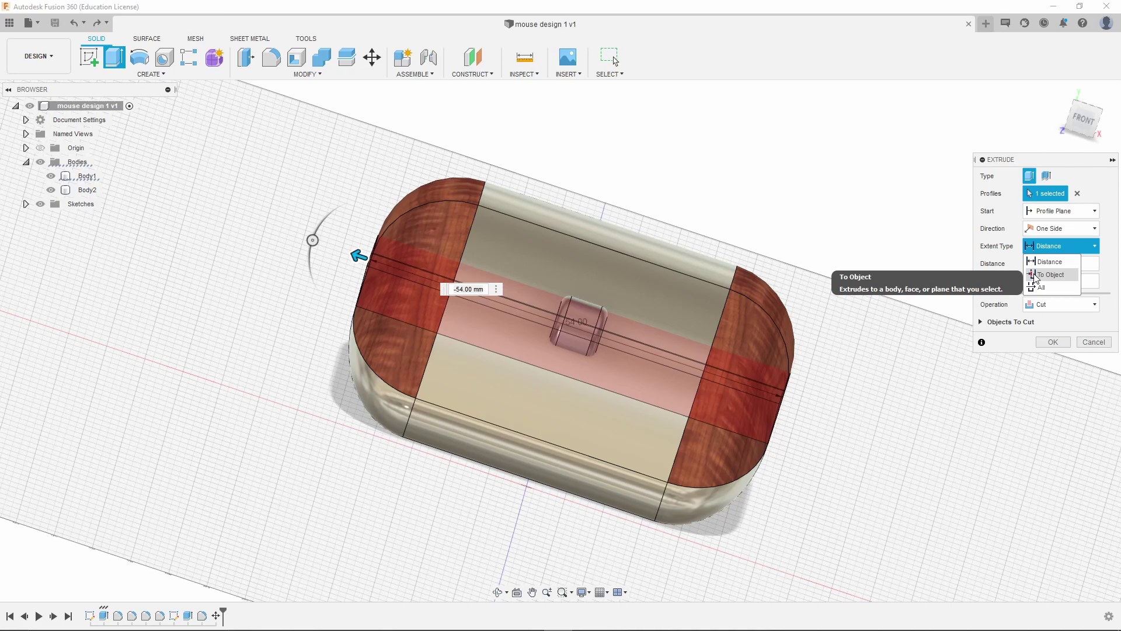
left_click_drag(358, 256, 497, 302)
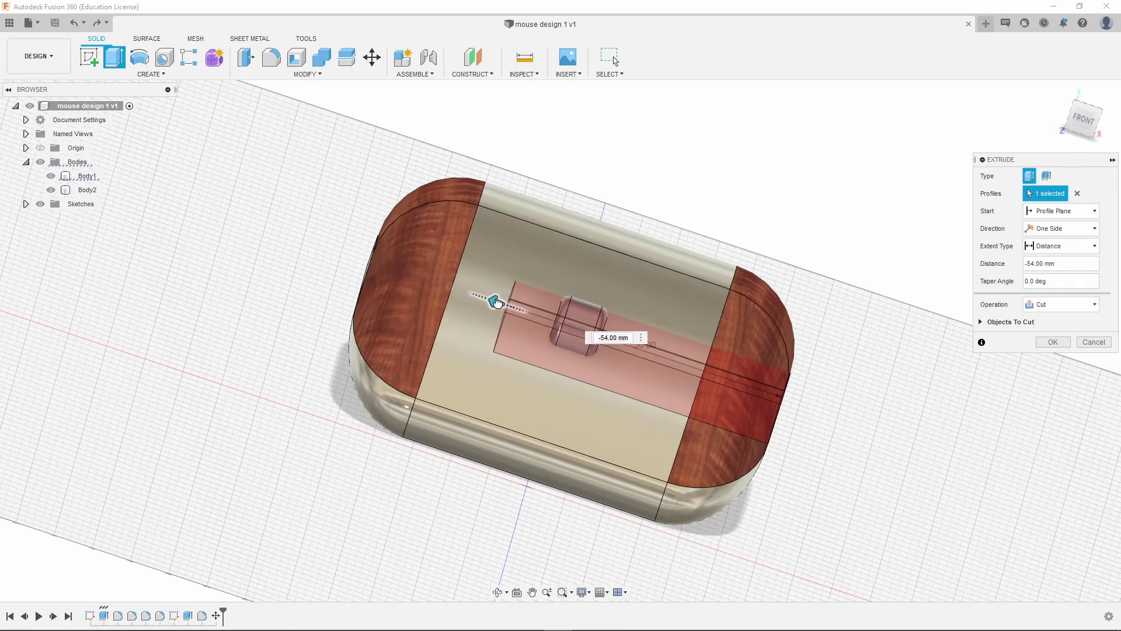
middle_click_drag(1019, 211, 1066, 246, "shift")
left_click(1066, 246)
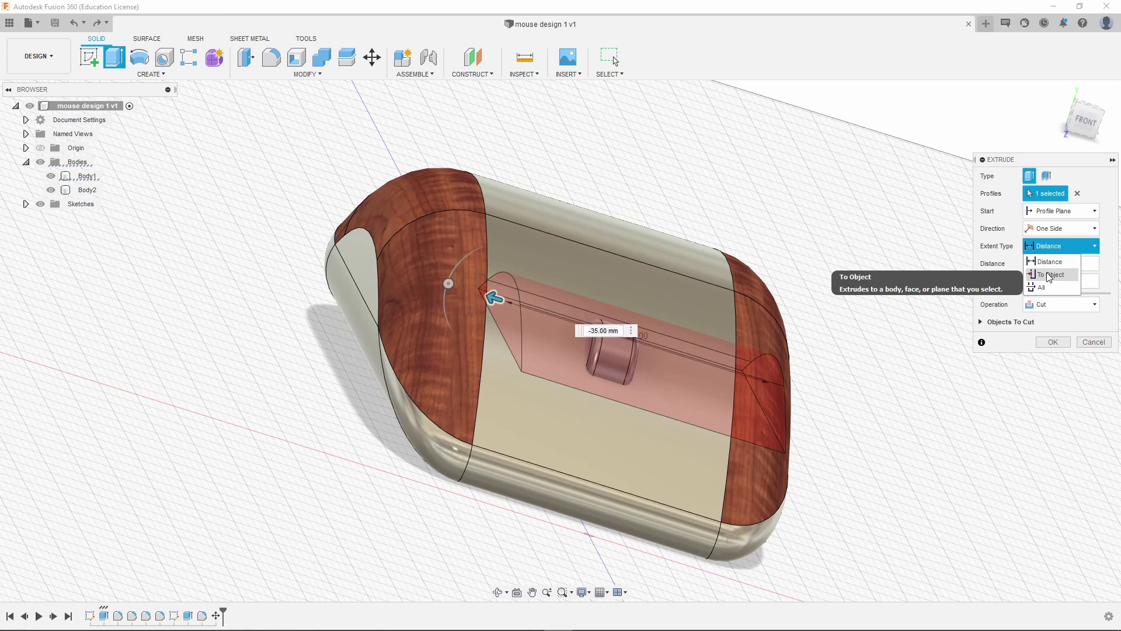
left_click(1050, 275)
left_click(362, 256)
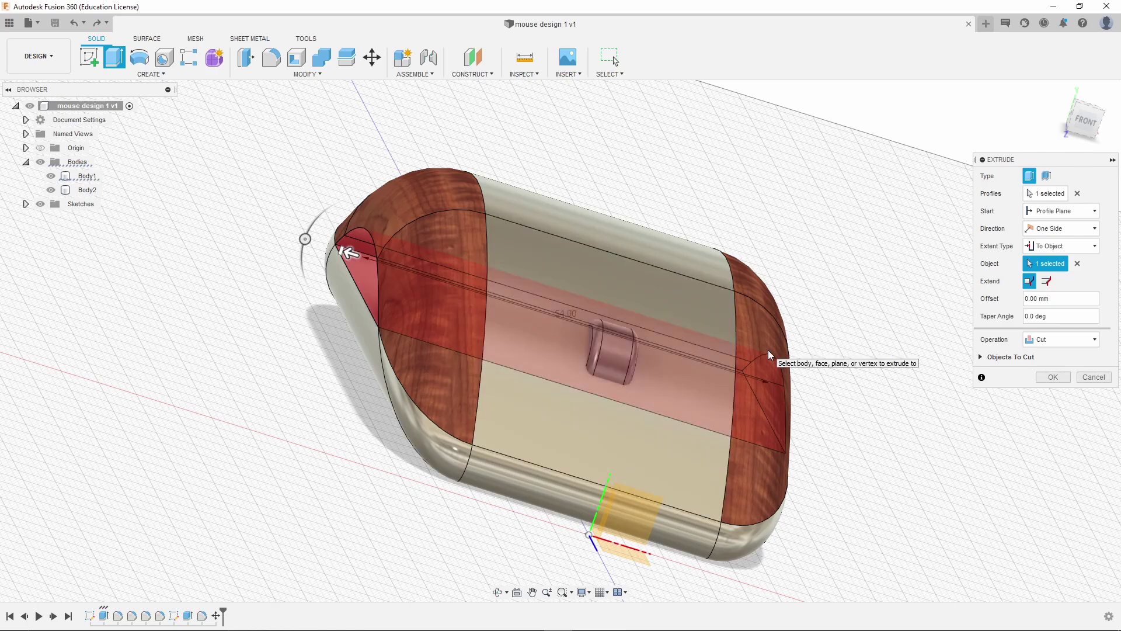
middle_click_drag(688, 299, 1019, 346, "shift")
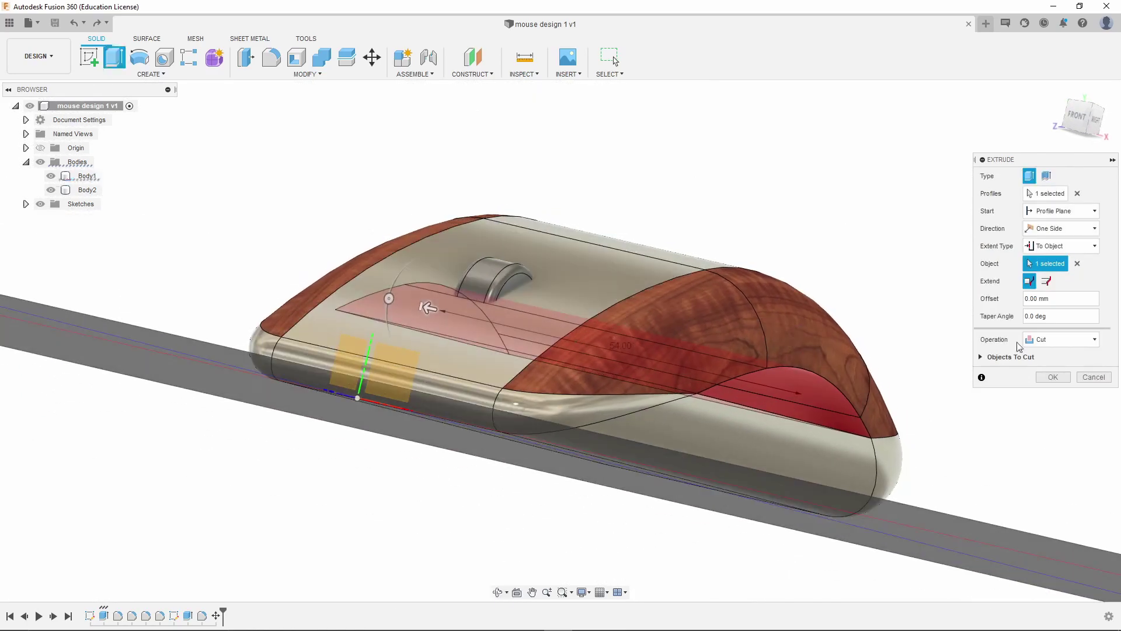
- Set the extrusion's operation to New Body and complete the extrusion
left_click(1068, 340)
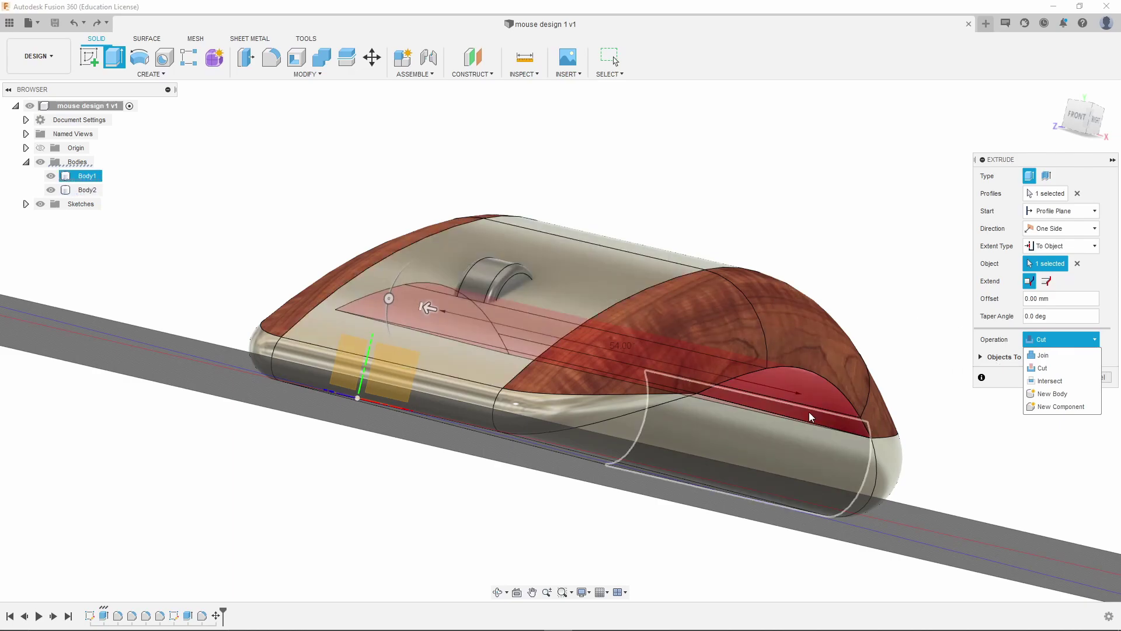
middle_click_drag(488, 343, 516, 352, "shift")
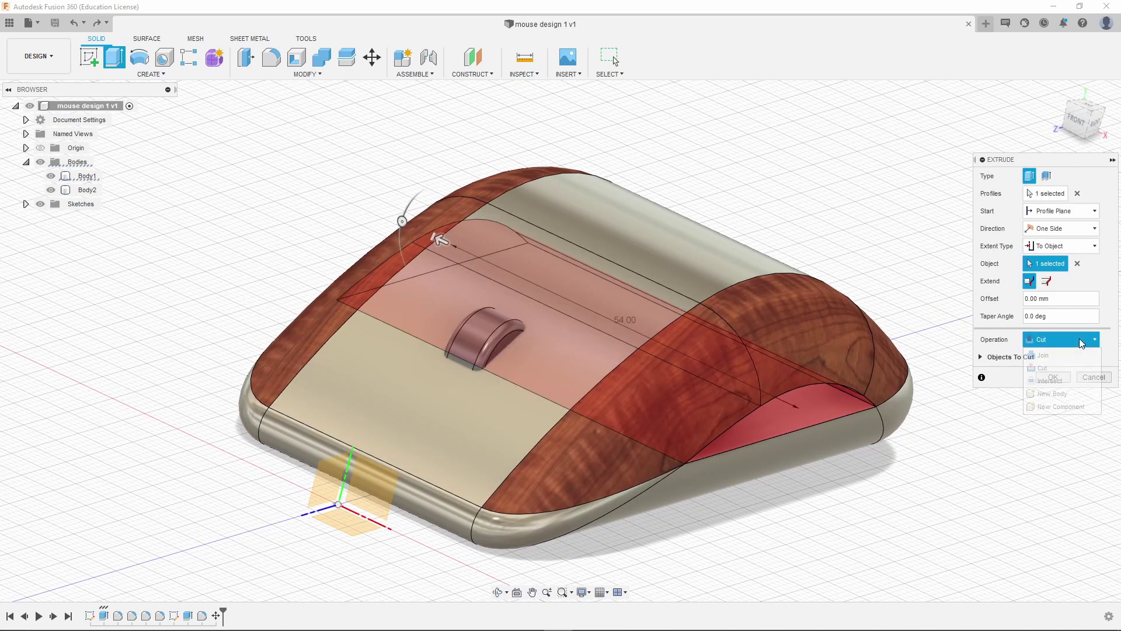
left_click(1052, 394)
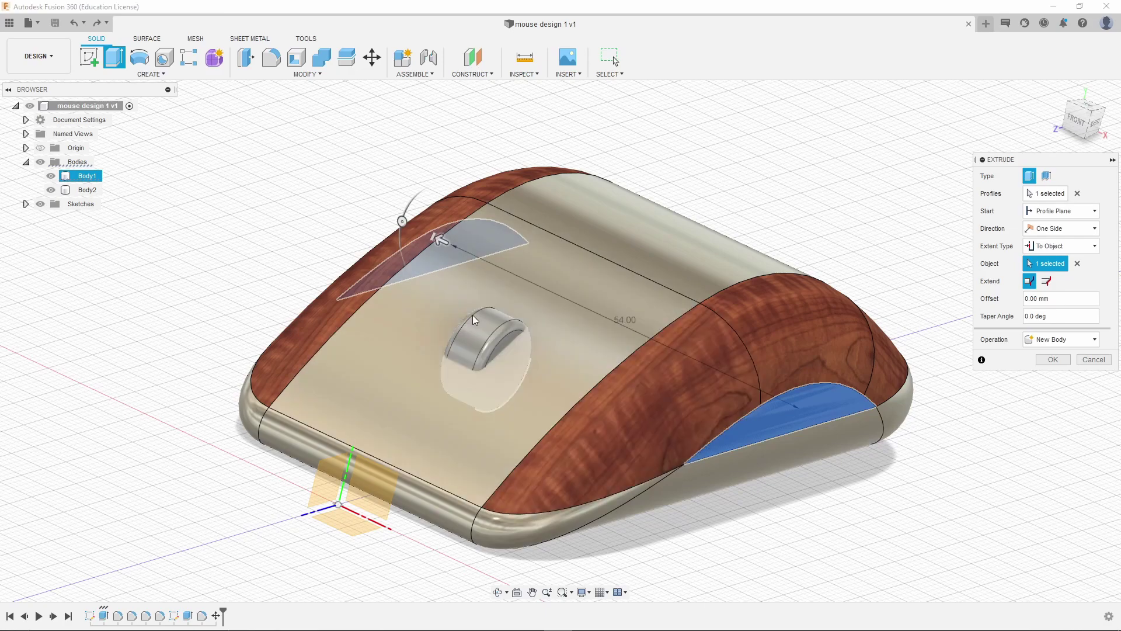
left_click(1053, 360)
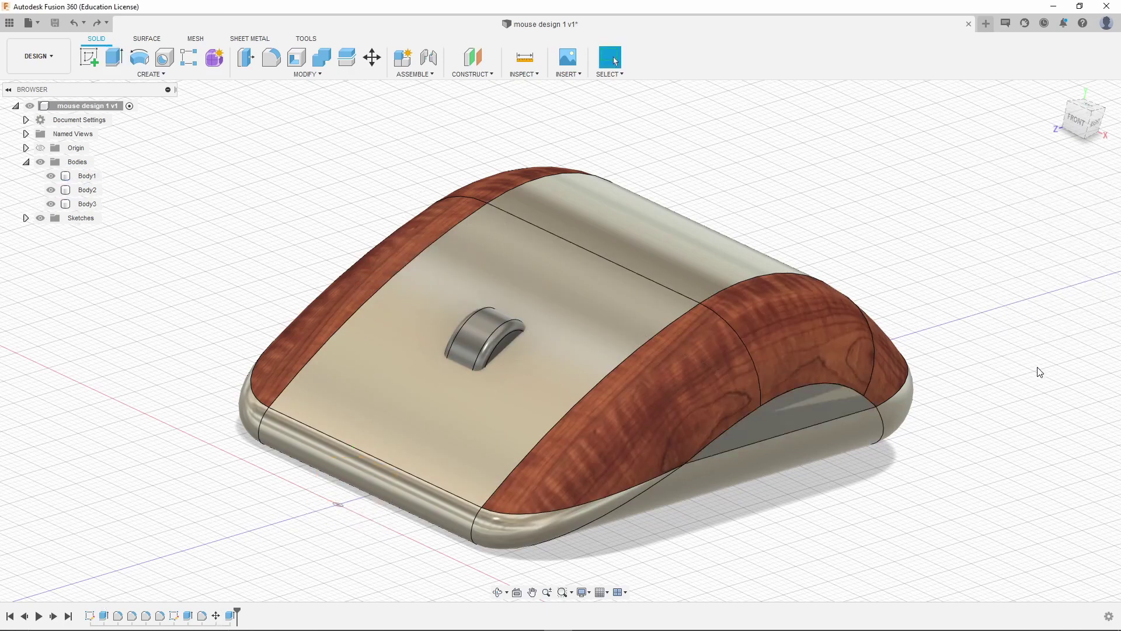
- Hide the main mouse shell, inspect the new arched body from several angles, and hide that body too
left_click(54, 176)
left_click(50, 177)
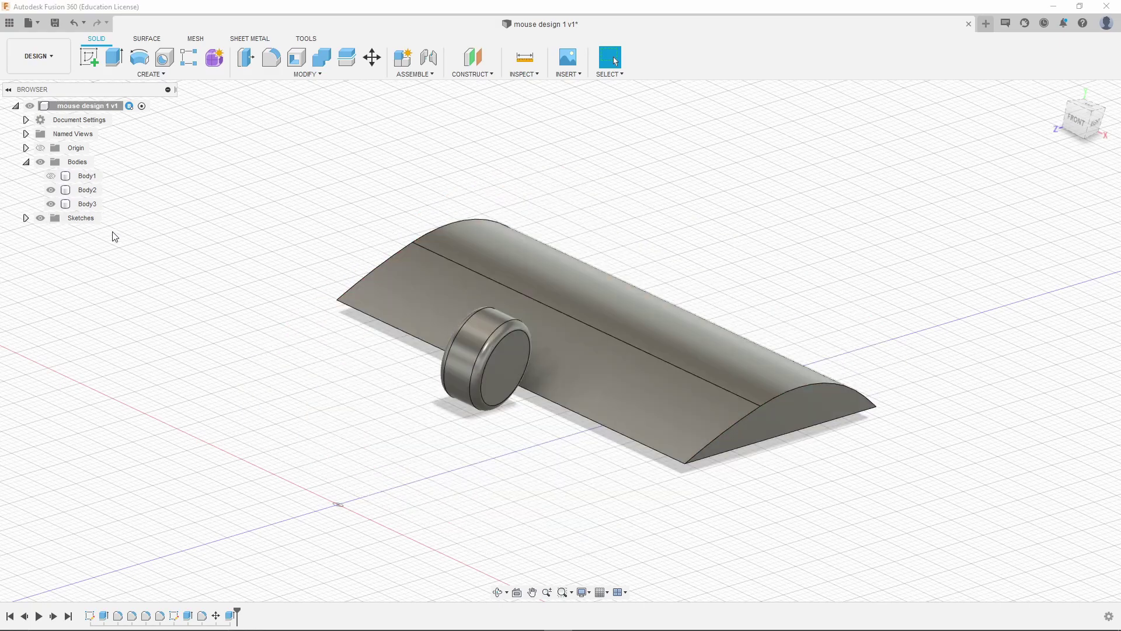
mouse_move(664, 349)
middle_mouse_down("shift")
mouse_move(643, 323)
mouse_move(669, 358)
middle_mouse_up("shift")
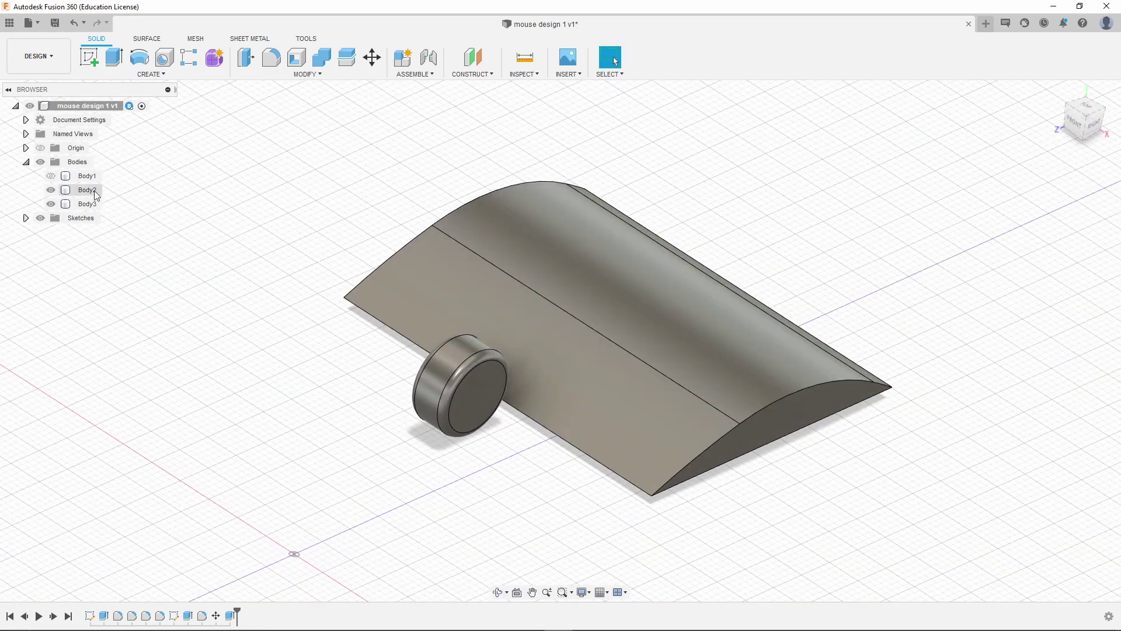
left_click(87, 204)
middle_click_drag(786, 361, 627, 279, "shift")
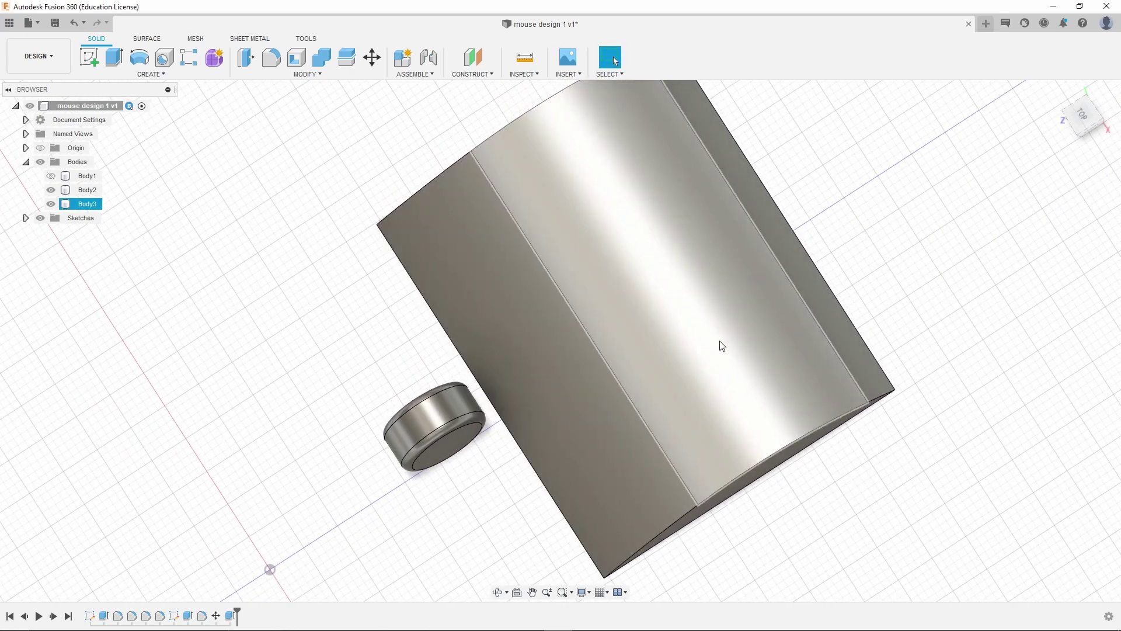
middle_click_drag(691, 388, 699, 328, "shift")
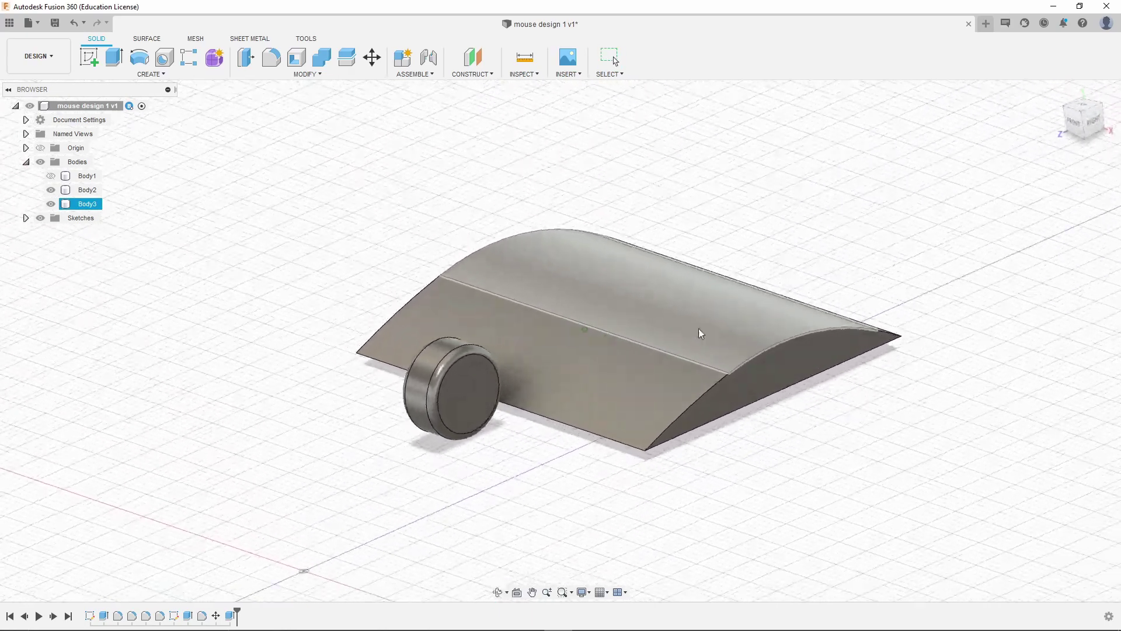
left_click(50, 205)
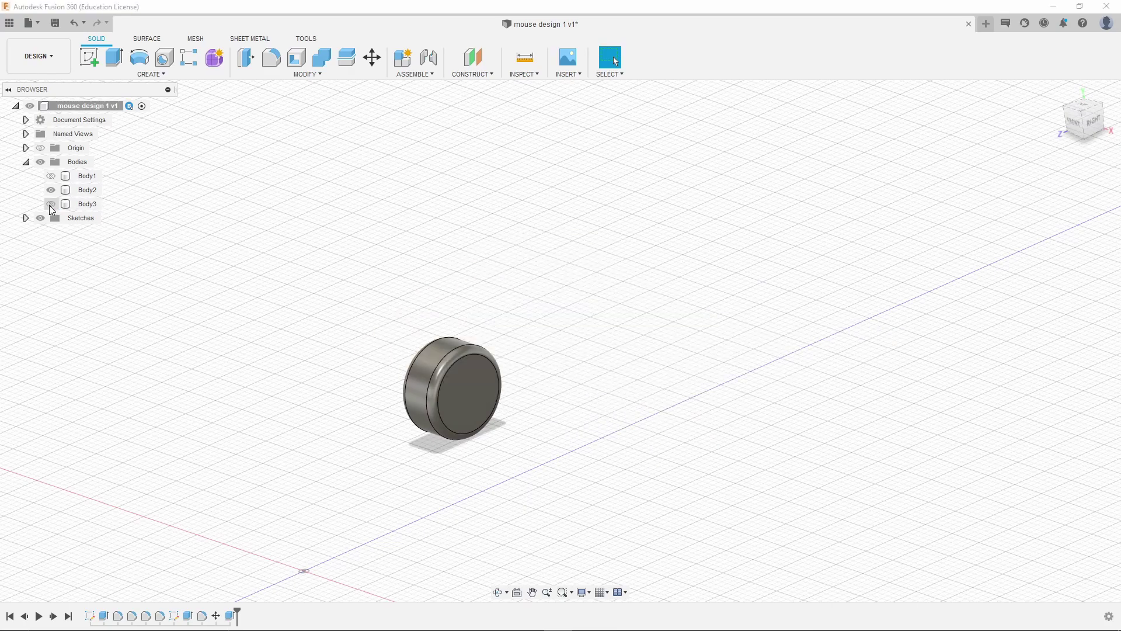
- Show the main mouse shell again and cut its arched side face 85 mm inward through the shell, using the extrusion's Cut operation
left_click(47, 177)
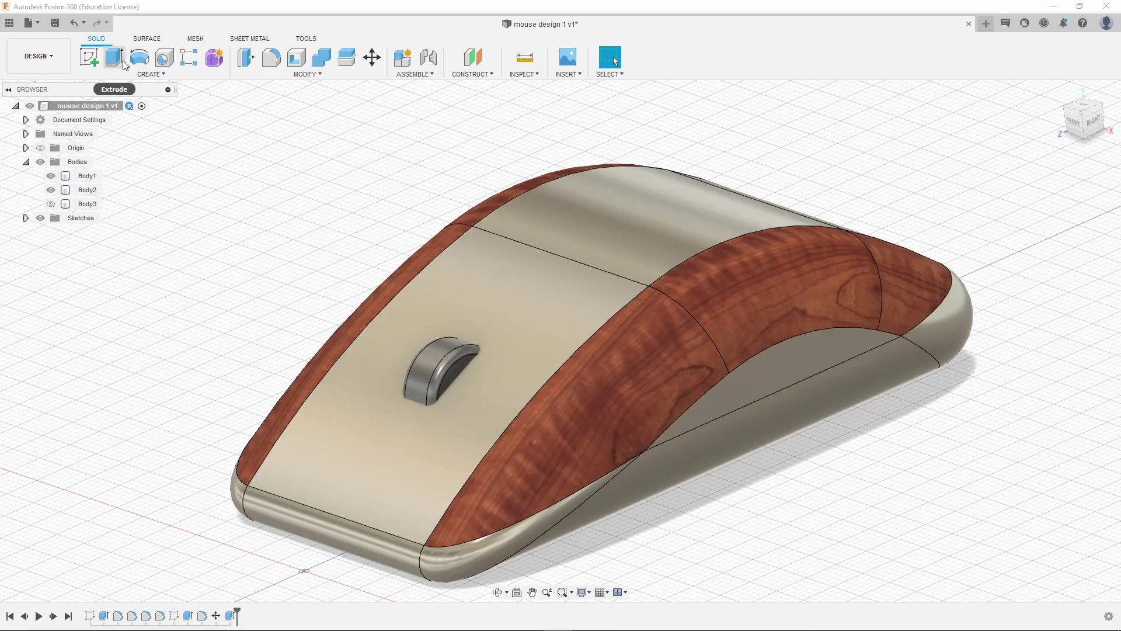
left_click(113, 58)
left_click(811, 365)
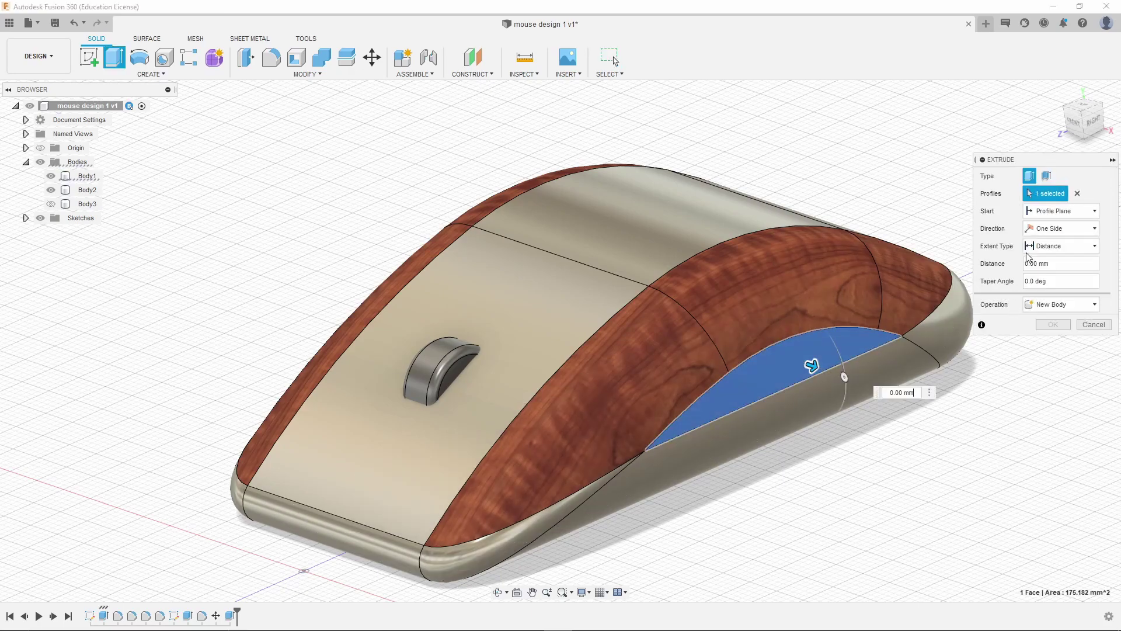
left_click(1069, 305)
left_click(1045, 328)
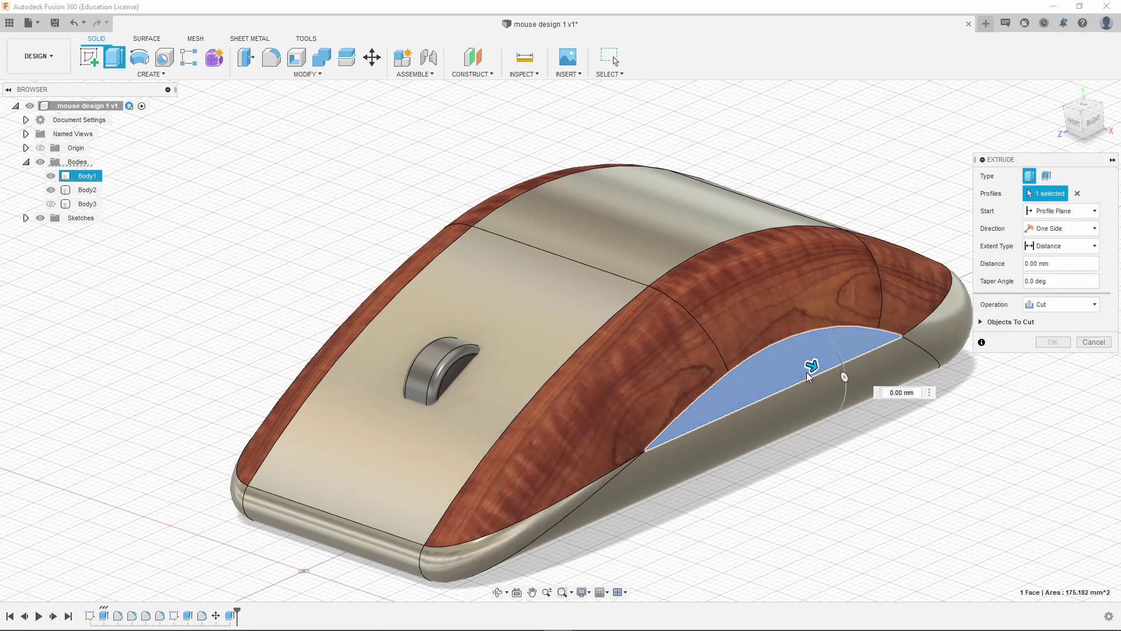
left_click_drag(813, 365, 201, 246)
middle_click_drag(687, 435, 473, 351, "shift")
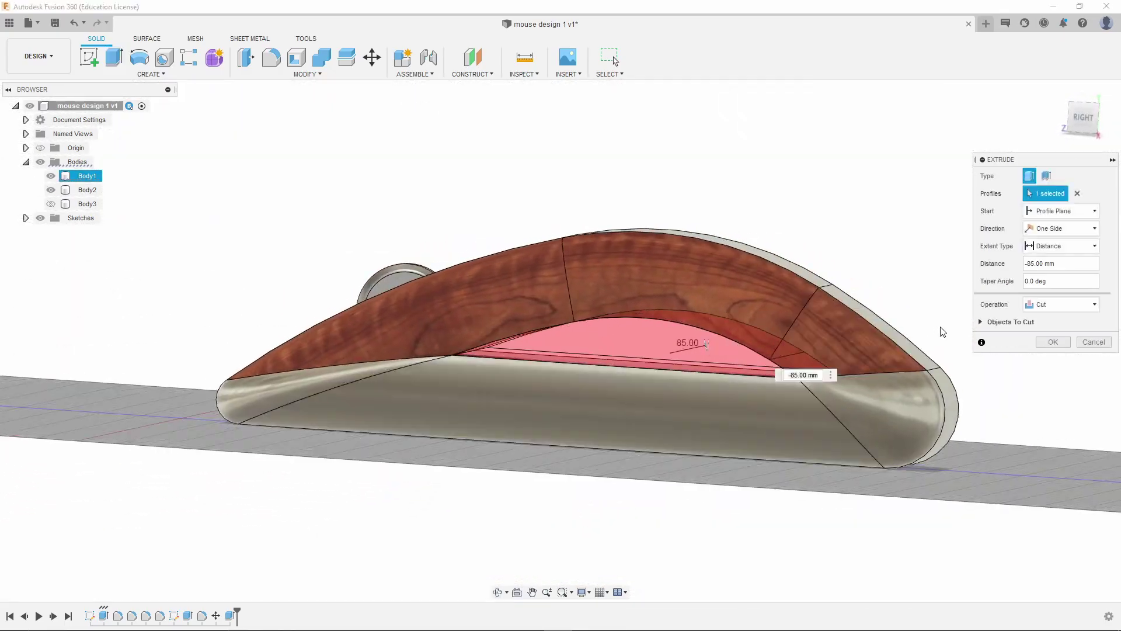
left_click(1052, 343)
- Show the separate arched body again and inspect its fit in the opening from both sides of the mouse
middle_click_drag(576, 466, 501, 462, "shift")
left_click(51, 205)
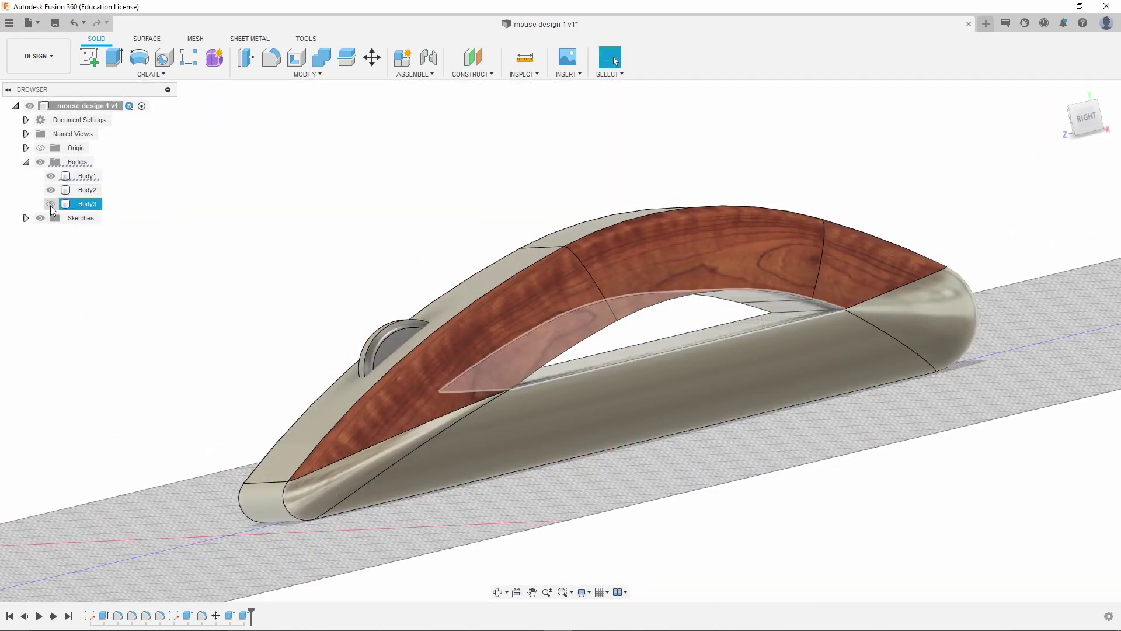
left_click(435, 317)
middle_click_drag(435, 316, 591, 361, "shift")
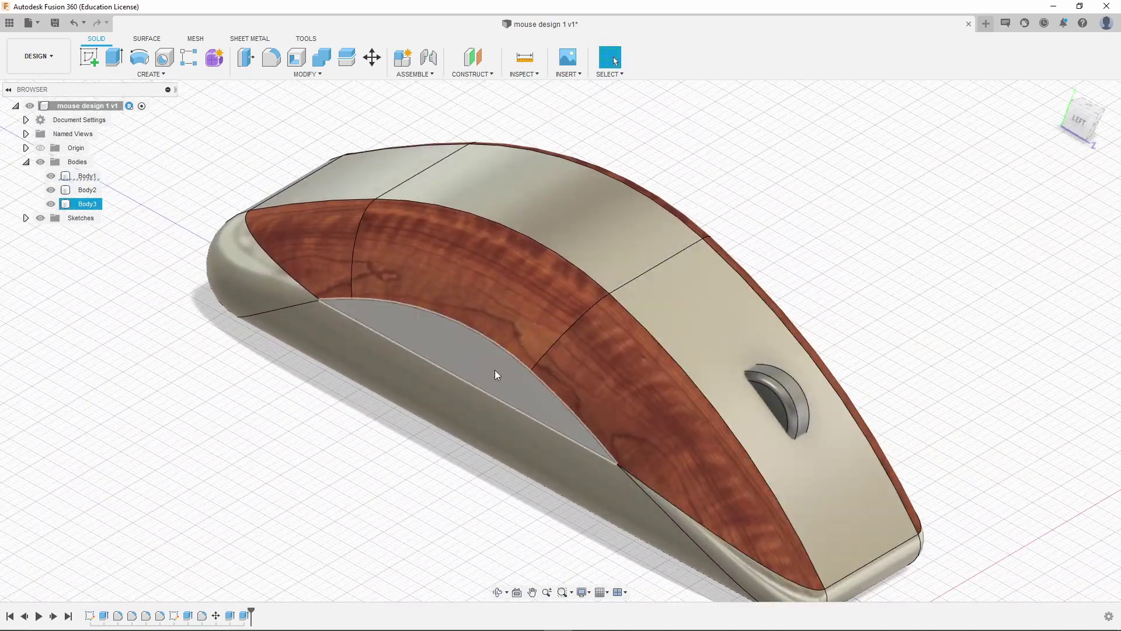
middle_click_drag(869, 388, 692, 403, "shift")
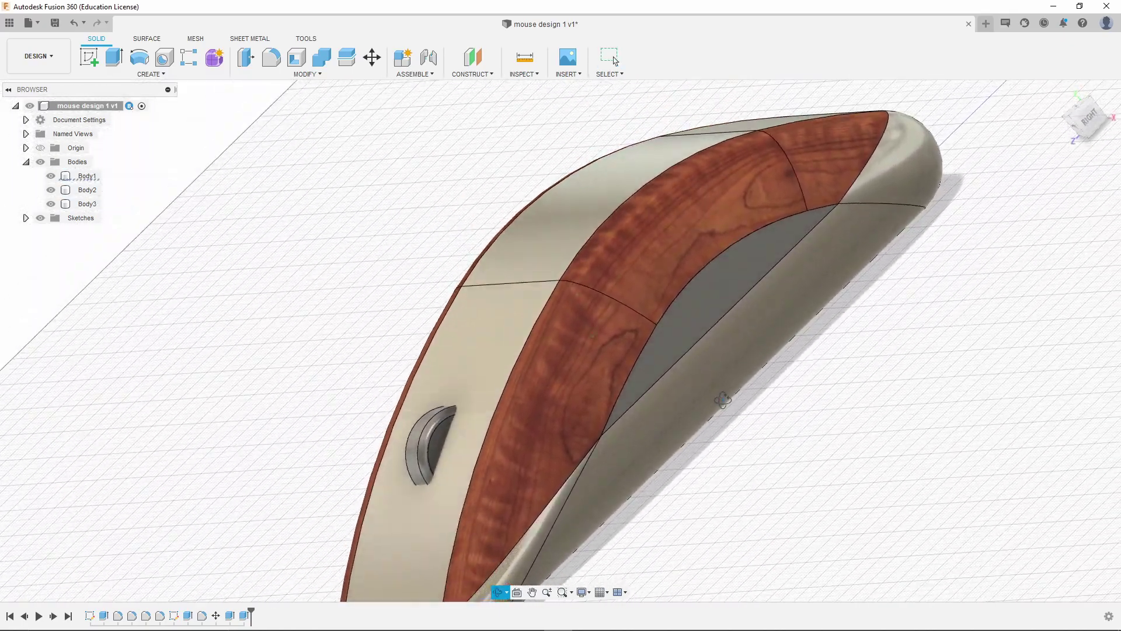
- Fillet the edges of both end faces of the arched body with a 1 mm radius
left_click(271, 57)
middle_click_drag(618, 307, 410, 295, "shift")
left_click(461, 263)
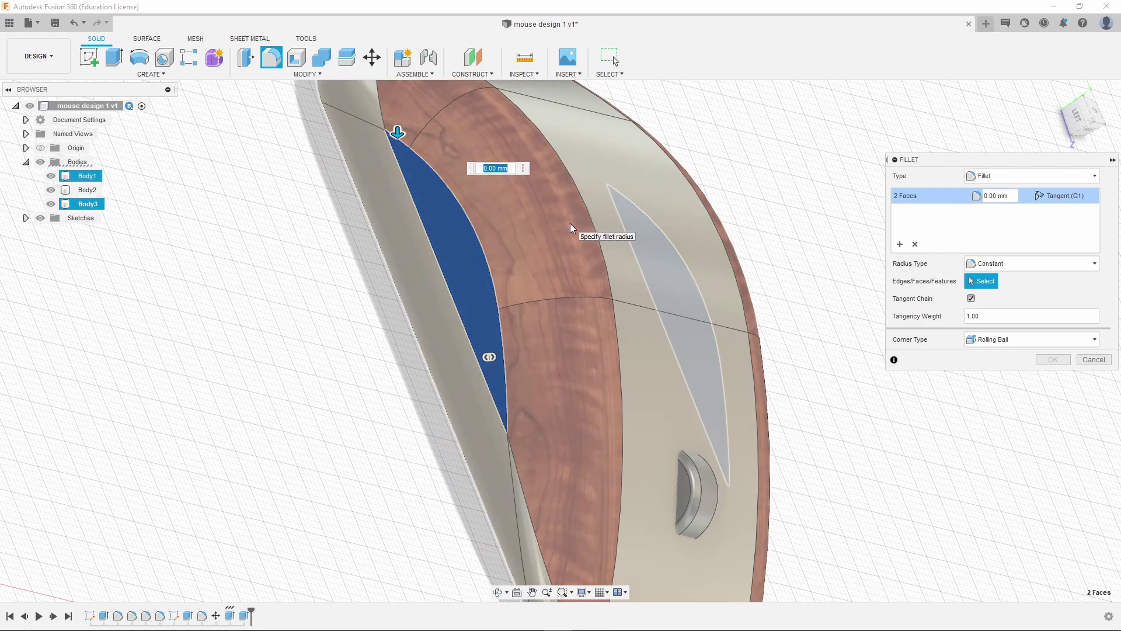
type("1")
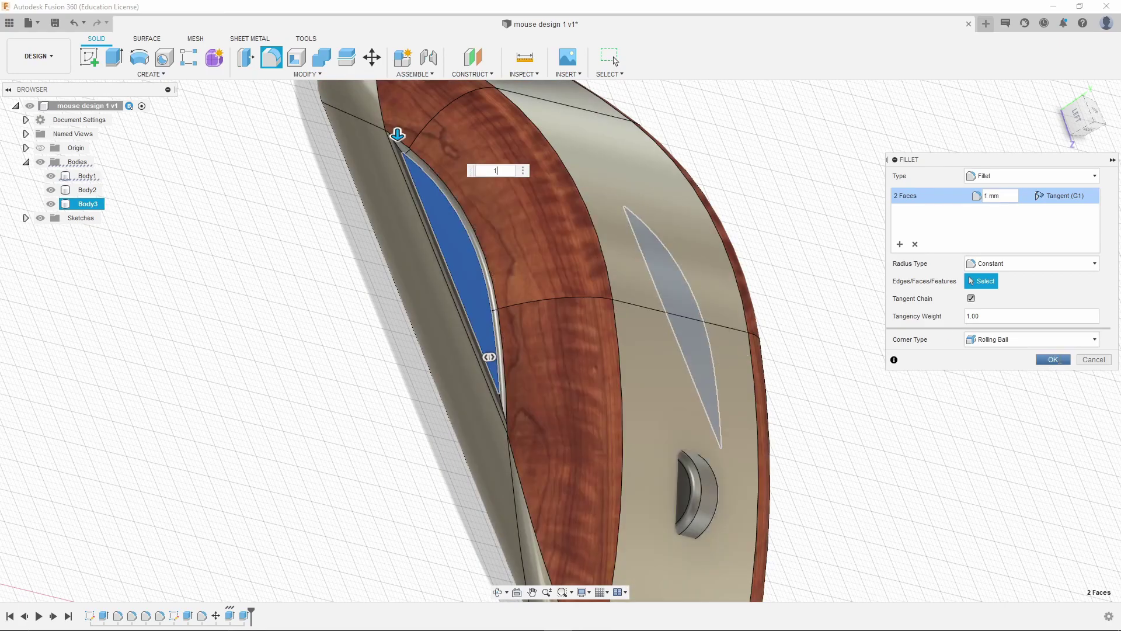
left_click(1060, 360)
middle_click_drag(569, 245, 473, 311, "shift")
left_click(879, 413)
left_click(467, 94)
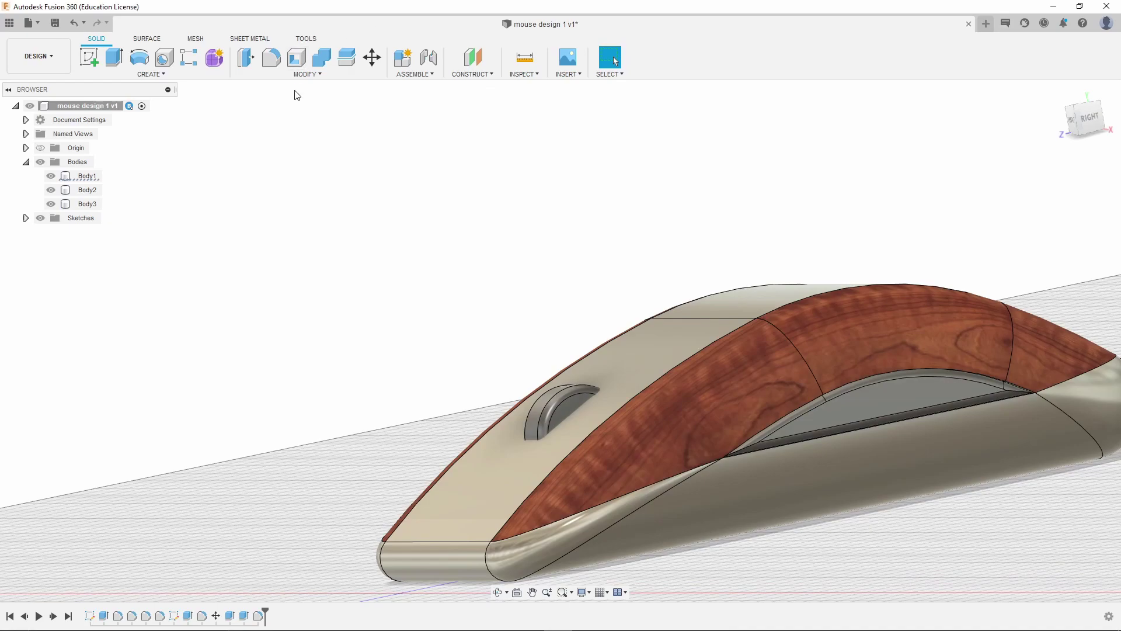
scroll(743, 327, "down", 3)
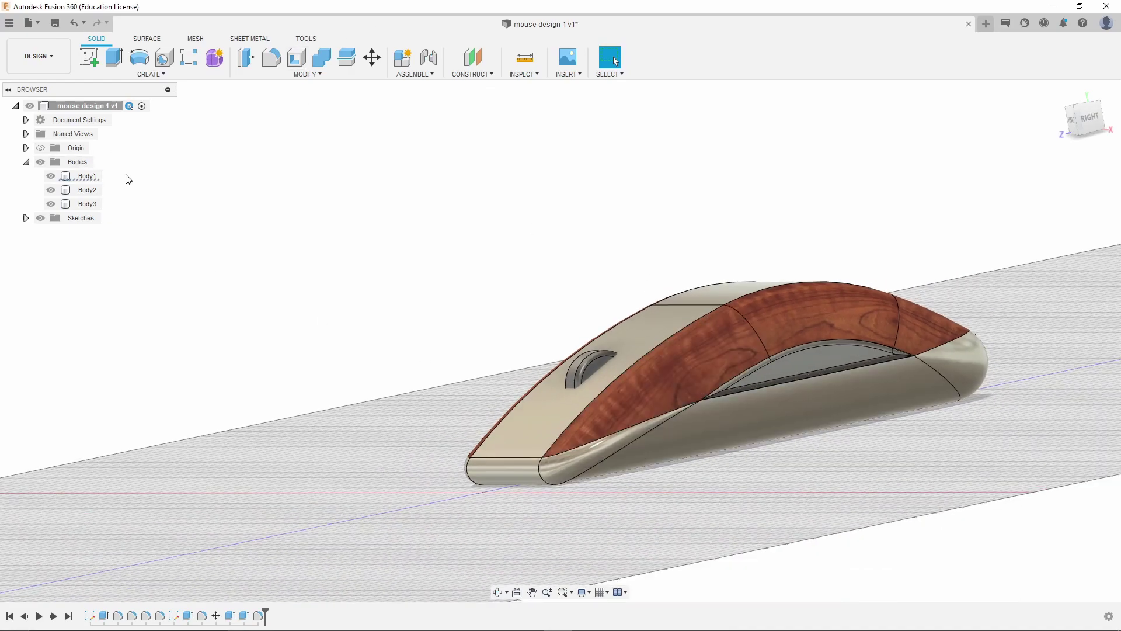
left_click(86, 176)
middle_click_drag(671, 421, 876, 393, "shift")
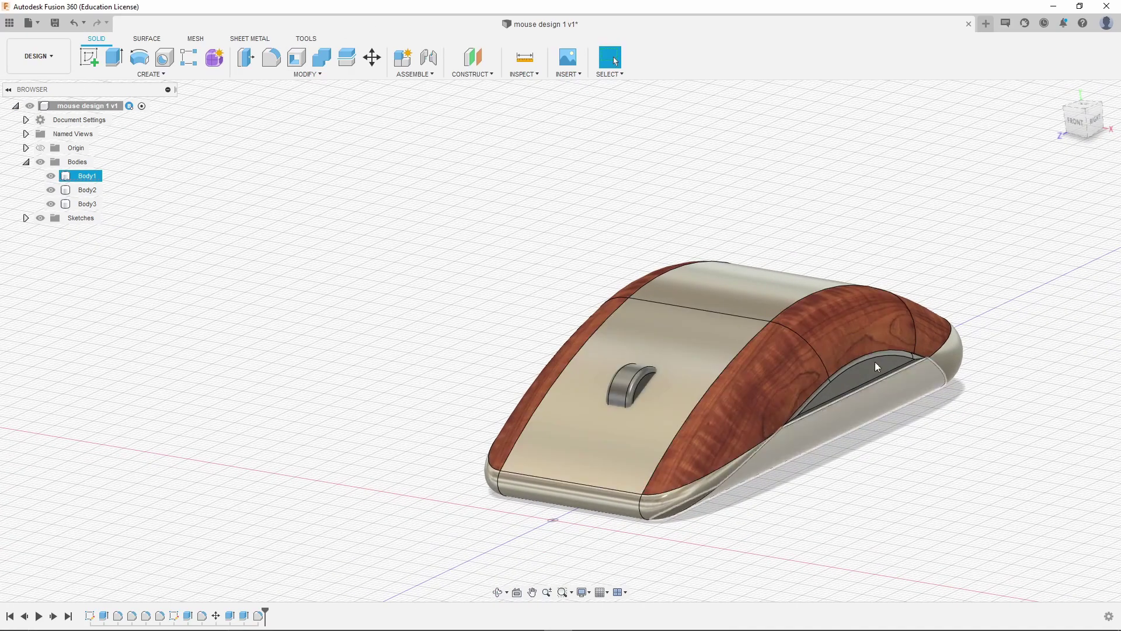
left_click(37, 53)
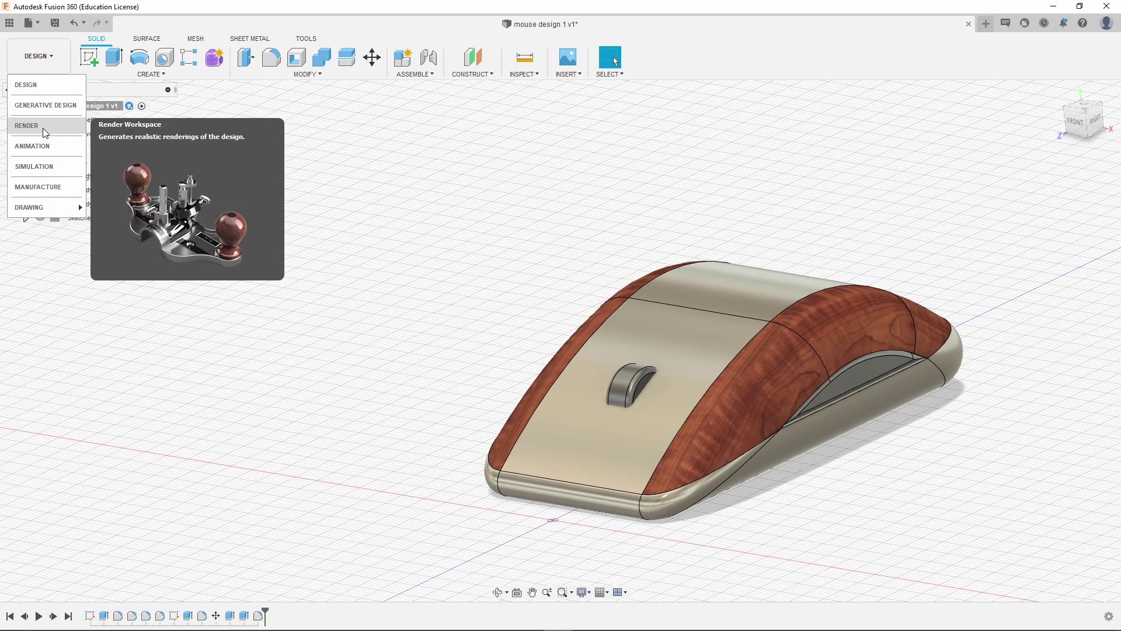
left_click(426, 180)
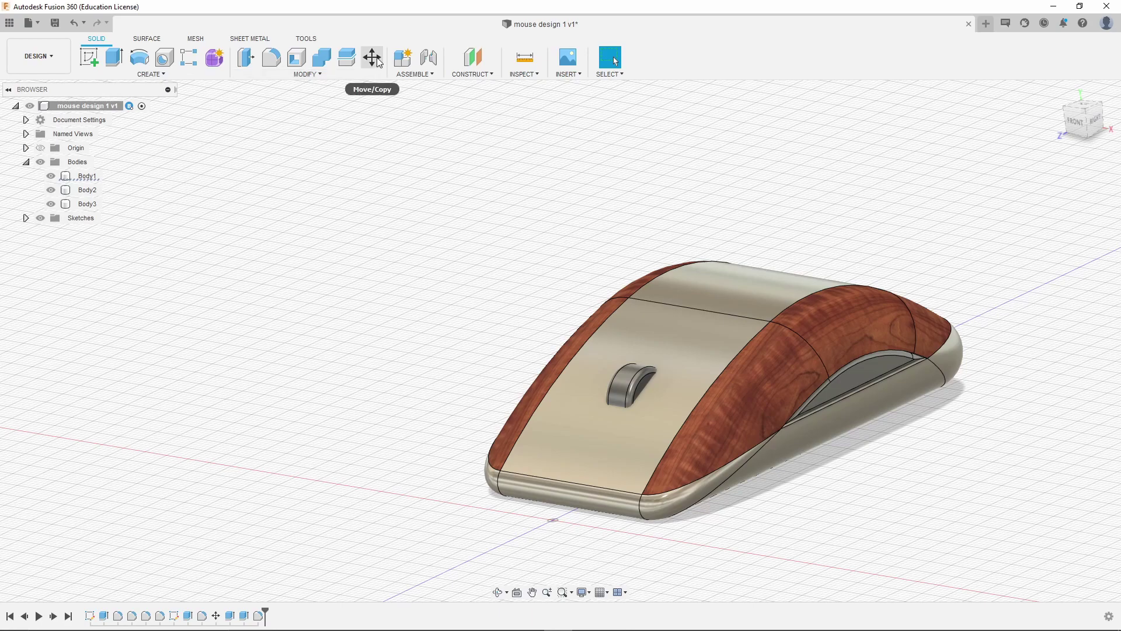
left_click(865, 377)
key("Escape")
- Try moving the arched body 70 mm outward through the side of the mouse
left_click(372, 58)
left_click(876, 368)
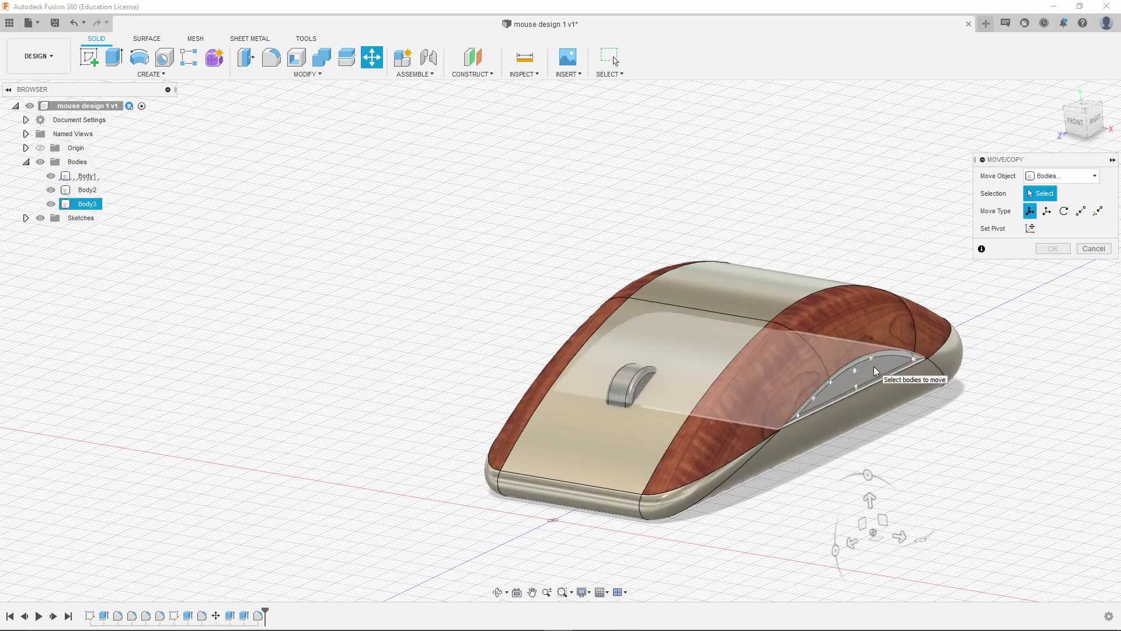
left_click(874, 385)
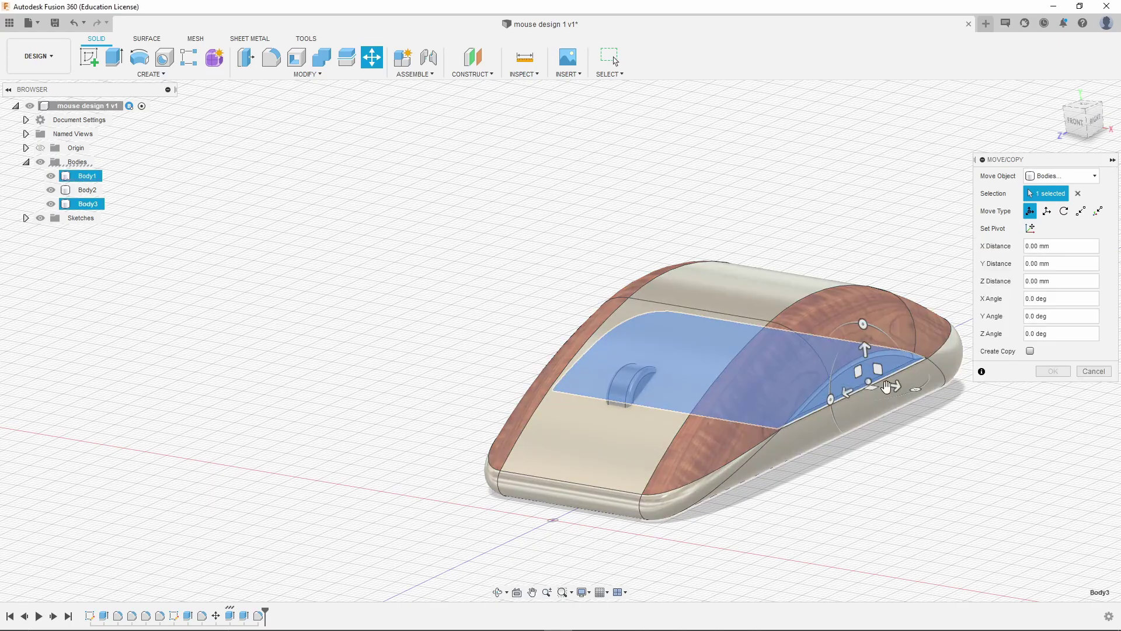
left_click_drag(896, 389, 971, 393)
middle_click_drag(971, 393, 771, 406, "shift")
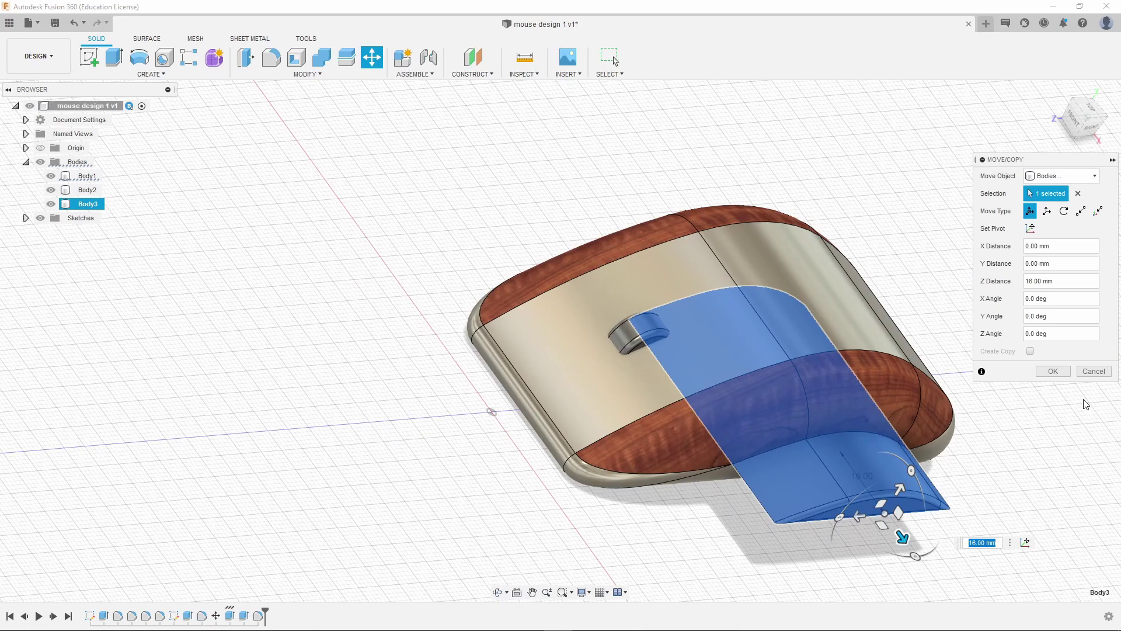
scroll(797, 426, "down", 5)
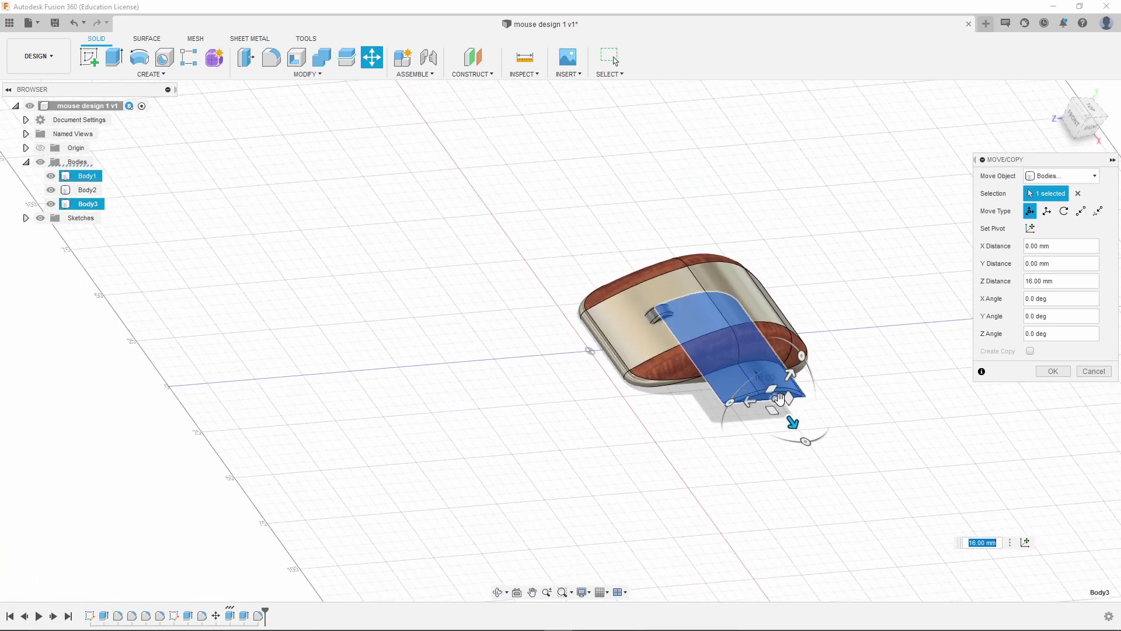
left_click_drag(796, 425, 863, 521)
middle_click_drag(316, 266, 495, 358, "shift")
scroll(772, 432, "up", 1)
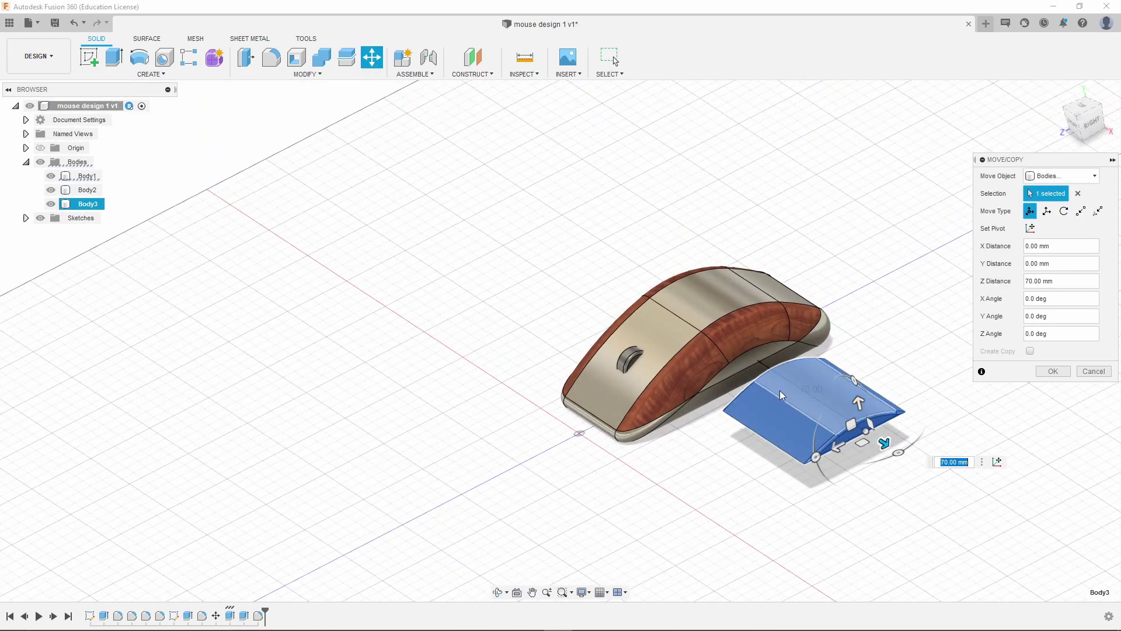
- Return the arched body to a 0 mm offset and cancel the move
left_click_drag(891, 448, 763, 383)
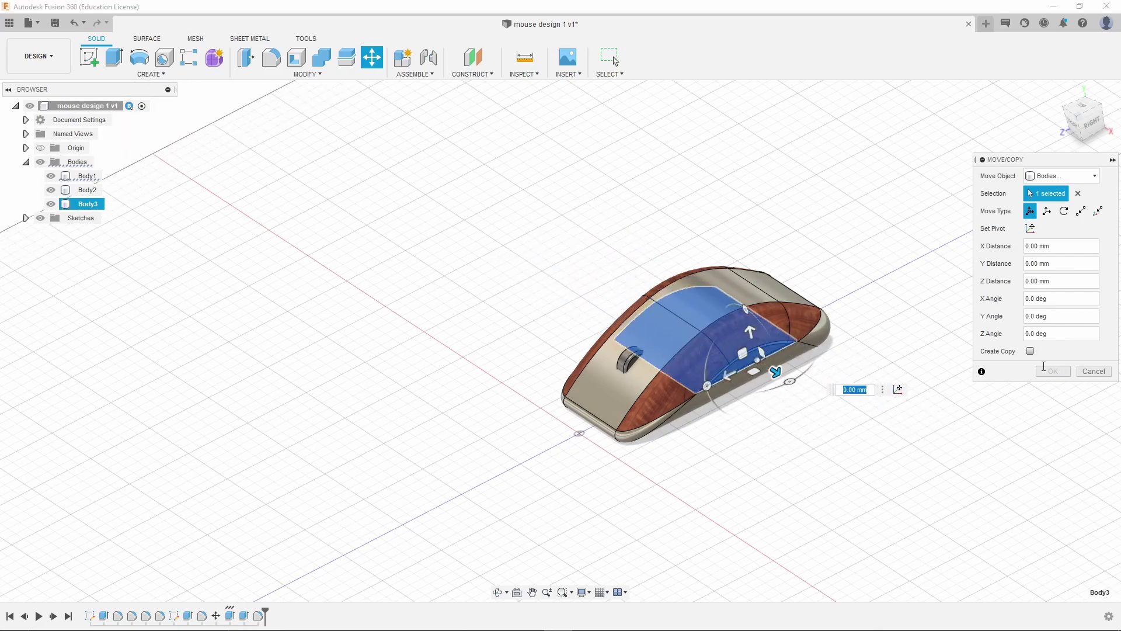
left_click(1094, 371)
scroll(740, 370, "up", 3)
middle_click_drag(741, 370, 738, 436, "shift")
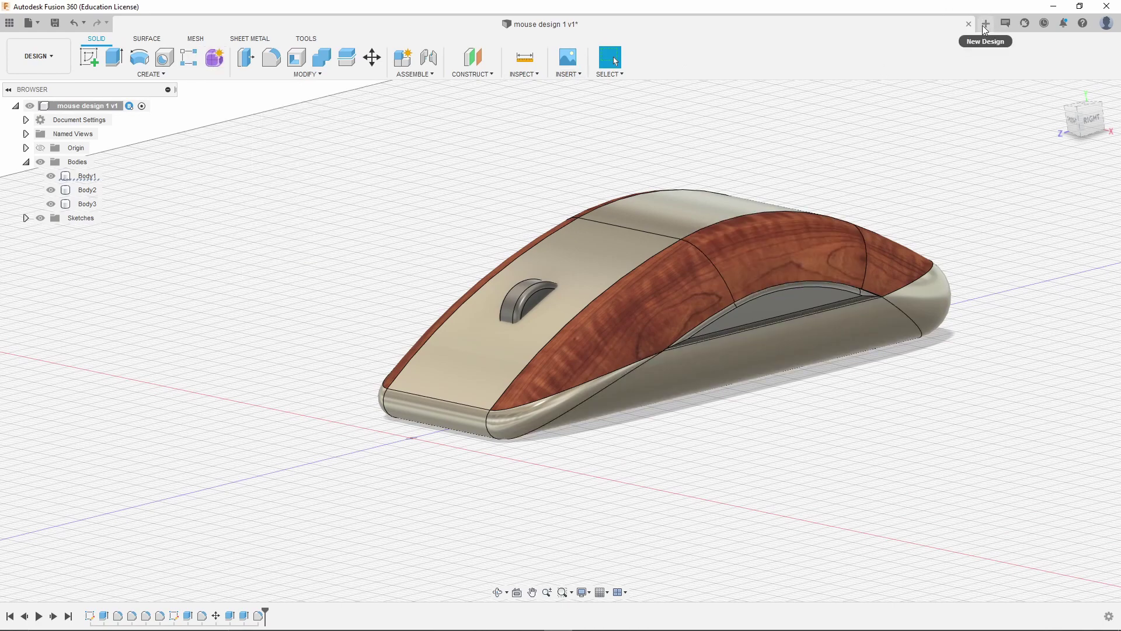
- Save the mouse design as a new version with the description "User Saved" and create a new empty design
key("ctrl+s")
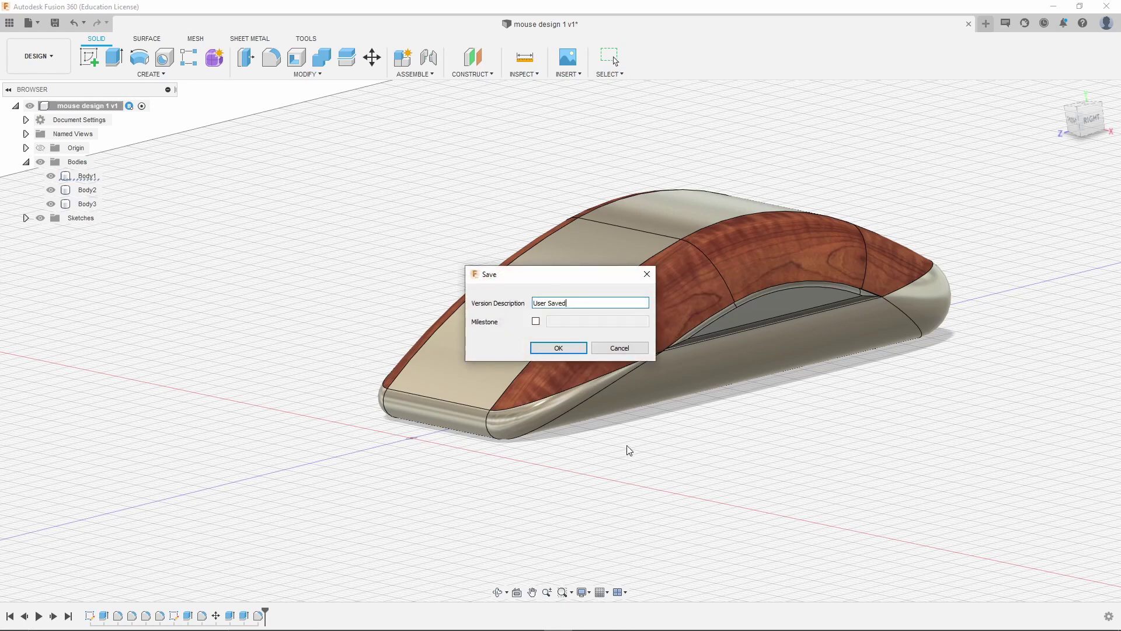
left_click(559, 349)
left_click(985, 25)
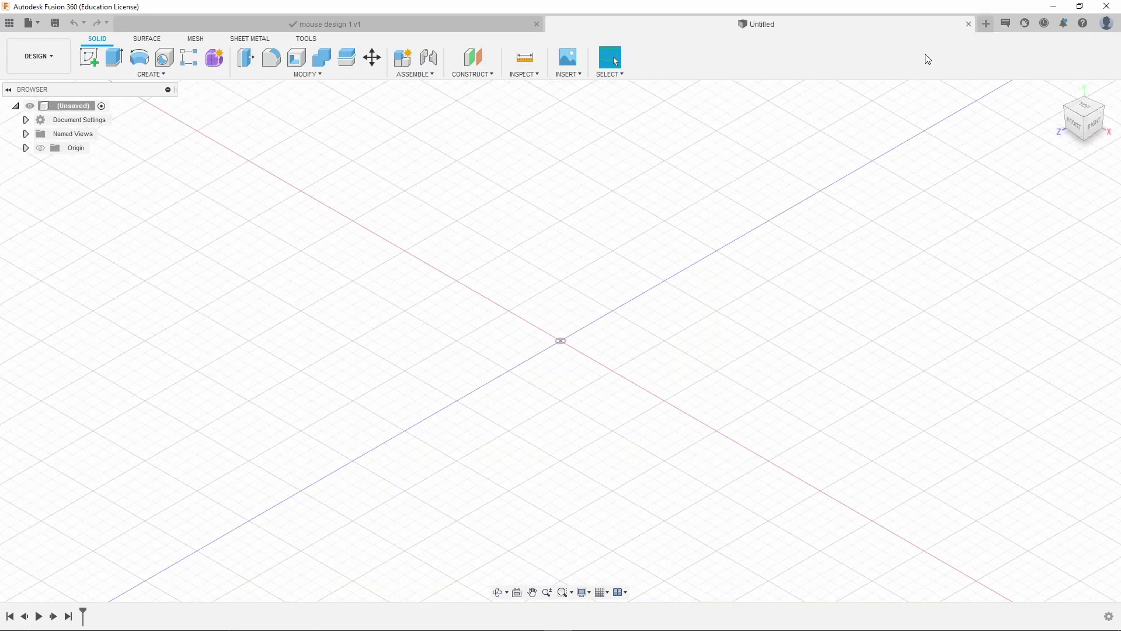
- Create a form and draw a T-spline box base of 60 by 120 mm on the horizontal plane, centred on the origin
left_click(213, 58)
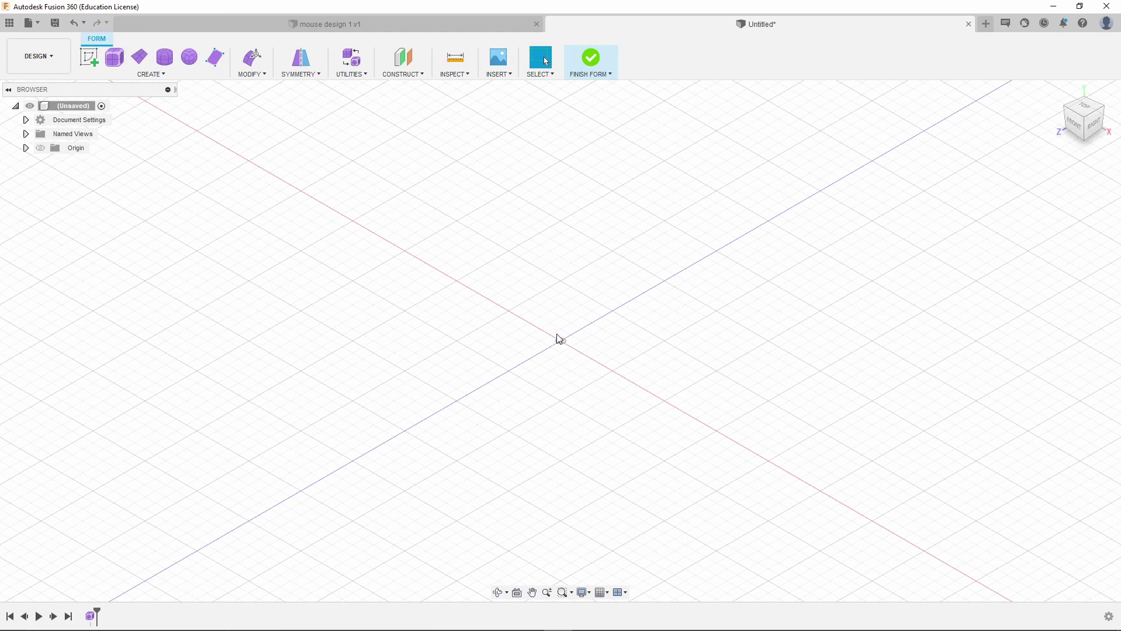
left_click(113, 61)
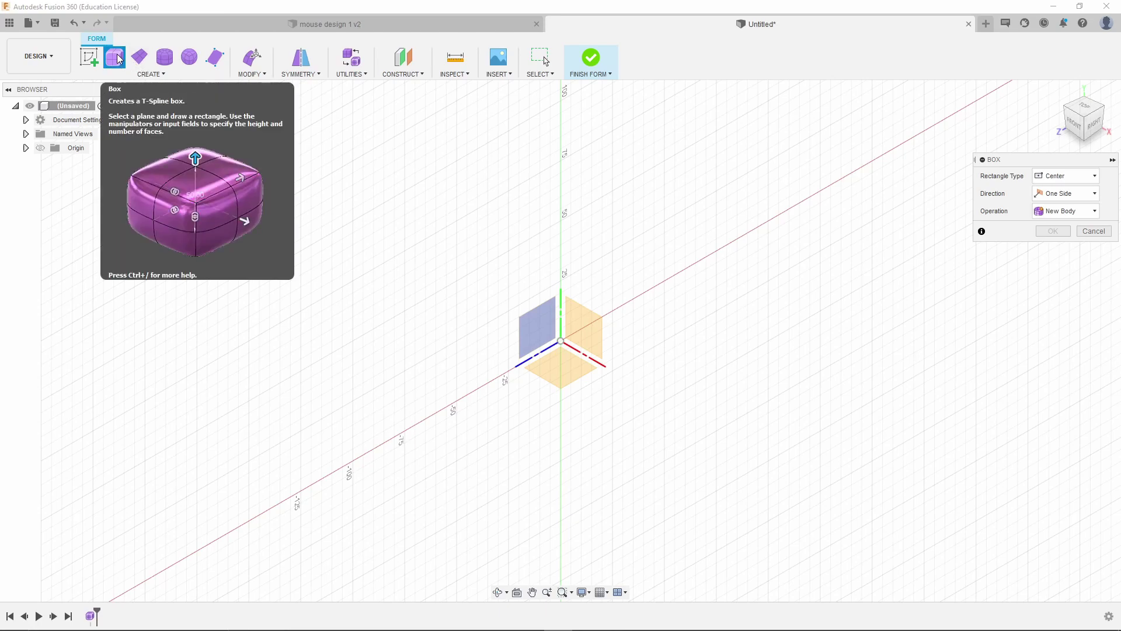
middle_click_drag(374, 417, 573, 461, "shift")
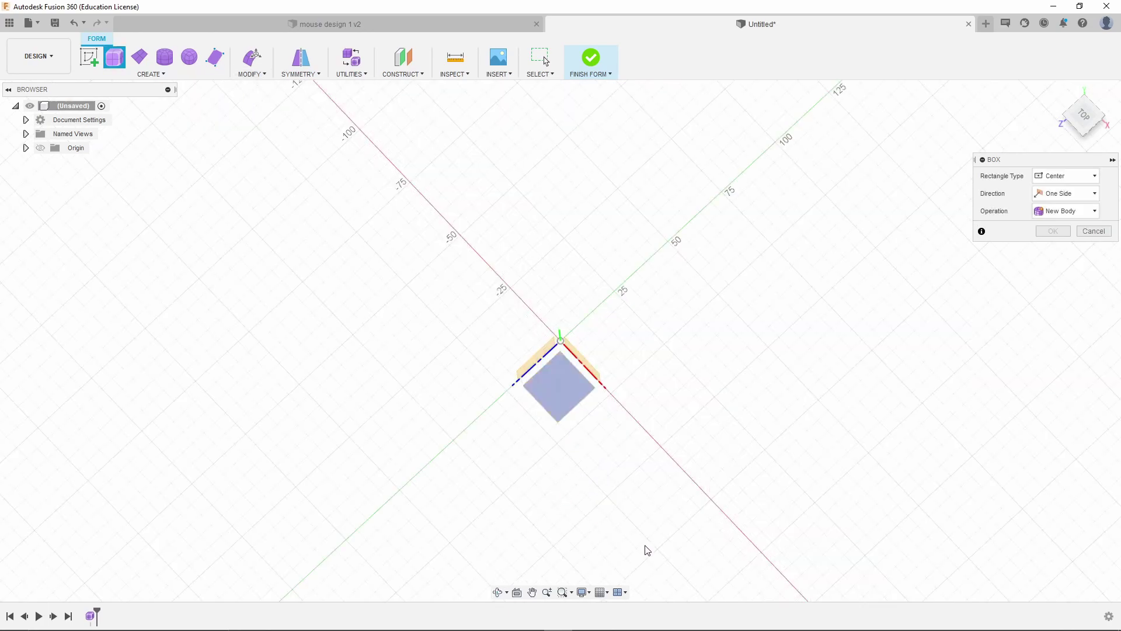
left_click_drag(1090, 120, 933, 166)
left_click(1085, 116)
left_click_drag(1088, 126, 999, 142)
left_click_drag(1082, 125, 571, 391)
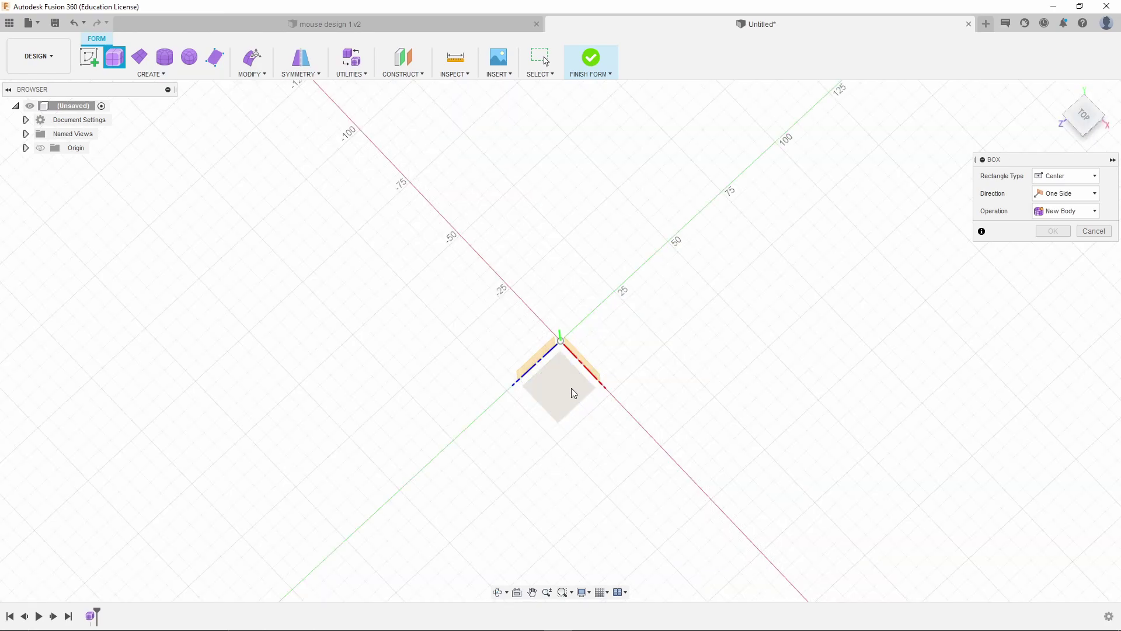
left_click(562, 343)
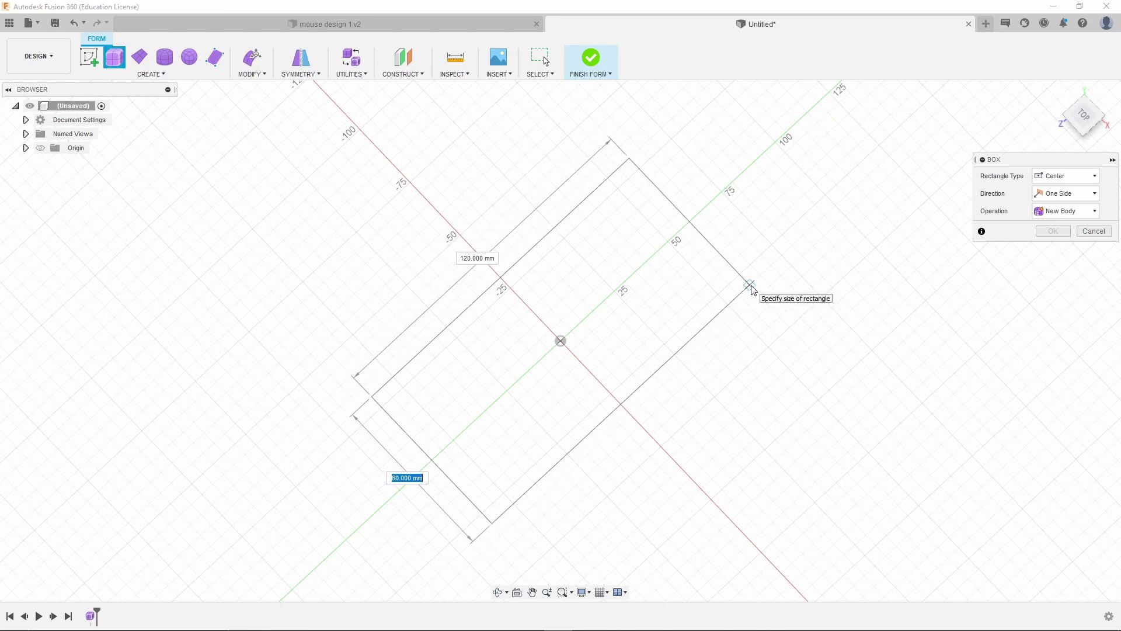
left_click(752, 287)
- Set the T-spline box's height to 40 mm
middle_click_drag(621, 488, 575, 429, "shift")
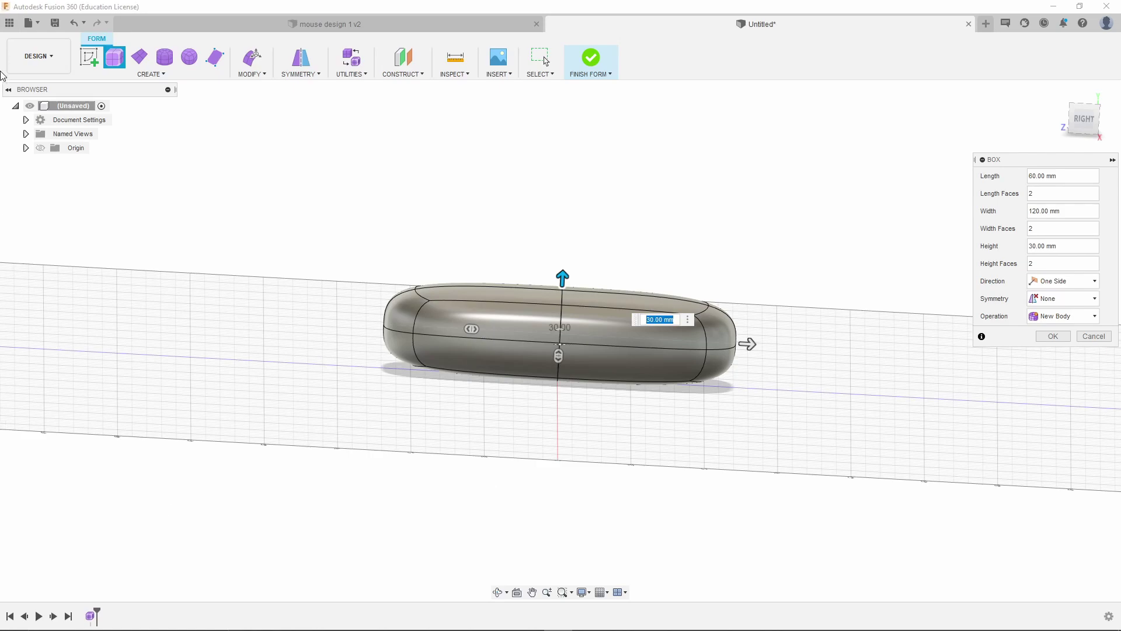
left_click_drag(563, 277, 564, 241)
middle_click_drag(631, 351, 495, 297, "shift")
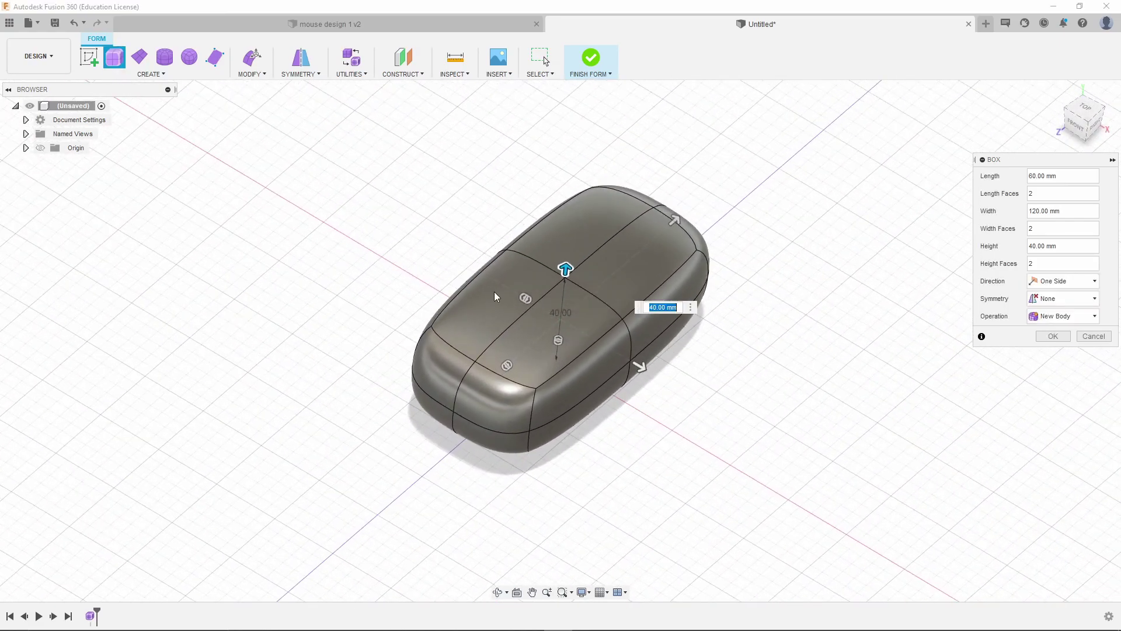
- Divide the T-spline box into 3 length faces and 3 width faces
mouse_move(678, 393)
middle_mouse_down("shift")
mouse_move(818, 326)
mouse_move(659, 384)
mouse_move(661, 399)
middle_mouse_up("shift")
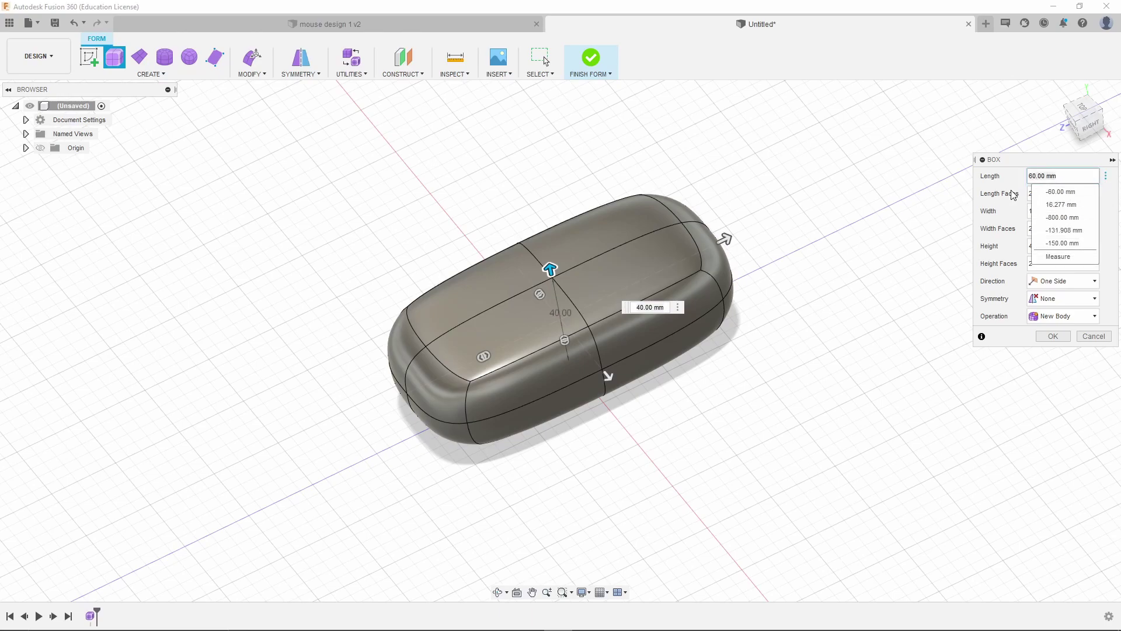
left_click(1050, 192)
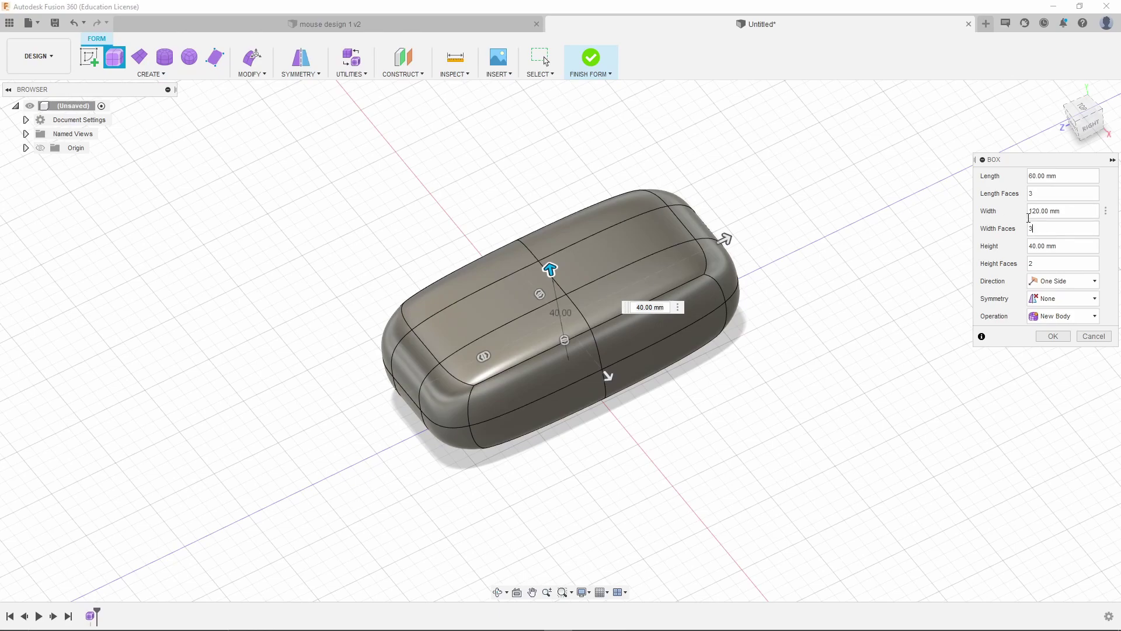
middle_click_drag(484, 296, 525, 248, "shift")
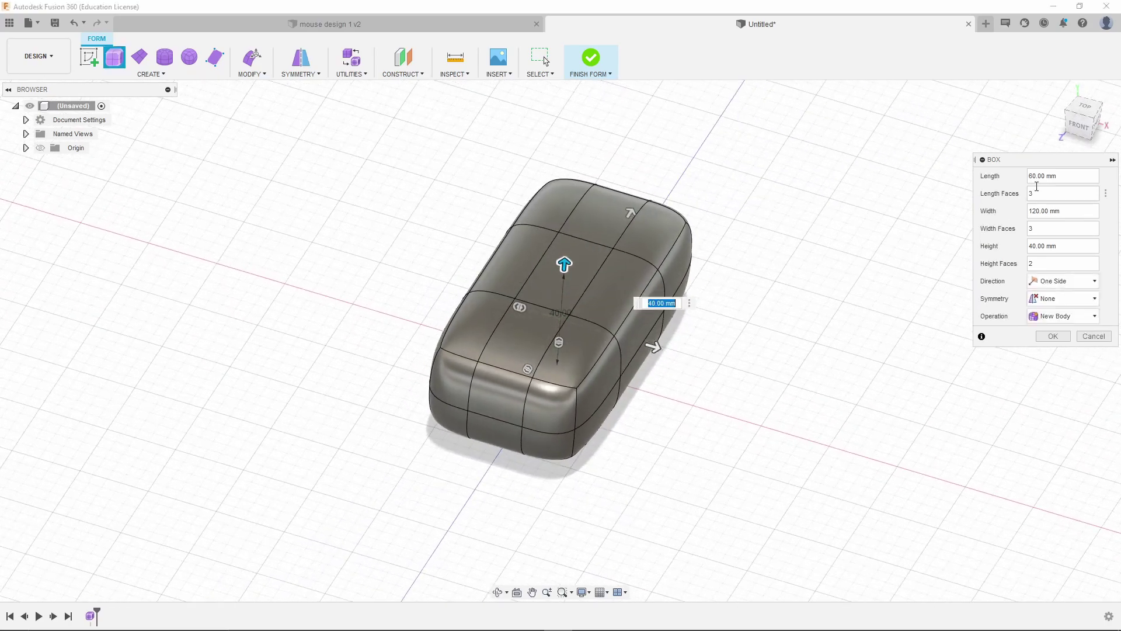
- Set the box's width faces to 2 while keeping 3 length faces
left_click_drag(1039, 194, 1029, 196)
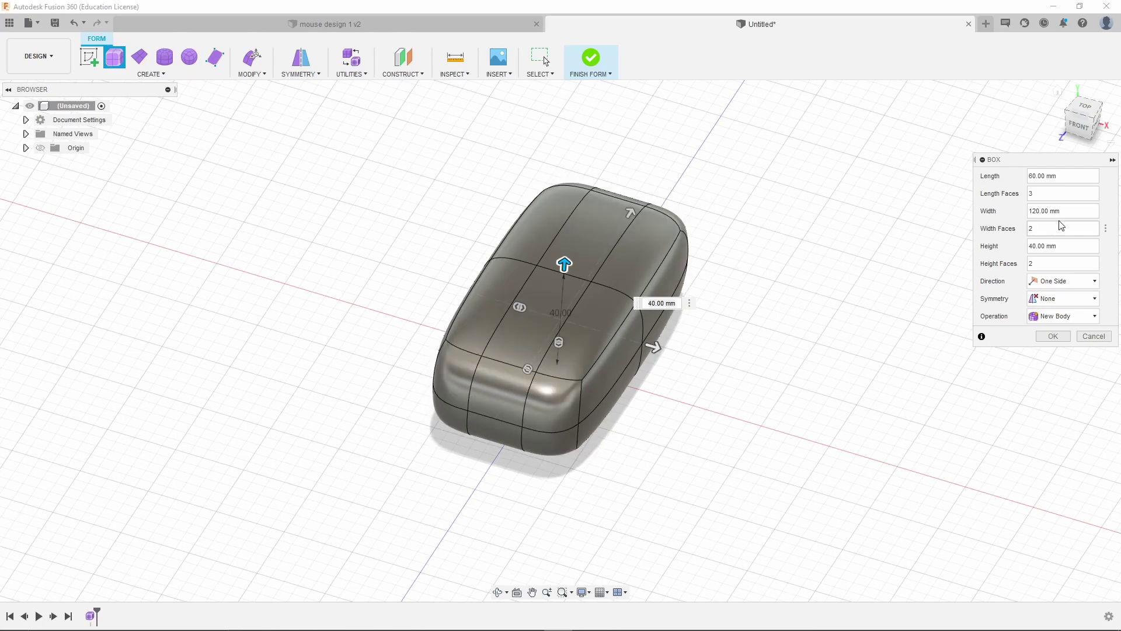
key("Tab")
middle_click_drag(727, 337, 1056, 176, "shift")
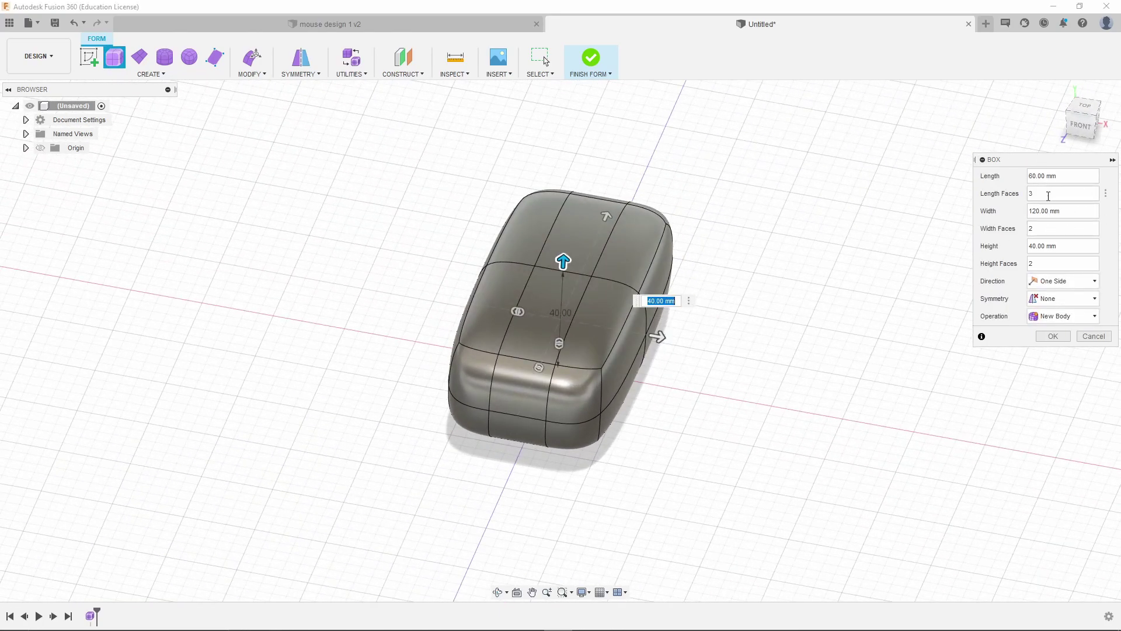
- Set the T-spline box's length faces to 2 and finish creating the box
left_click(1050, 194)
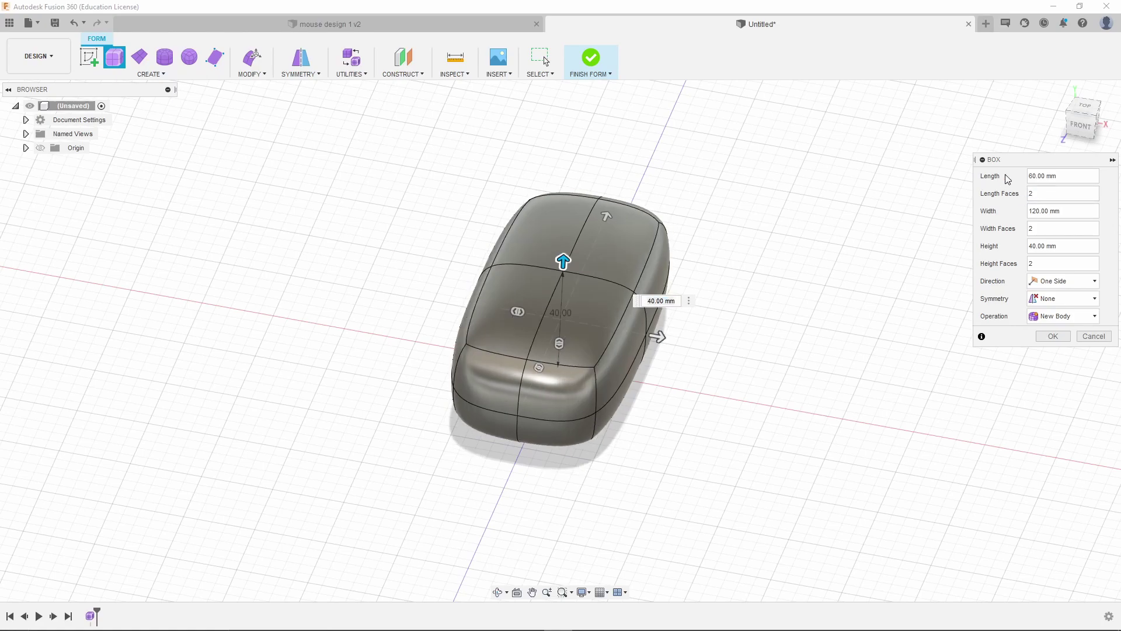
middle_click_drag(697, 270, 1069, 351, "shift")
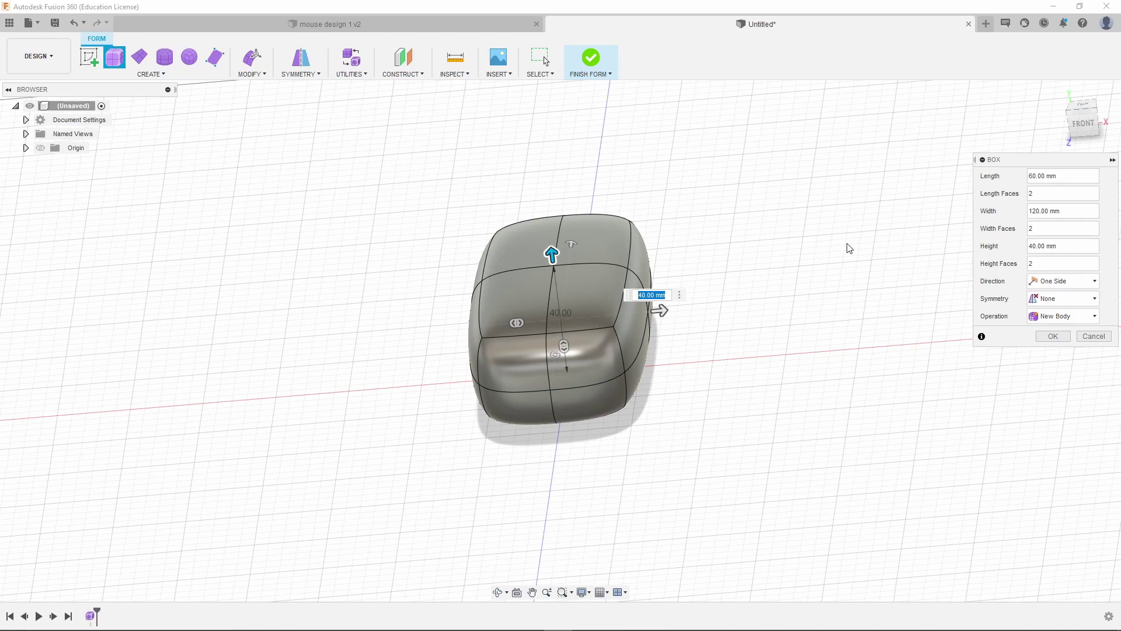
middle_click_drag(672, 333, 660, 350, "shift")
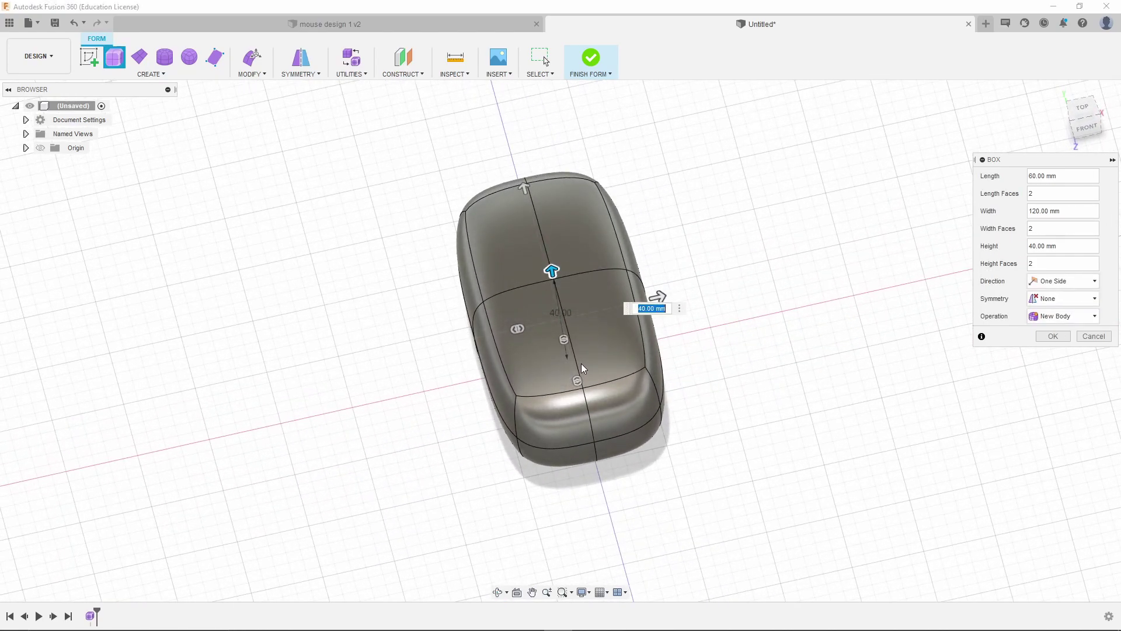
middle_click_drag(623, 507, 573, 376, "shift")
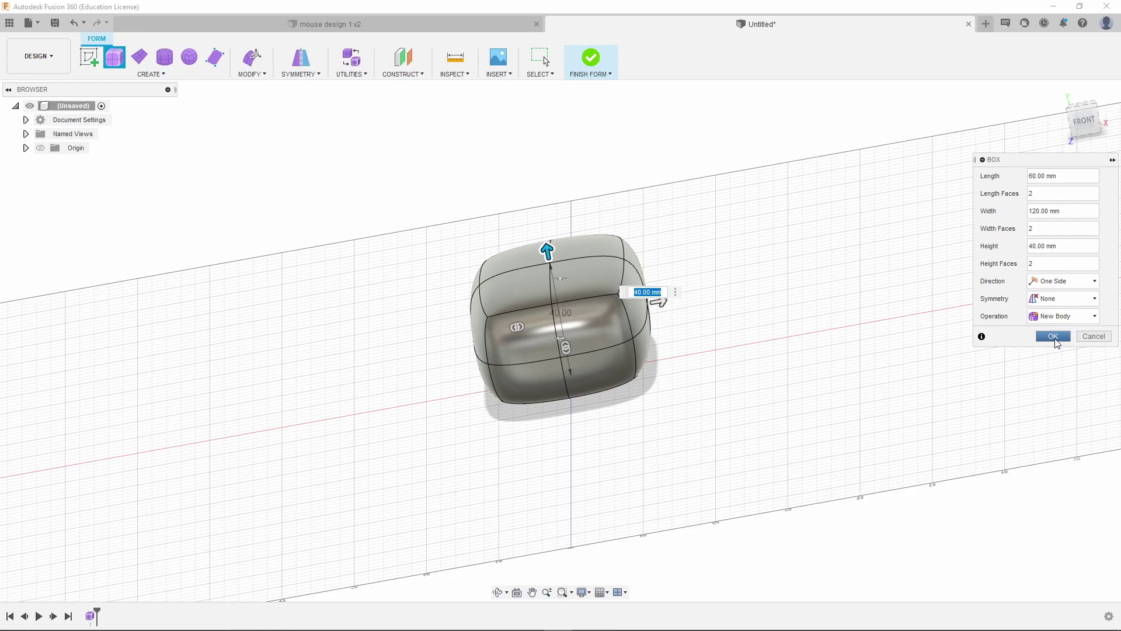
left_click(1053, 337)
middle_click_drag(525, 403, 464, 411, "shift")
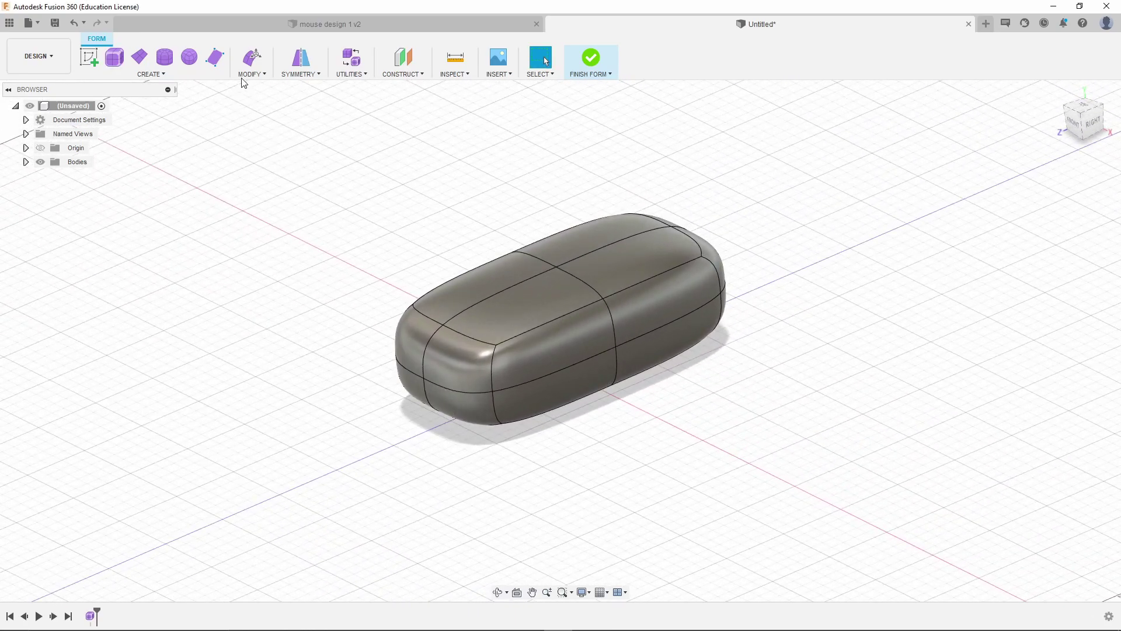
- Apply internal mirror symmetry along the box's lengthwise centreline using the two adjacent front faces on its upper side
left_click(306, 62)
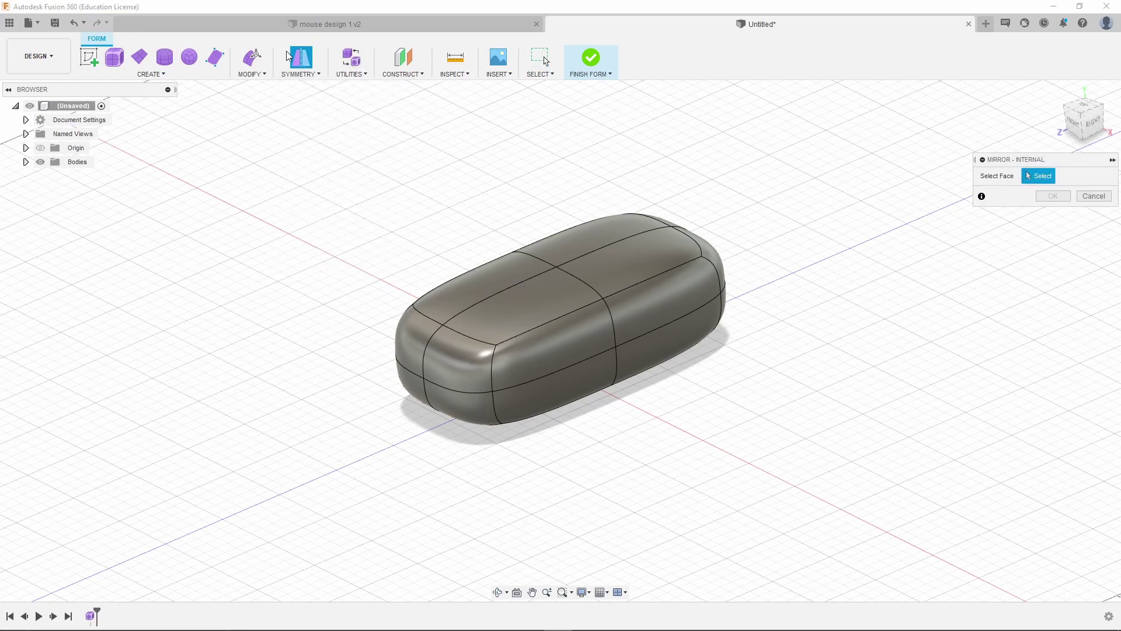
middle_click_drag(471, 314, 540, 354, "shift")
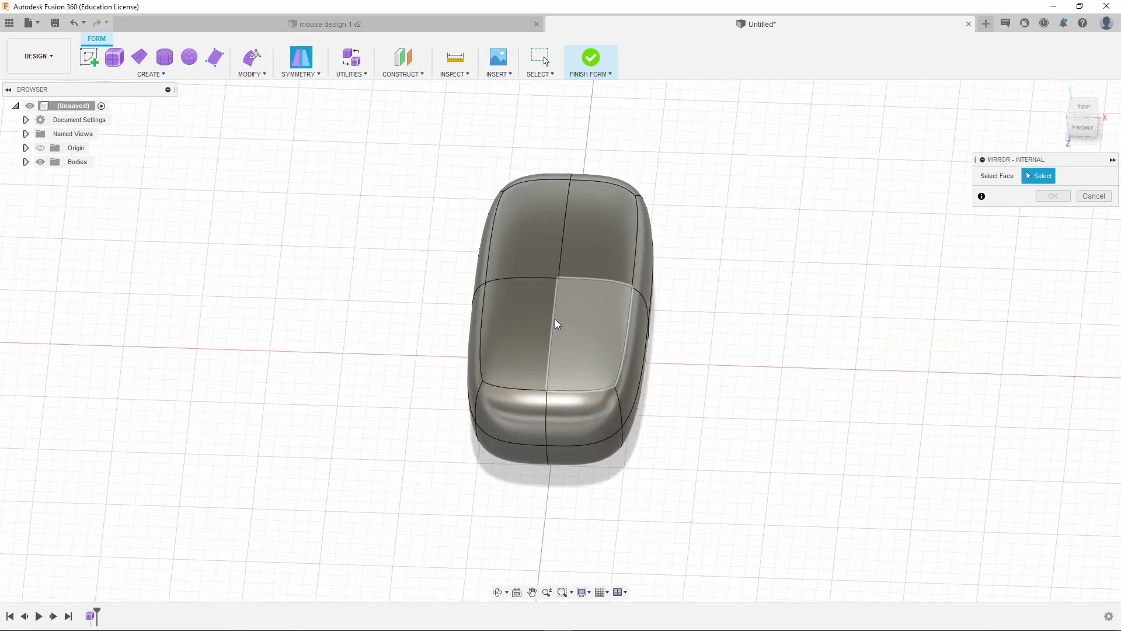
left_click(535, 362)
left_click(584, 344)
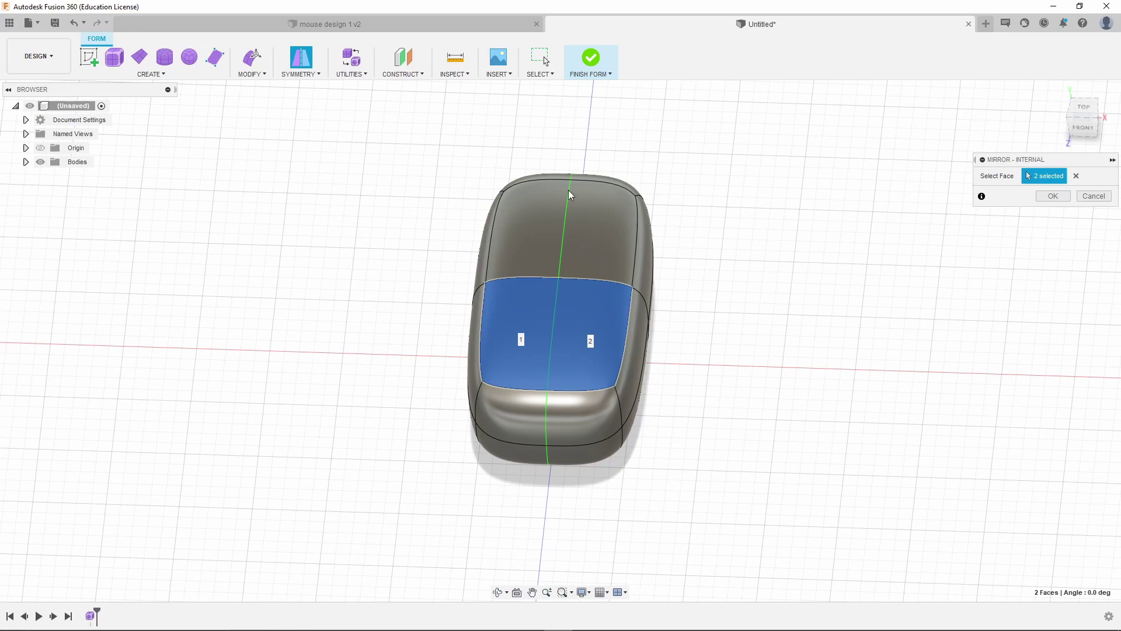
left_click(1053, 195)
middle_click_drag(618, 480, 624, 442, "shift")
middle_click_drag(789, 295, 737, 383, "shift")
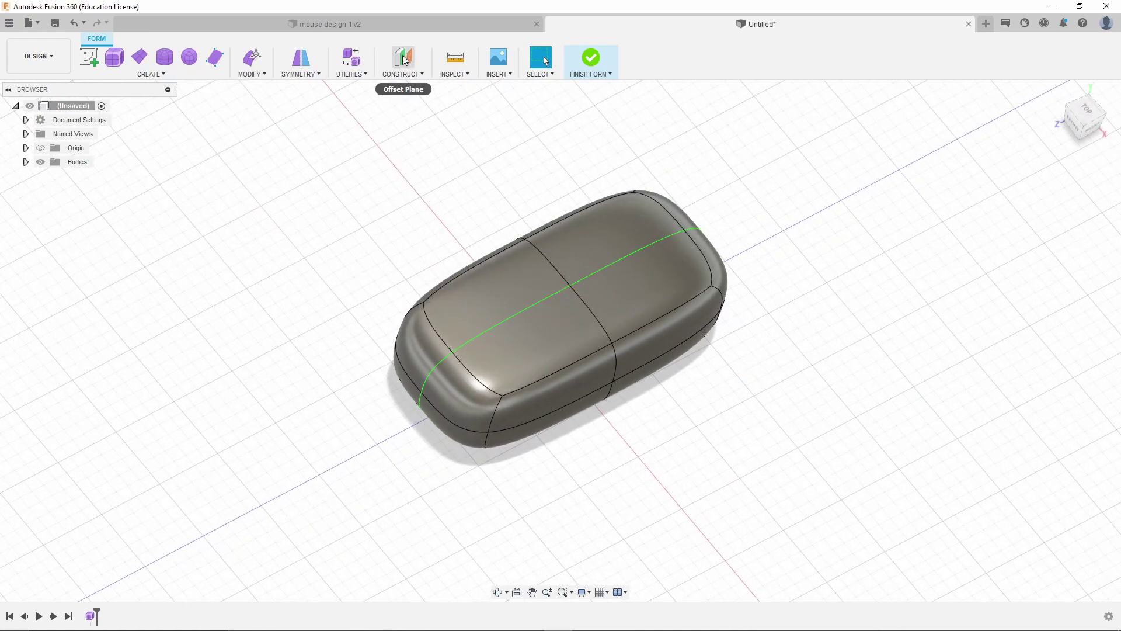
left_click(88, 57)
mouse_move(638, 456)
middle_mouse_down("shift")
mouse_move(670, 446)
mouse_move(658, 418)
middle_mouse_up("shift")
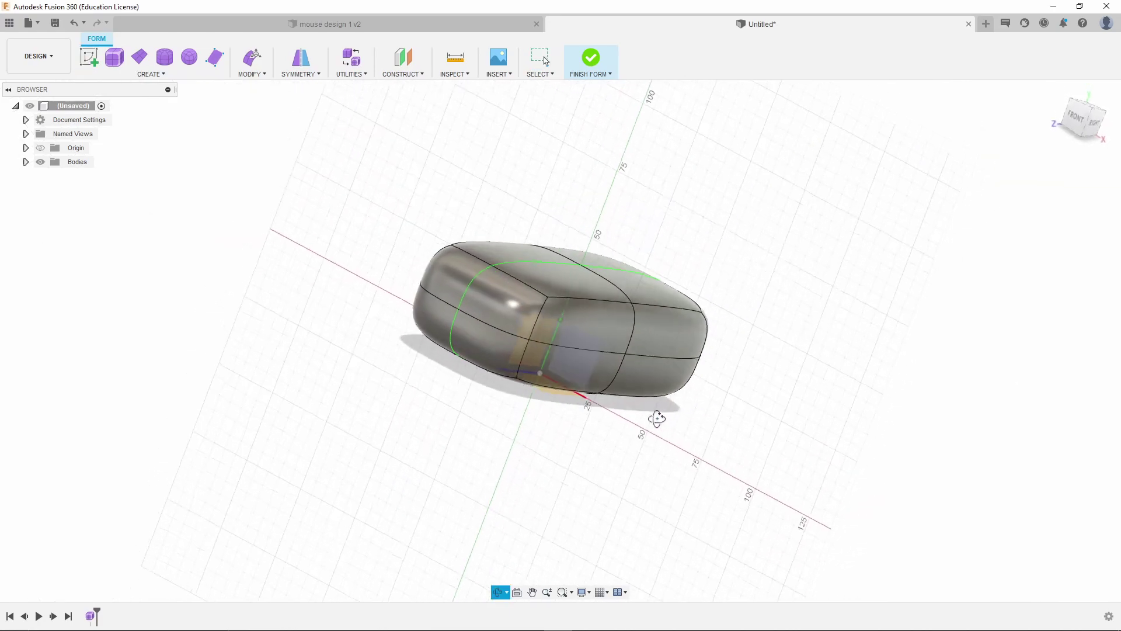
middle_click_drag(535, 346, 572, 366, "shift")
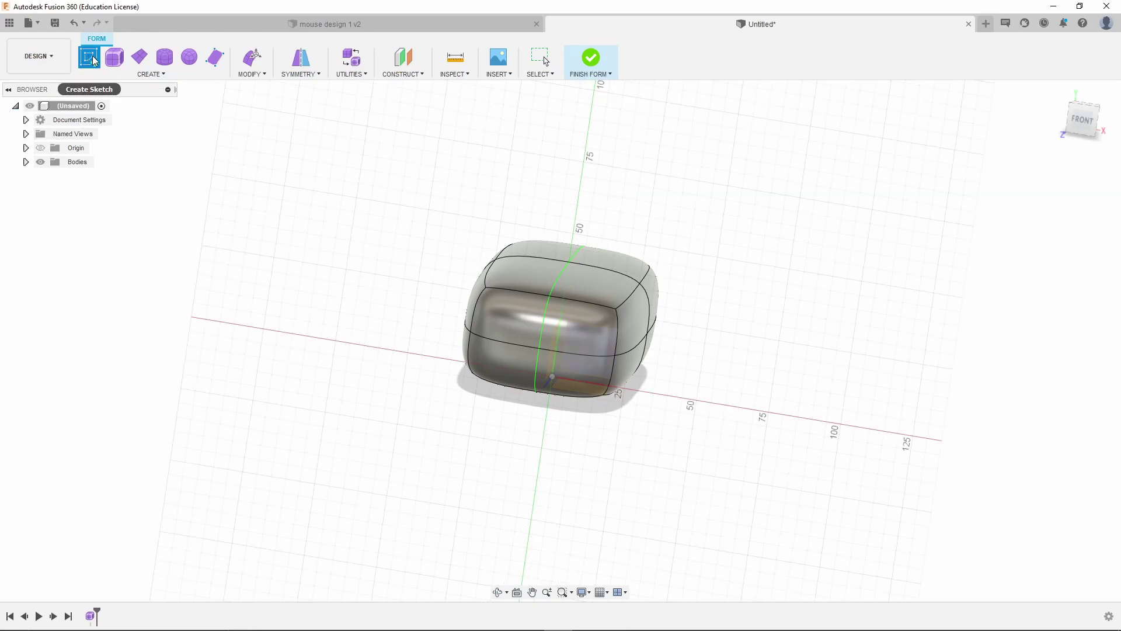
key("Escape")
middle_click_drag(712, 296, 642, 400, "shift")
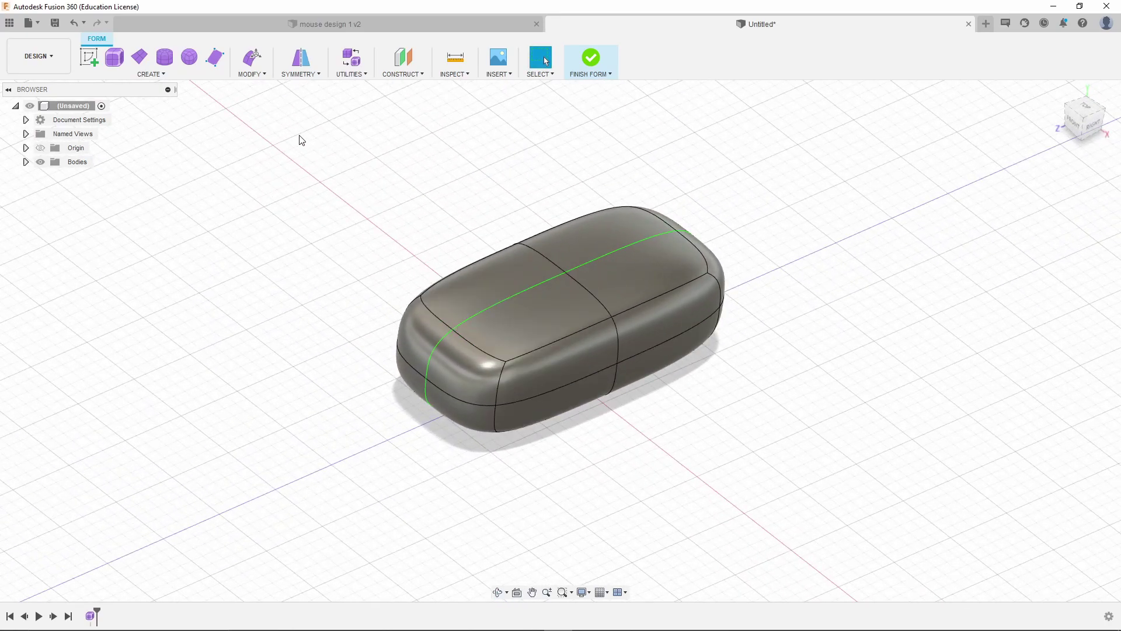
- Try to subdivide the front upper face beside the symmetry line with Simple insert mode
left_click(251, 73)
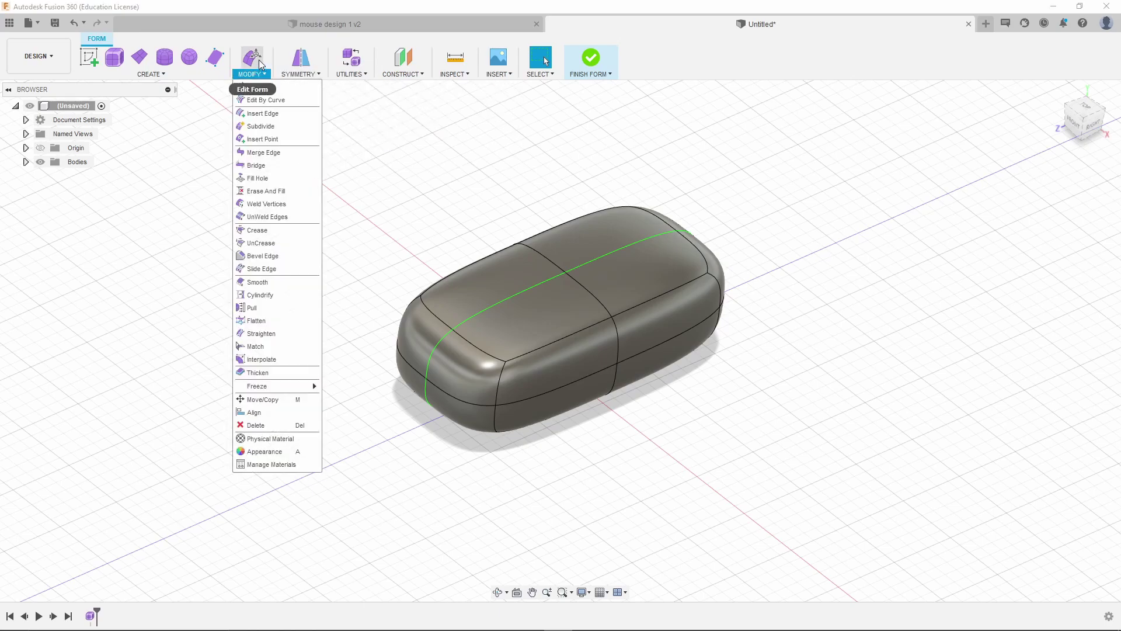
right_click(568, 314)
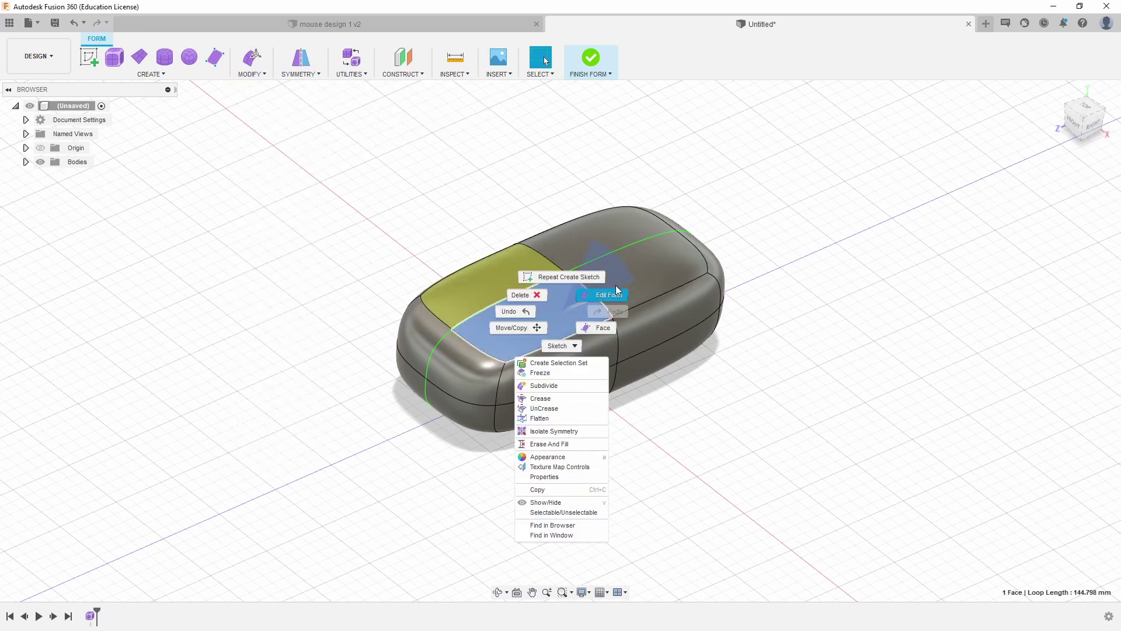
left_click(544, 385)
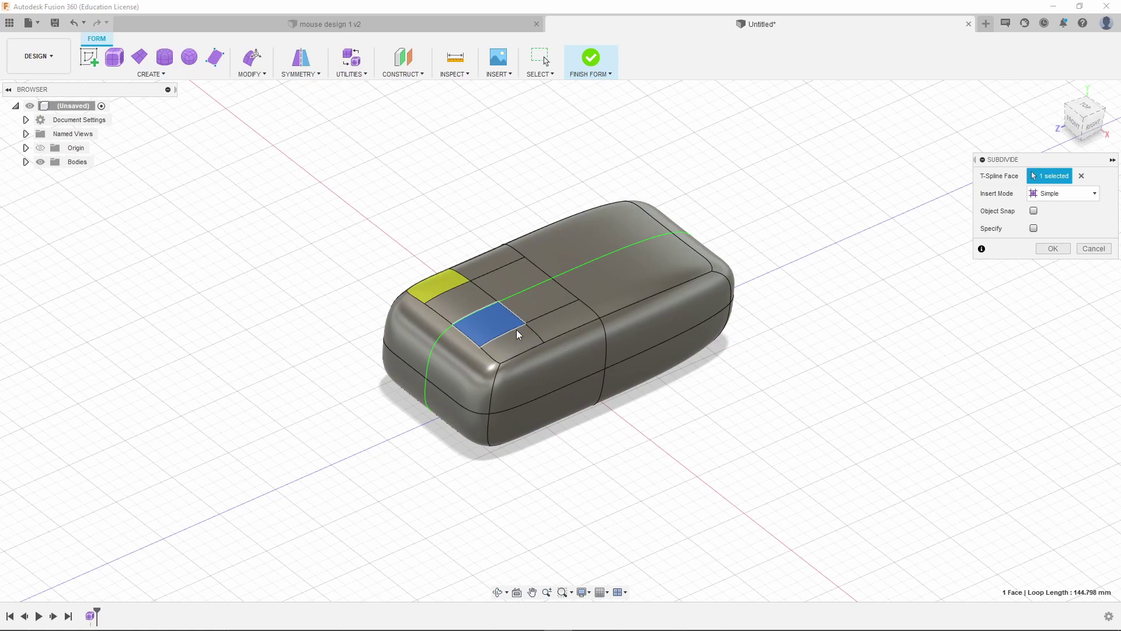
key("Escape")
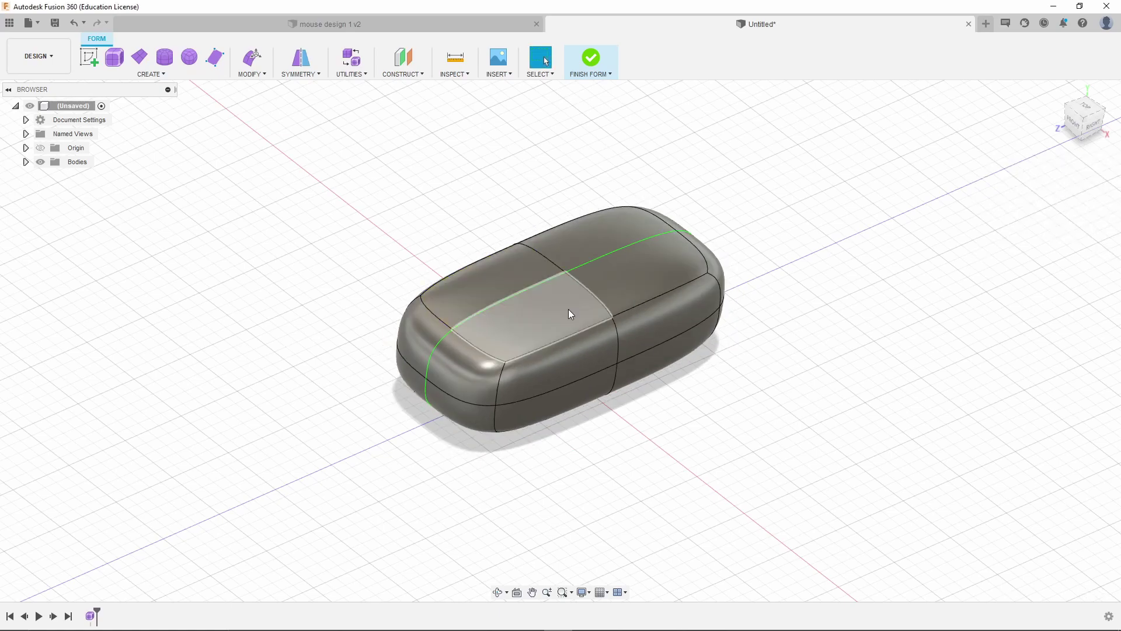
right_click(545, 334)
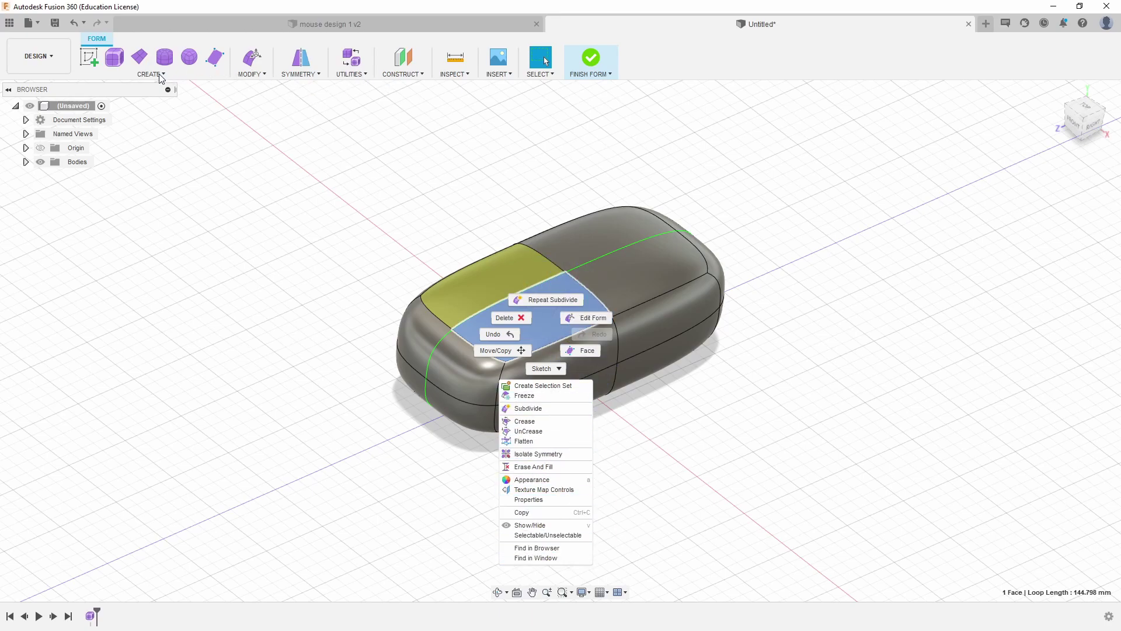
key("Escape")
key("Escape")
left_click(258, 74)
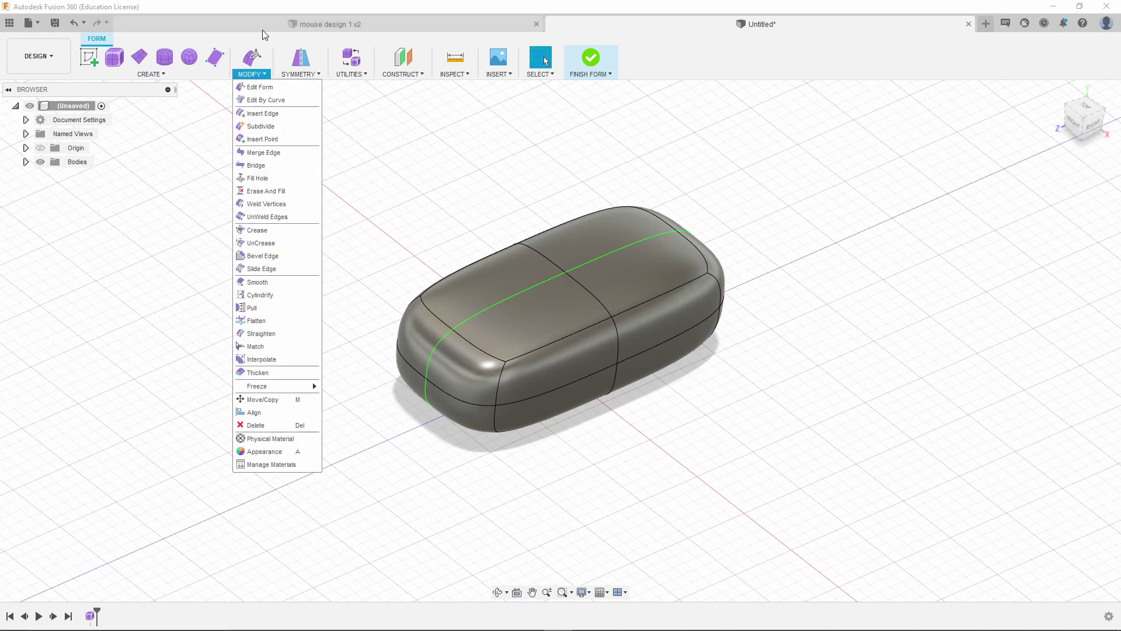
left_click(301, 74)
left_click(252, 75)
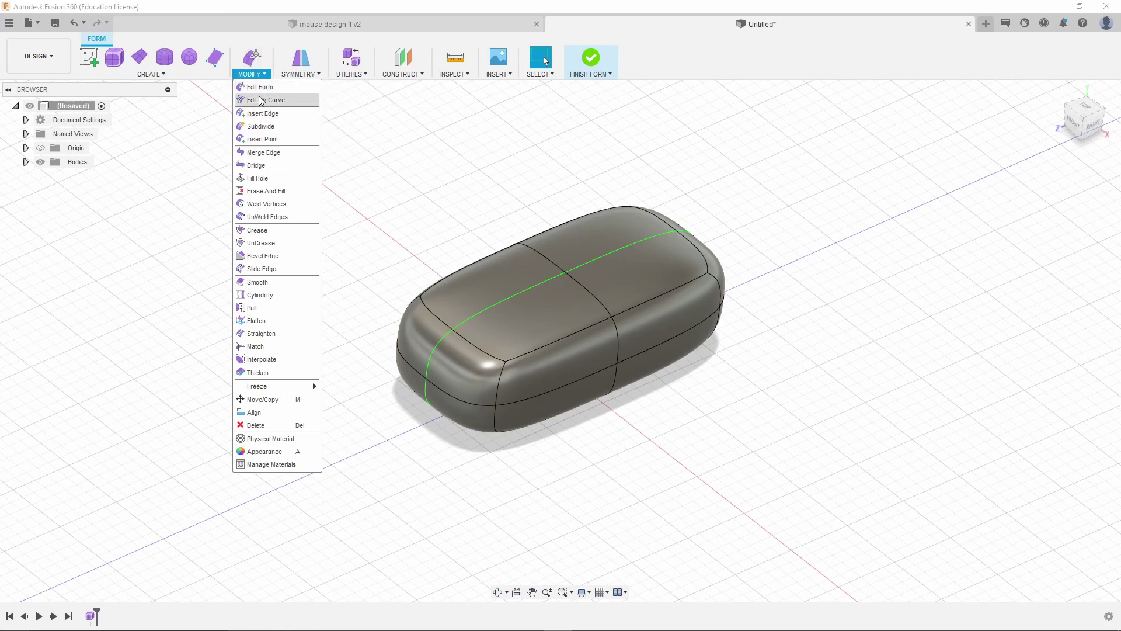
- Start Edit Form and lower the mid-height edge at the front end by 10 mm
left_click(255, 54)
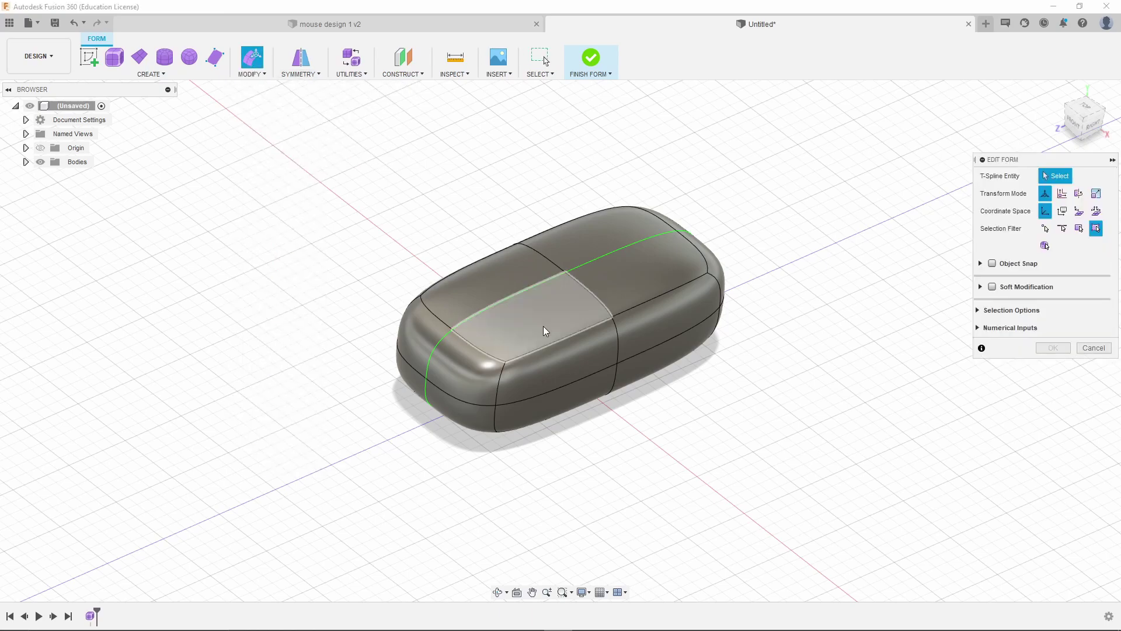
middle_click_drag(561, 526, 544, 356, "shift")
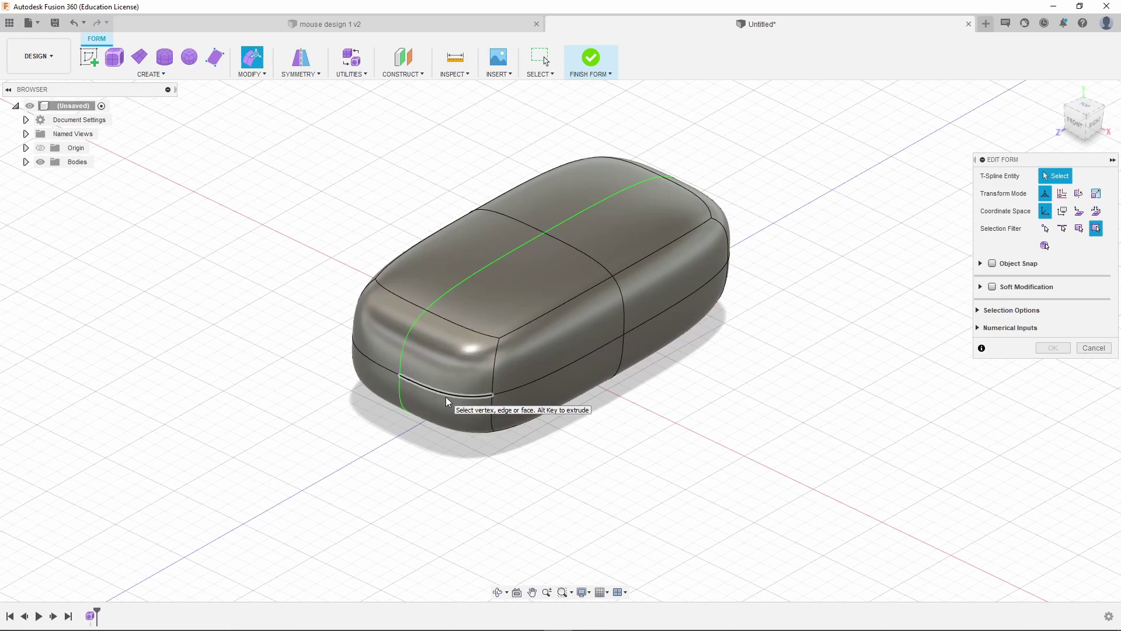
left_click(382, 366)
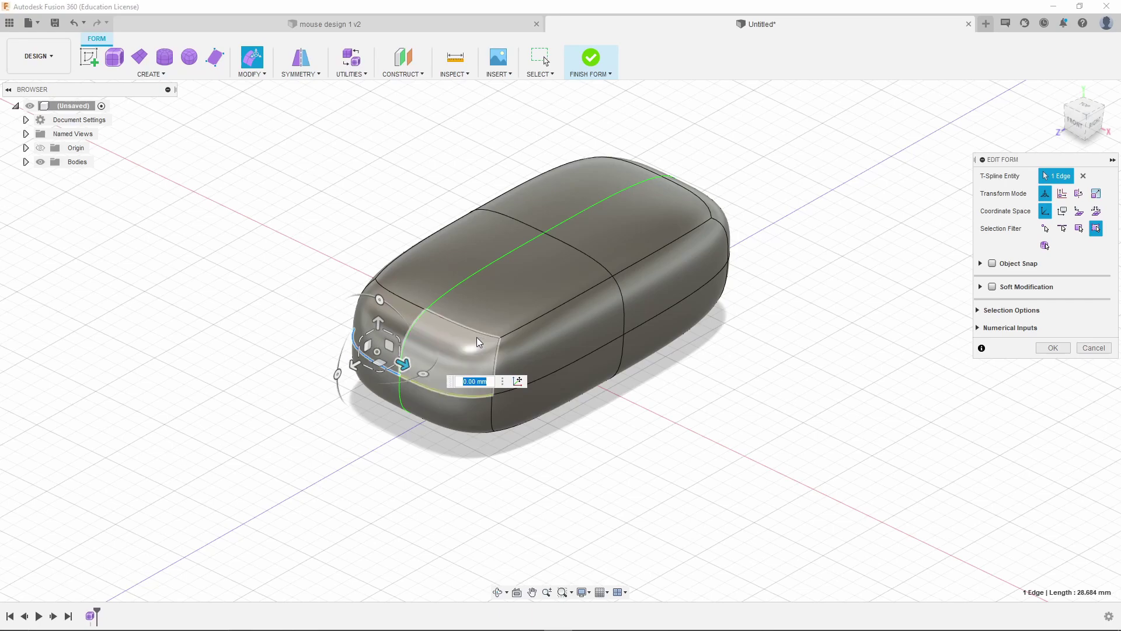
middle_click_drag(479, 411, 437, 380, "shift")
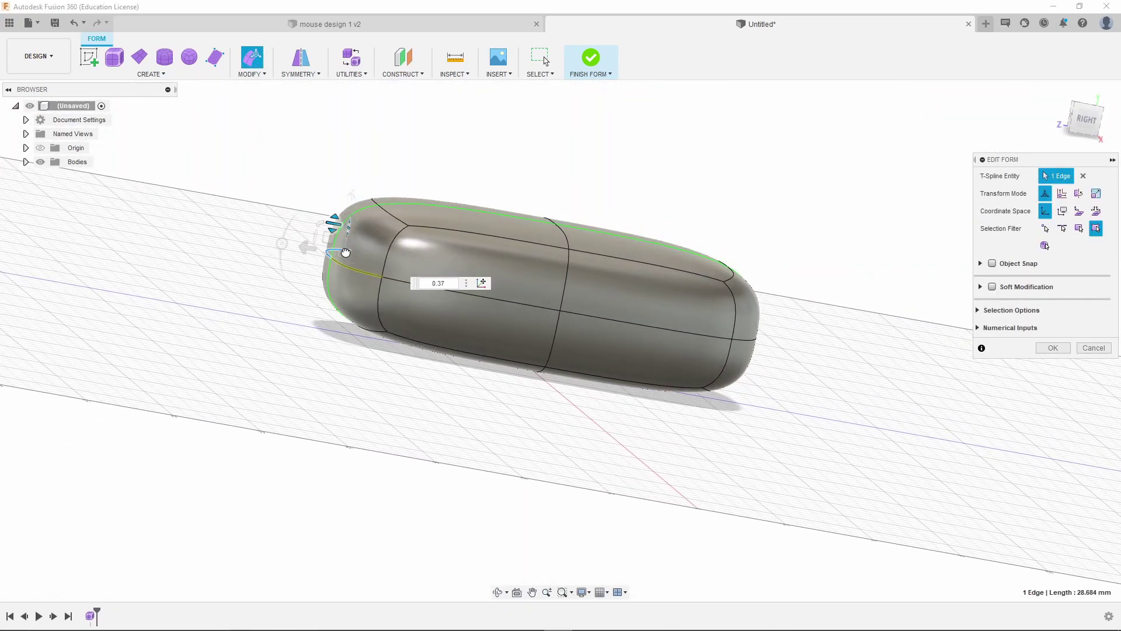
left_click_drag(345, 219, 332, 252)
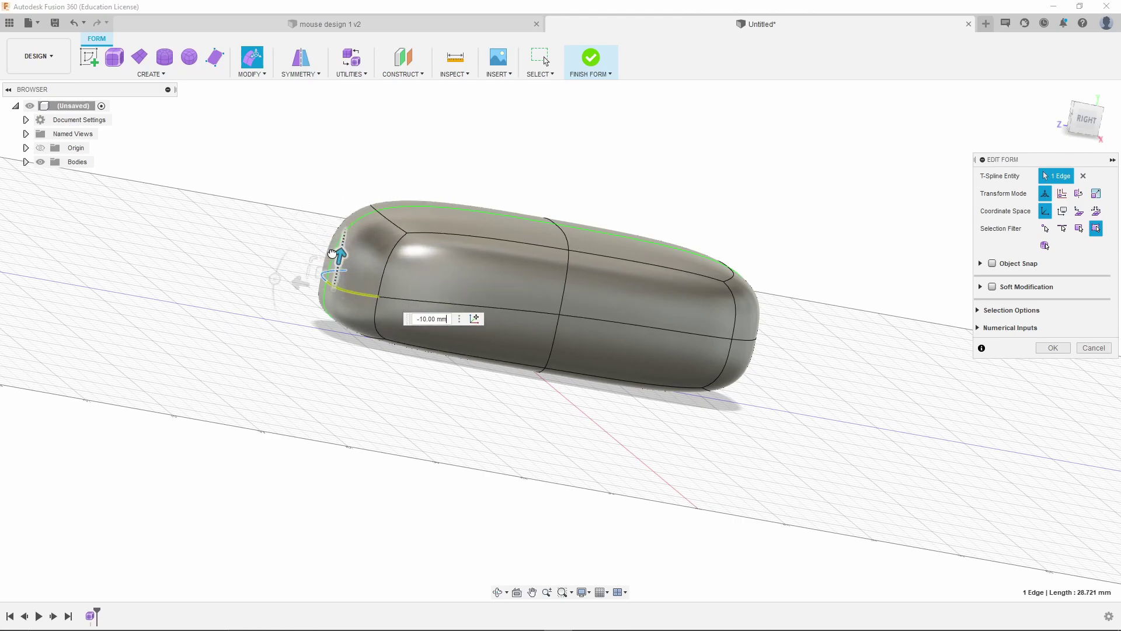
middle_click_drag(377, 318, 467, 319, "shift")
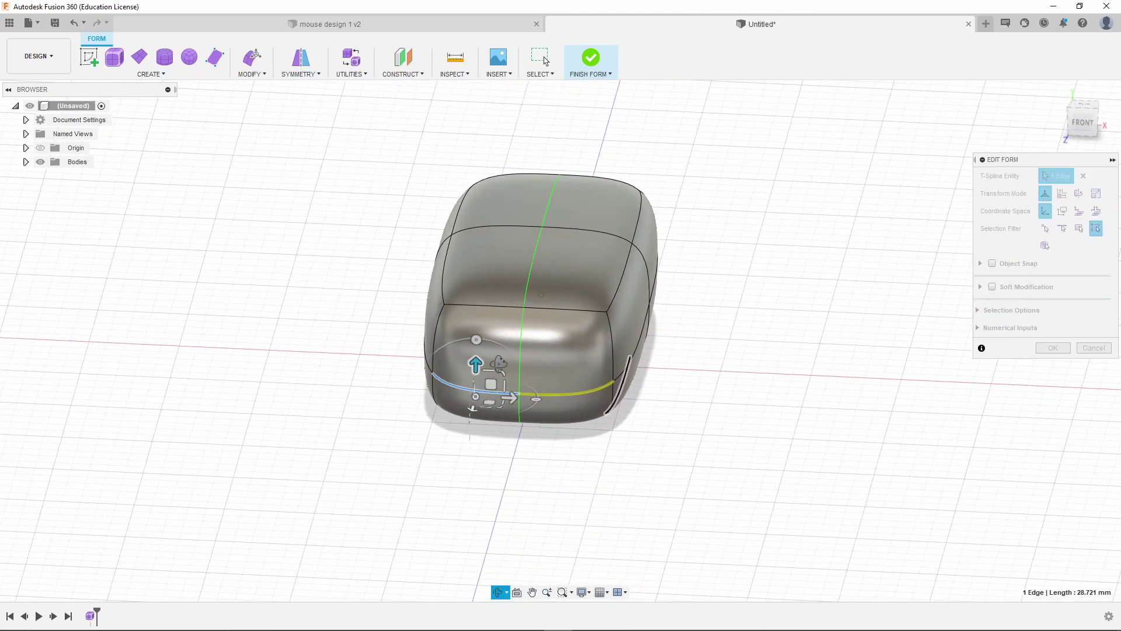
- Lower the same front-end edge by another 10 mm
middle_click_drag(493, 394, 474, 379, "shift")
mouse_move(330, 242)
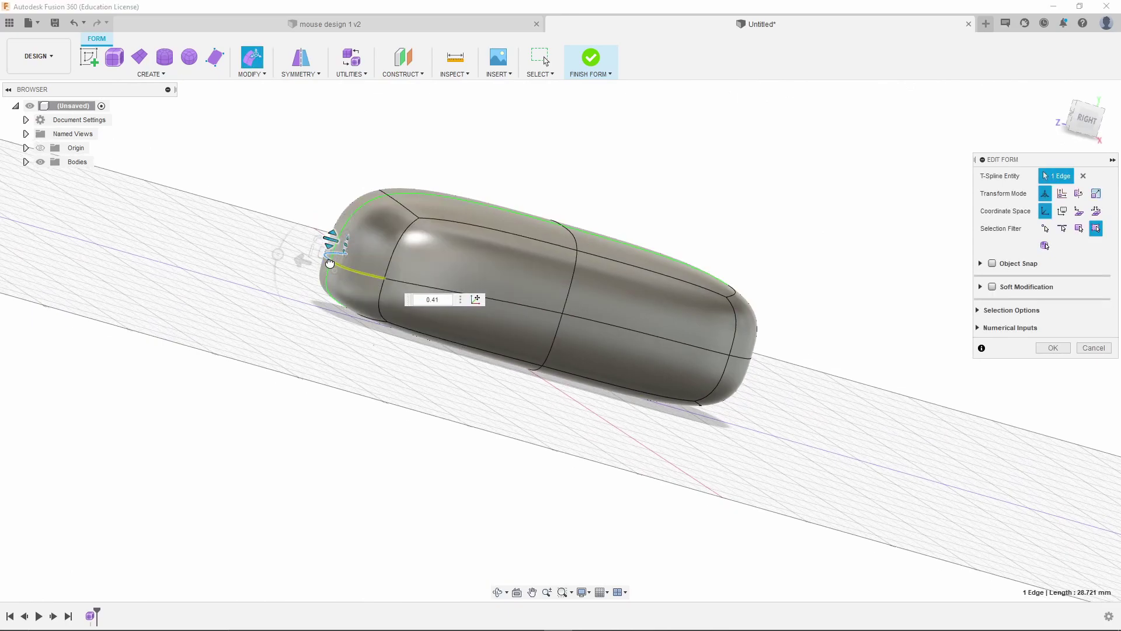
left_click_drag(340, 250, 334, 269)
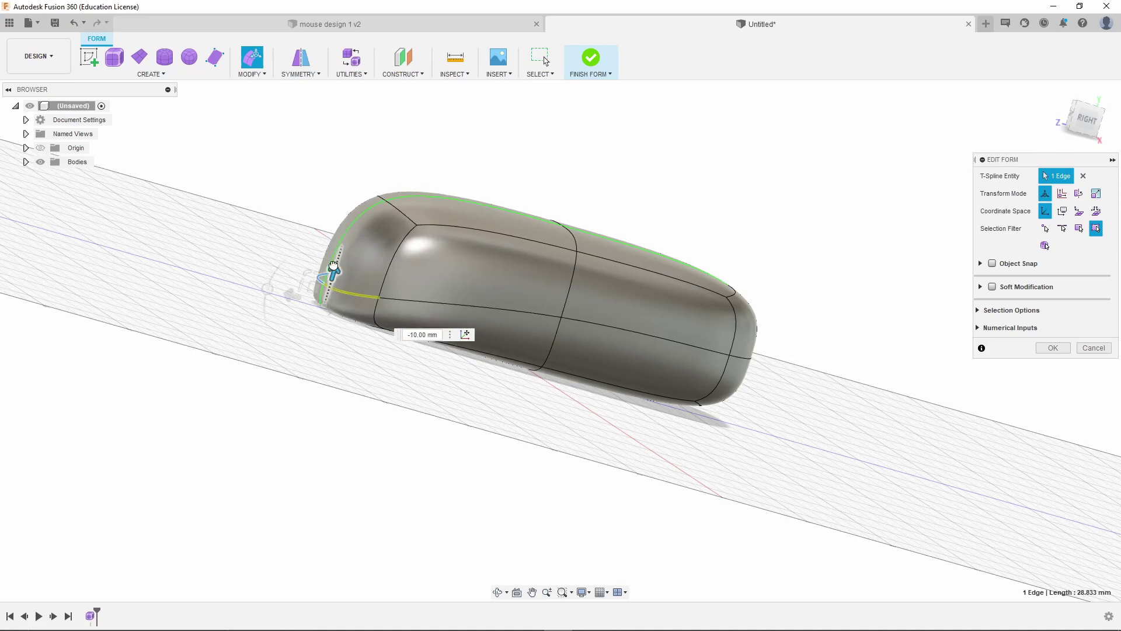
- Tilt the upper front-end face backward and shift it slightly toward the rear of the body
scroll(353, 379, "up", 5)
middle_click_drag(373, 268, 369, 163, "shift")
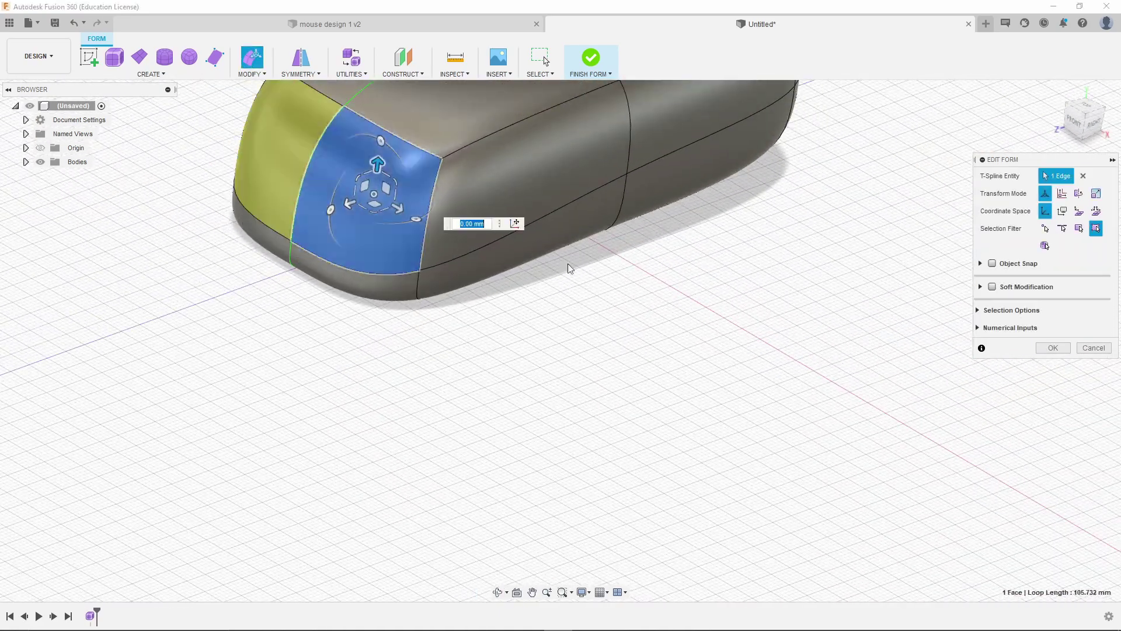
scroll(539, 251, "down", 3)
middle_click_drag(546, 333, 534, 315, "shift")
middle_click_drag(485, 365, 443, 442, "shift")
scroll(411, 307, "up", 5)
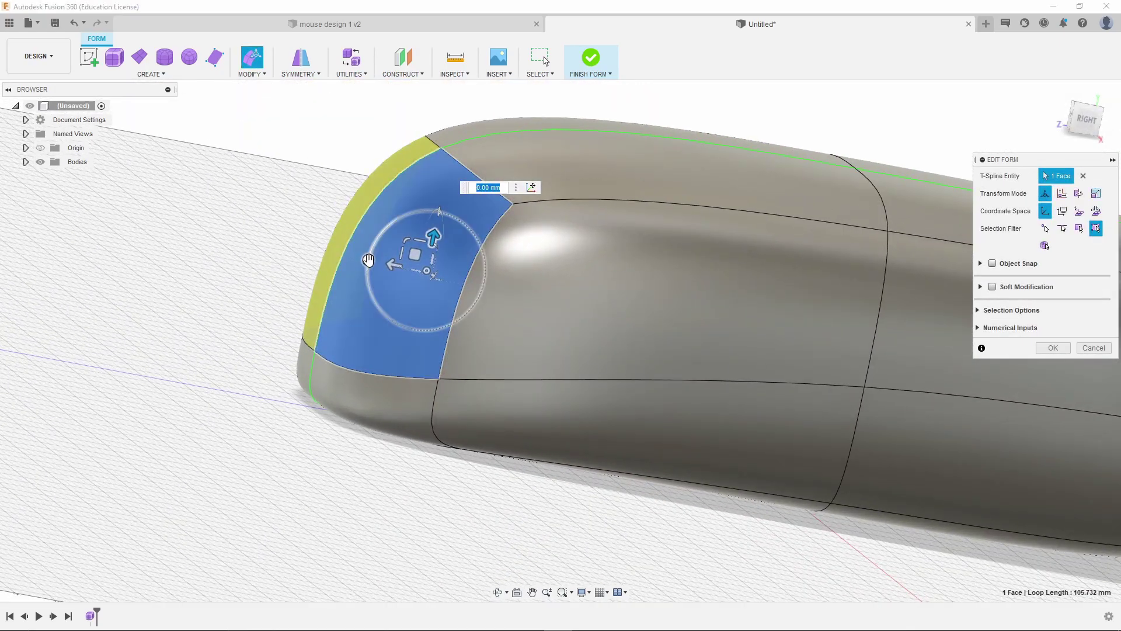
left_click_drag(371, 251, 391, 259)
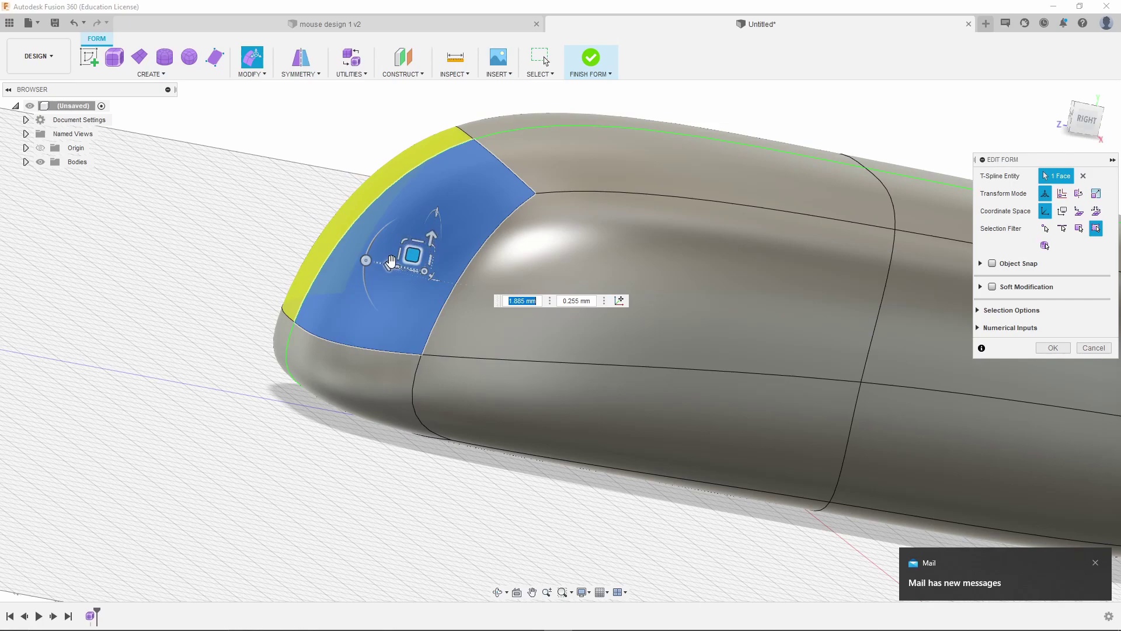
left_click_drag(344, 264, 545, 238)
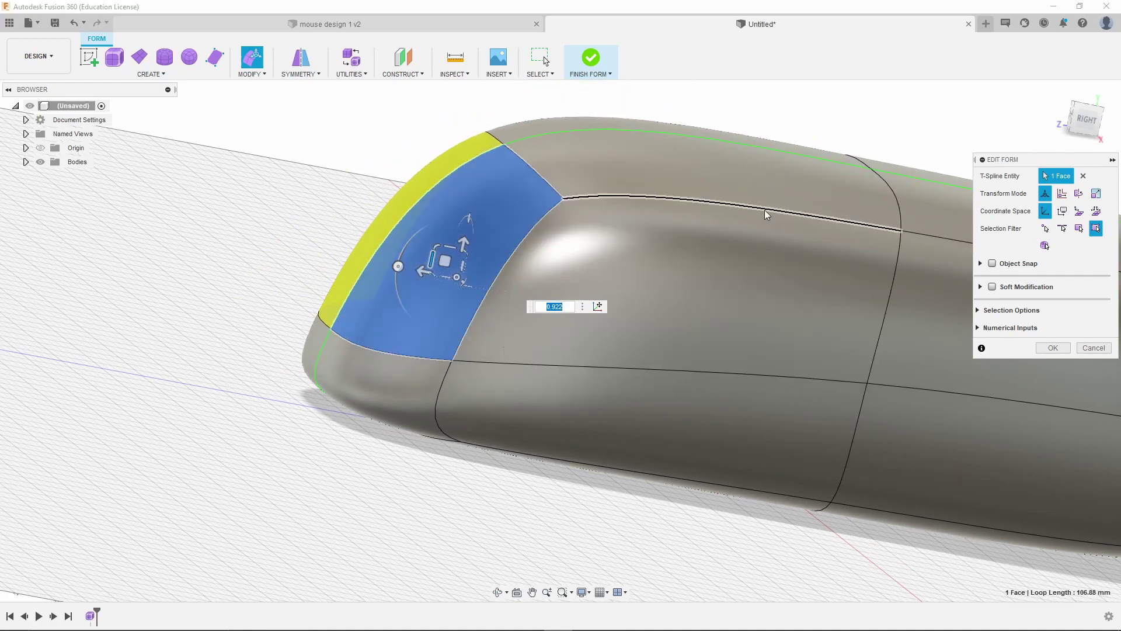
- Lower the upper edge of the front-end face so the nose of the mouse slopes down
scroll(713, 345, "down", 2)
scroll(723, 409, "down", 2)
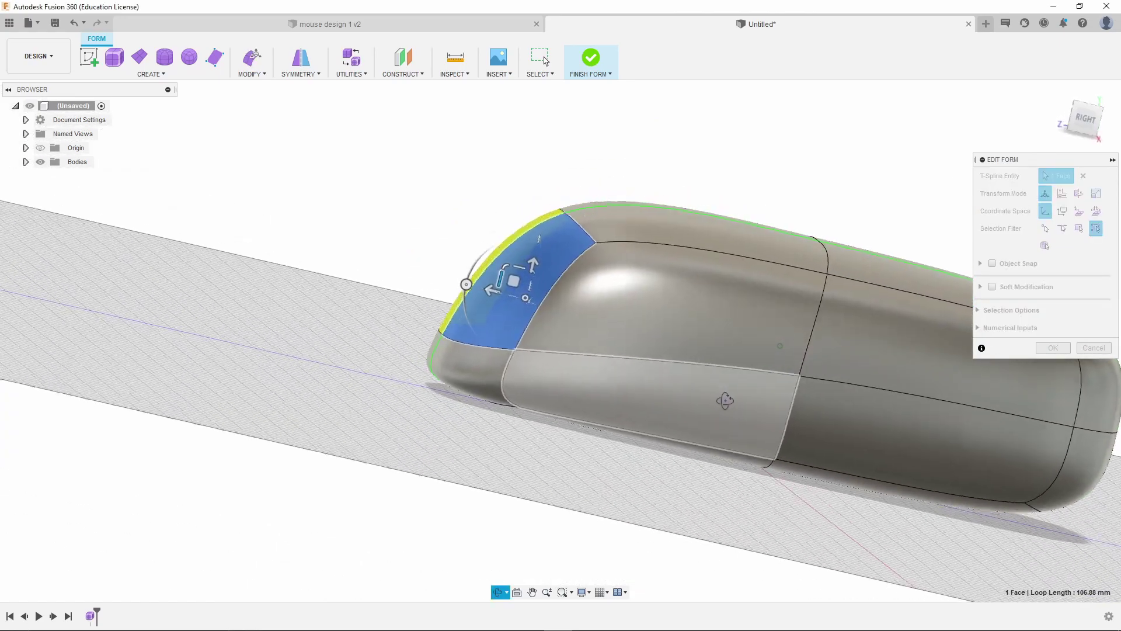
scroll(723, 409, "down", 2)
scroll(587, 296, "up", 3)
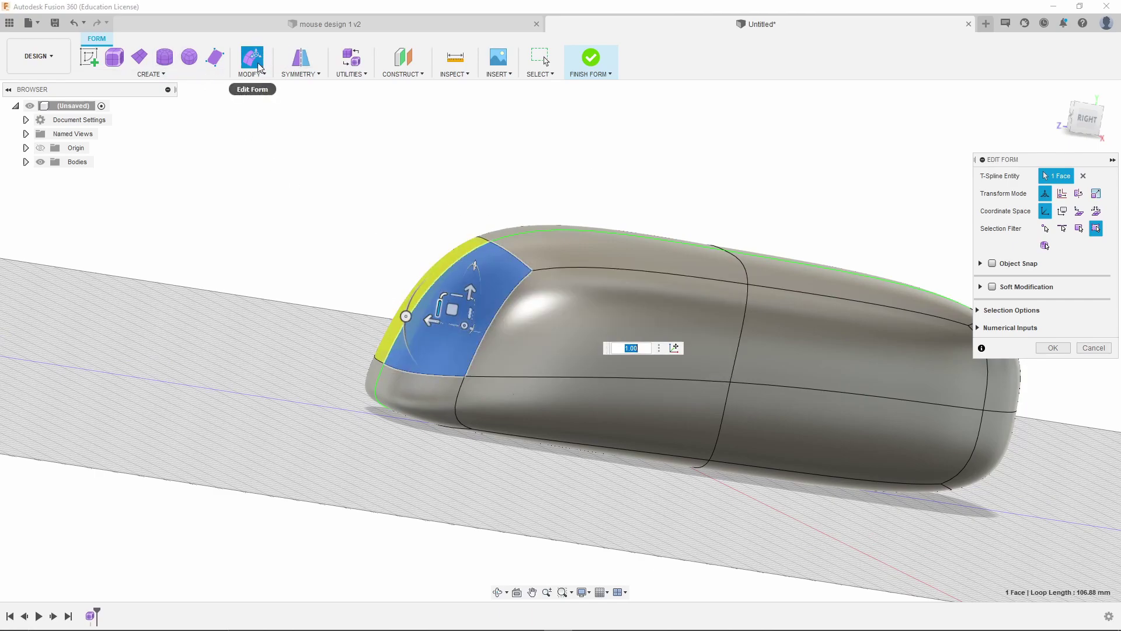
left_click(515, 257)
left_click_drag(518, 222, 500, 319)
- Move the mid-height edge on the rear half of the body's side inward to narrow the grip area
middle_click_drag(448, 468, 626, 465, "shift")
left_click(843, 412)
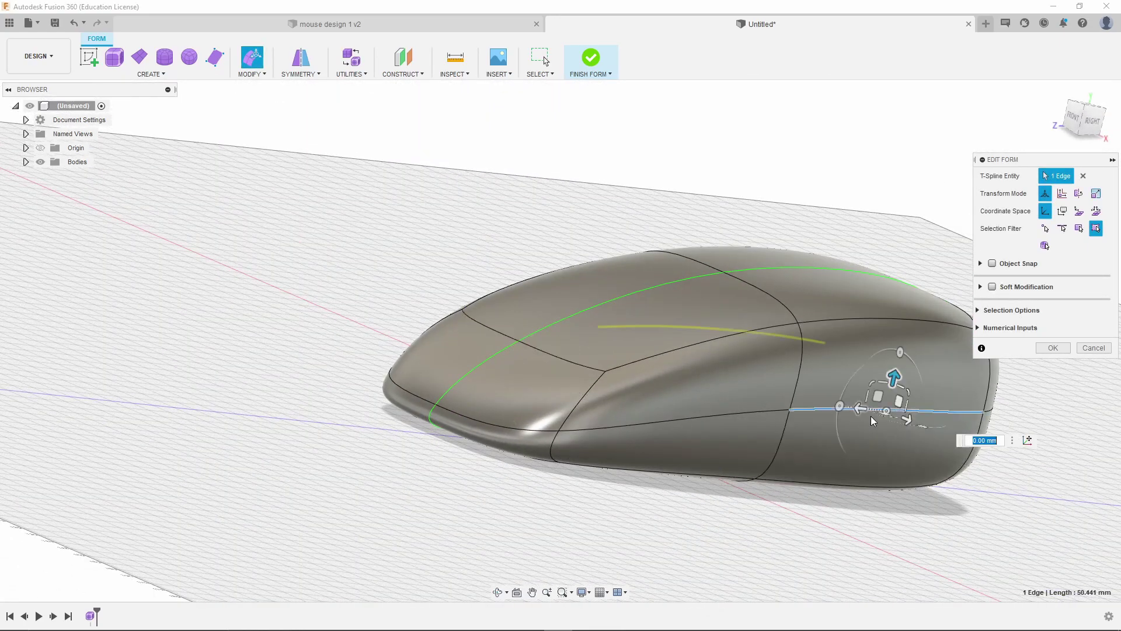
middle_click_drag(805, 429, 841, 425, "shift")
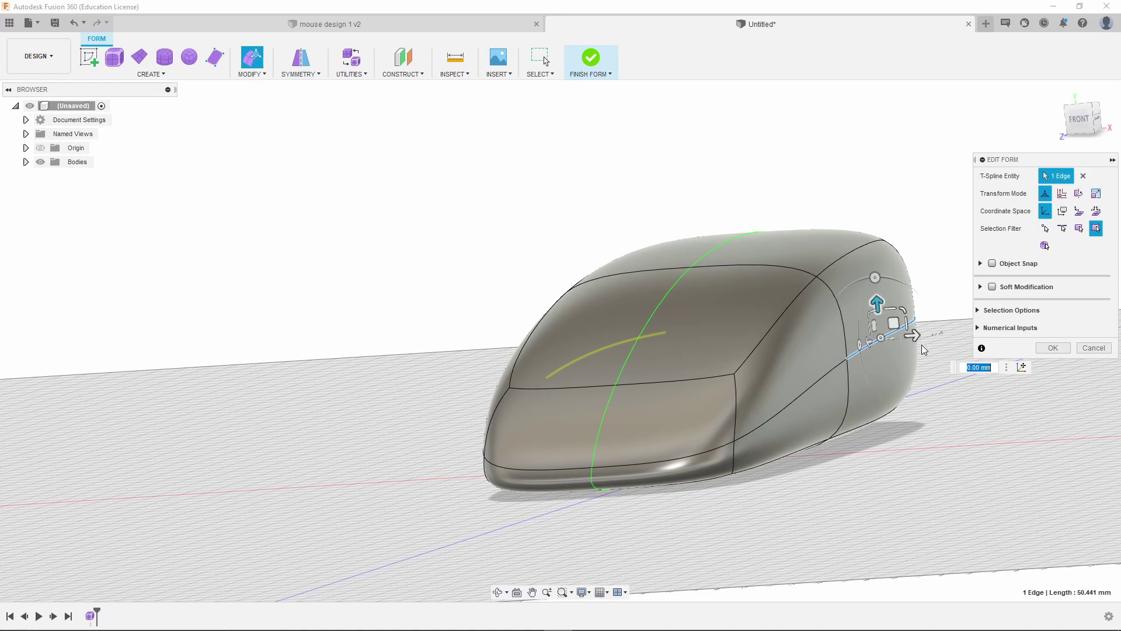
left_click_drag(915, 338, 870, 346)
middle_click_drag(863, 279, 865, 213, "shift")
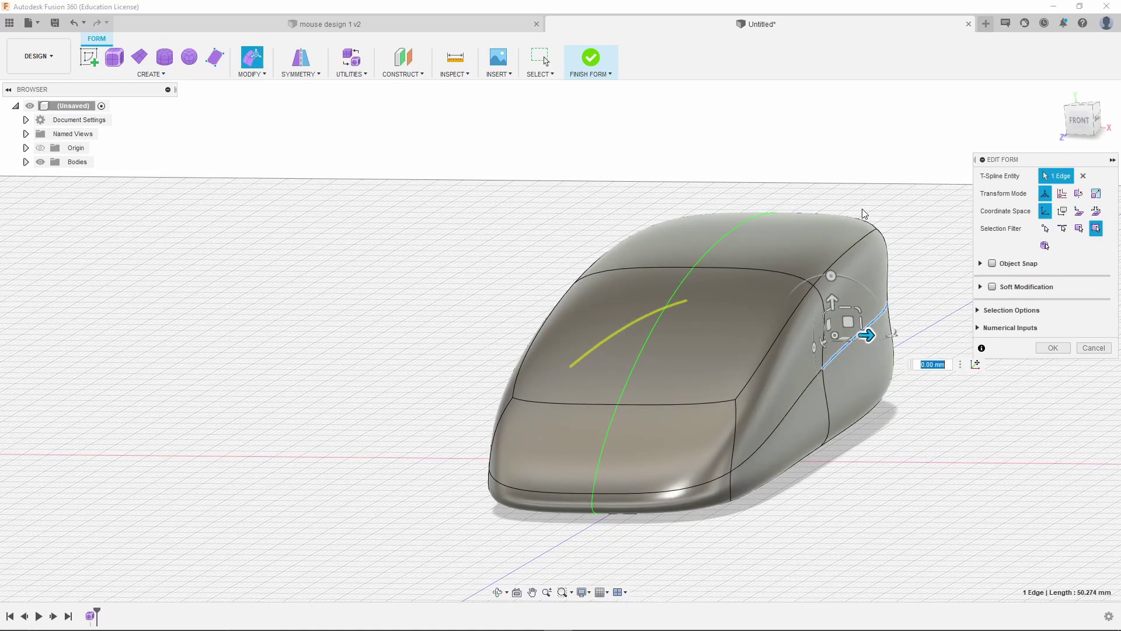
- Lower the upper side edge on the rear half of the body to round off the shoulder
left_click(853, 248)
left_click_drag(843, 221, 835, 305)
middle_click_drag(809, 359, 680, 469, "shift")
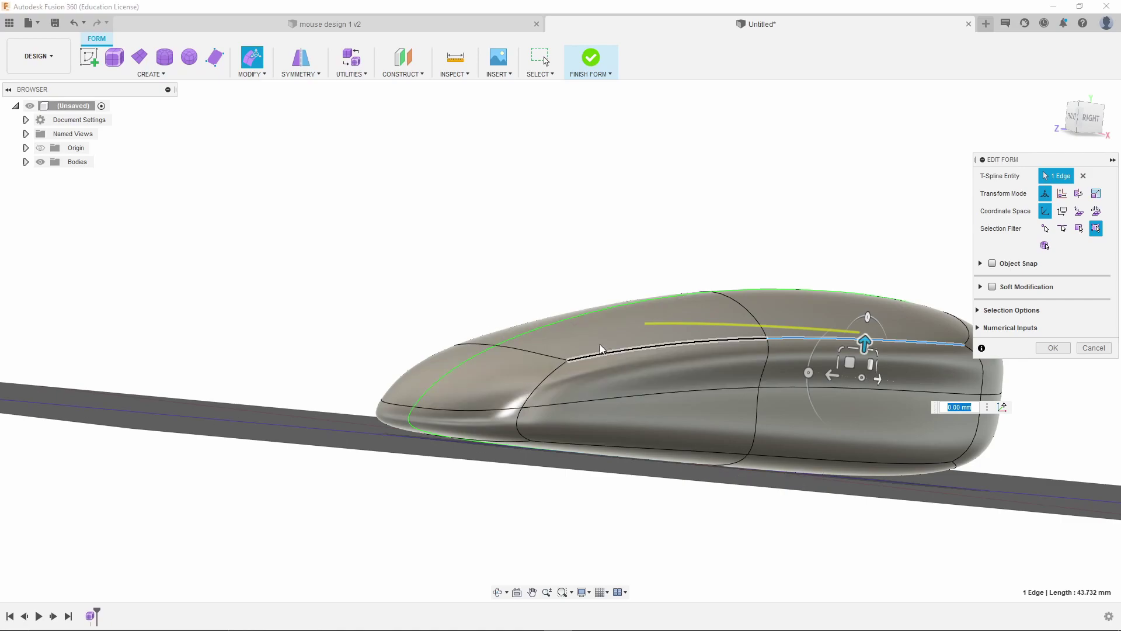
- Examine the body's underside, its corners and the edge loops around the base from several angles
scroll(642, 385, "down", 3)
middle_click_drag(683, 419, 775, 384)
middle_click_drag(688, 335, 506, 147, "shift")
scroll(800, 420, "up", 5)
scroll(635, 242, "up", 2)
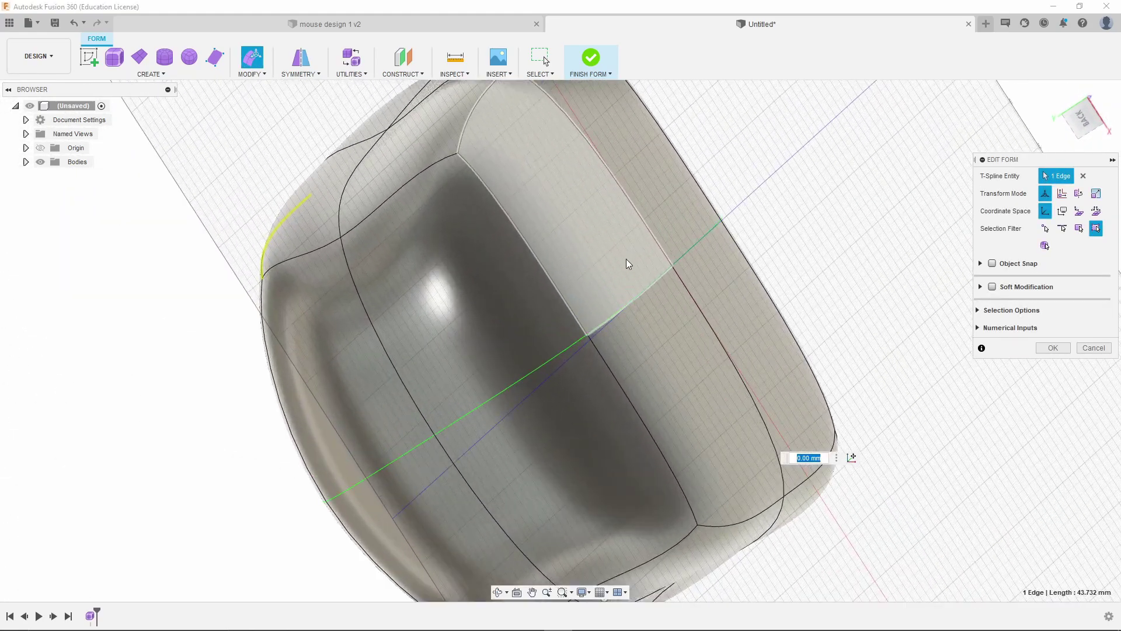
scroll(626, 258, "down", 3)
middle_click_drag(660, 297, 603, 237, "shift")
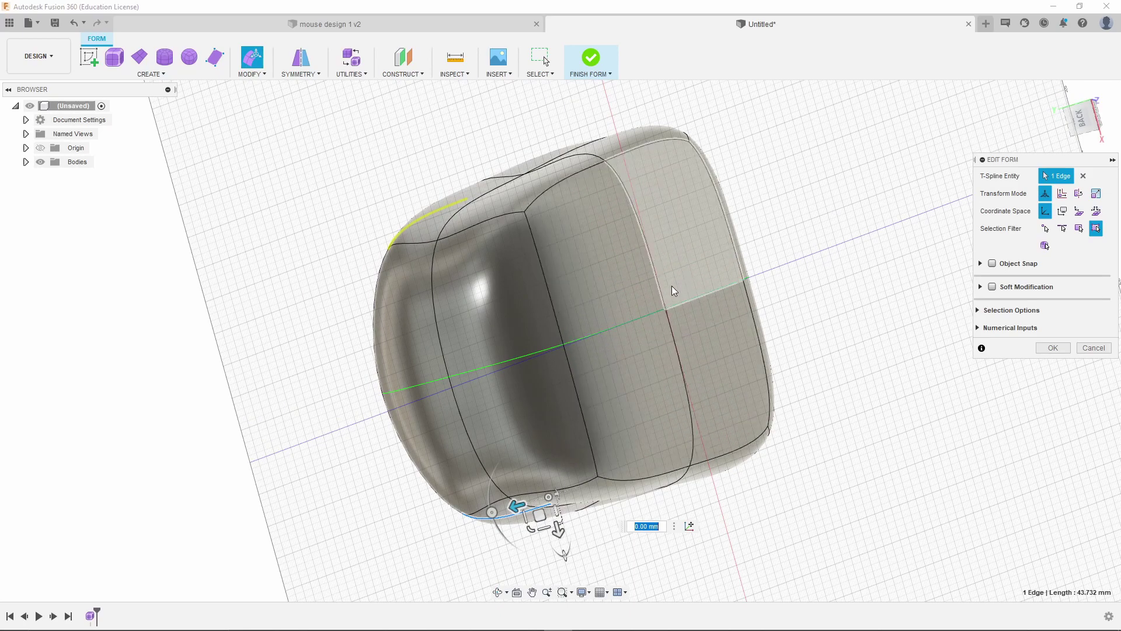
middle_click_drag(632, 316, 669, 252, "shift")
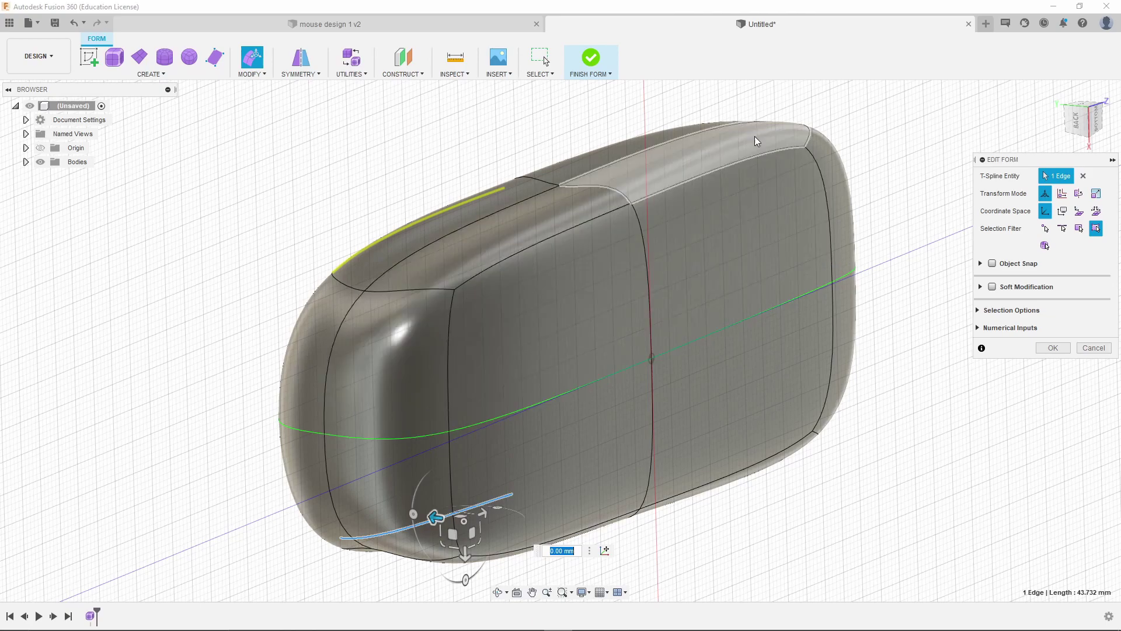
middle_click_drag(754, 138, 721, 173, "shift")
scroll(910, 190, "up", 3)
middle_click_drag(912, 194, 920, 222, "shift")
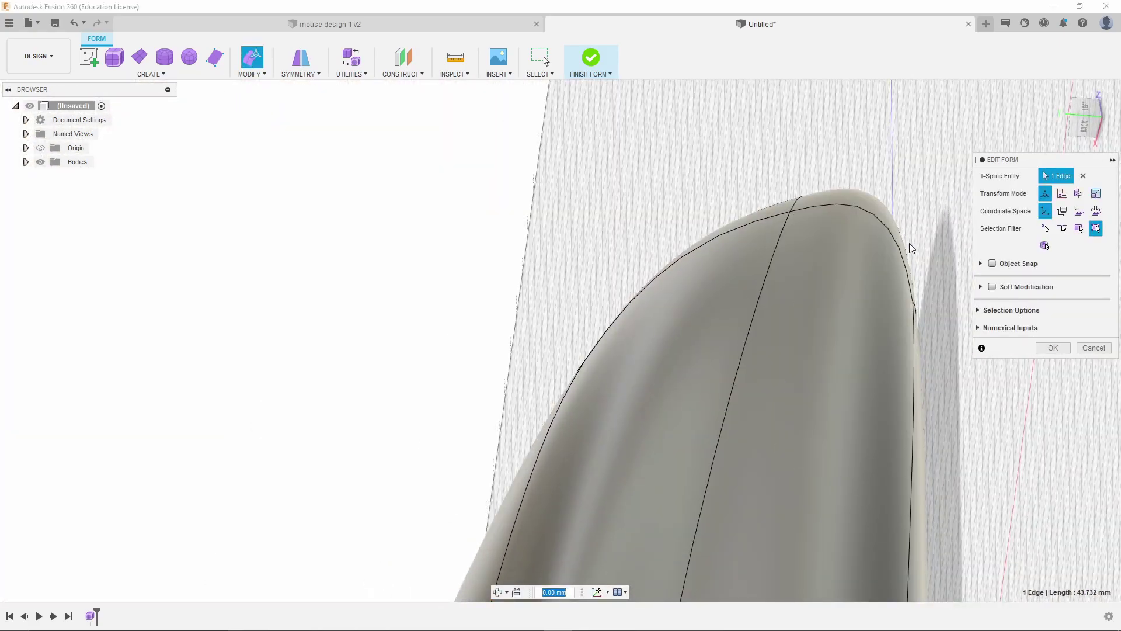
middle_click_drag(875, 228, 613, 492, "shift")
scroll(599, 533, "up", 10)
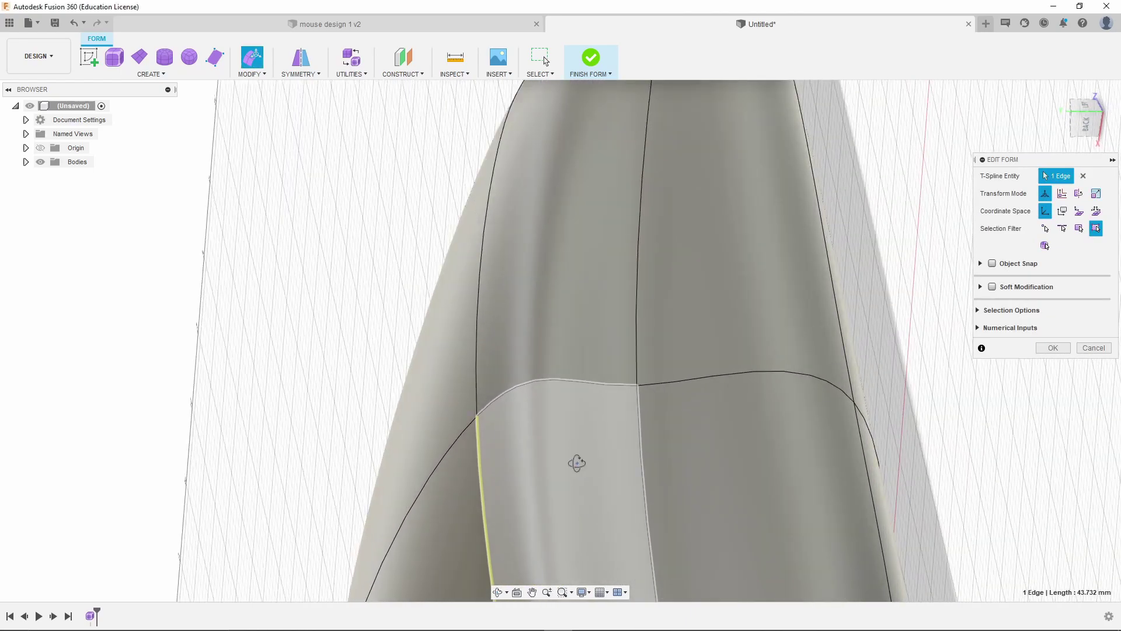
scroll(470, 516, "up", 3)
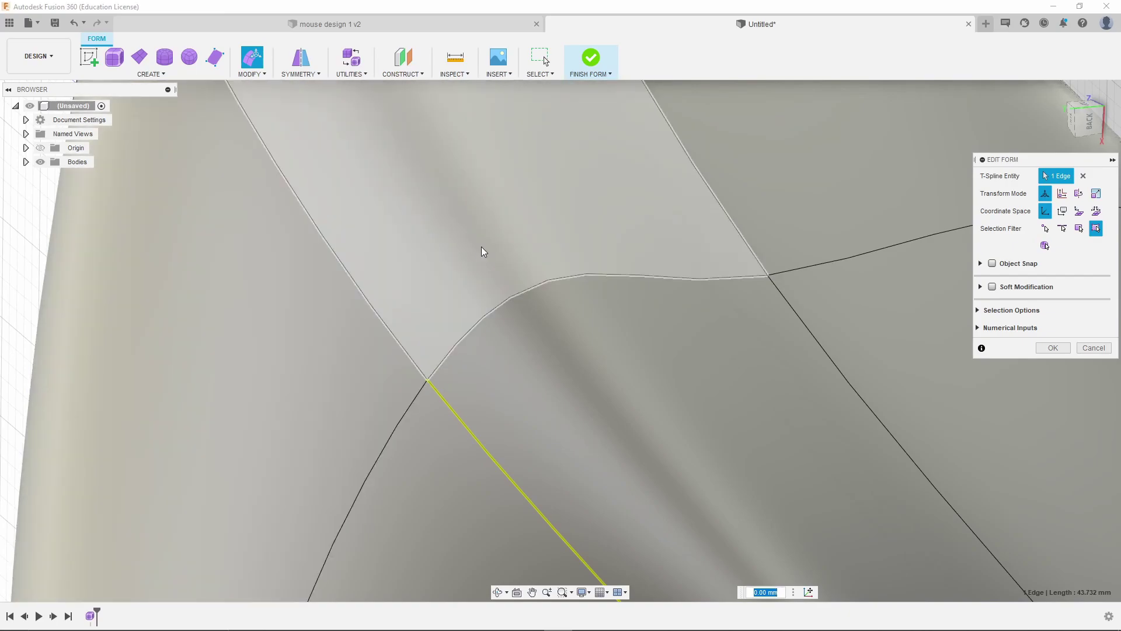
scroll(481, 247, "down", 5)
middle_click_drag(481, 247, 652, 158, "shift")
mouse_move(796, 421)
middle_mouse_down("shift")
mouse_move(789, 380)
mouse_move(788, 409)
middle_mouse_up("shift")
middle_click_drag(685, 401, 575, 349, "shift")
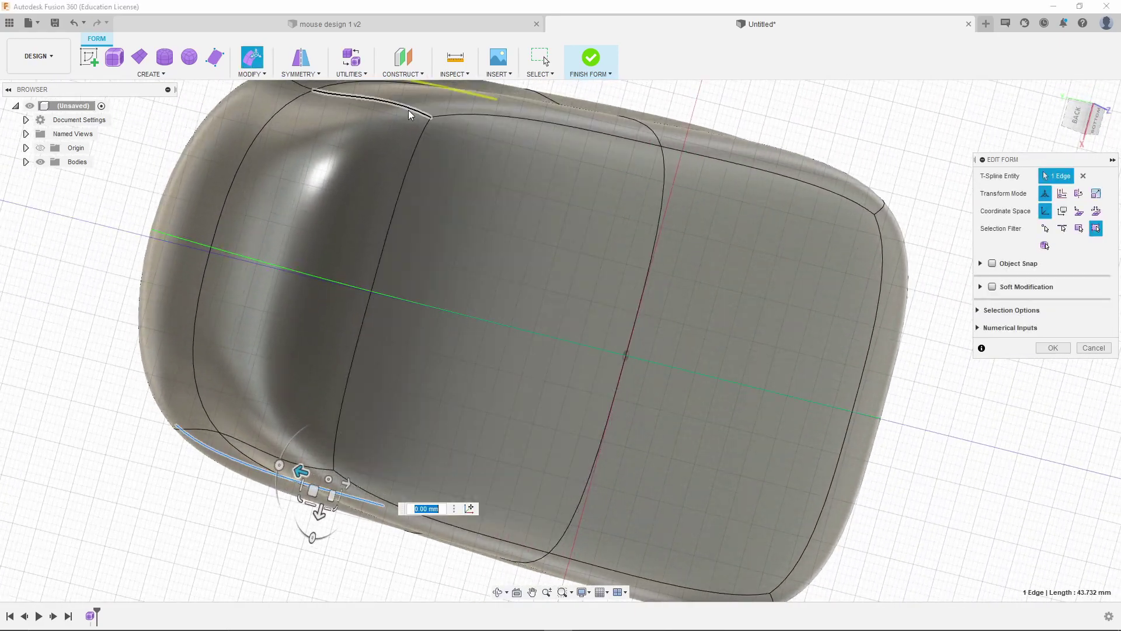
- Crease the edges around the base perimeter together with the already selected upper rear side edge
left_click(258, 74)
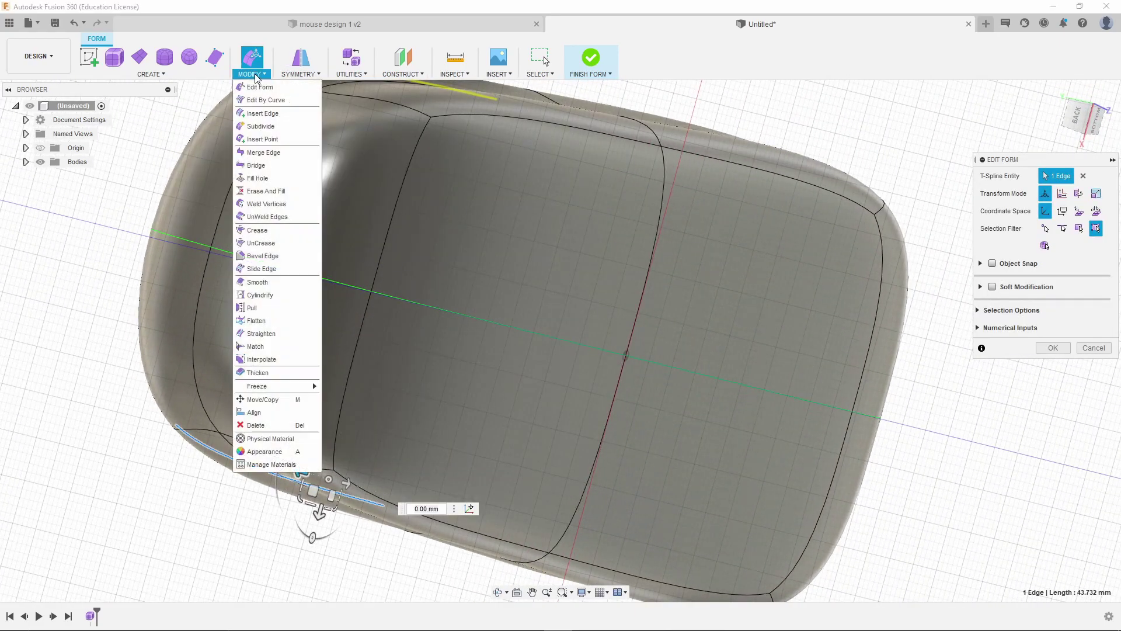
left_click(254, 231)
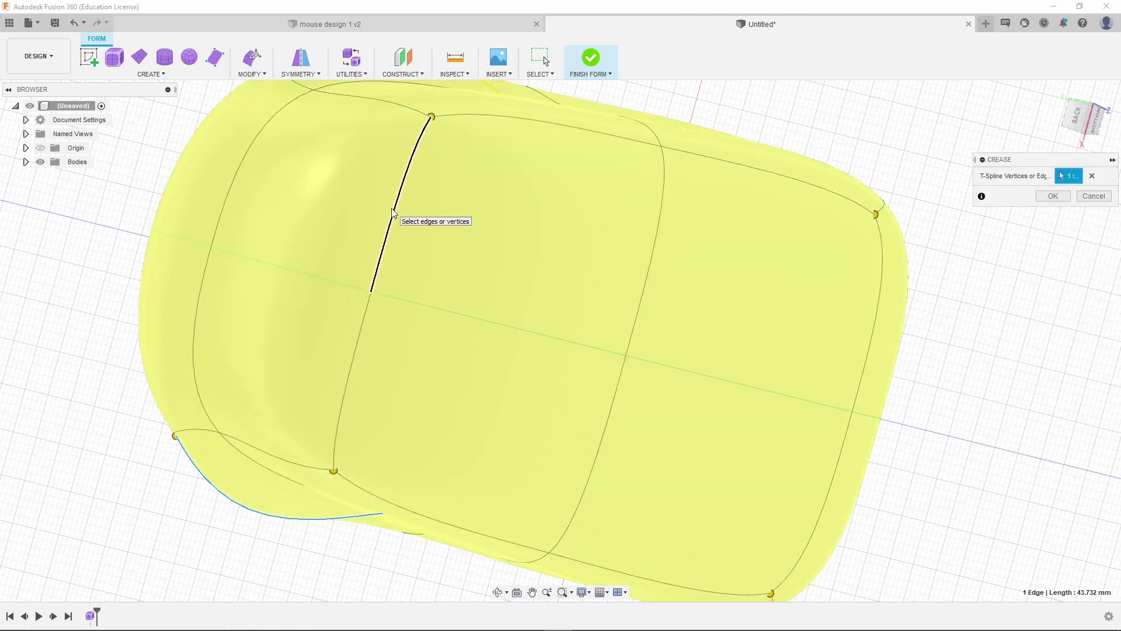
left_click(713, 161)
left_click(885, 264)
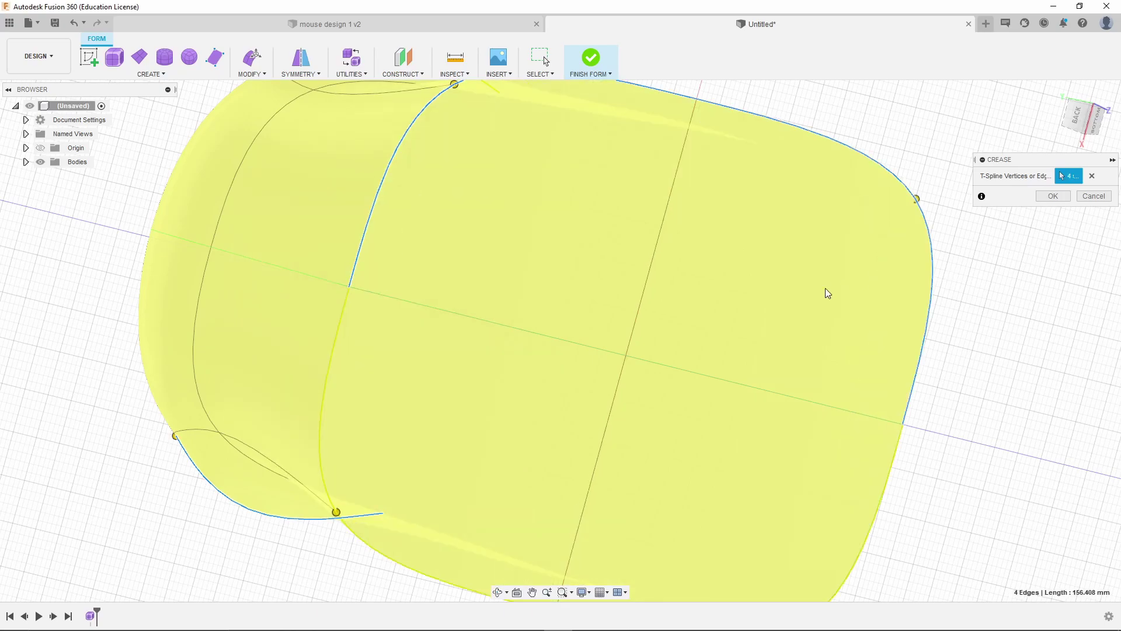
middle_click_drag(663, 295, 579, 306, "shift")
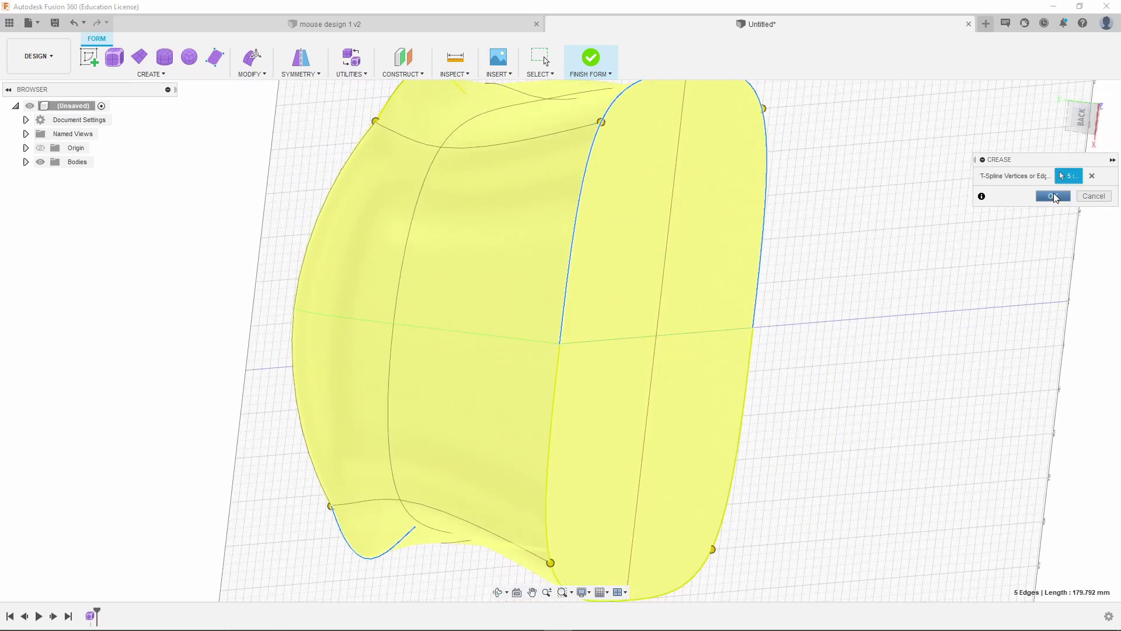
left_click(1053, 197)
- Inspect the creased underside from several angles and look through the available form modification tools
middle_click_drag(679, 283, 726, 297, "shift")
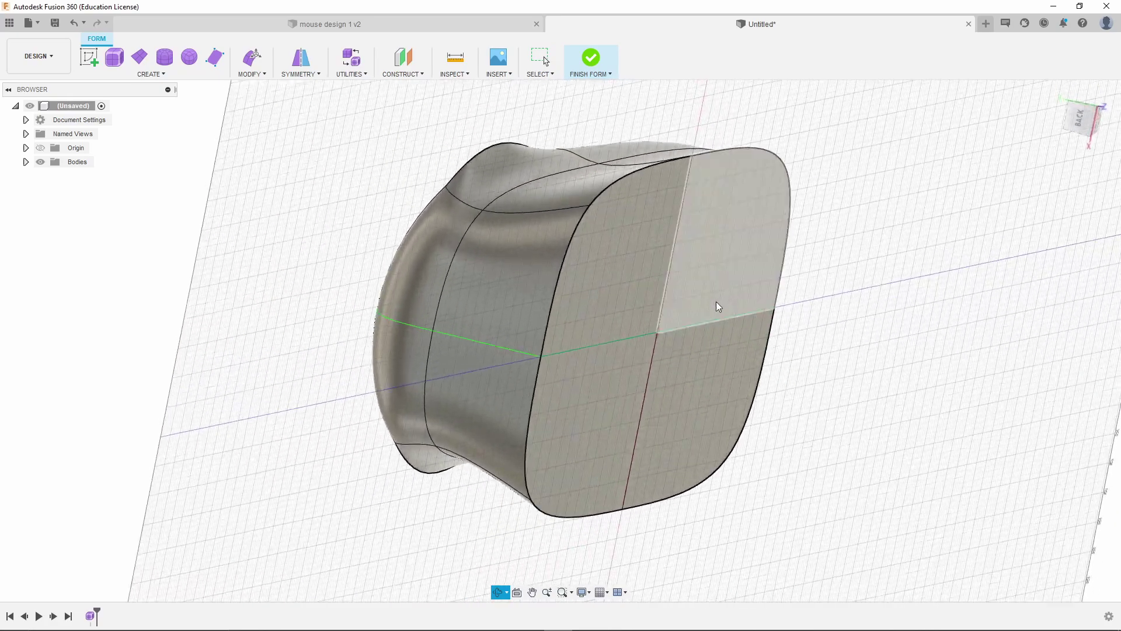
middle_click_drag(789, 188, 716, 279, "shift")
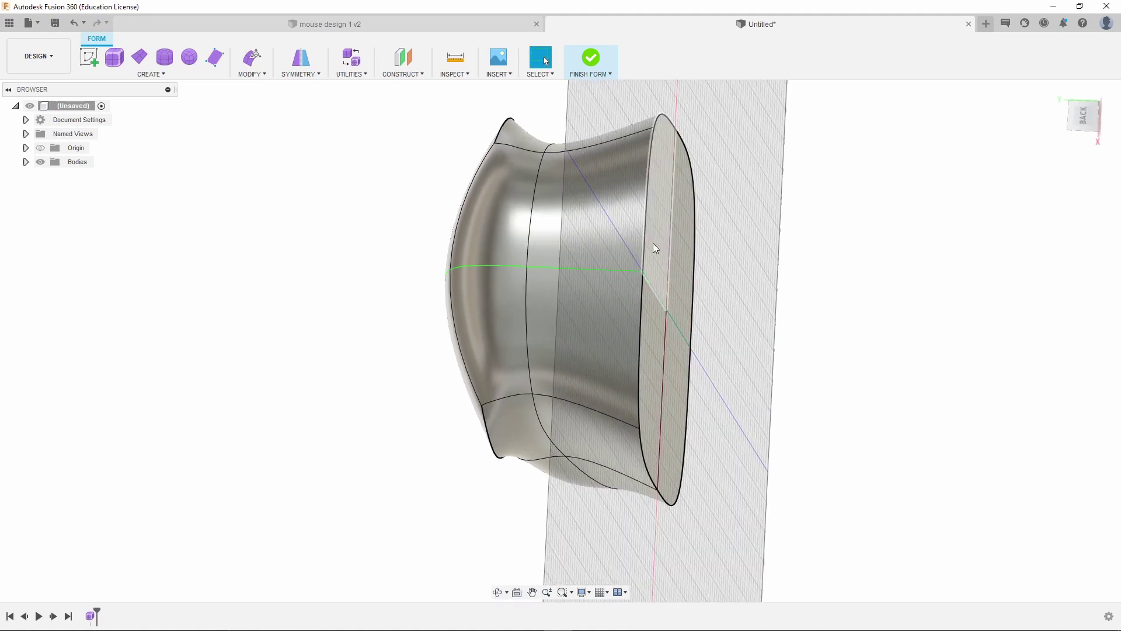
middle_click_drag(820, 315, 834, 318, "shift")
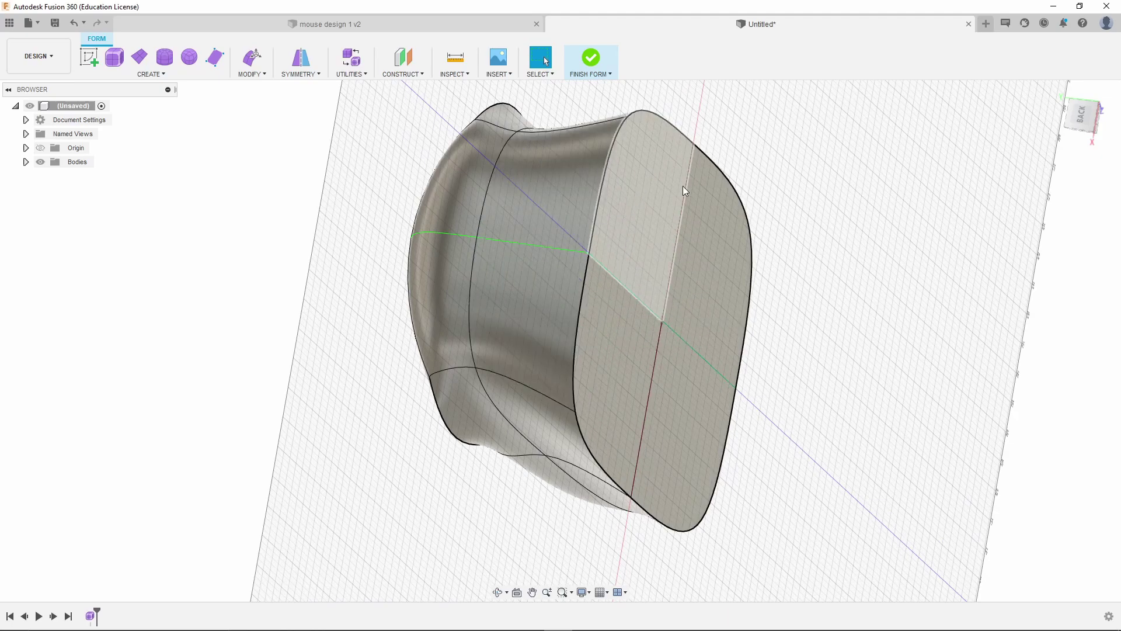
middle_click_drag(662, 244, 633, 250, "shift")
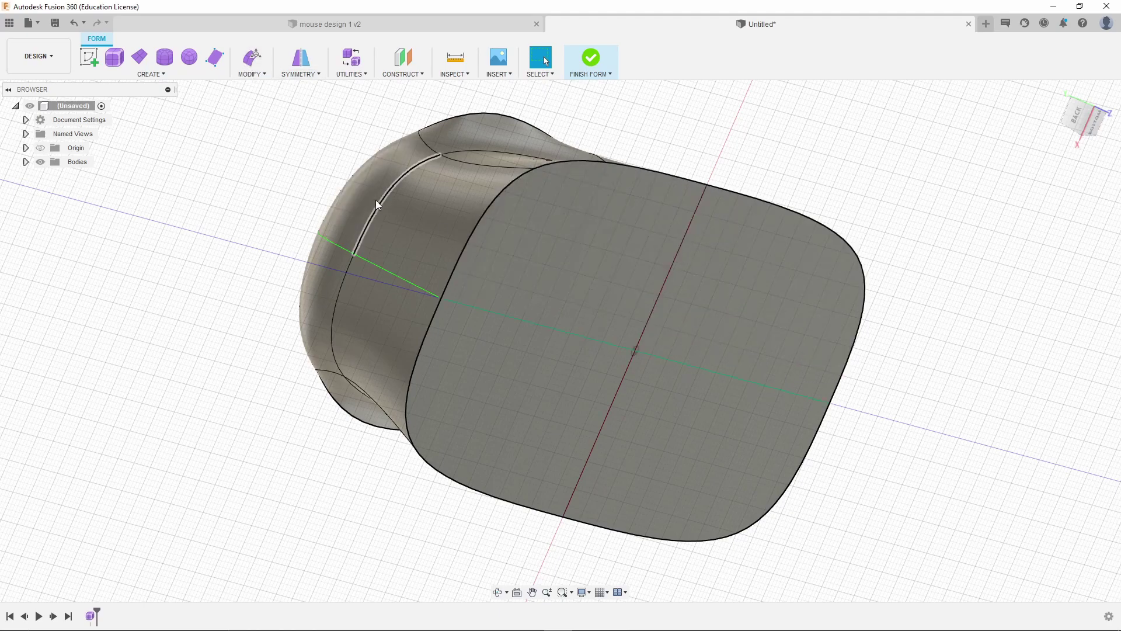
left_click(266, 74)
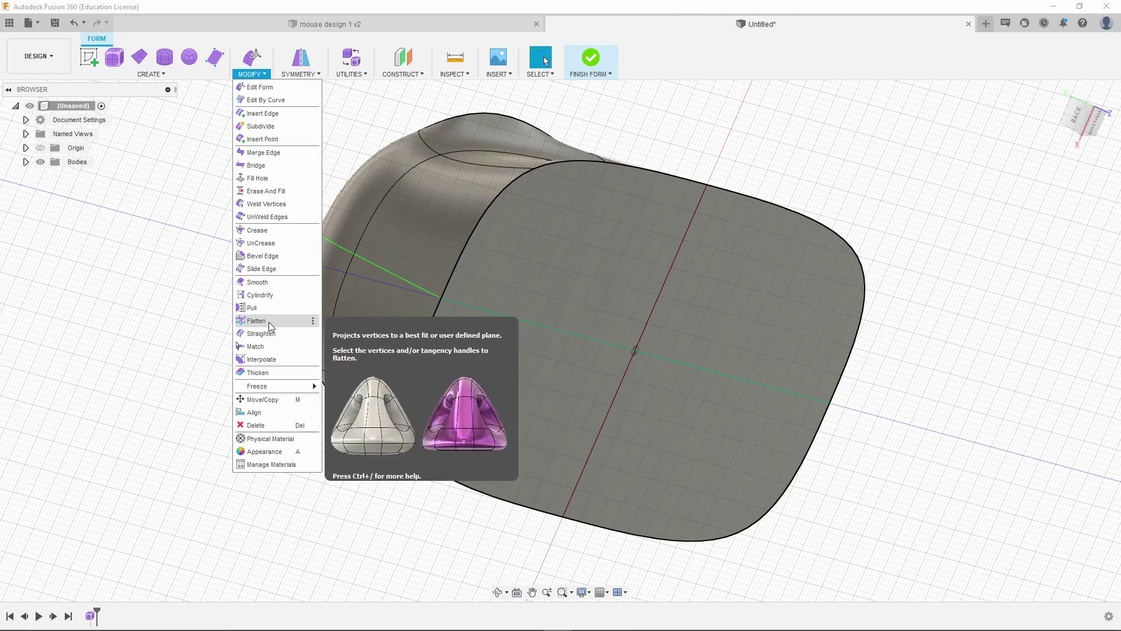
middle_click_drag(856, 172, 791, 255, "shift")
- Start Edit Form, tilt the lower rear side face and move it about 6 mm outward
middle_click_drag(429, 446, 177, 68, "shift")
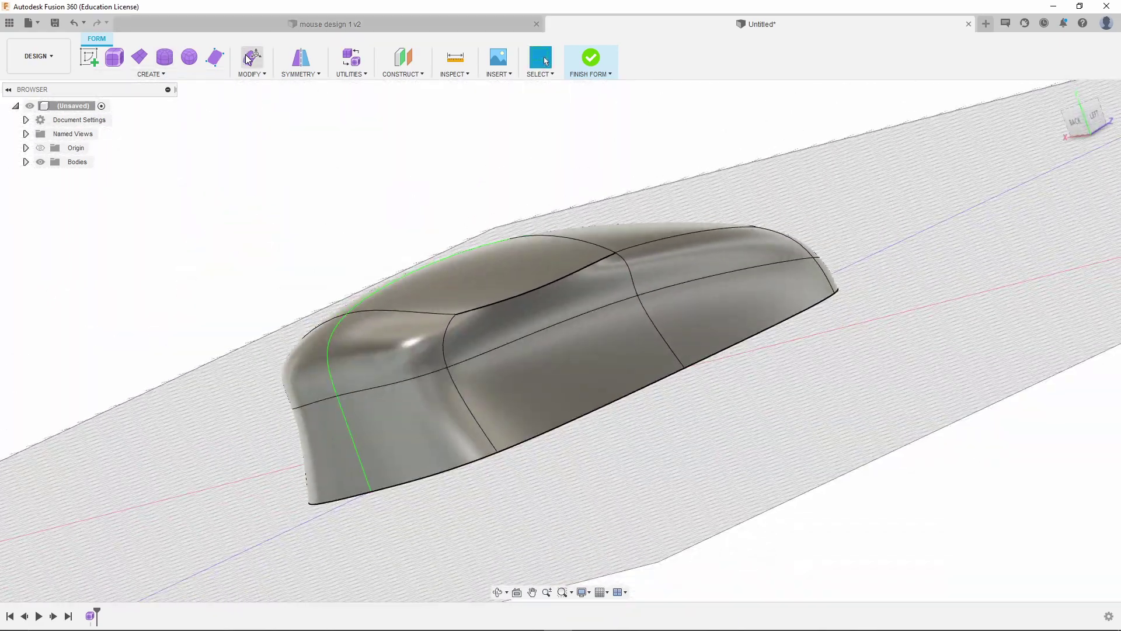
scroll(468, 416, "down", 2)
scroll(498, 480, "up", 4)
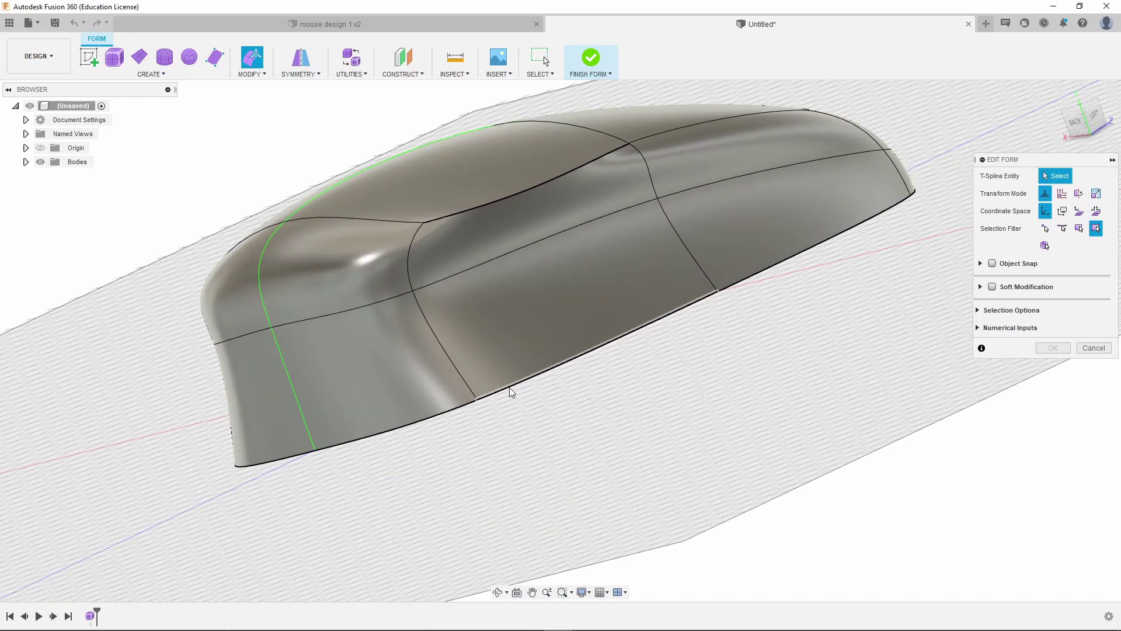
middle_click_drag(488, 425, 514, 397, "shift")
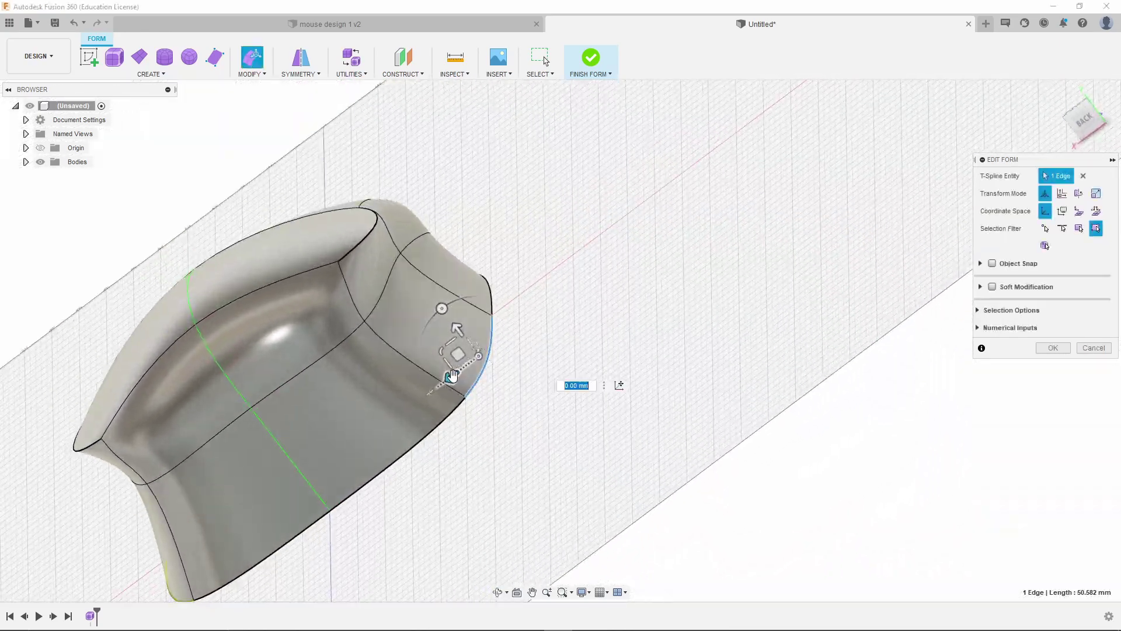
left_click(412, 316)
middle_click_drag(411, 316, 399, 258, "shift")
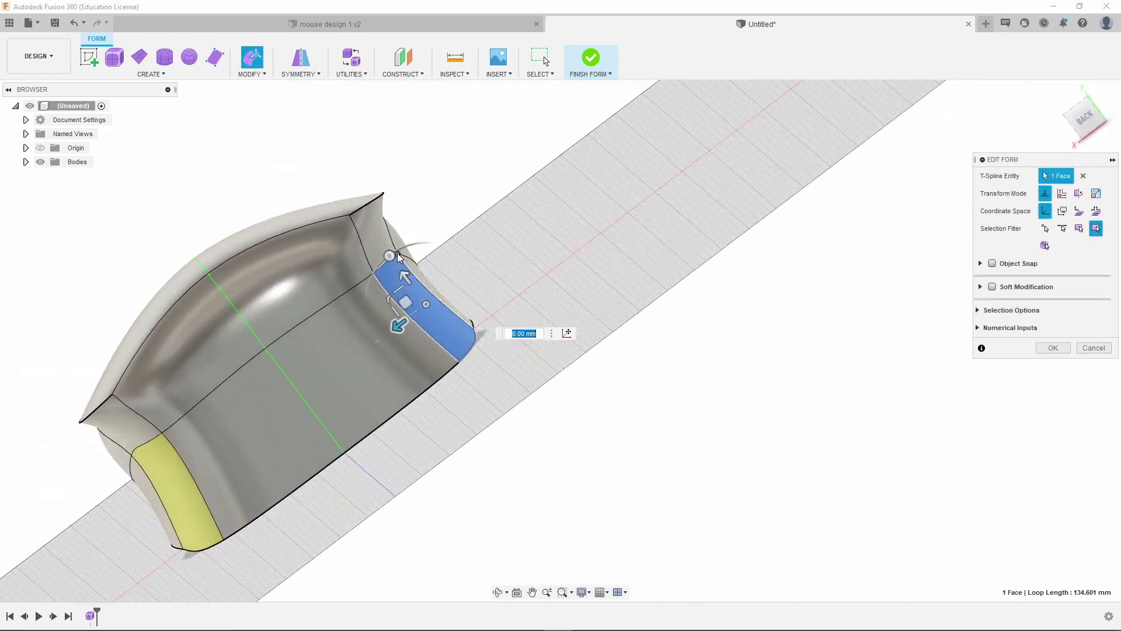
left_click_drag(388, 256, 422, 253)
left_click_drag(395, 329, 422, 316)
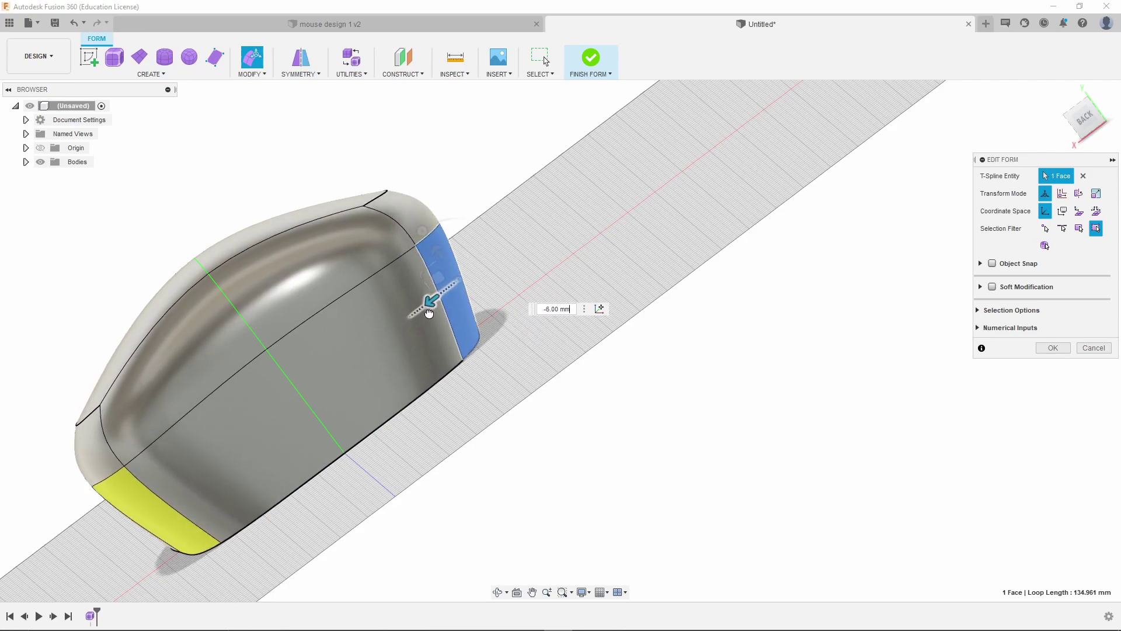
- Rotate the lower face at the rear end of the body by -50 degrees
middle_click_drag(557, 269, 549, 224, "shift")
scroll(596, 173, "up", 5)
mouse_move(445, 270)
middle_mouse_down("shift")
mouse_move(468, 246)
mouse_move(445, 271)
middle_mouse_up("shift")
left_click_drag(443, 260, 475, 229)
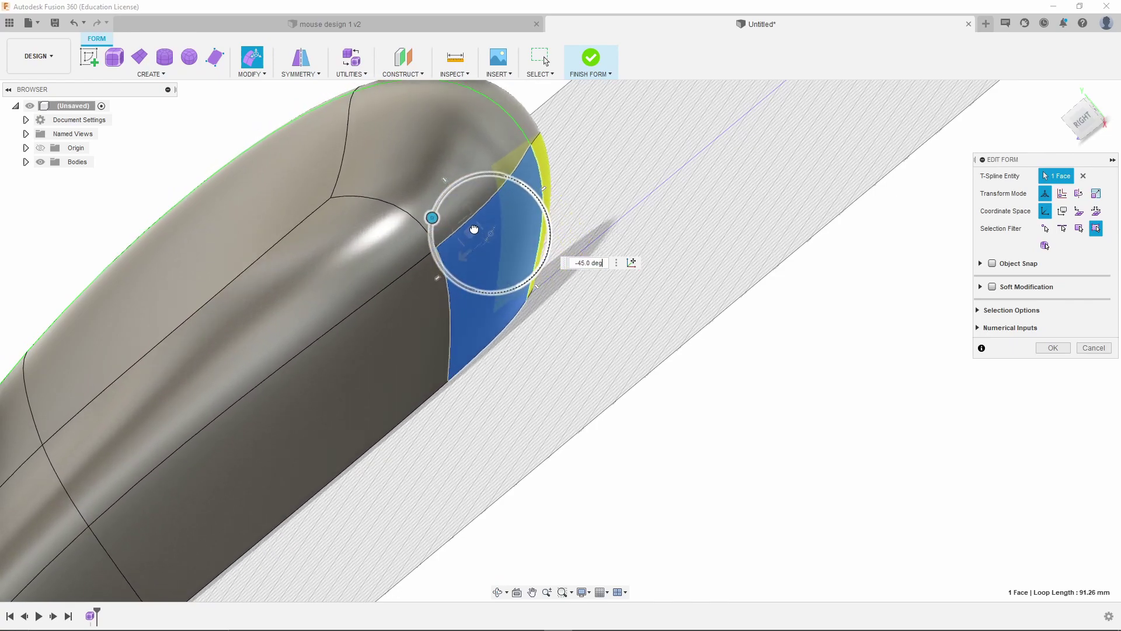
- Move the mid-height edge on the front half of the side inward and finish the form
scroll(300, 363, "down", 3)
middle_click_drag(301, 363, 266, 390, "shift")
scroll(266, 390, "up", 2)
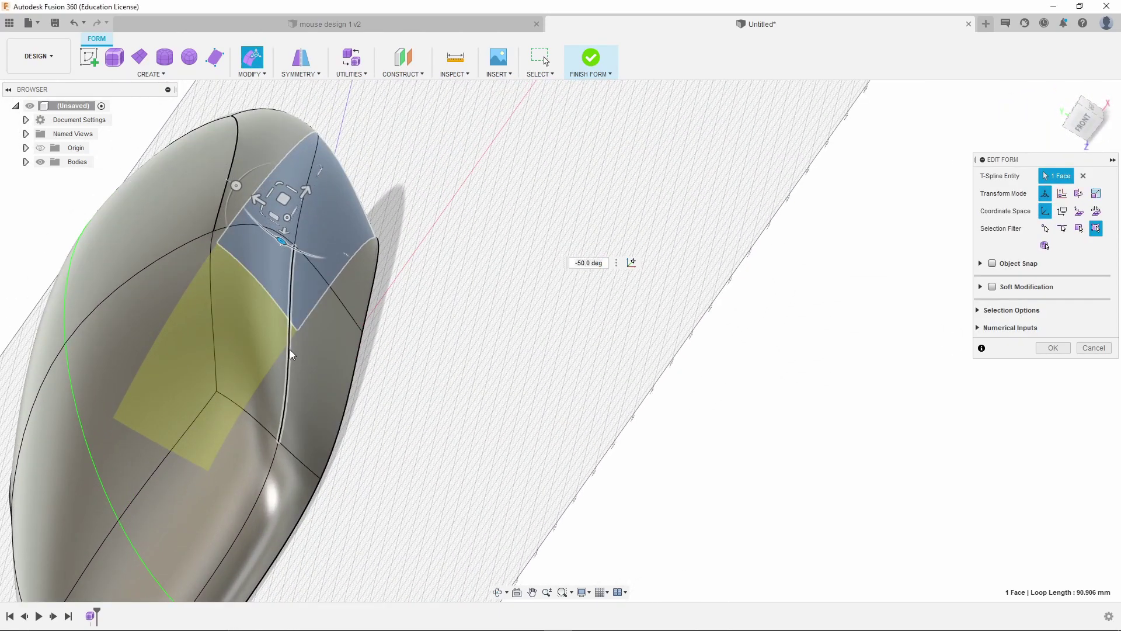
left_click(291, 354)
left_click_drag(299, 315, 285, 349)
middle_click_drag(285, 348, 411, 146, "shift")
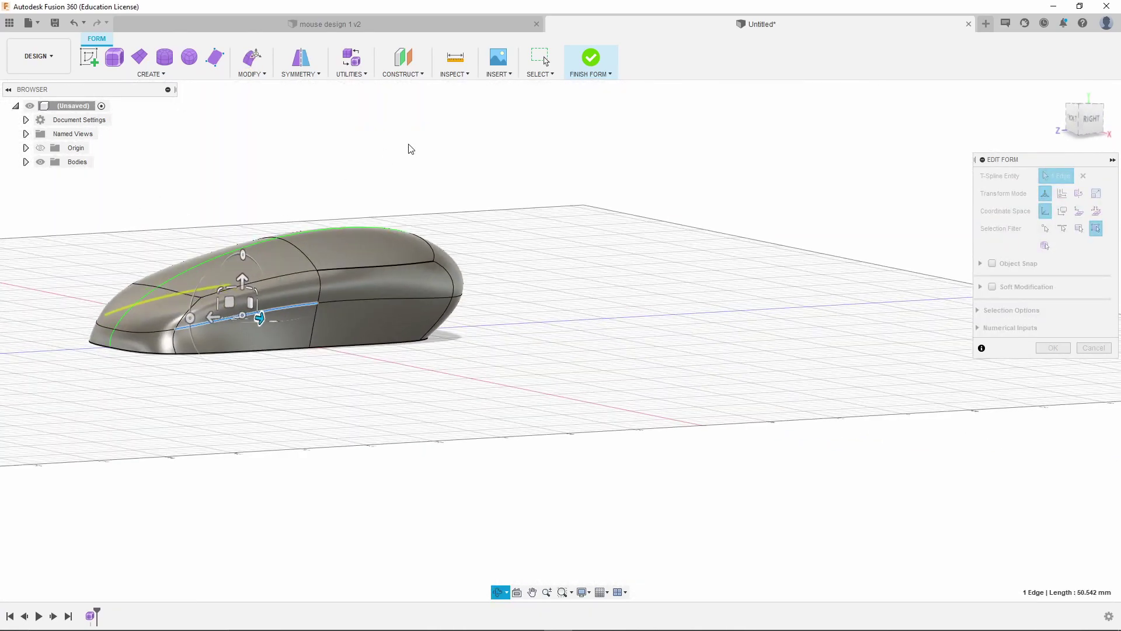
left_click(589, 60)
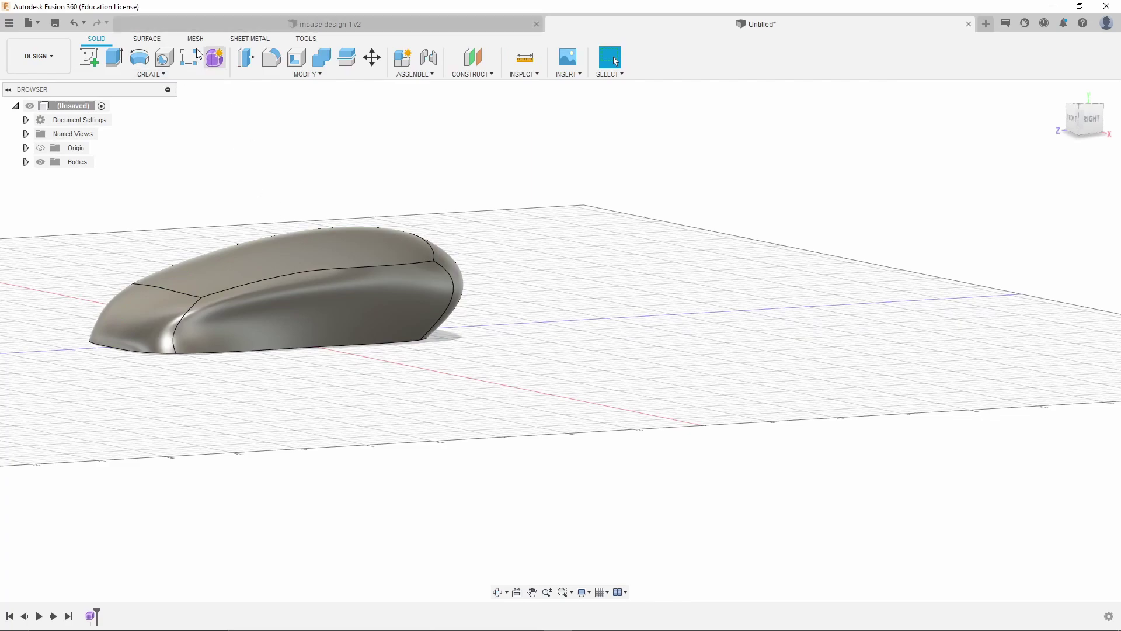
- Fillet all edges of the flat bottom face with a constant 4 mm radius
middle_click_drag(401, 271, 60, 438, "shift")
scroll(223, 371, "up", 2)
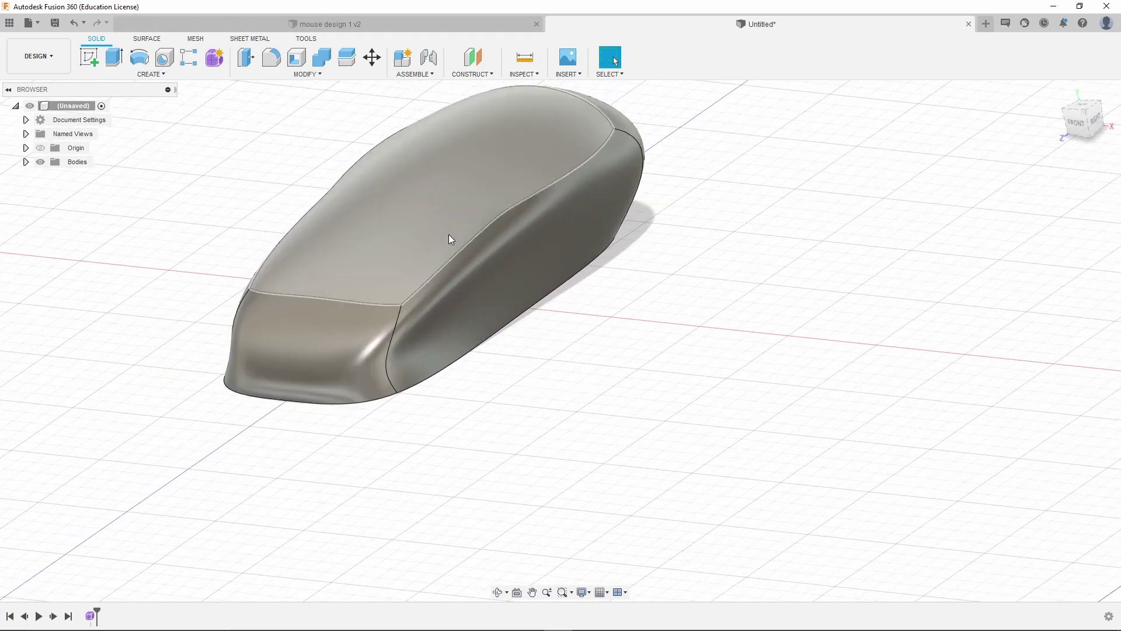
scroll(448, 234, "up", 2)
middle_click_drag(512, 472, 377, 350, "shift")
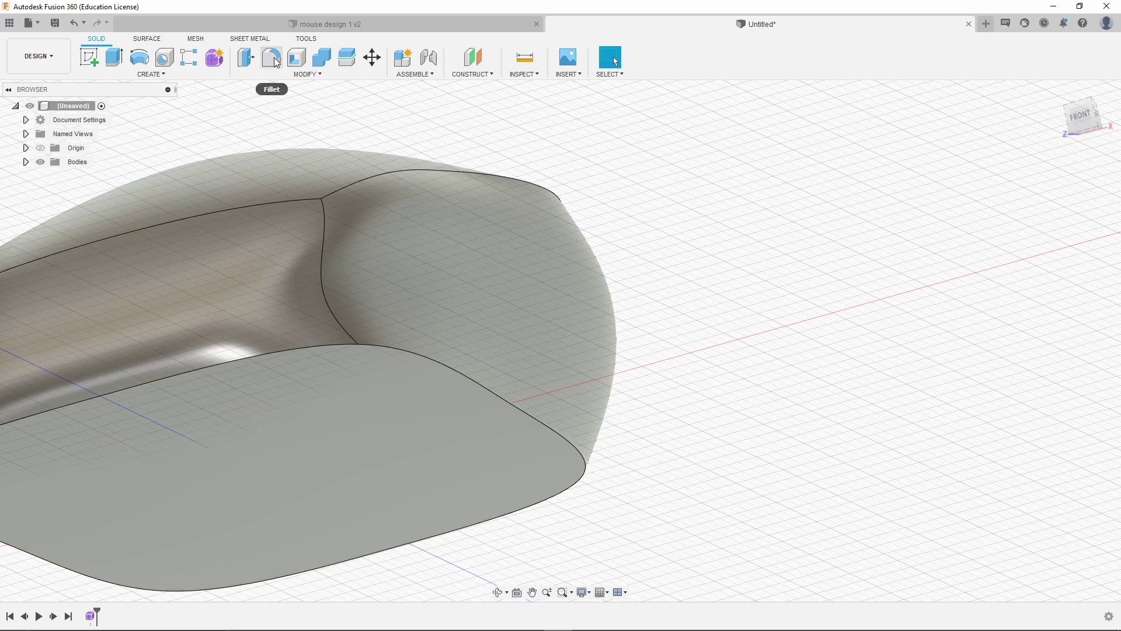
left_click(276, 62)
scroll(387, 362, "down", 2)
left_click(381, 414)
scroll(315, 494, "down", 2)
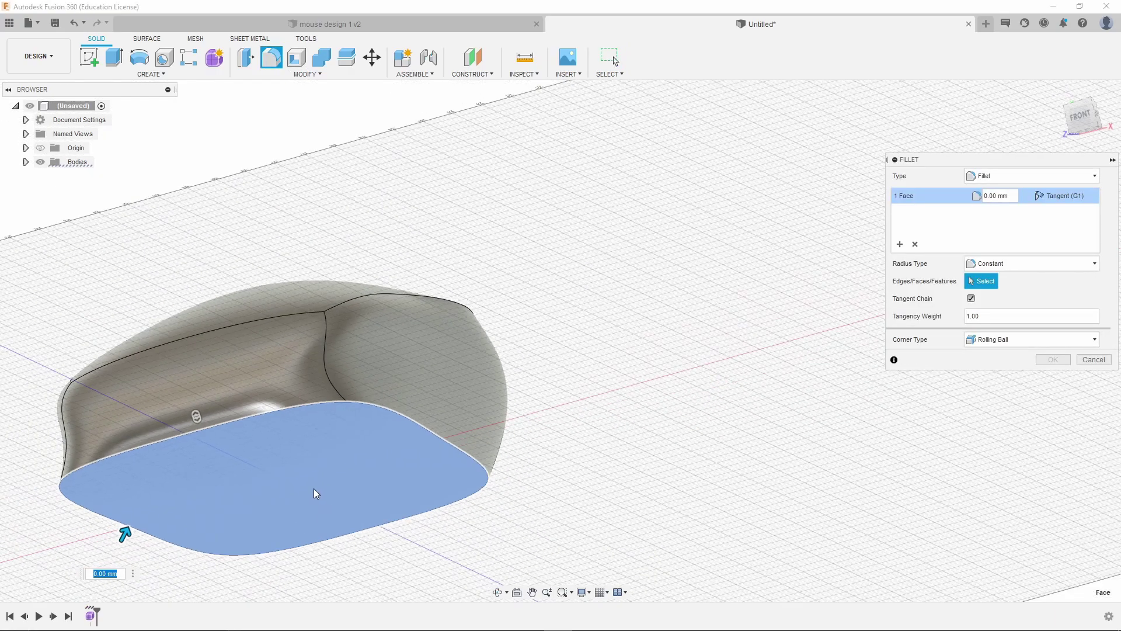
scroll(316, 494, "up", 2)
left_click_drag(174, 497, 189, 498)
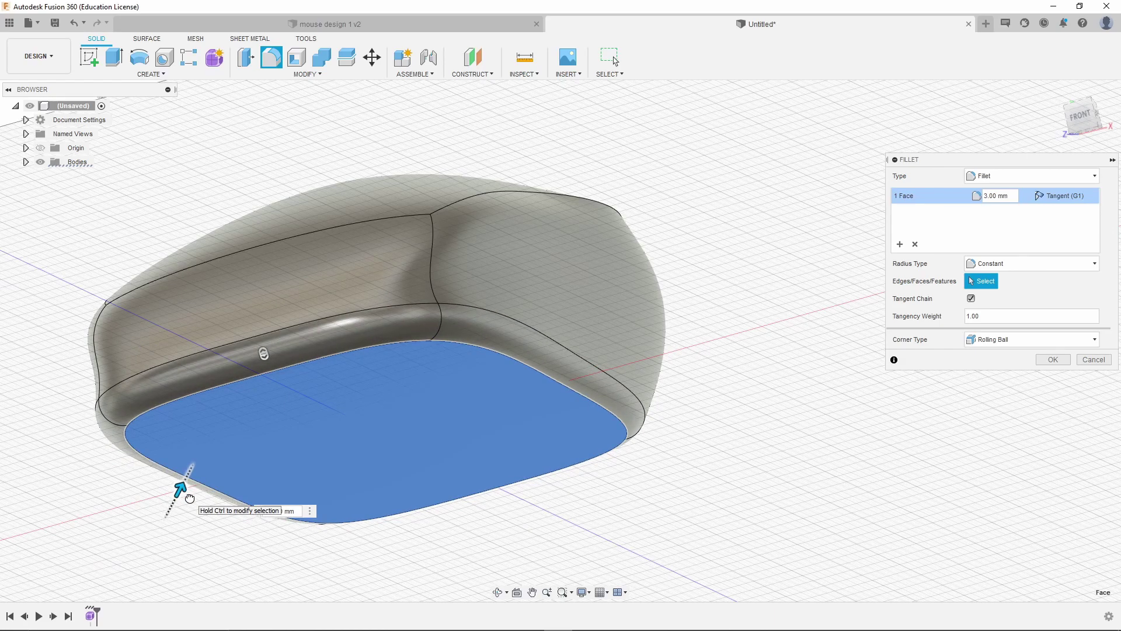
left_click_drag(191, 497, 195, 497)
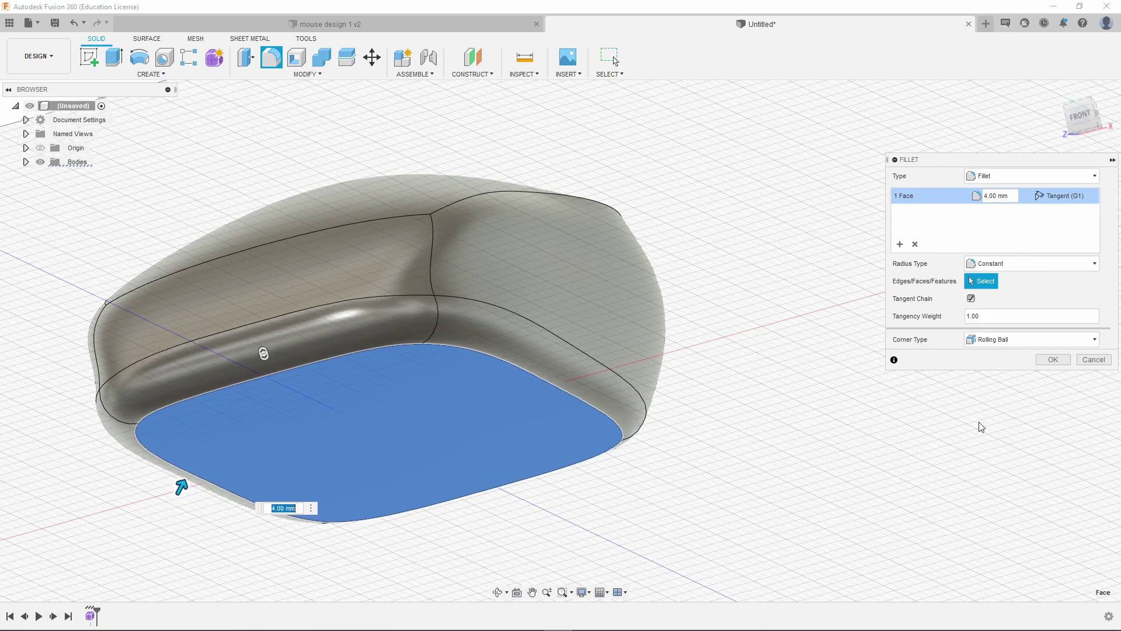
left_click(1054, 360)
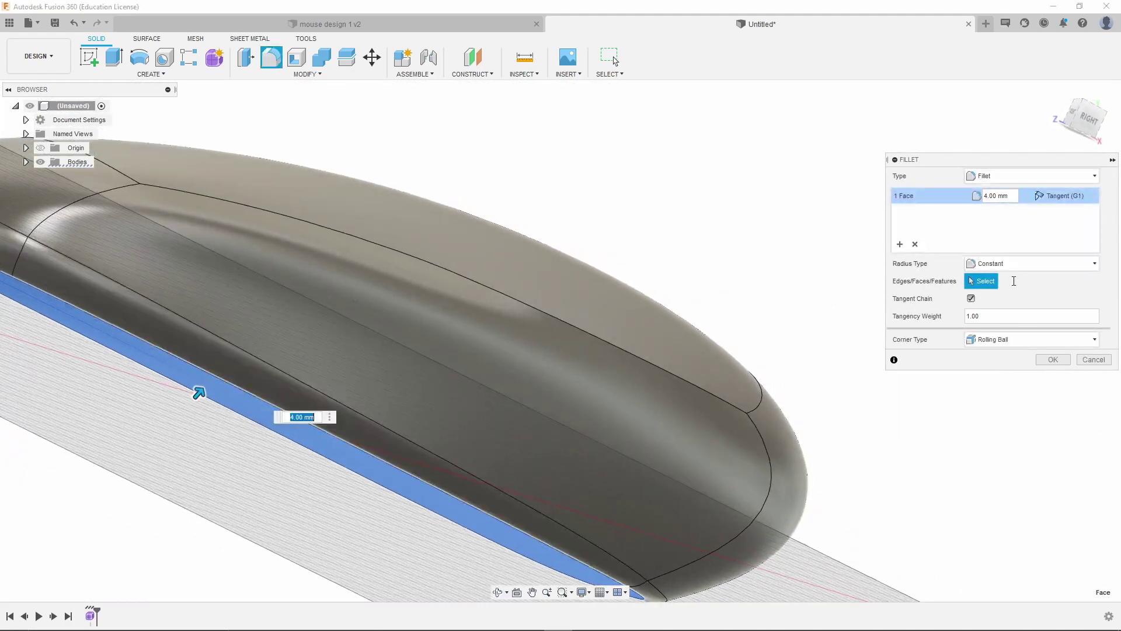
- Inspect the filleted mouse body from the side and front, checking the side contours and the rounded base
scroll(744, 321, "down", 5)
middle_click_drag(539, 378, 240, 215, "shift")
middle_click_drag(777, 451, 853, 432, "shift")
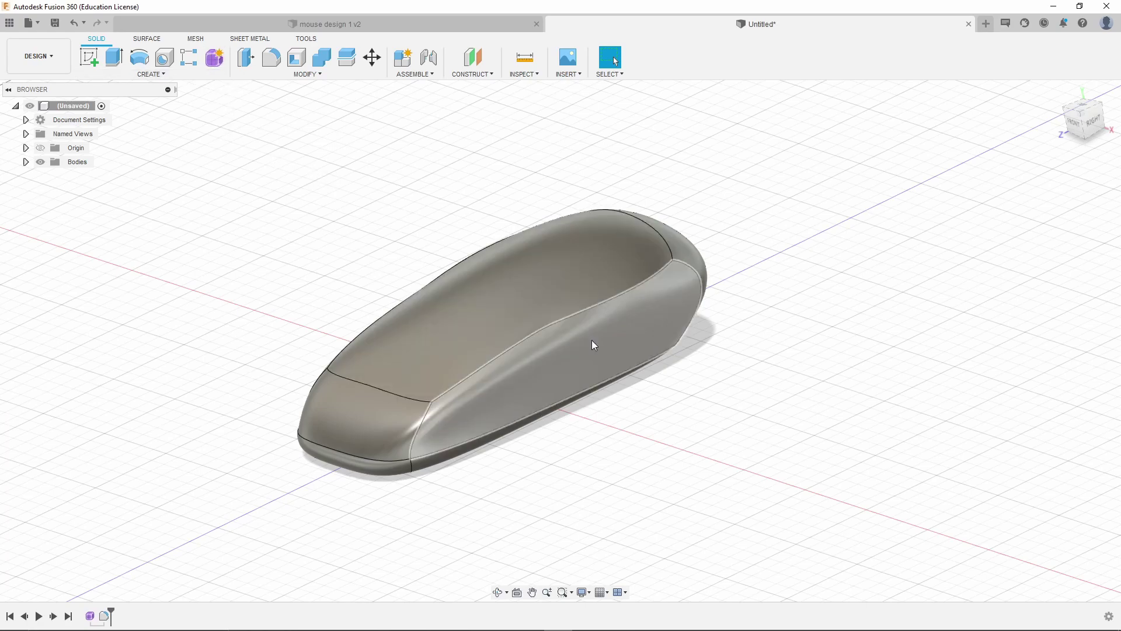
scroll(592, 340, "up", 3)
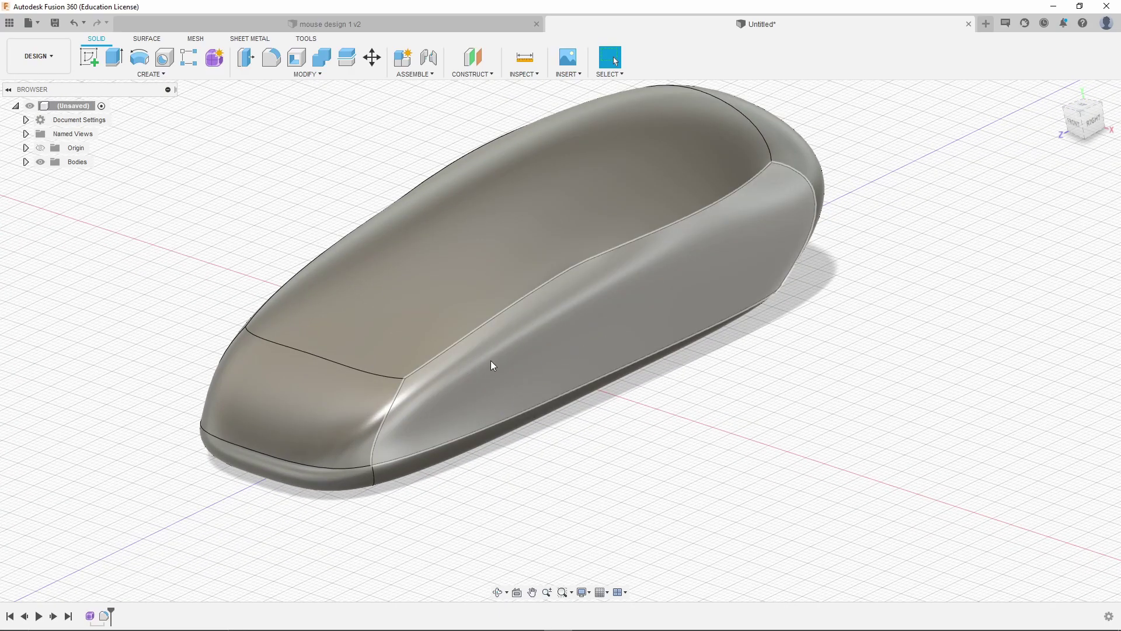
middle_click_drag(497, 352, 676, 368, "shift")
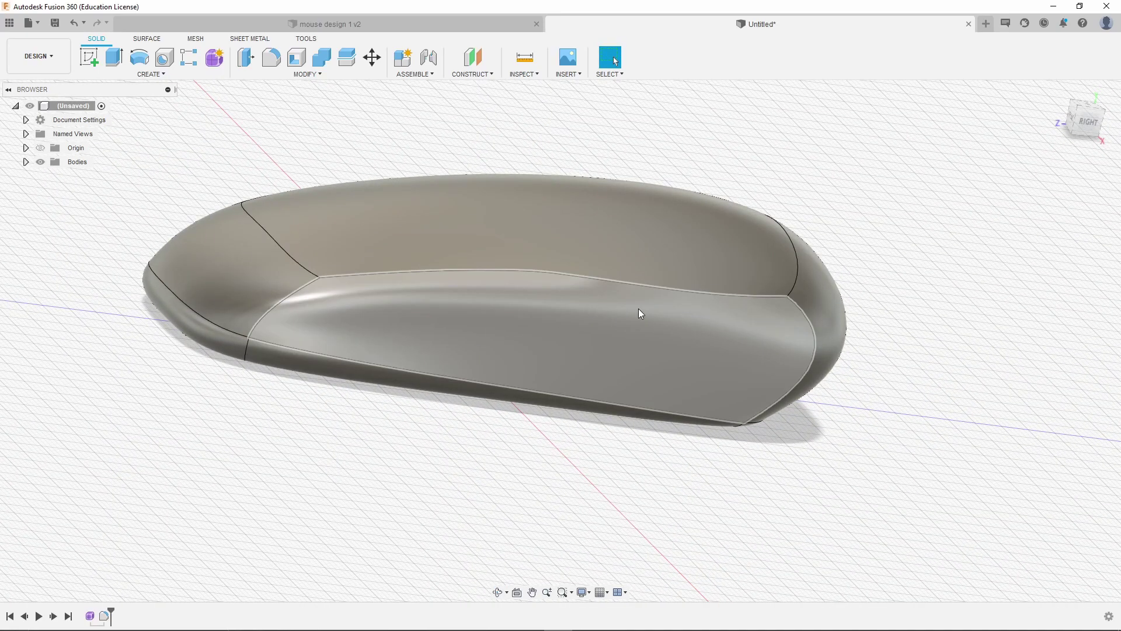
middle_click_drag(413, 343, 464, 374, "shift")
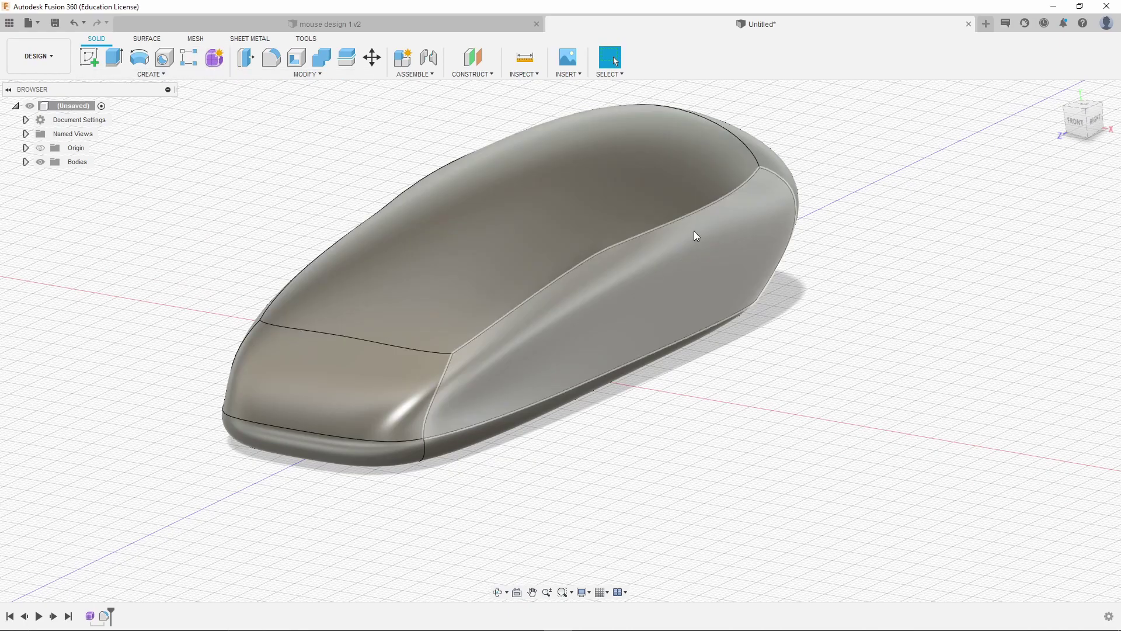
middle_click_drag(652, 279, 420, 251, "shift")
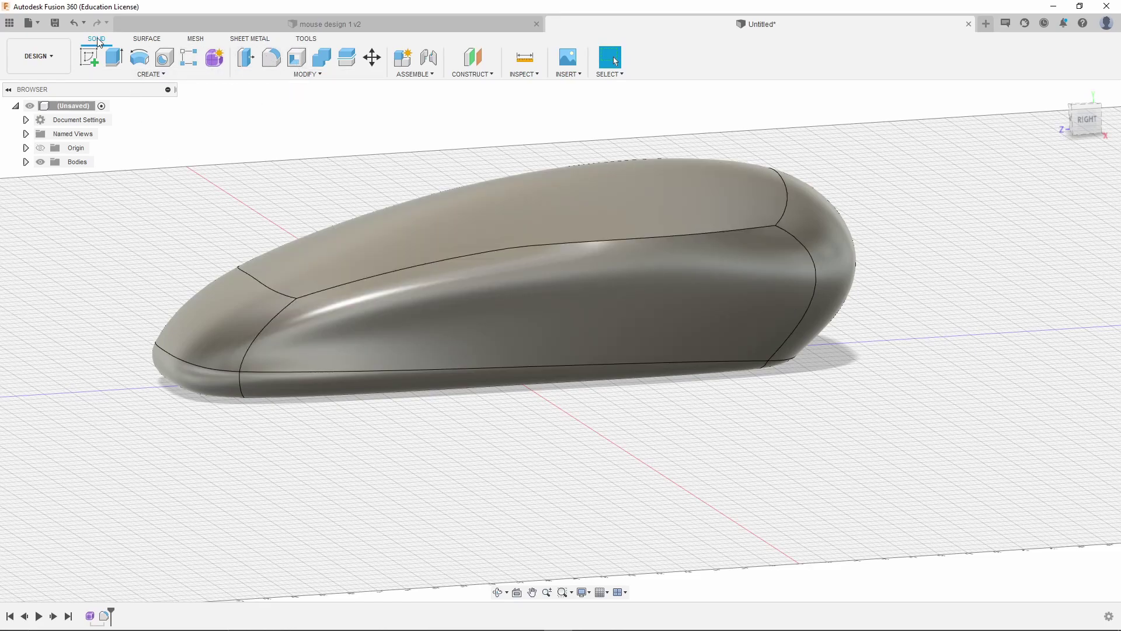
- Sketch a circle about 16 mm in diameter on the vertical lengthwise centre plane near the front of the mouse and finish the sketch
left_click(89, 57)
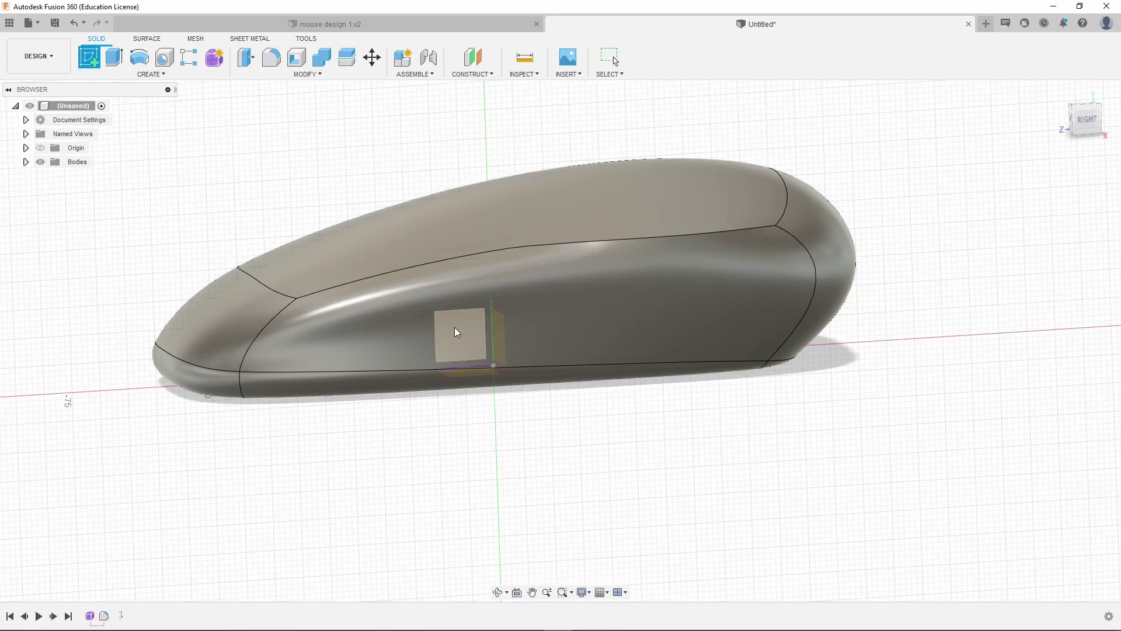
left_click(457, 333)
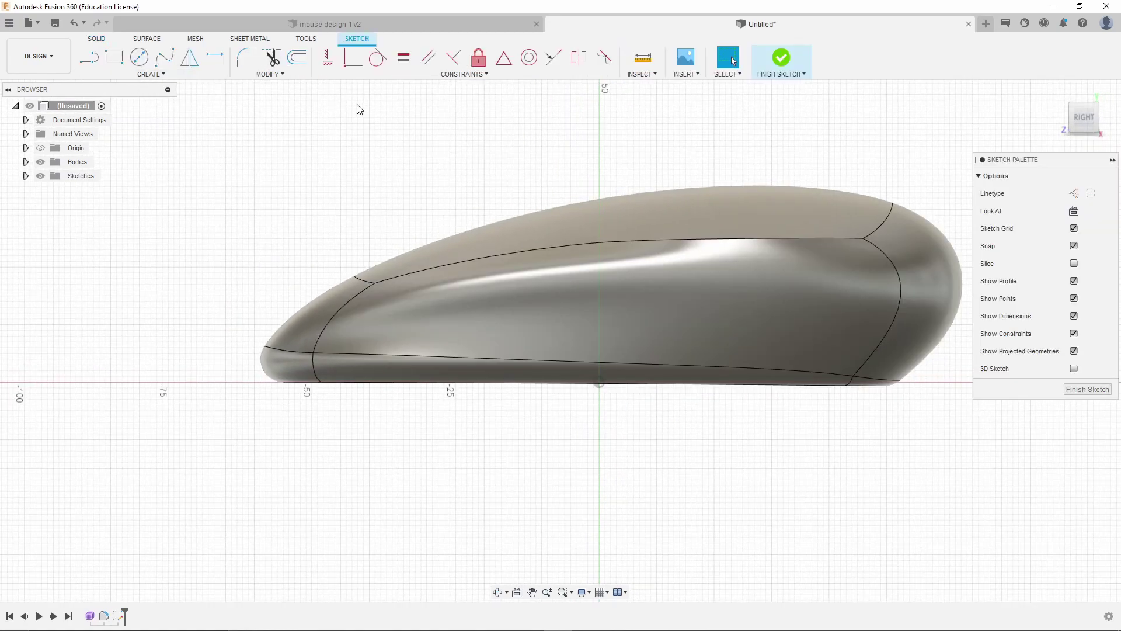
left_click(139, 56)
scroll(441, 287, "up", 2)
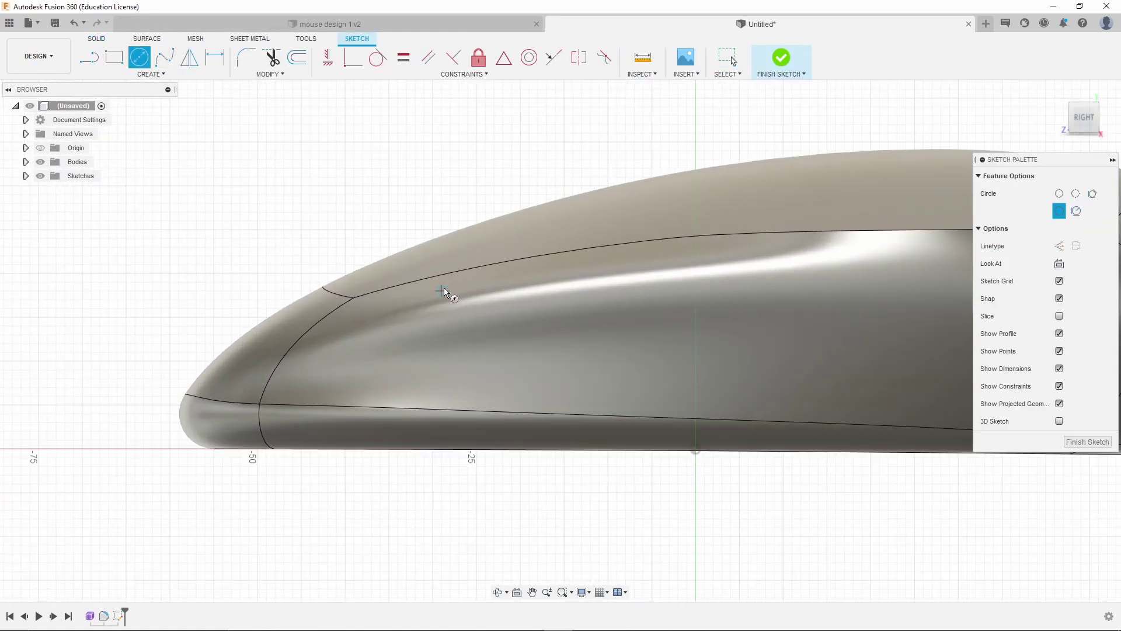
left_click(442, 282)
left_click(512, 292)
middle_click_drag(271, 289, 322, 308, "shift")
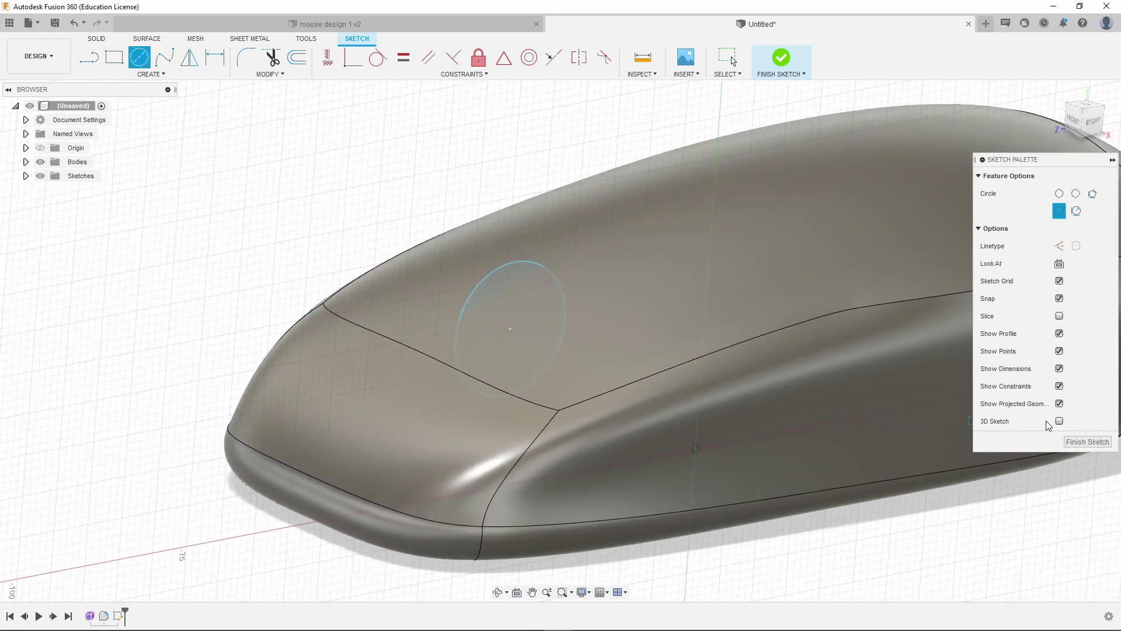
left_click(1087, 442)
- Extrude the circle symmetrically by 4 mm per side as a new body to form the scroll wheel
left_click(122, 57)
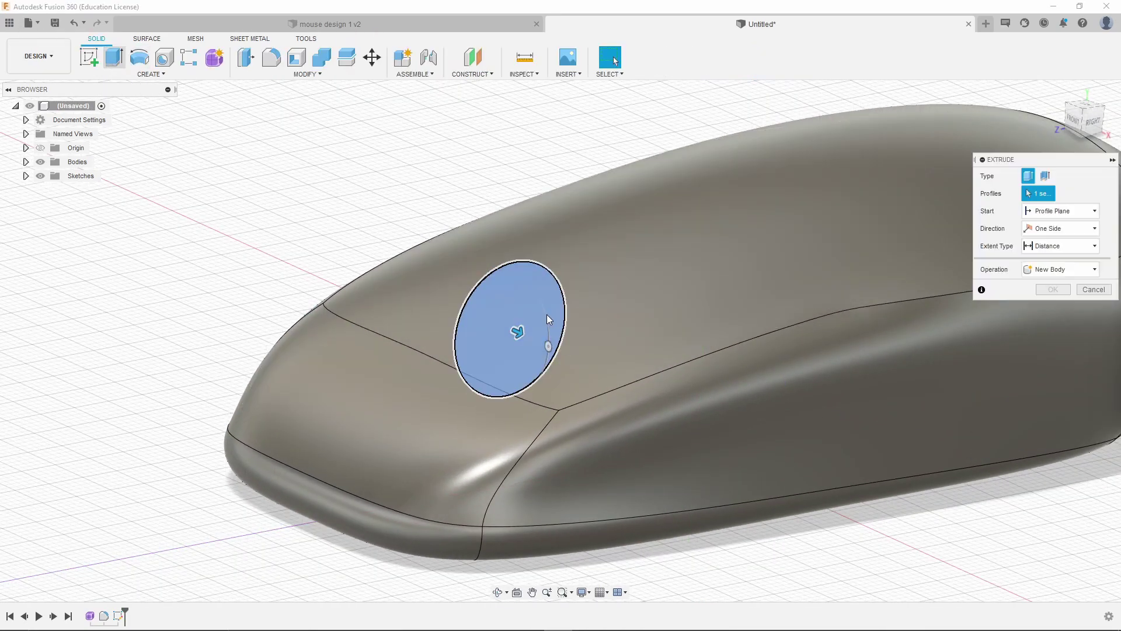
left_click(1060, 229)
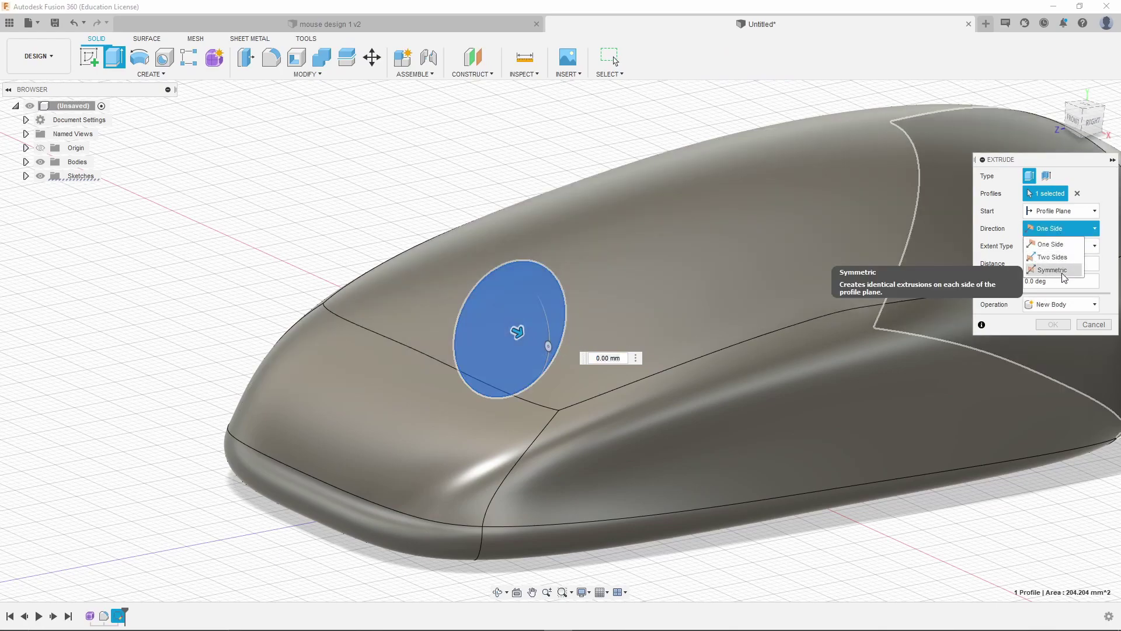
left_click(1058, 257)
left_click(1064, 322)
left_click(1059, 326)
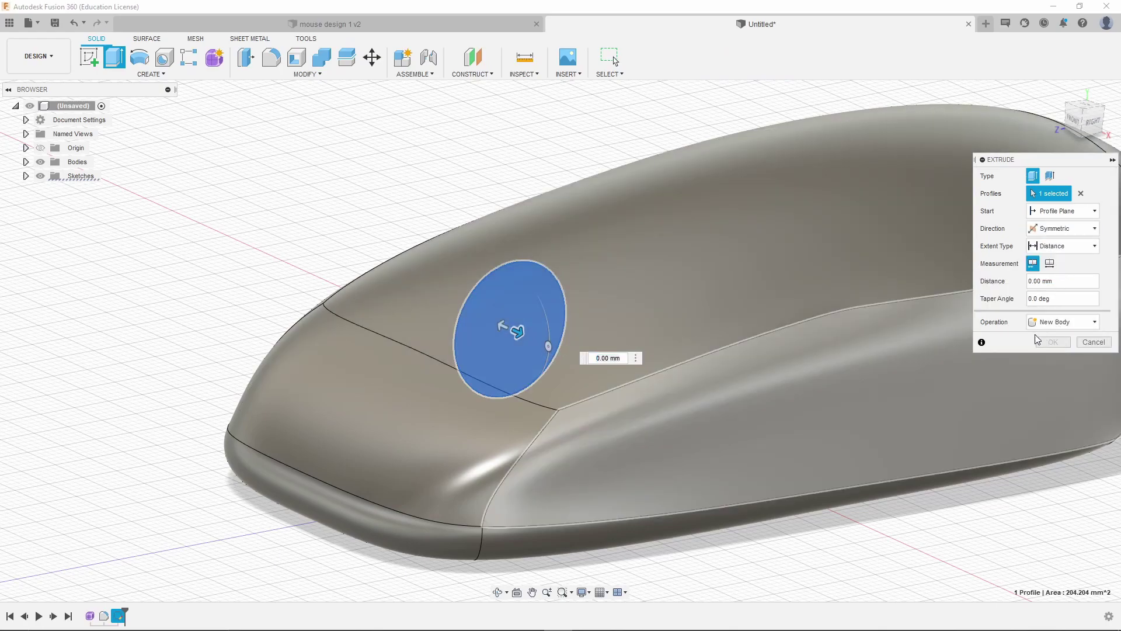
left_click_drag(520, 335, 539, 349)
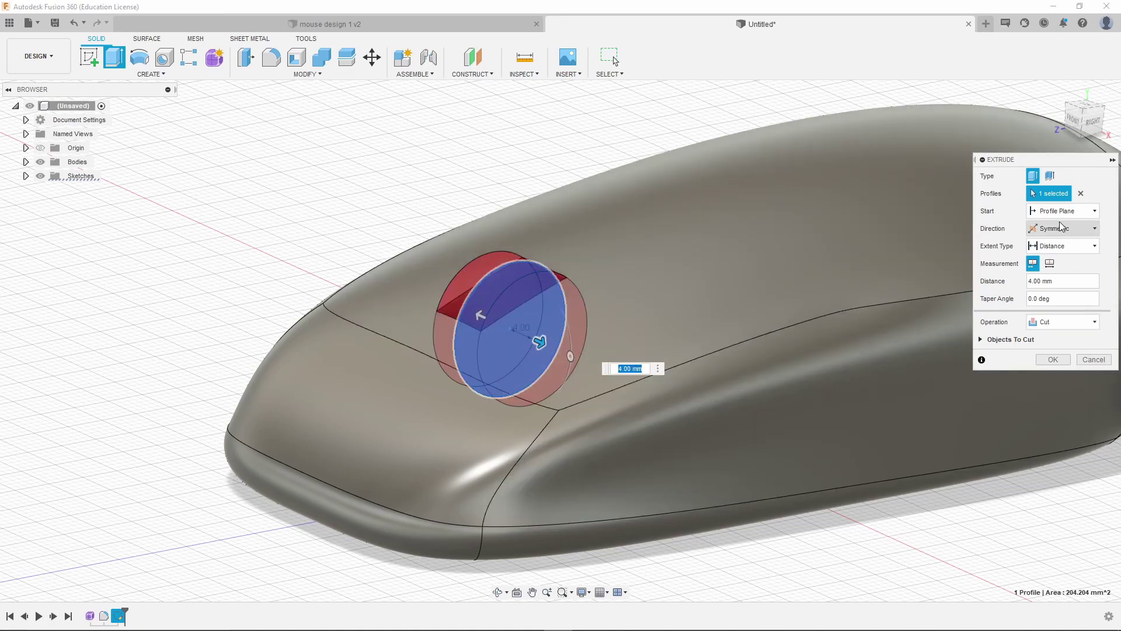
left_click(1062, 327)
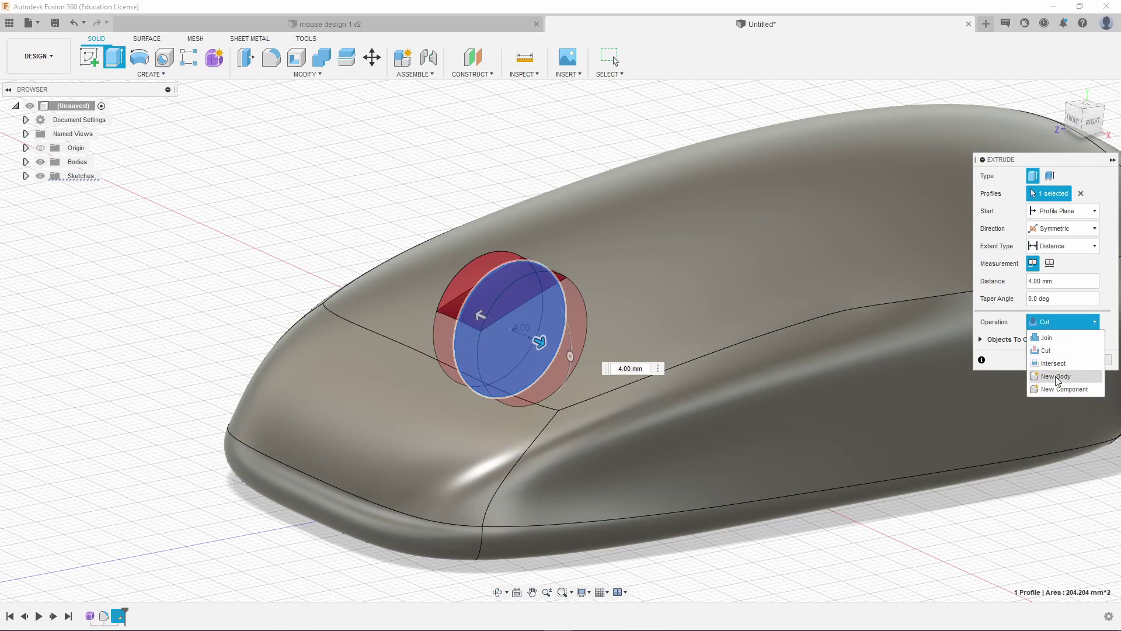
left_click(1055, 377)
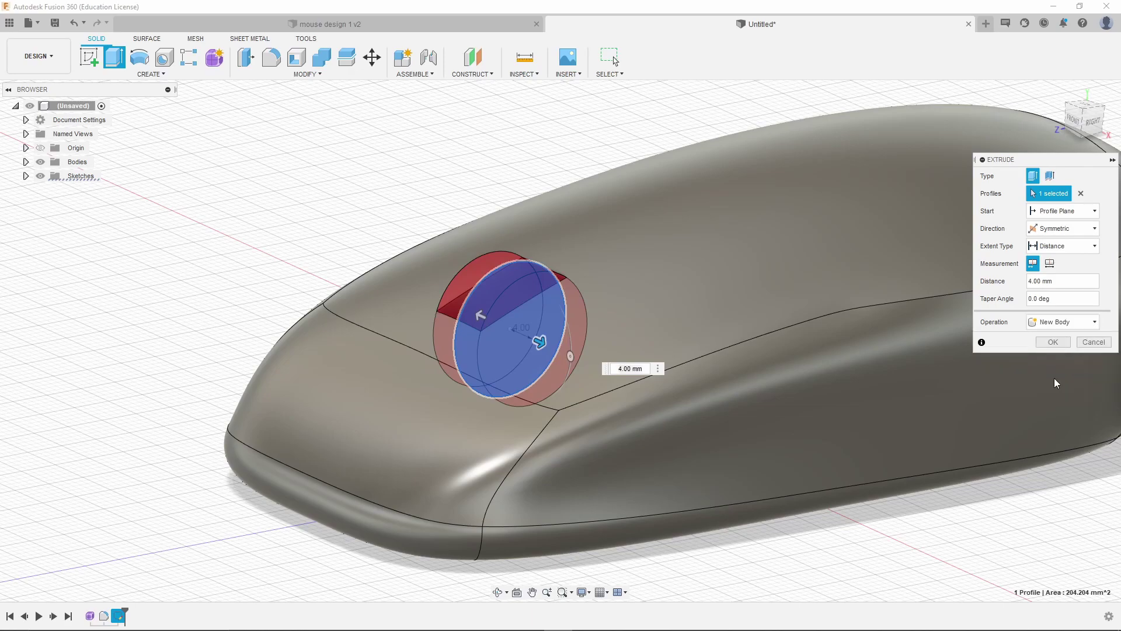
middle_click_drag(541, 340, 538, 332, "shift")
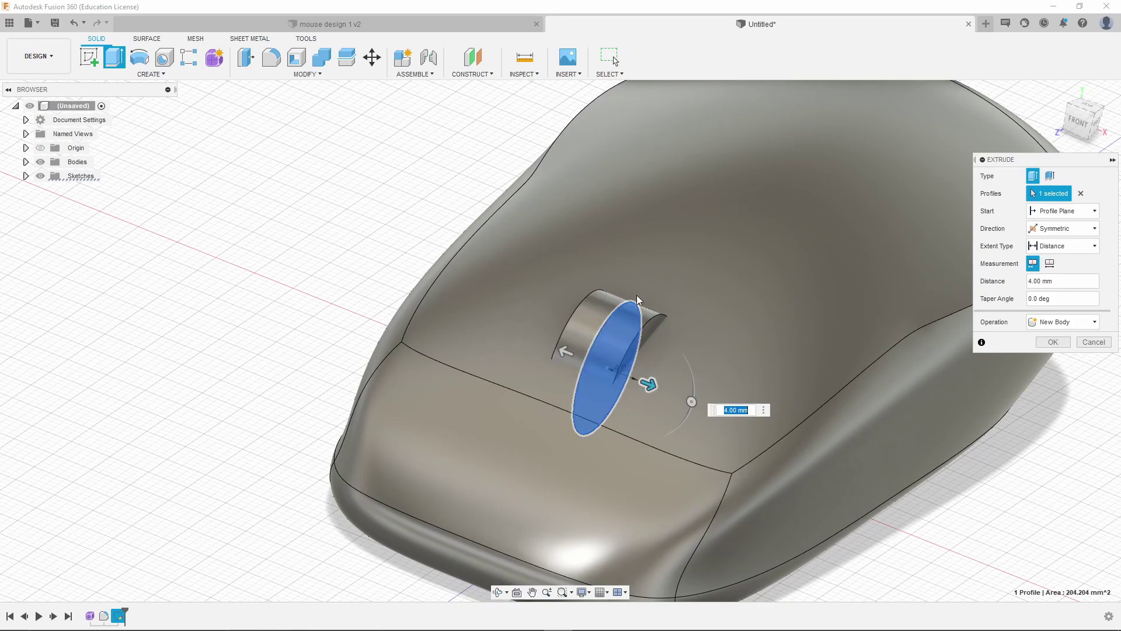
scroll(569, 413, "up", 3)
middle_click_drag(566, 414, 644, 409, "shift")
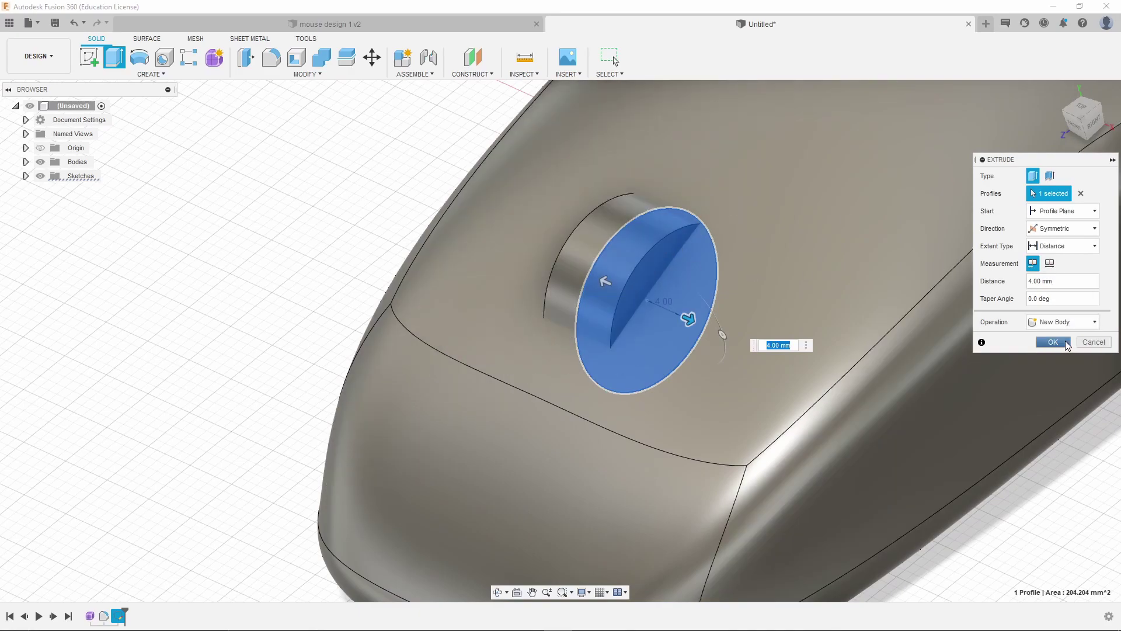
left_click(1066, 343)
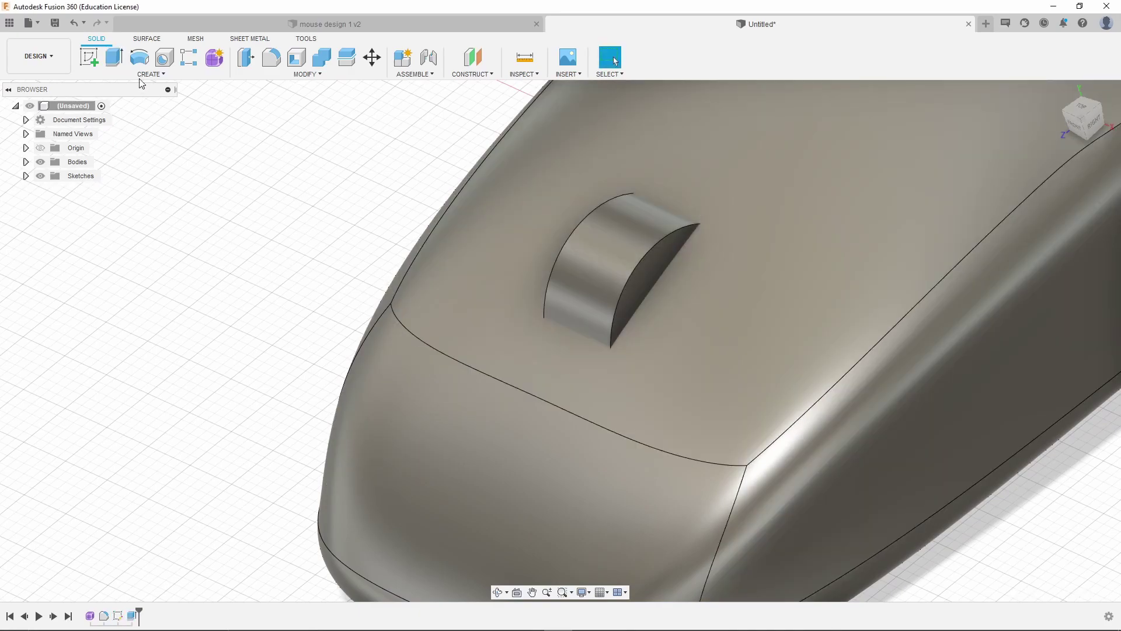
- Fillet both circular edges of the scroll wheel body
key("f")
left_click(650, 274)
middle_click_drag(649, 274, 617, 250, "shift")
left_click(618, 250)
left_click_drag(559, 170, 558, 180)
left_click(1054, 360)
middle_click_drag(673, 367, 712, 347, "shift")
scroll(720, 355, "down", 4)
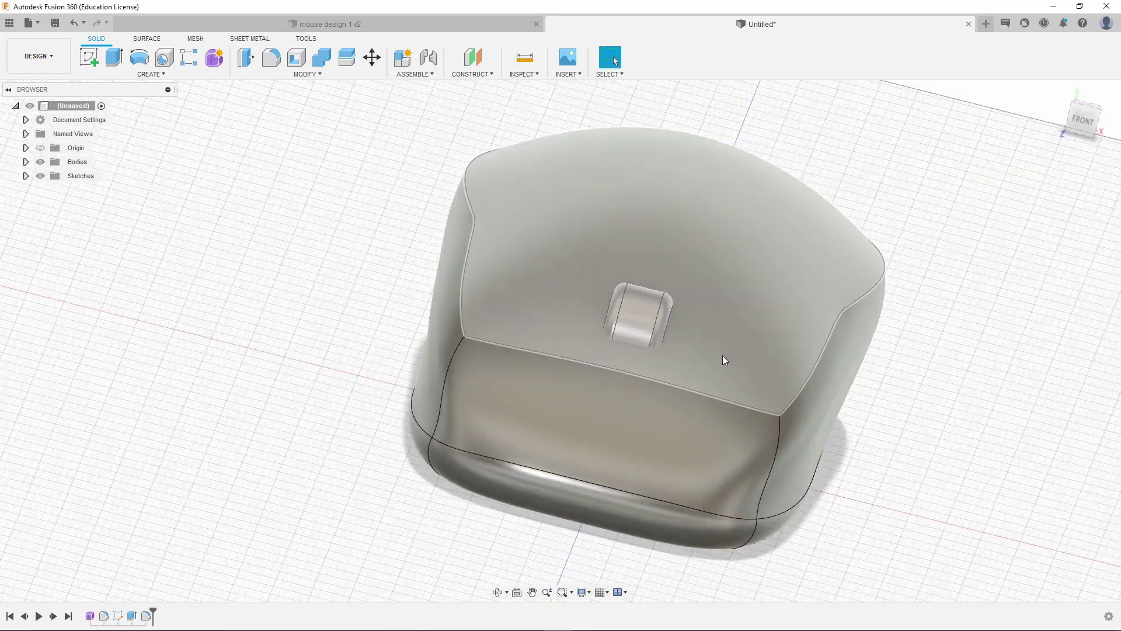
scroll(783, 369, "up", 3)
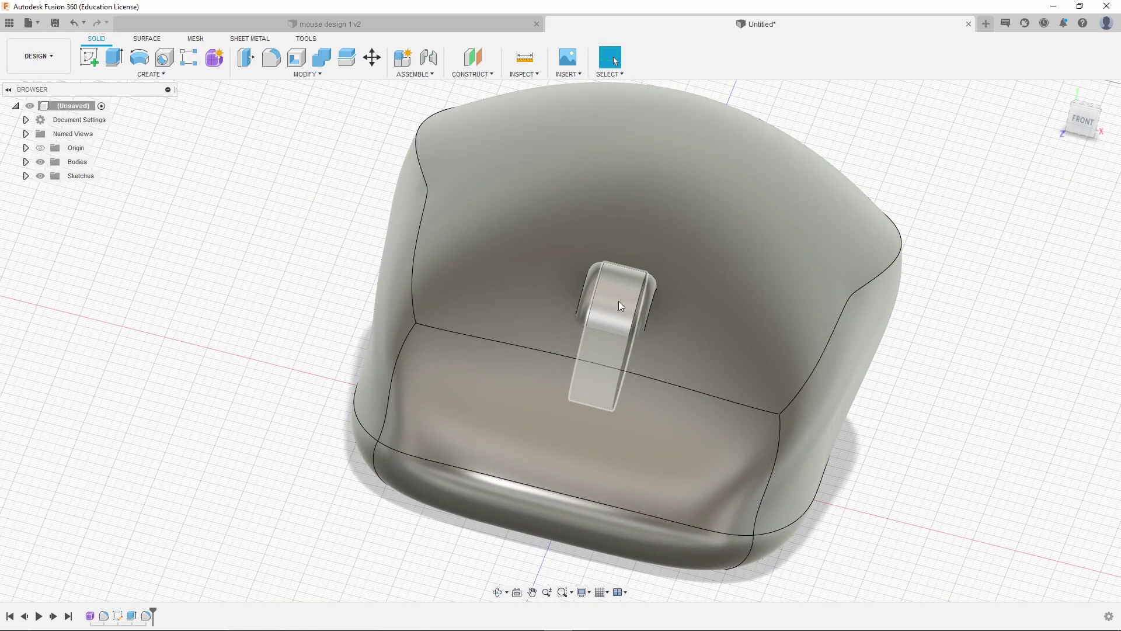
middle_click_drag(618, 300, 659, 320, "shift")
scroll(407, 283, "up", 2)
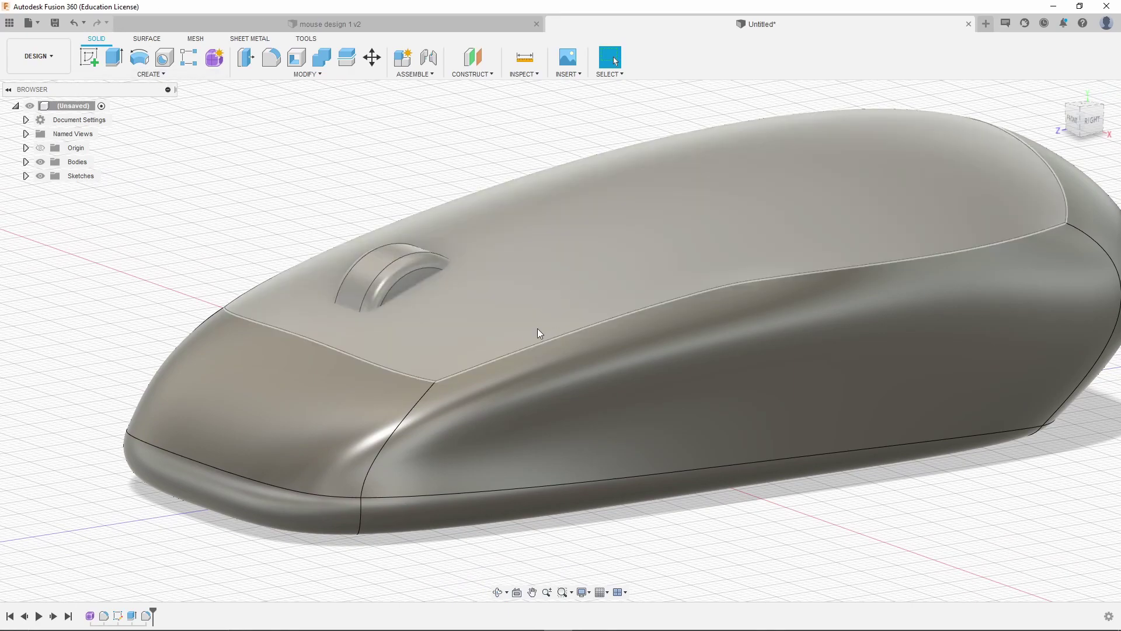
- Hide the mouse body so only the scroll wheel shows, and start a sketch on the wheel's flat side face
left_click(402, 276)
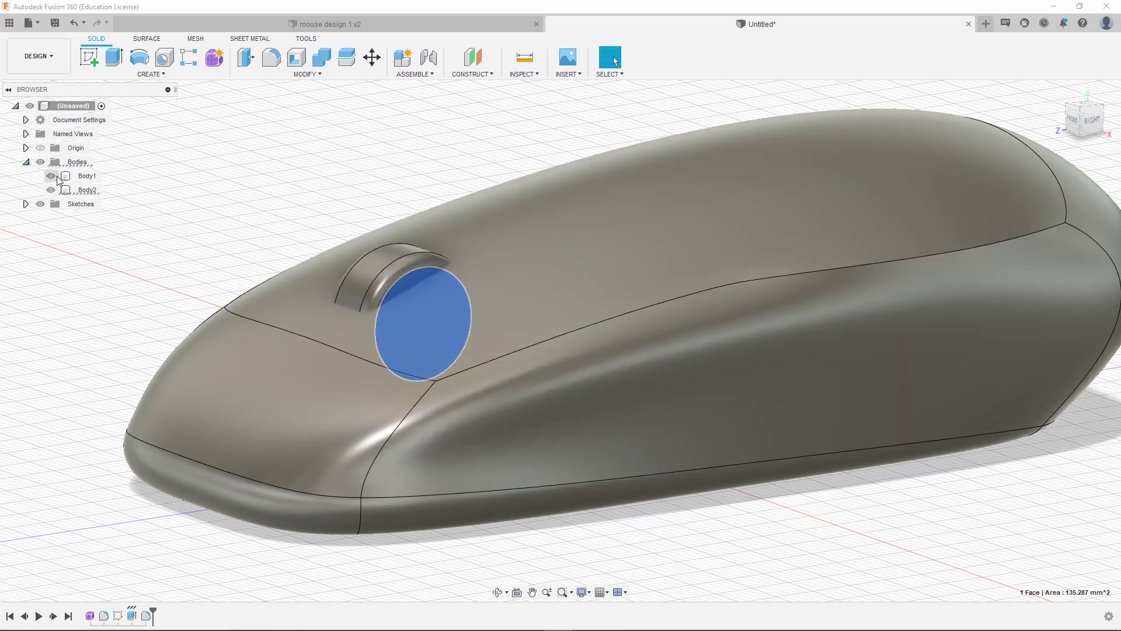
left_click(51, 190)
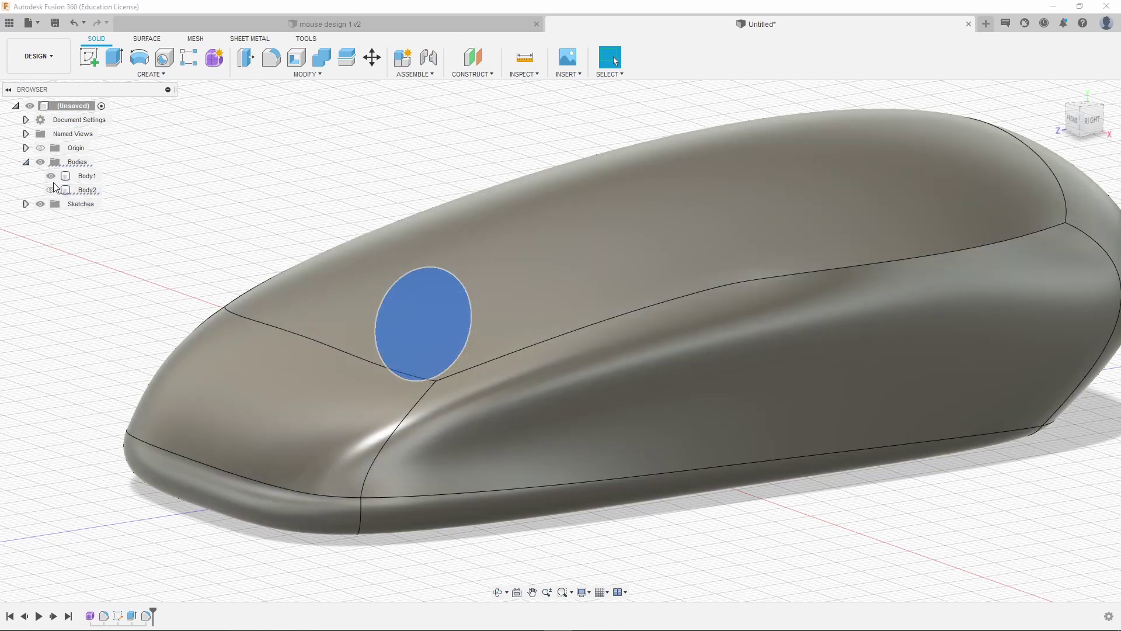
left_click(51, 189)
left_click(52, 176)
left_click(91, 57)
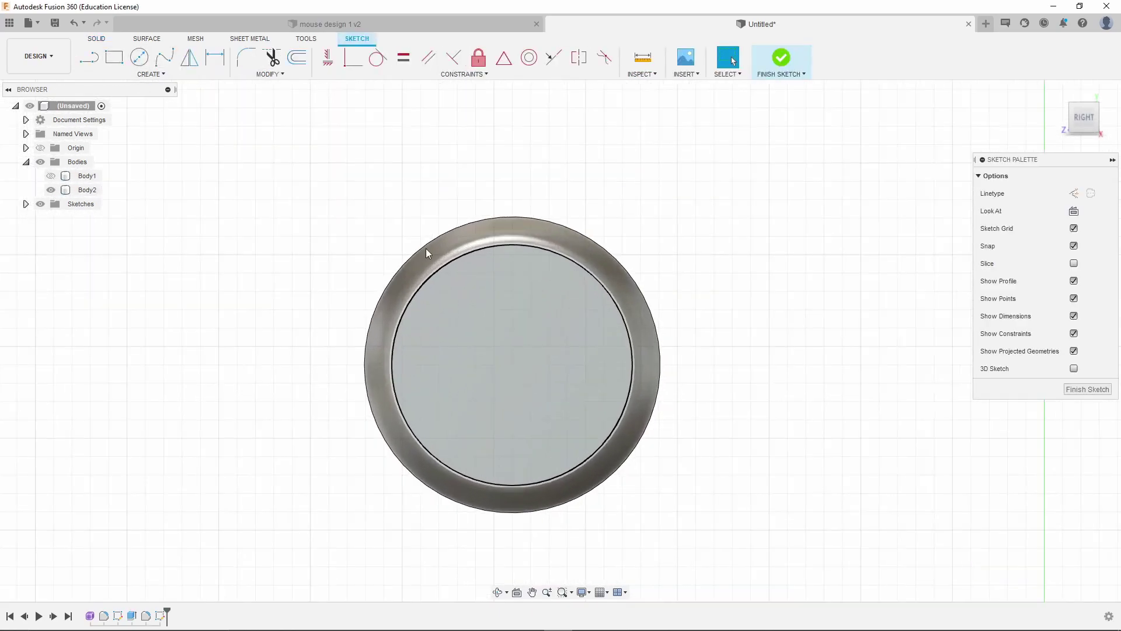
- Draw a horizontal construction line from the wheel's centre out past its rim
key("c")
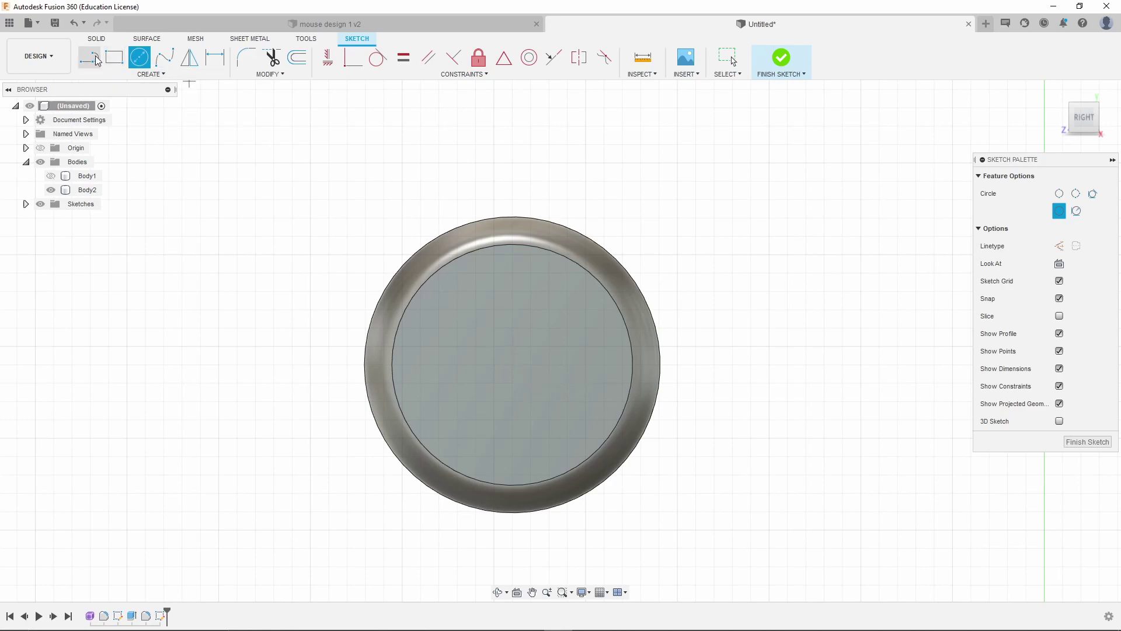
key("l")
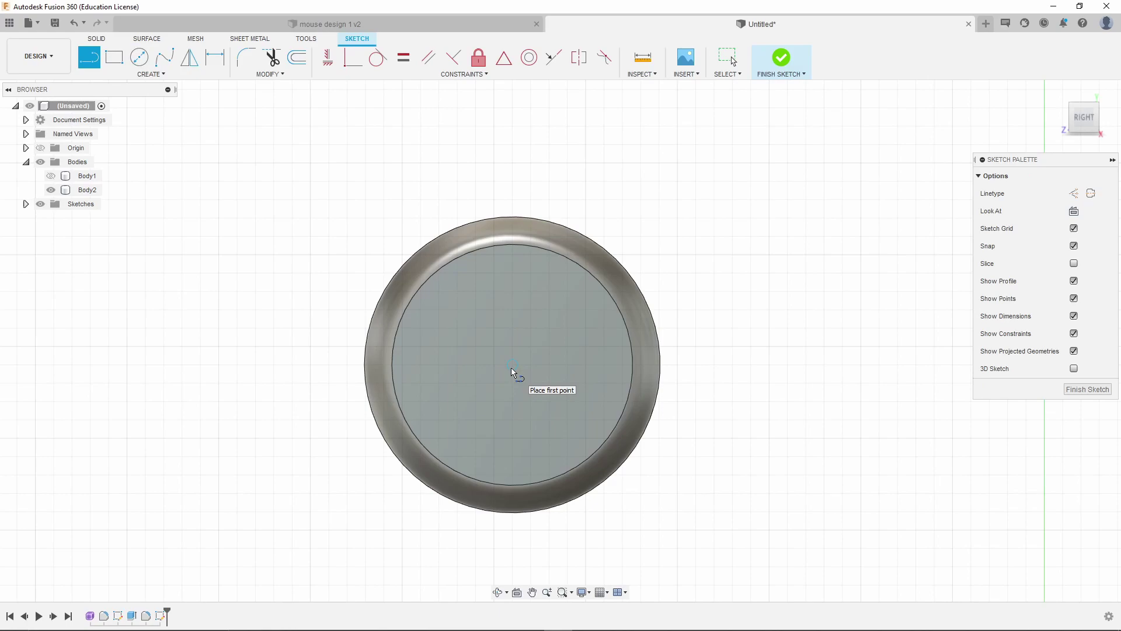
left_click(1076, 194)
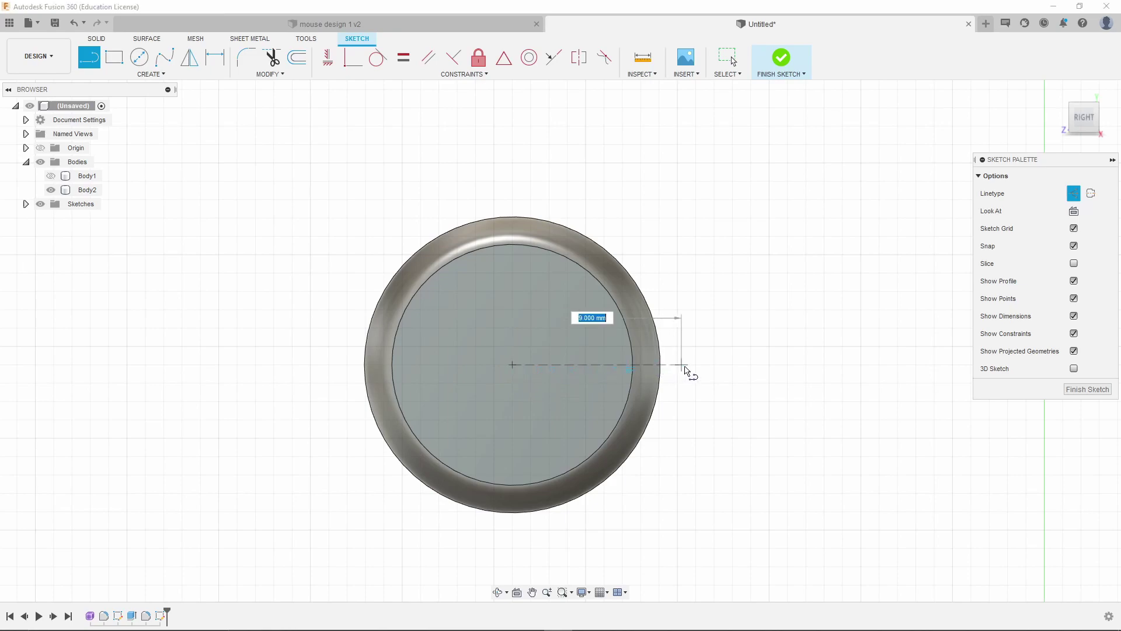
left_click_drag(769, 364, 867, 456)
key("Escape")
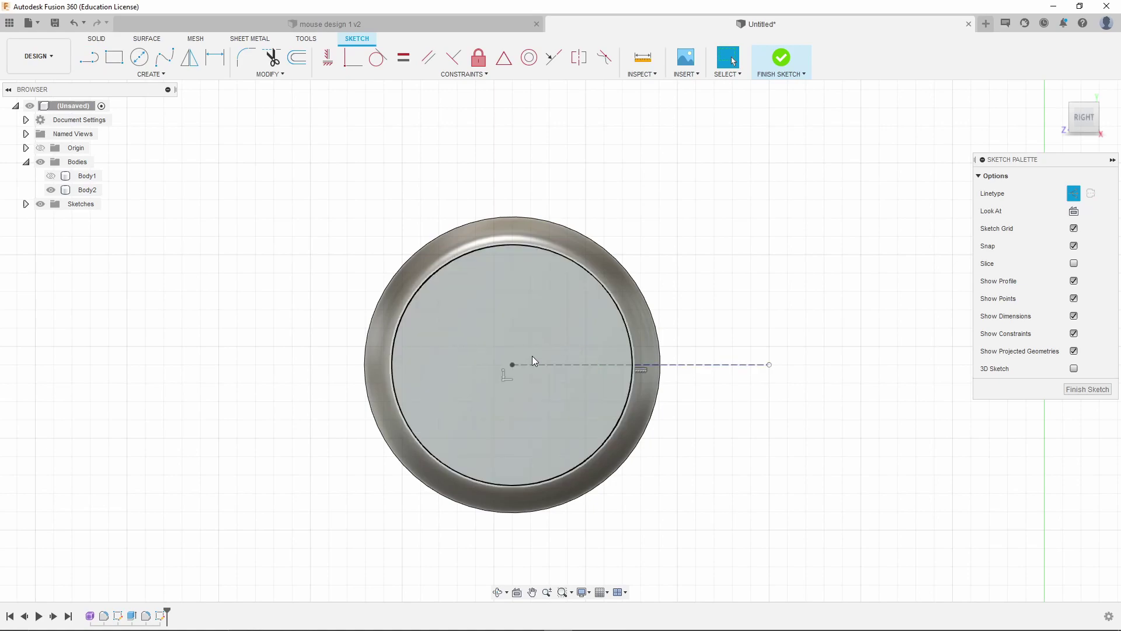
- Draw a small construction circle centred straight above the wheel's centre, just outside the rim and slightly overlapping it
left_click(140, 58)
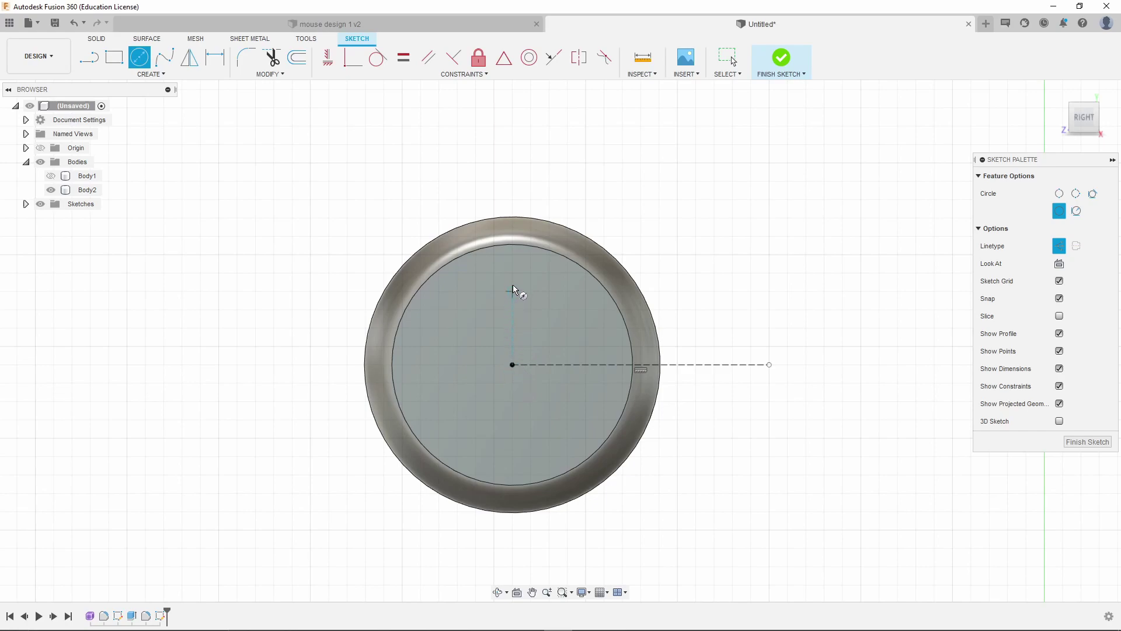
left_click(512, 199)
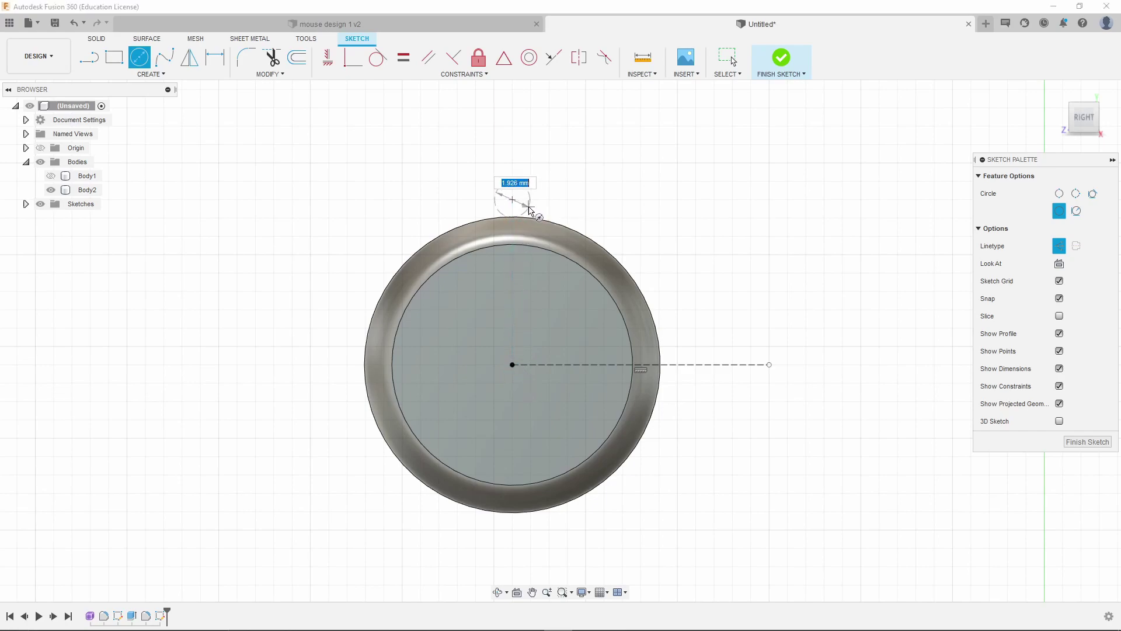
left_click(532, 208)
scroll(516, 223, "up", 4)
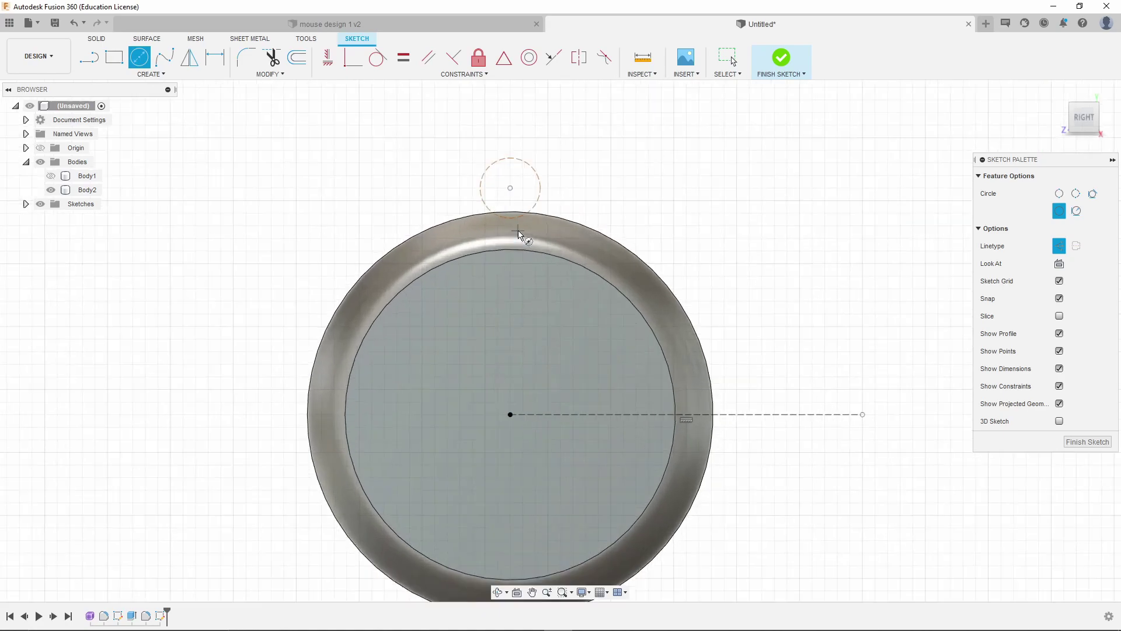
scroll(517, 223, "up", 3)
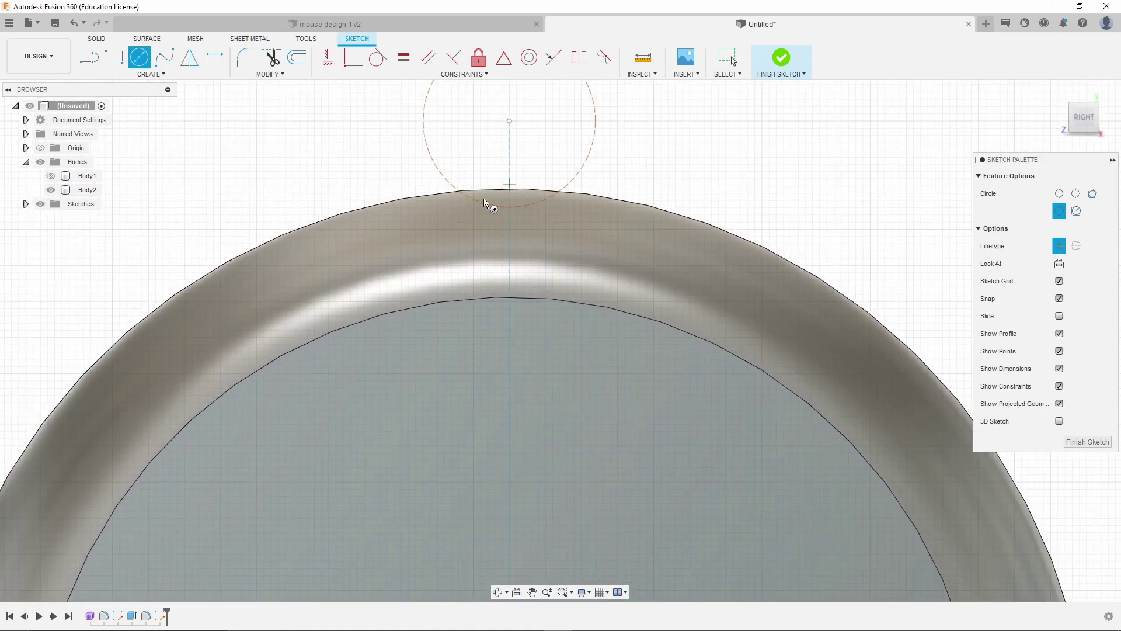
scroll(492, 192, "down", 5)
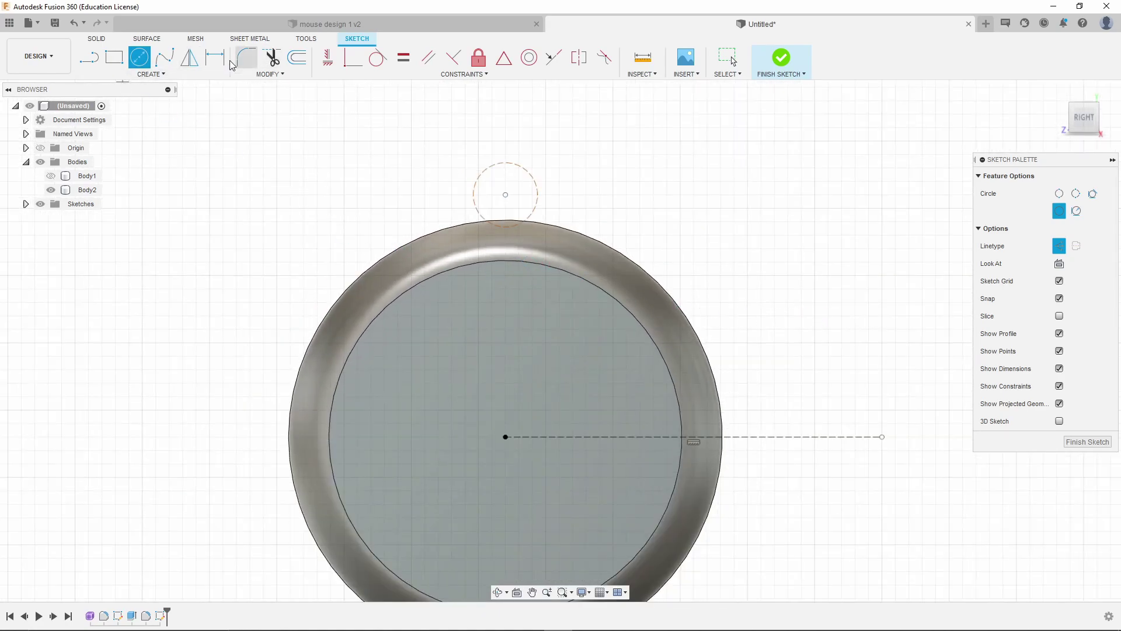
left_click(157, 75)
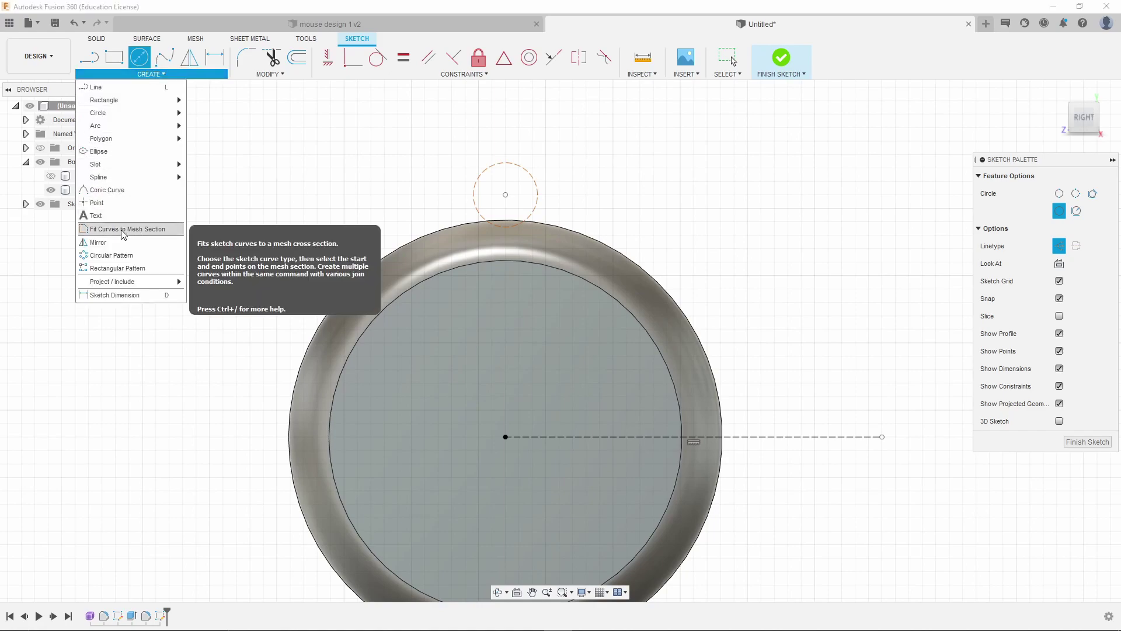
left_click(117, 255)
scroll(672, 204, "down", 2)
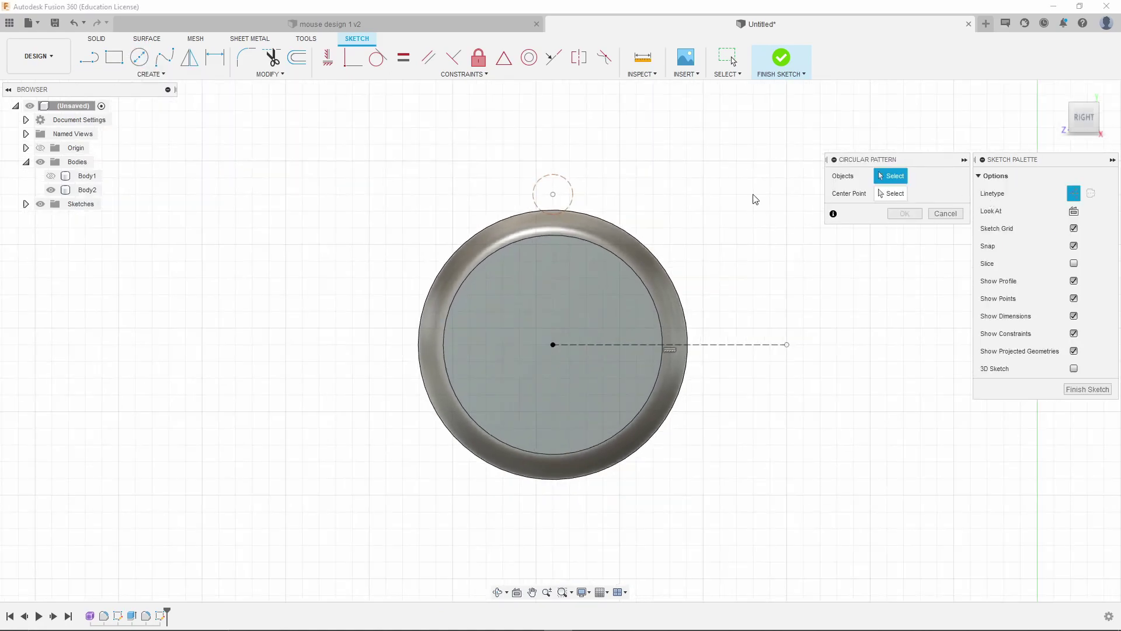
left_click(572, 190)
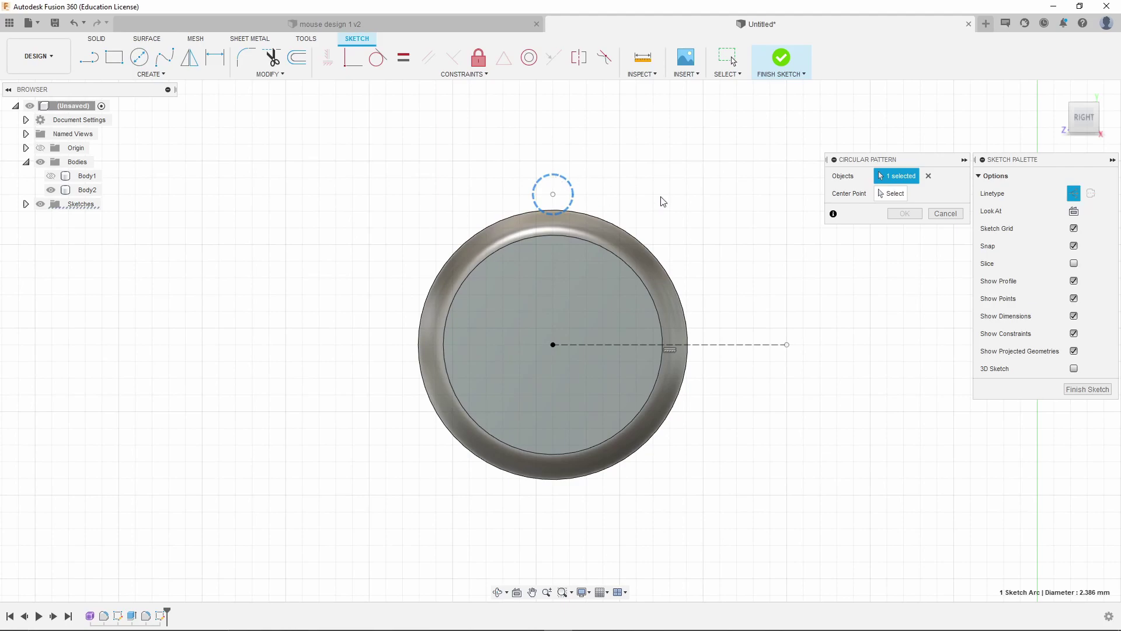
left_click(945, 214)
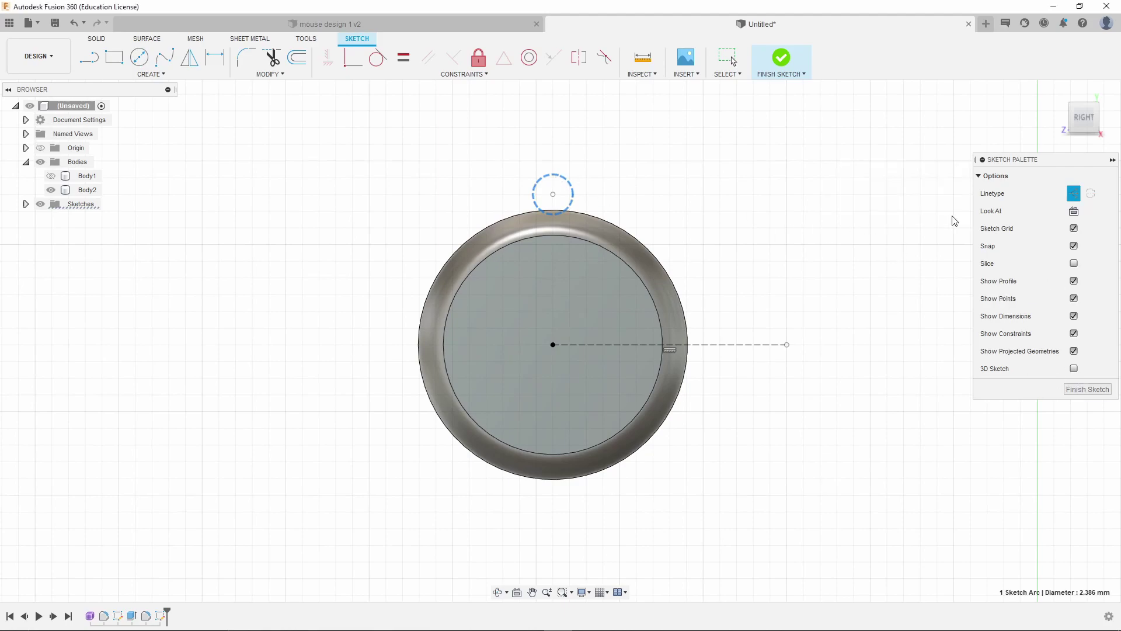
- Replace the construction circle with a normal-line circle about 2.24 mm in diameter, centred straight above the wheel's centre and slightly overlapping its rim
left_click(573, 191)
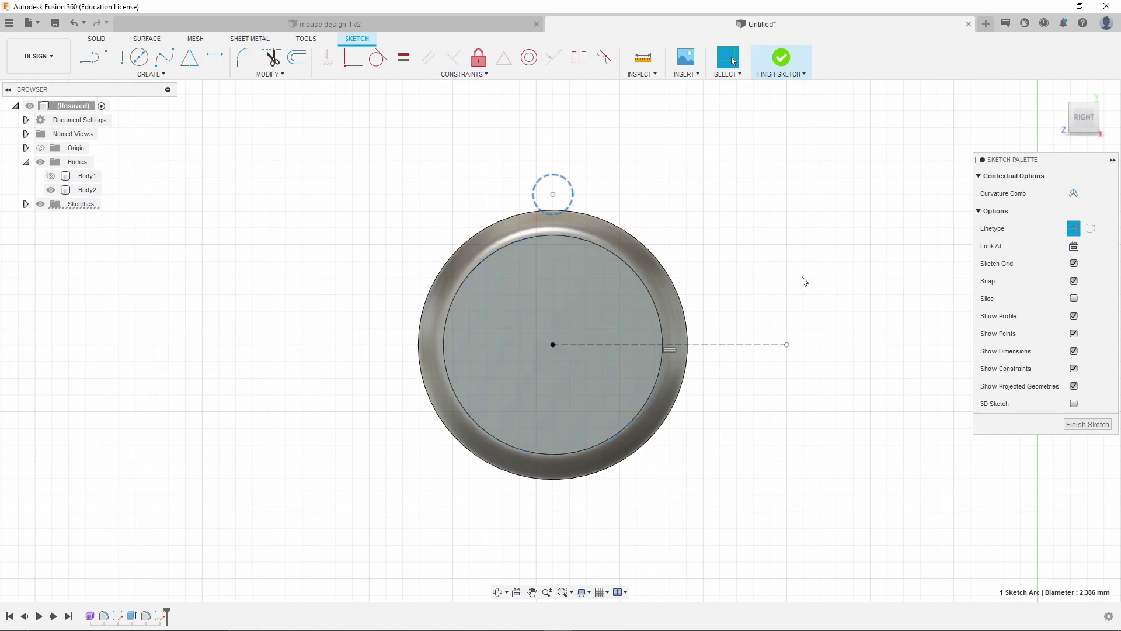
key("Delete")
left_click(140, 58)
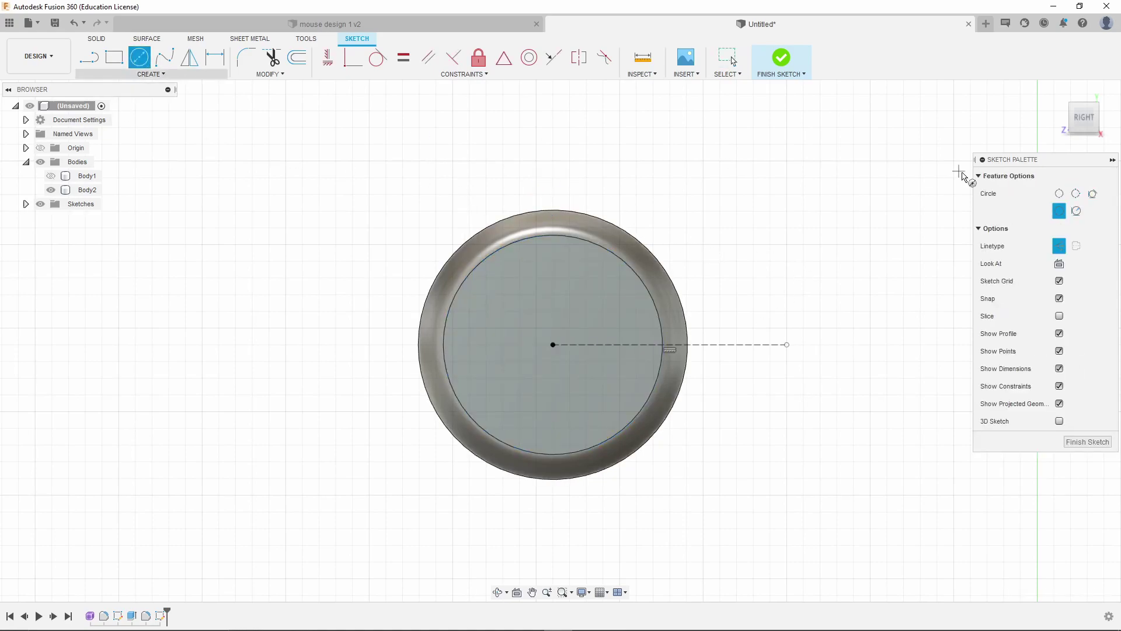
left_click(1060, 247)
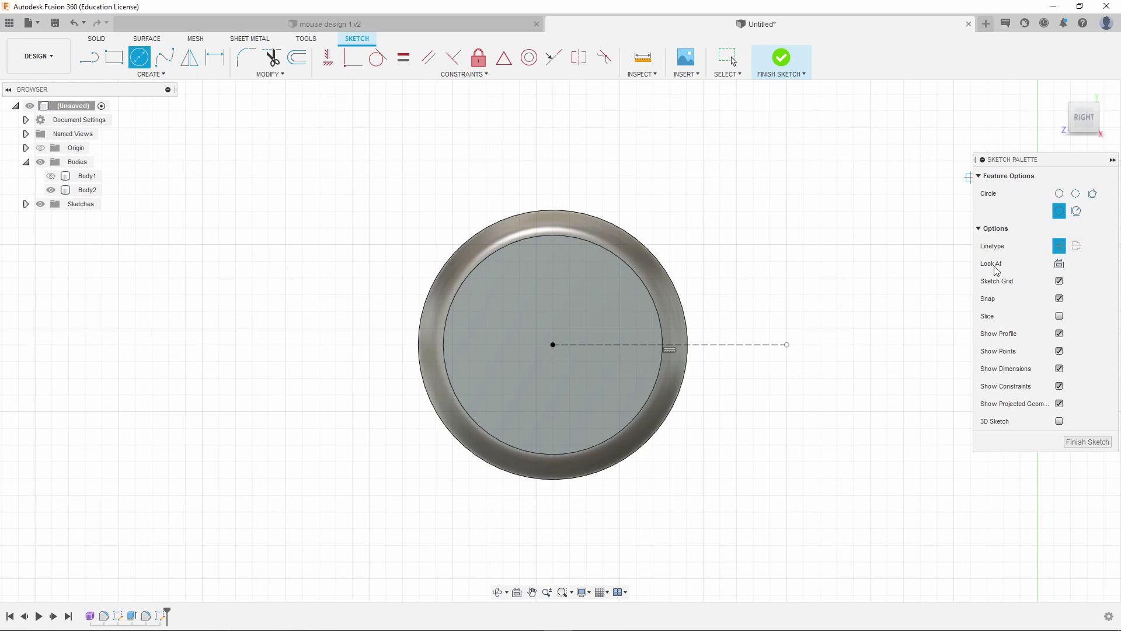
left_click(1060, 247)
scroll(502, 206, "down", 1)
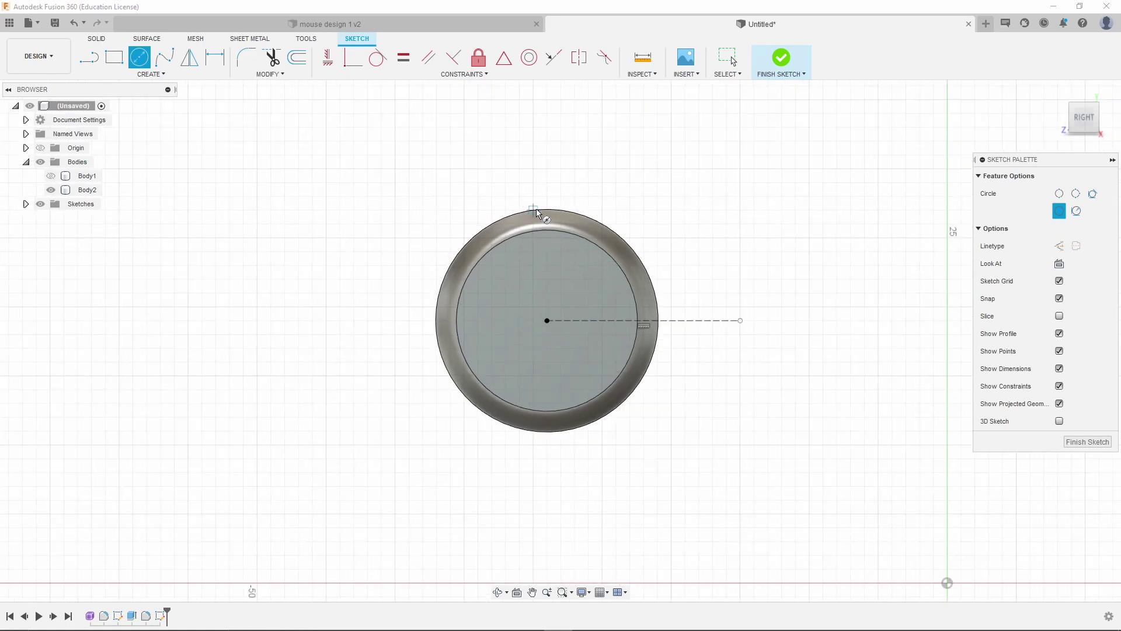
scroll(536, 211, "up", 1)
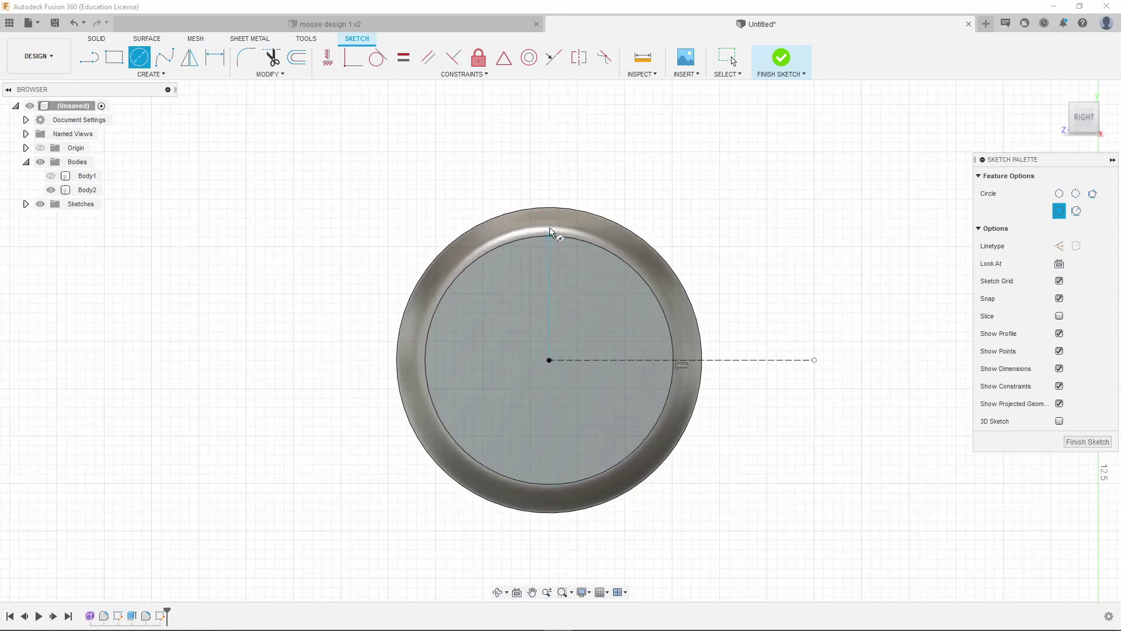
left_click(549, 190)
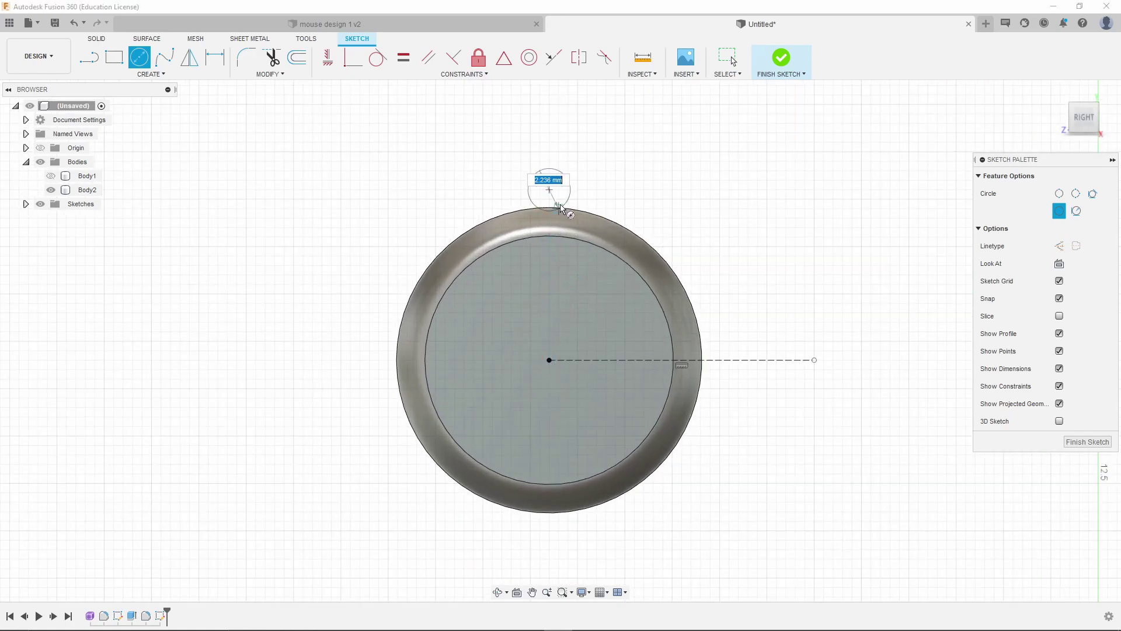
left_click(550, 211)
scroll(551, 222, "up", 2)
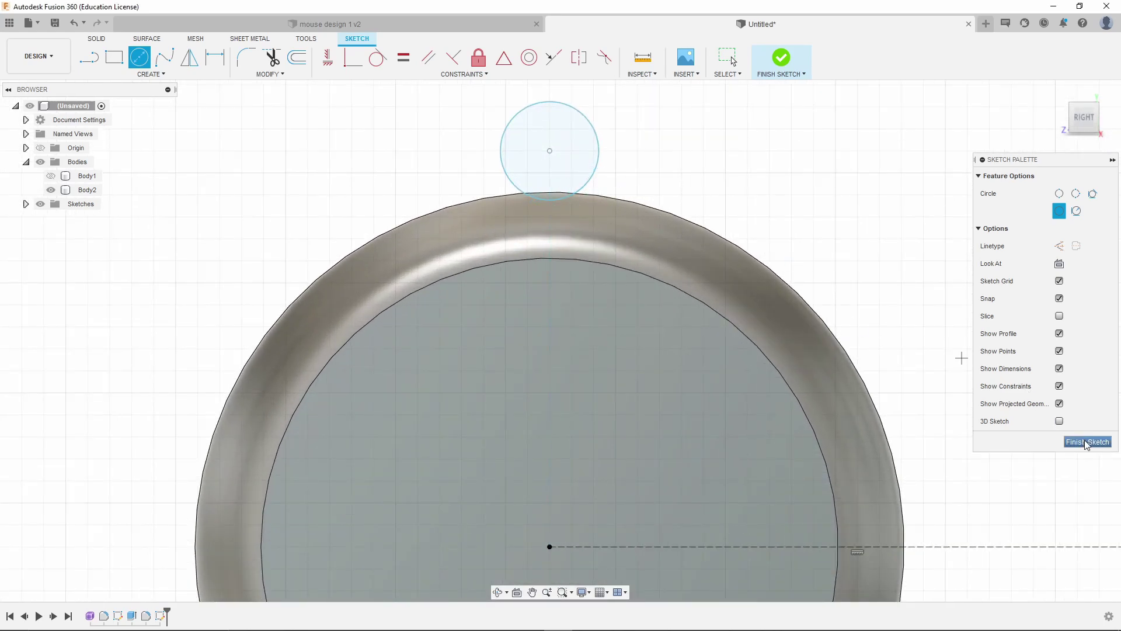
- Start a circular sketch pattern of the small circle around the wheel's centre, using the flat face's circular edge as the centre reference
left_click(163, 75)
left_click(117, 256)
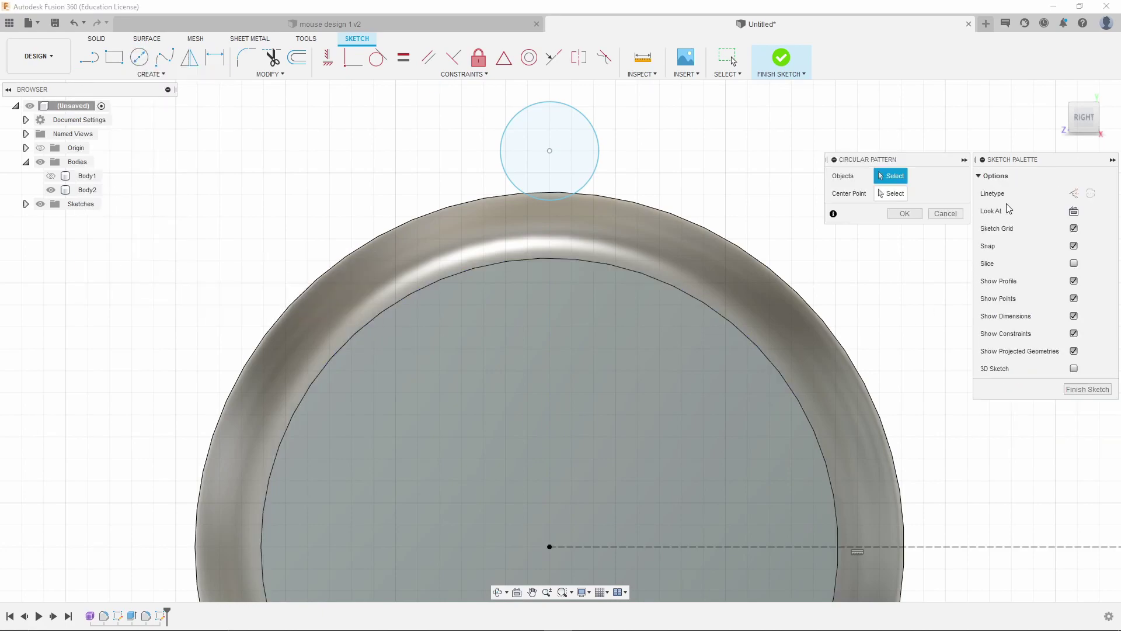
left_click(898, 179)
left_click(591, 119)
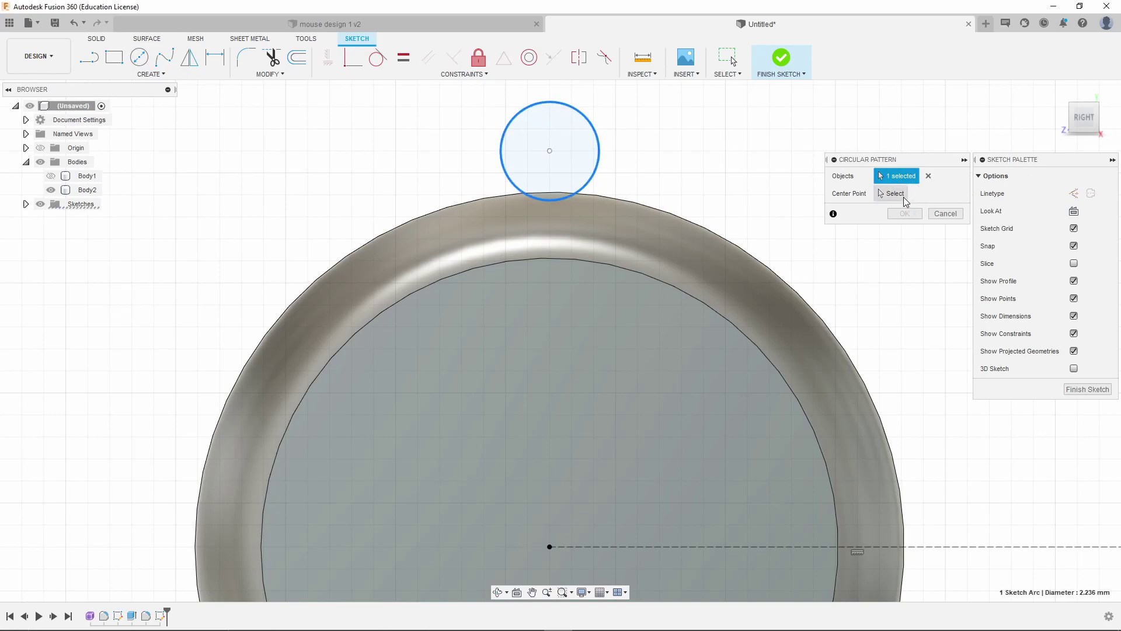
scroll(649, 431, "down", 4)
scroll(597, 407, "up", 2)
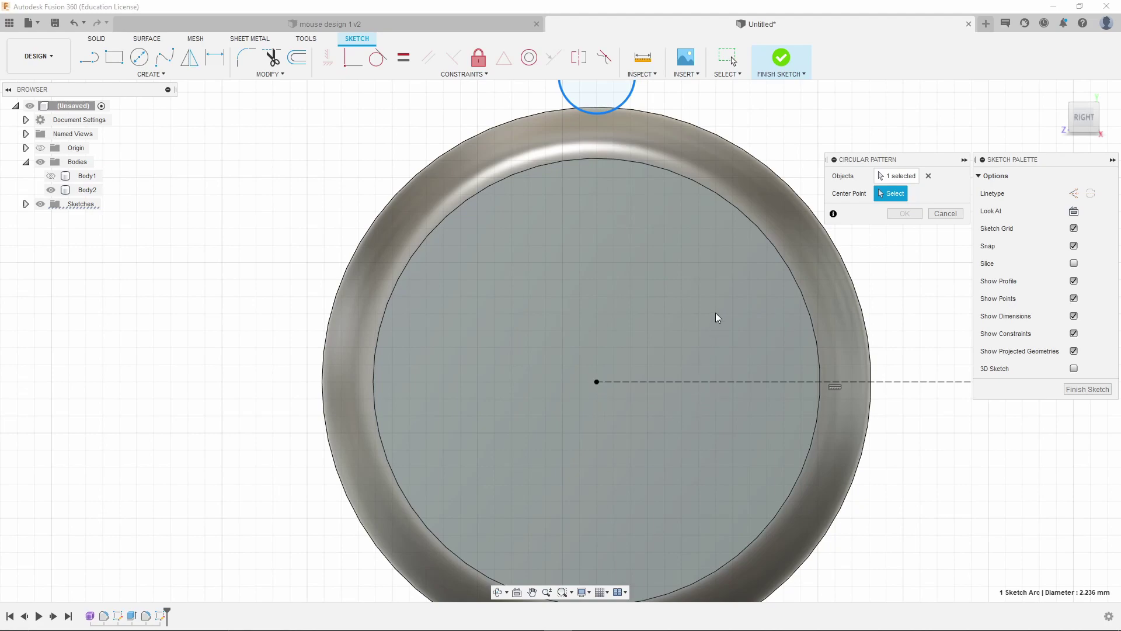
left_click(580, 155)
scroll(415, 383, "down", 2)
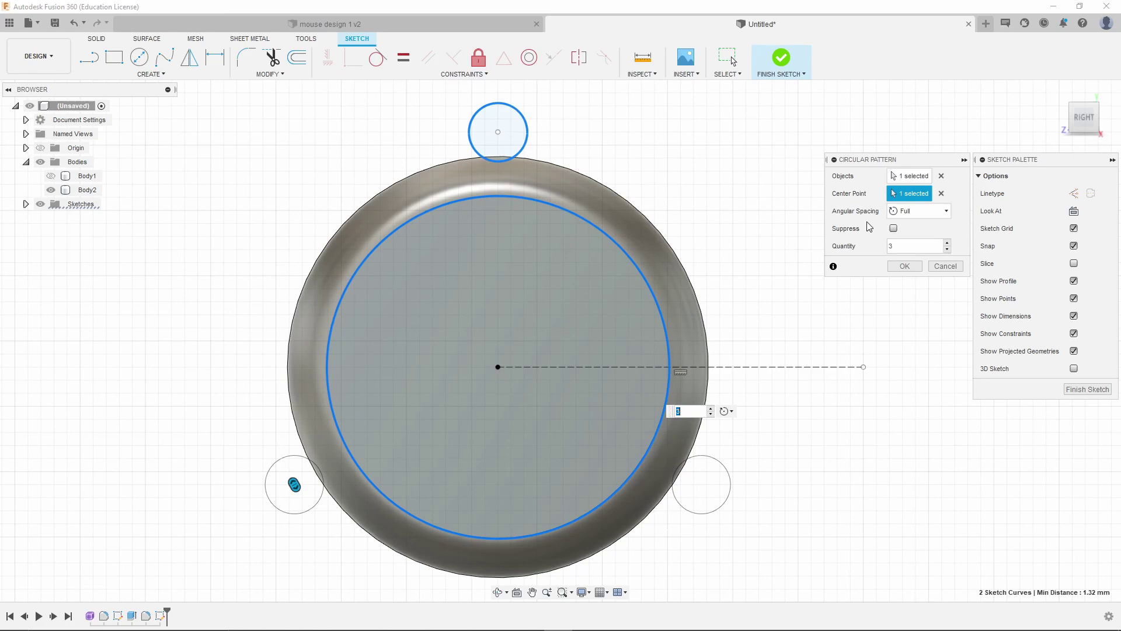
- Raise the circular pattern's quantity to 7, keeping the angular spacing at Full
left_click(916, 212)
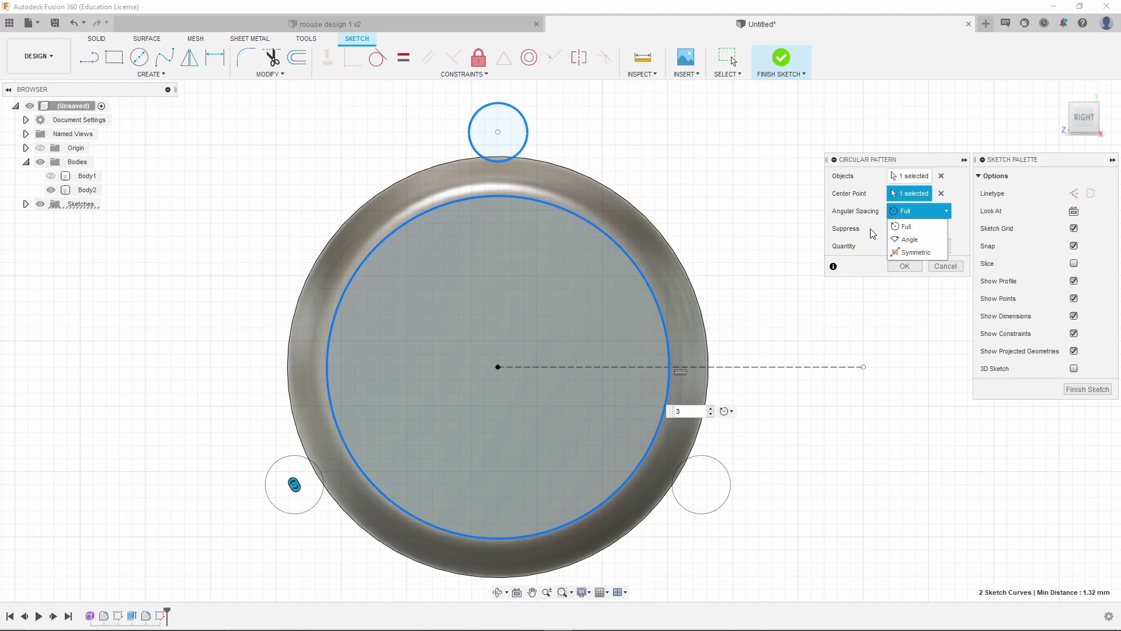
left_click(863, 246)
left_click(947, 243)
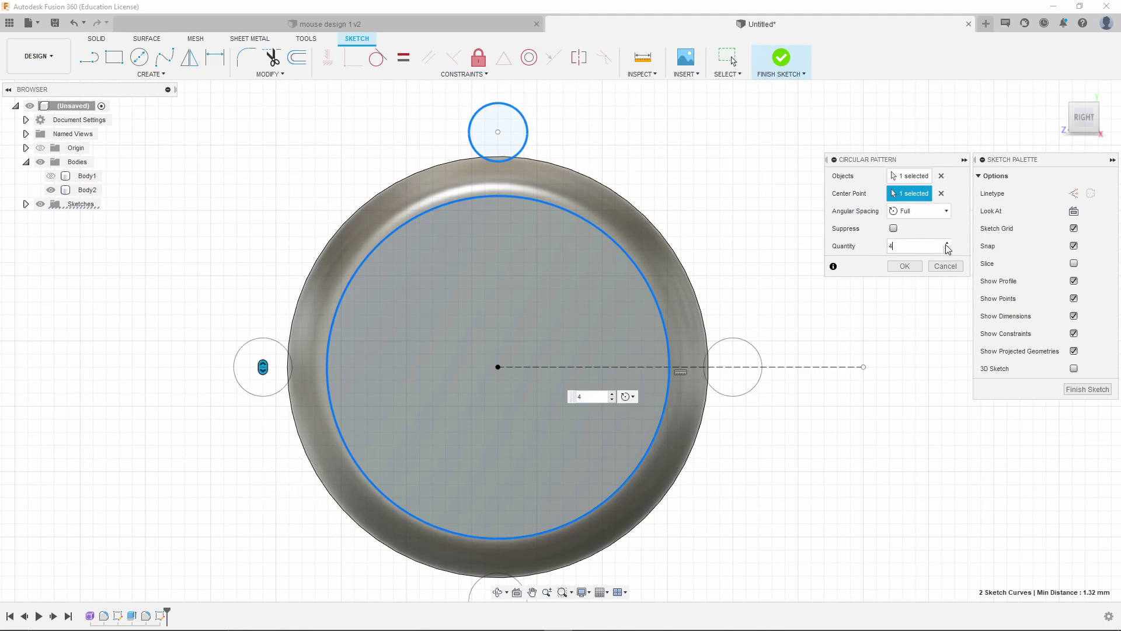
left_click(947, 244)
left_click(947, 244)
left_click(948, 243)
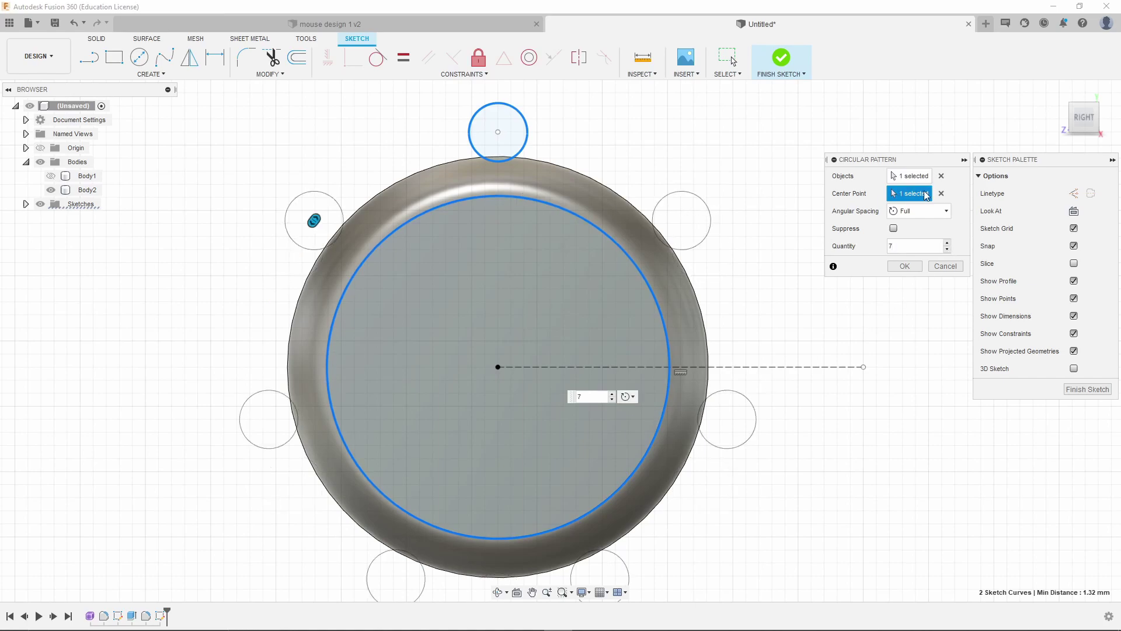
- Try Angle spacing for the circular pattern and return the angular spacing to Full
left_click(917, 211)
left_click(909, 240)
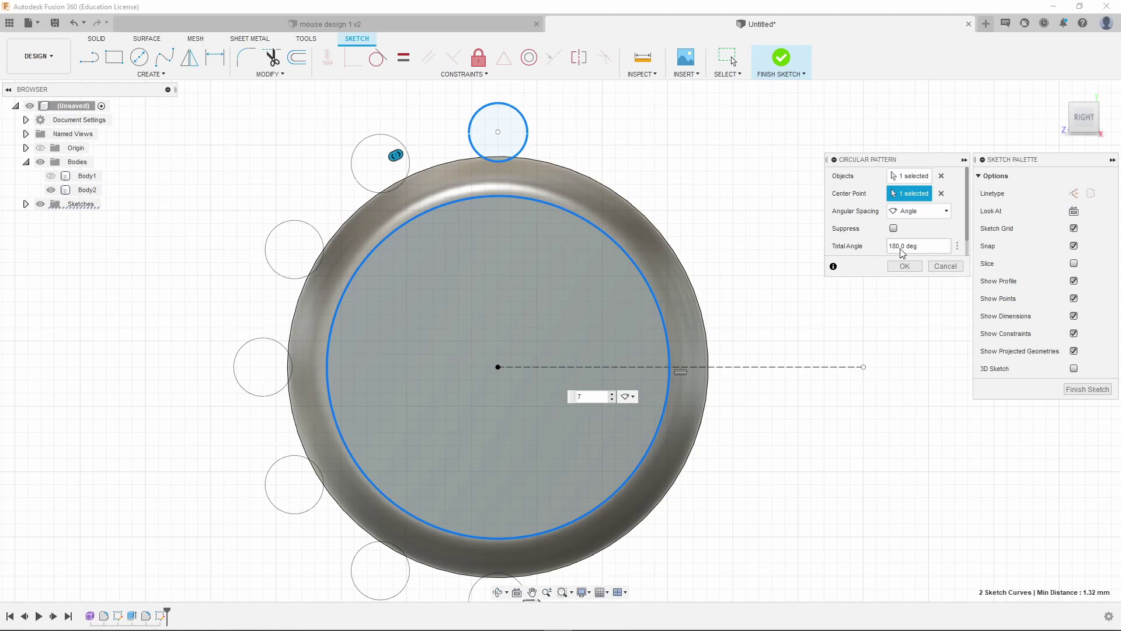
scroll(666, 256, "down", 3)
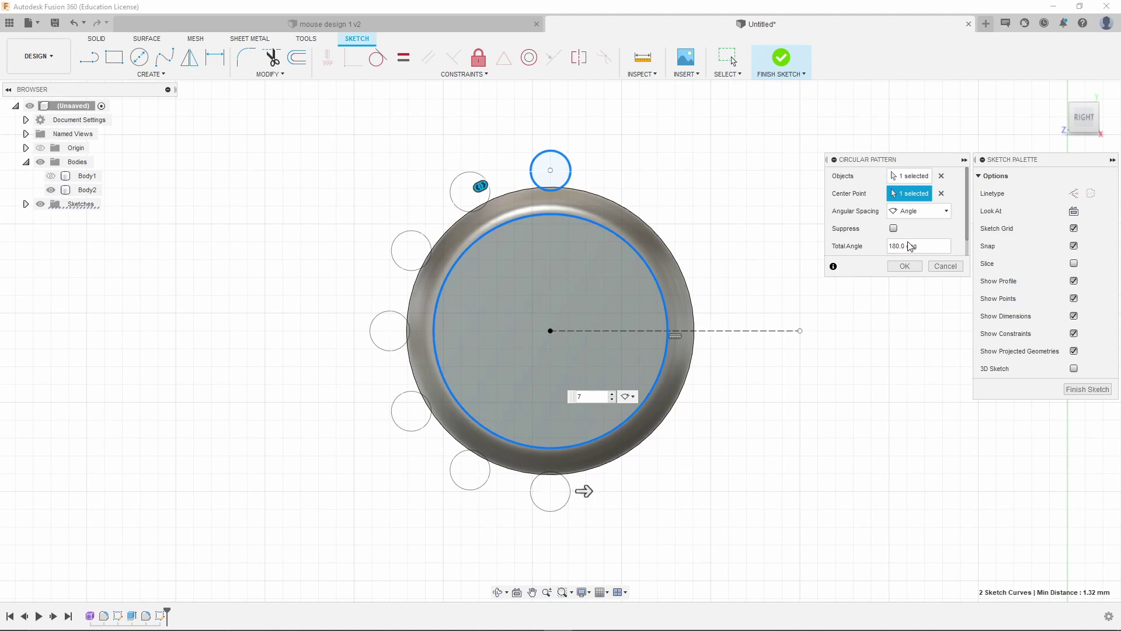
left_click(942, 214)
left_click(914, 224)
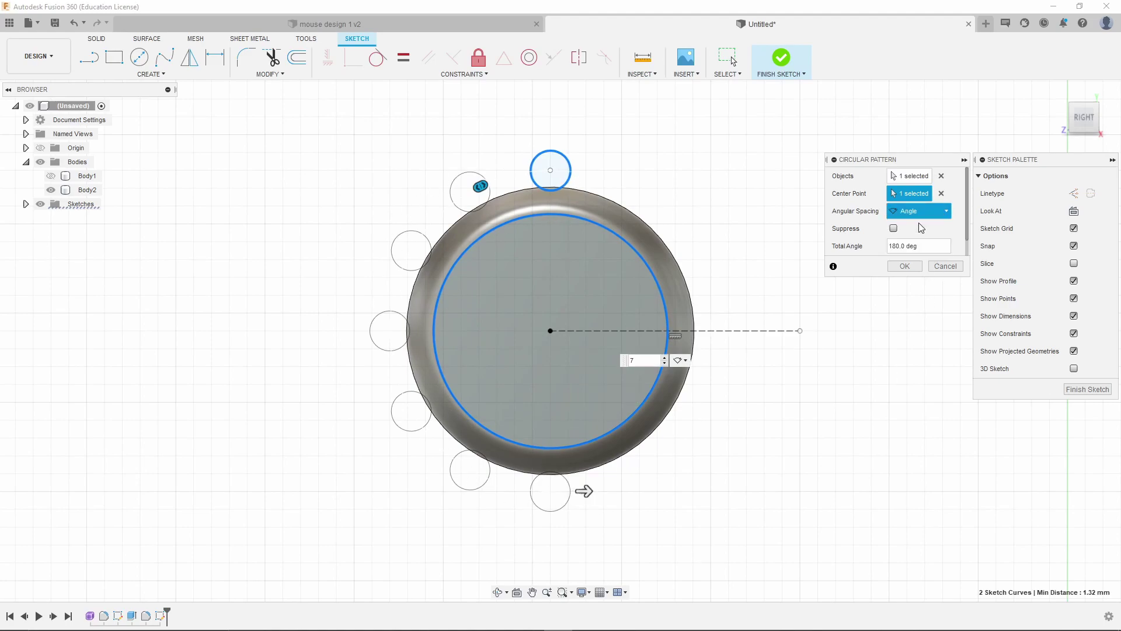
- Set the circular pattern's quantity to 30 with Full angular spacing and create the ring of circles around the wheel
left_click(948, 243)
left_click(948, 243)
left_click(948, 243)
left_click(948, 243)
left_click(948, 243)
left_click(948, 243)
left_click(948, 243)
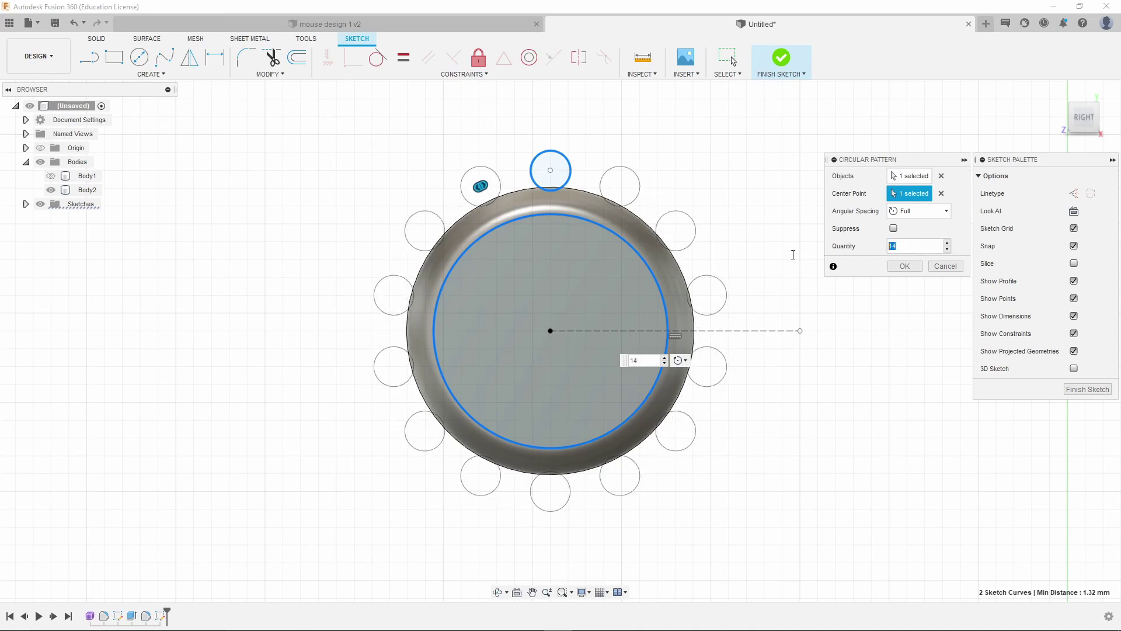
key("Return")
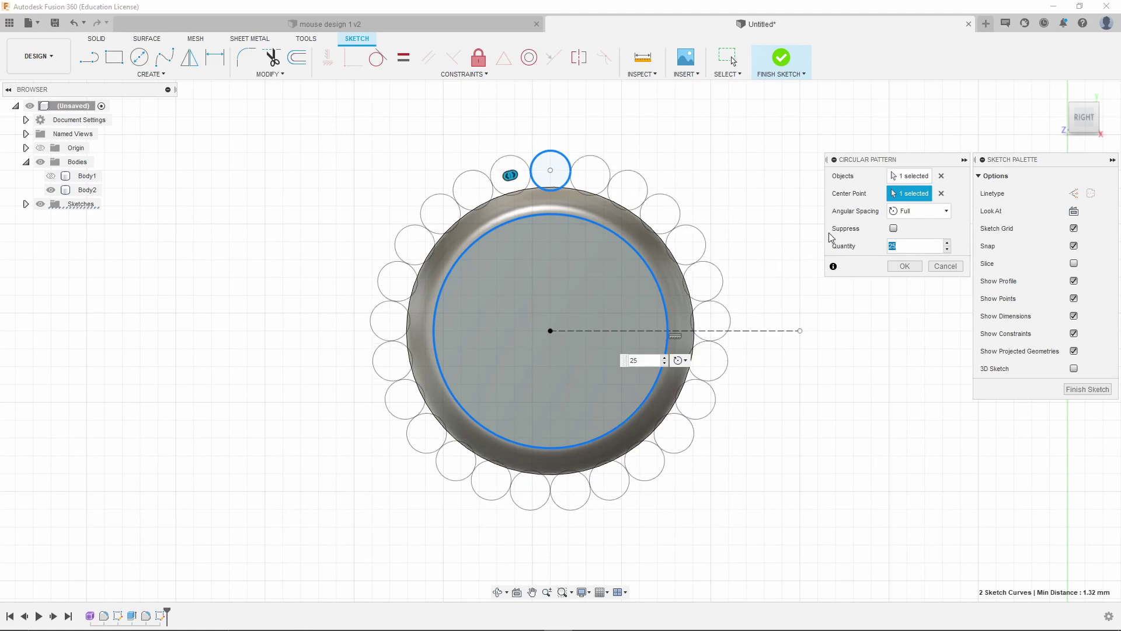
key("Return")
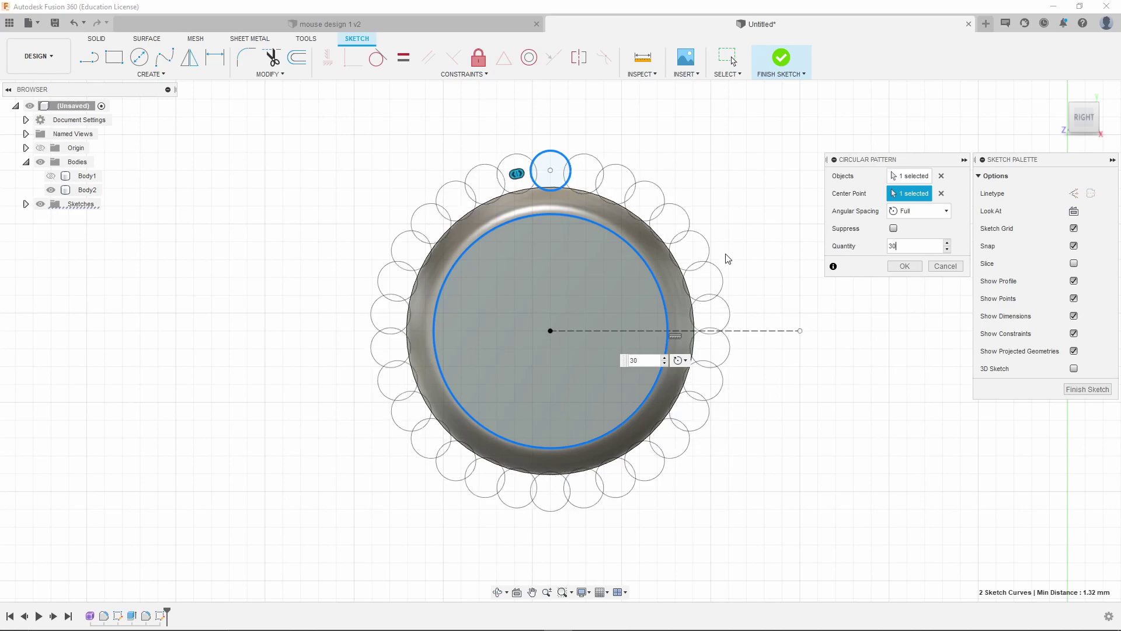
scroll(677, 263, "up", 5)
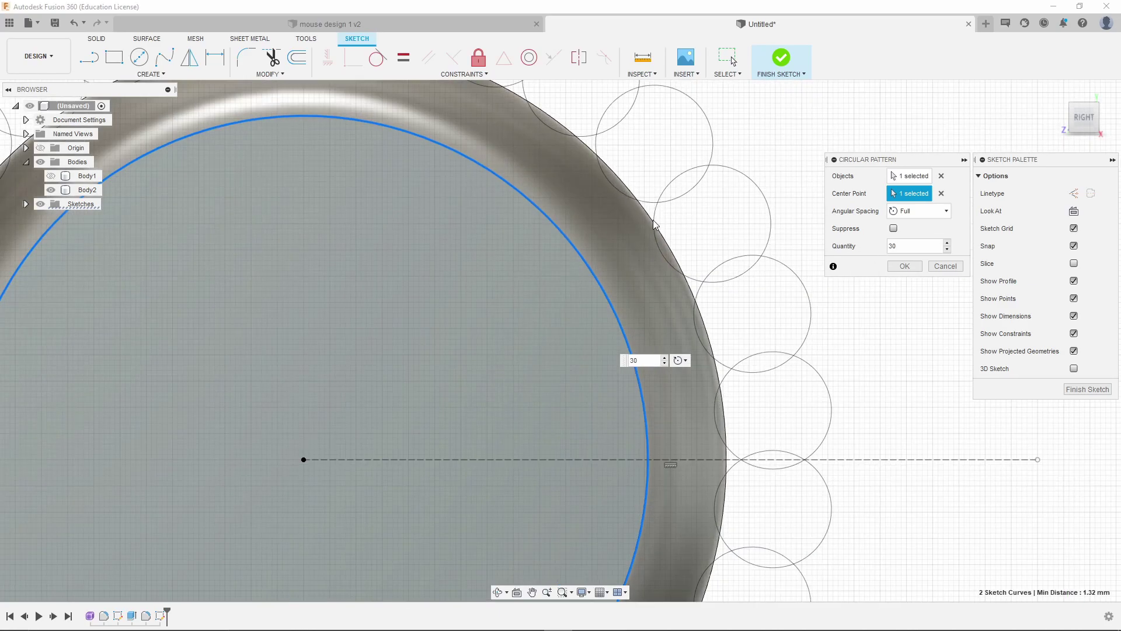
scroll(719, 350, "down", 4)
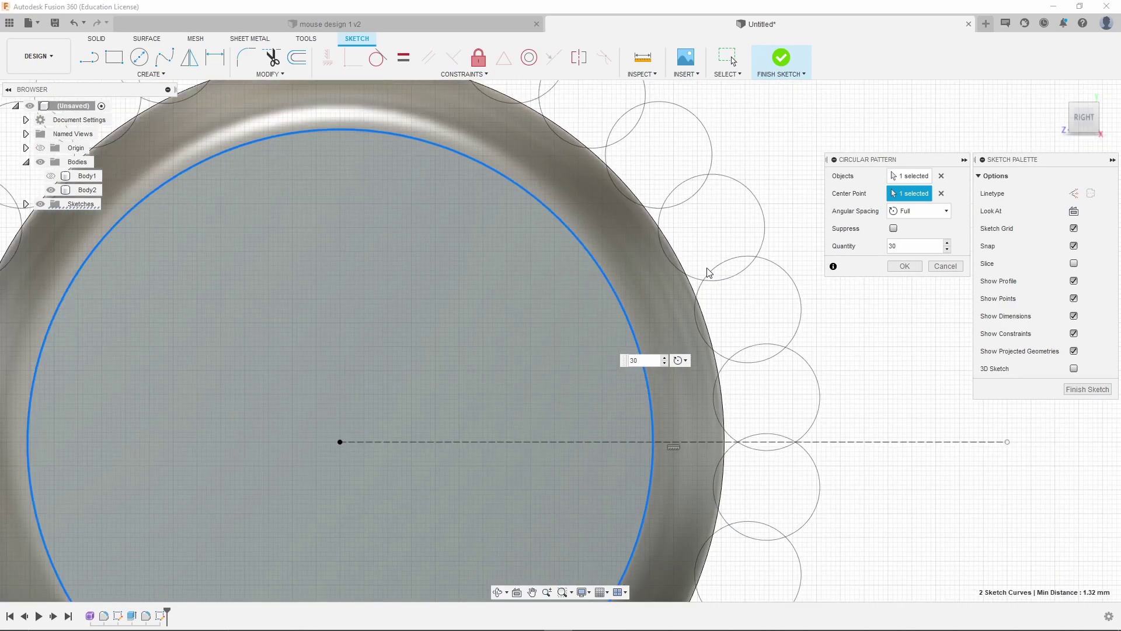
left_click(914, 267)
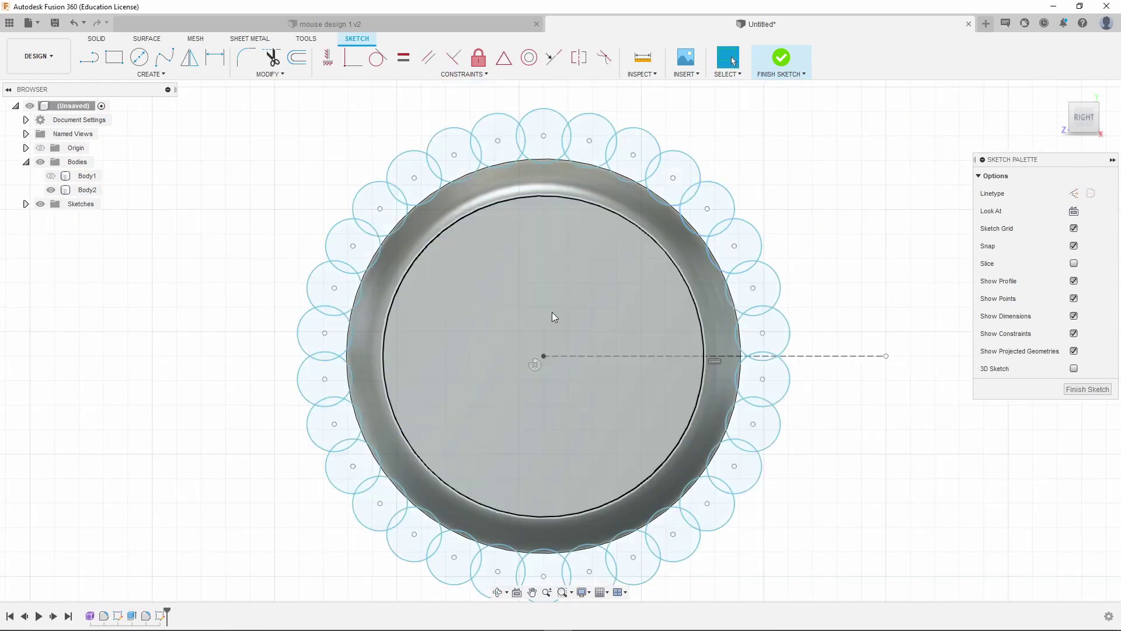
left_click(554, 317)
middle_click_drag(326, 288, 675, 245, "shift")
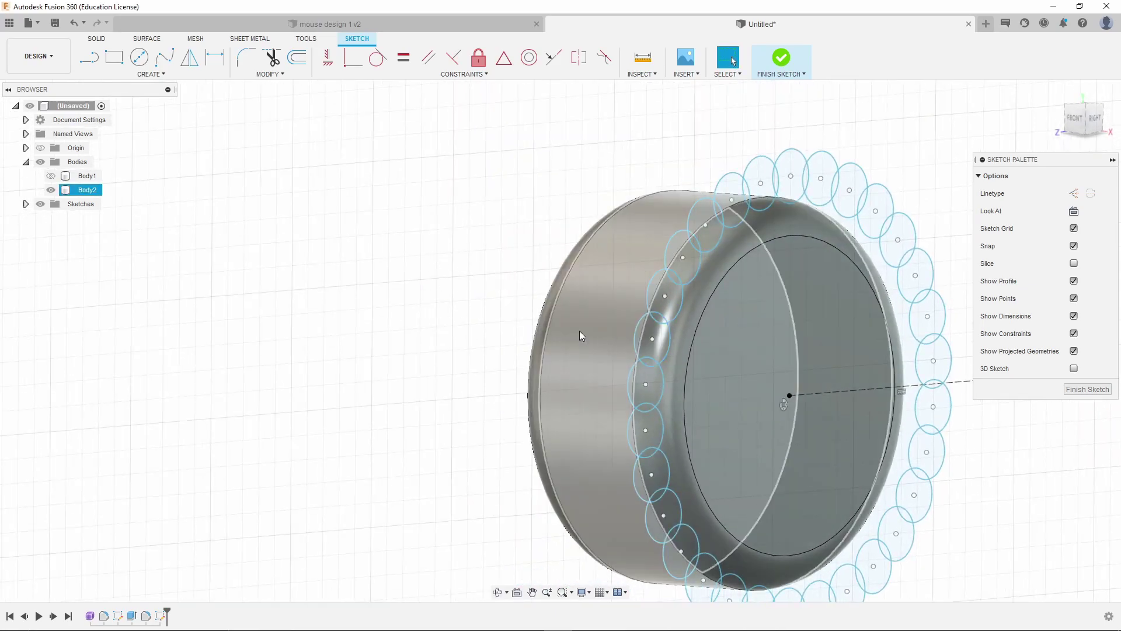
middle_click_drag(629, 330, 506, 176, "shift")
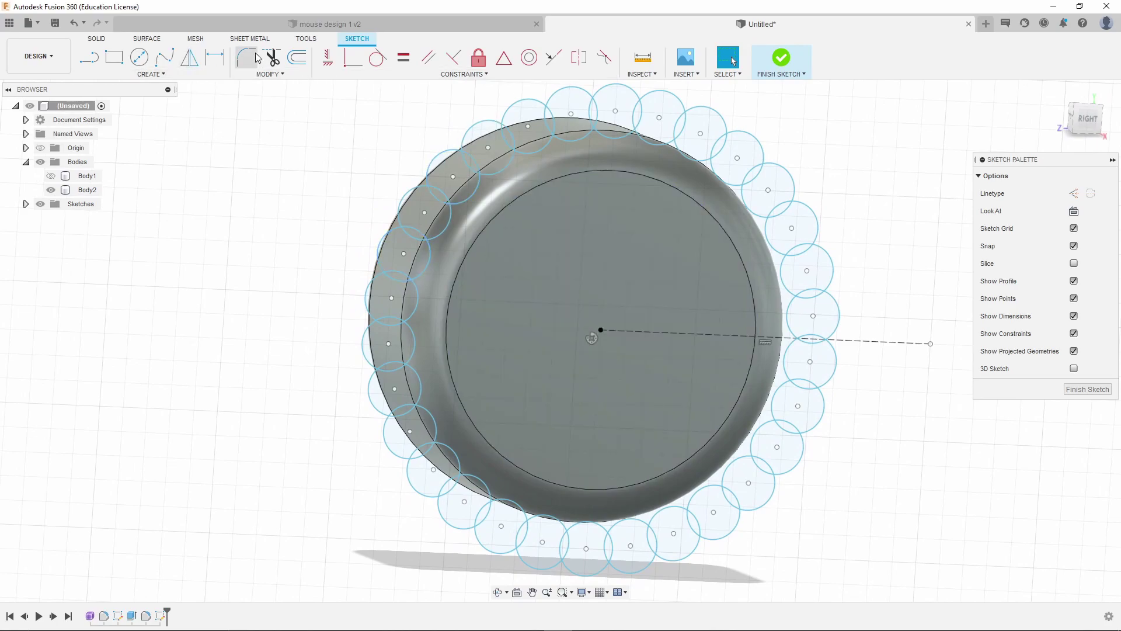
- Trim away the overlapping arc segments between neighbouring circles along the upper part of the wheel's rim, viewing the sketch from the right
left_click(270, 65)
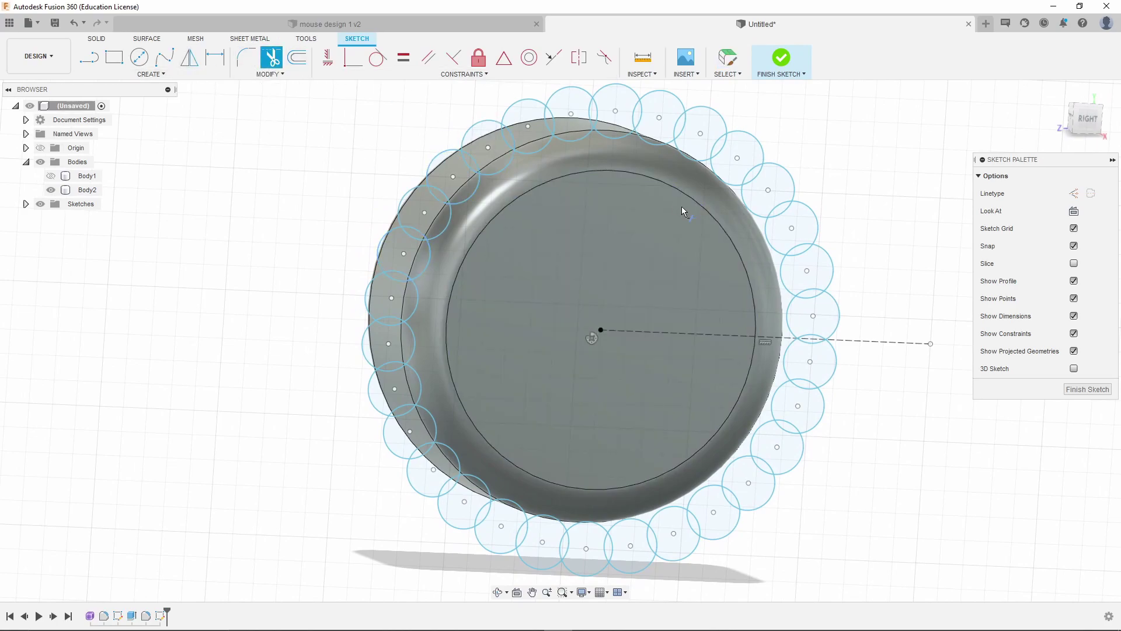
left_click(1087, 120)
left_click(476, 103)
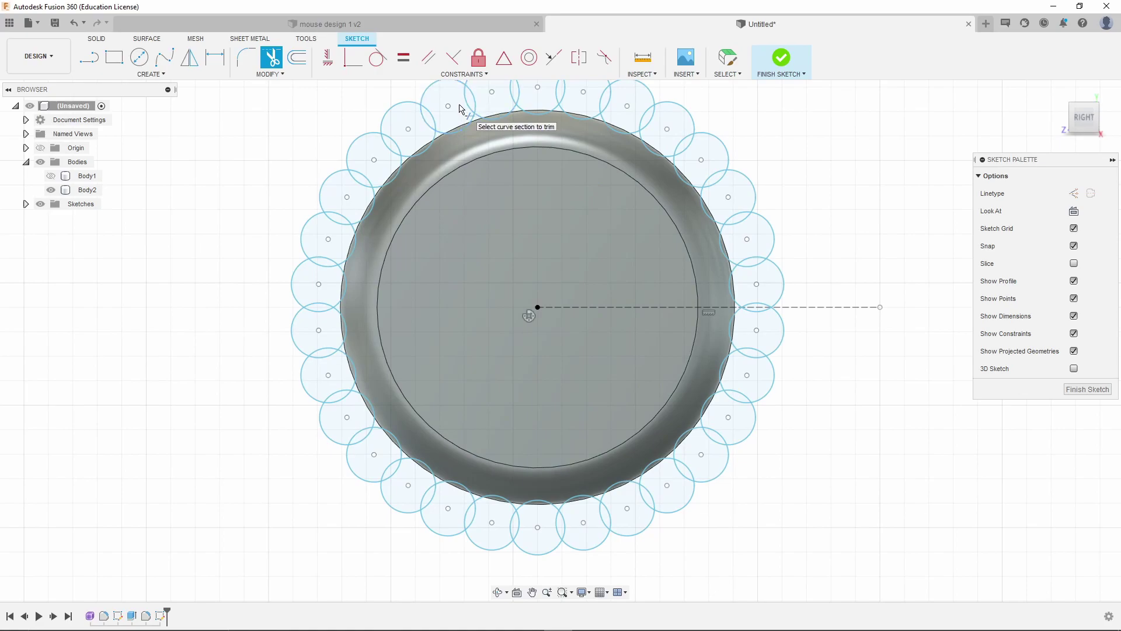
left_click(599, 103)
left_click(558, 95)
scroll(579, 278, "down", 2)
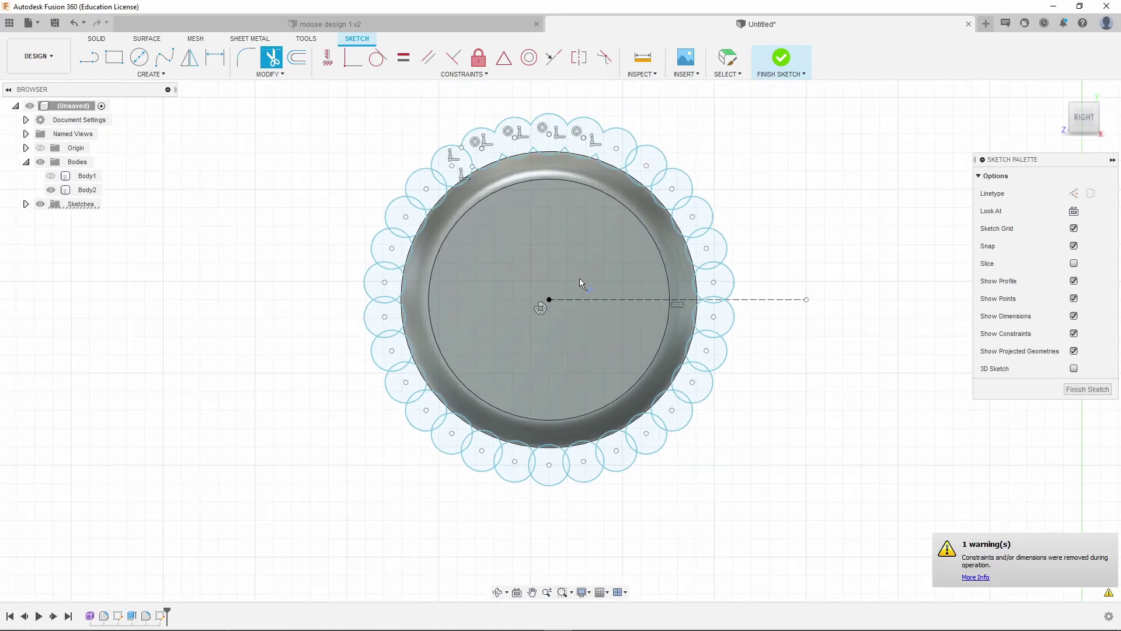
scroll(693, 214, "up", 3)
left_click(699, 199)
left_click(695, 190)
- Try trimming the arcs of the next circles on the wheel's upper-right rim, and undo those trims
left_click(755, 233)
left_click(761, 245)
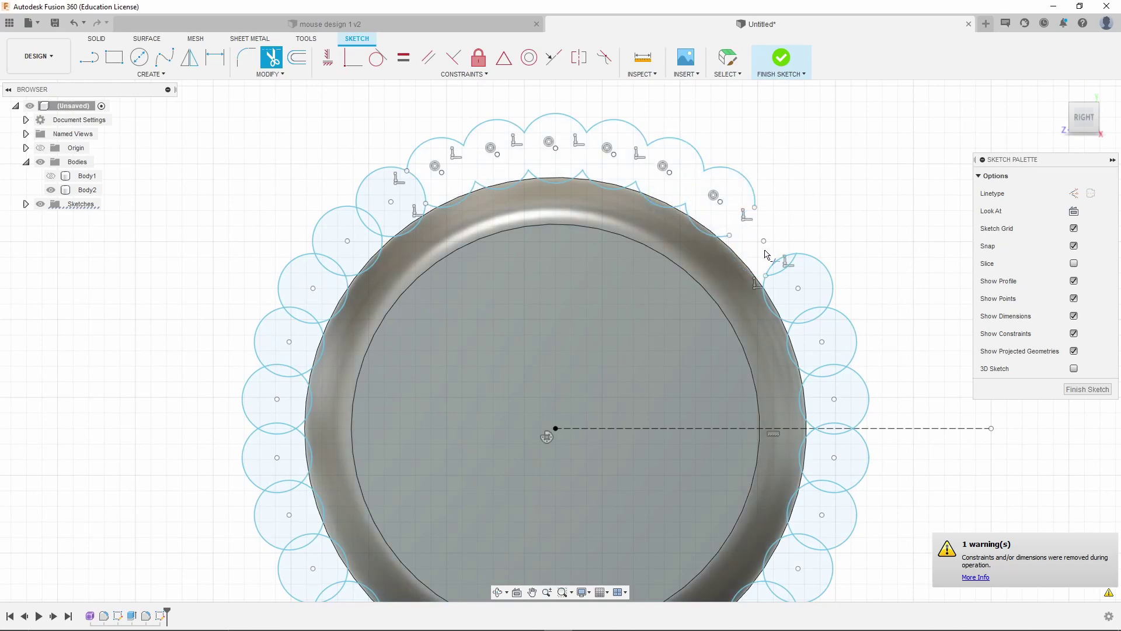
key("ctrl+z")
key("ctrl+z")
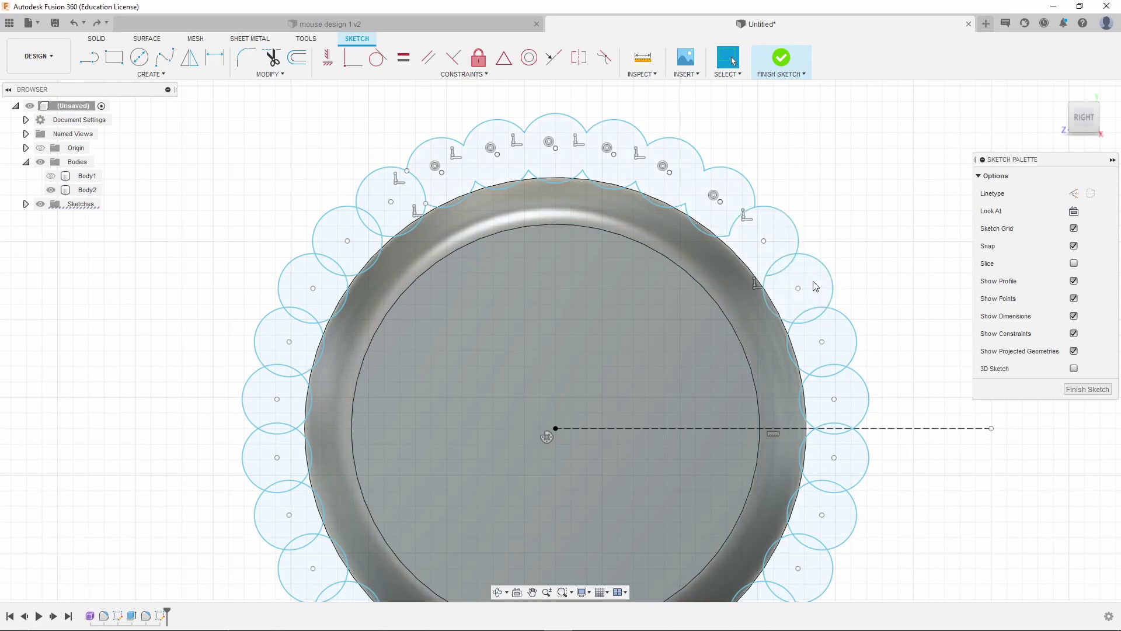
- Trim the overlapping arcs between the next circles on the wheel's upper-right rim, and undo the trim that removes a circle's outer arc
left_click(735, 225)
key("t")
left_click(737, 228)
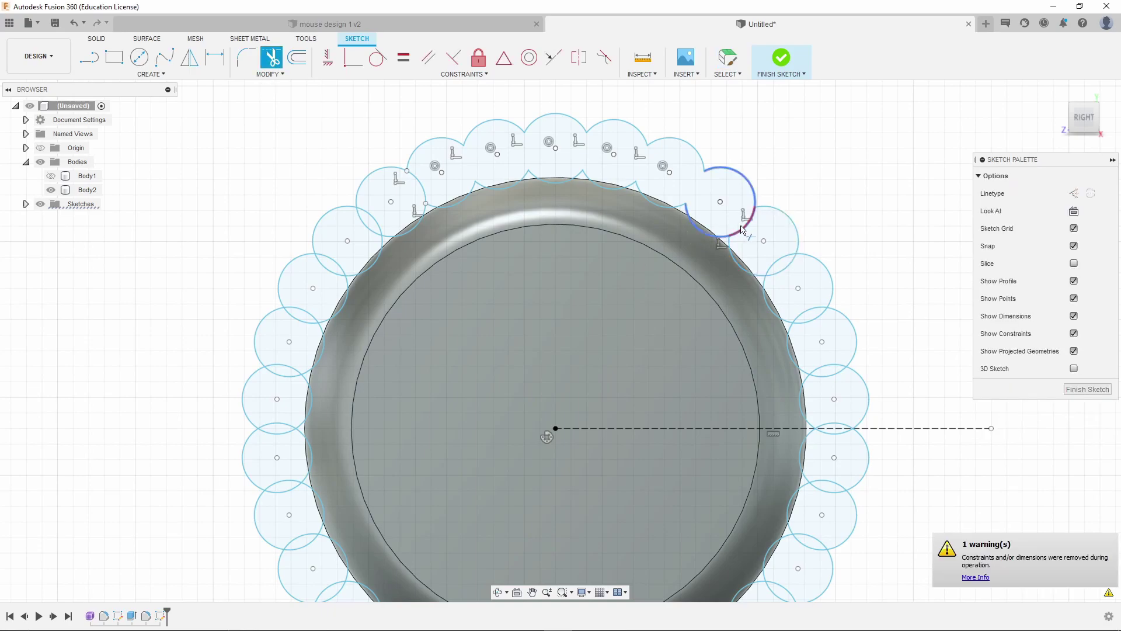
left_click(749, 236)
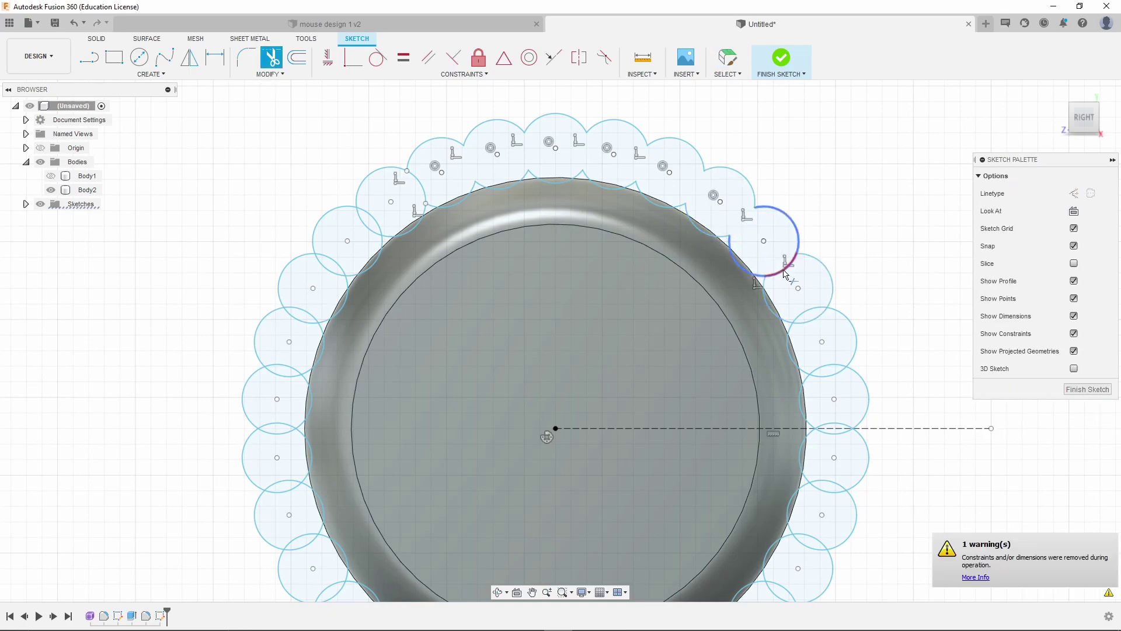
left_click(798, 297)
left_click(815, 332)
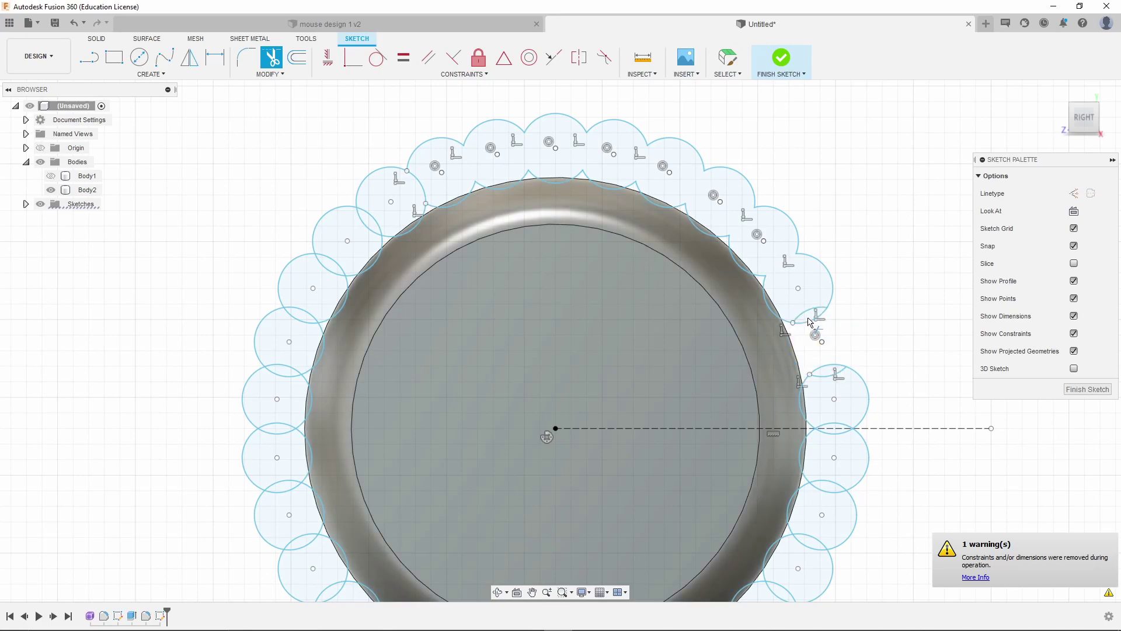
key("Escape")
key("ctrl+z")
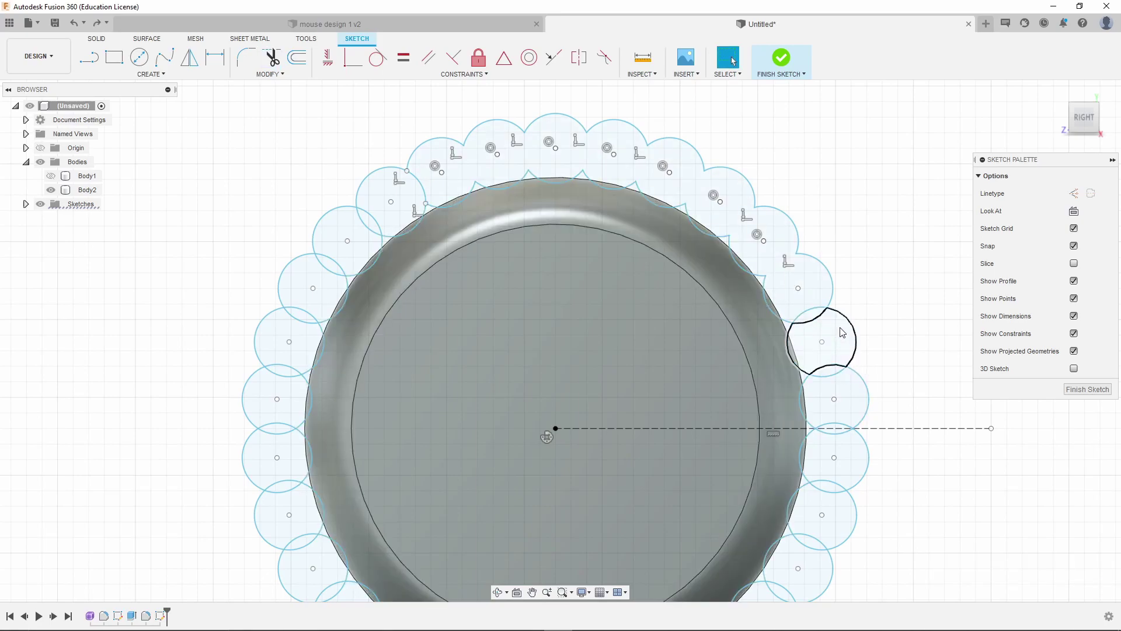
- Trim the remaining overlap below the last joined circle on the right rim and finish the sketch
key("t")
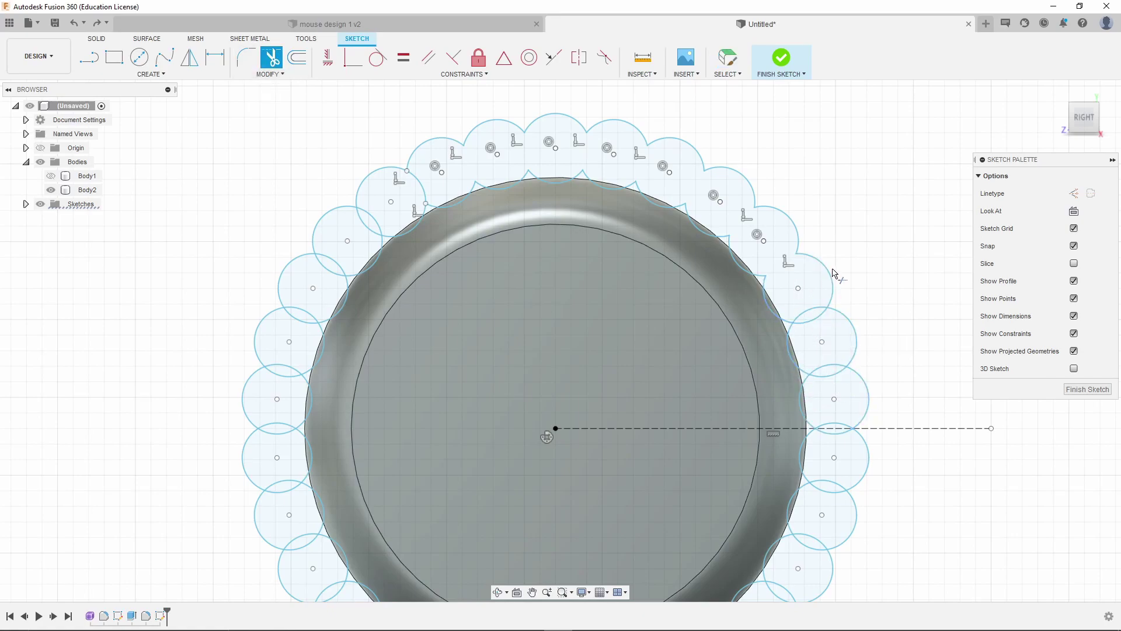
left_click(814, 318)
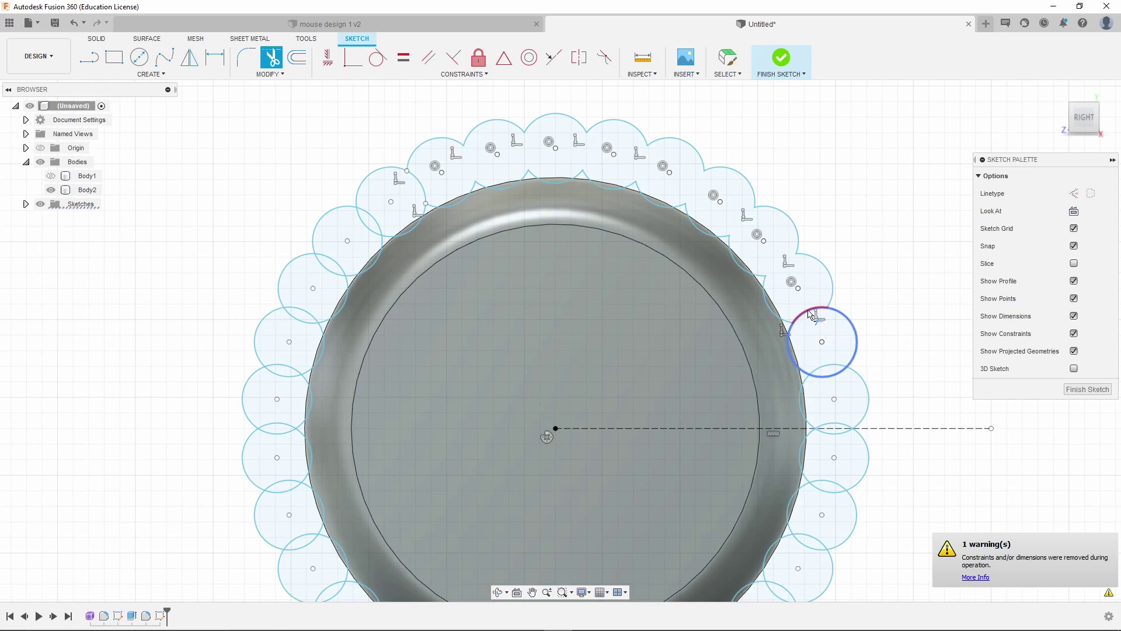
left_click(830, 360)
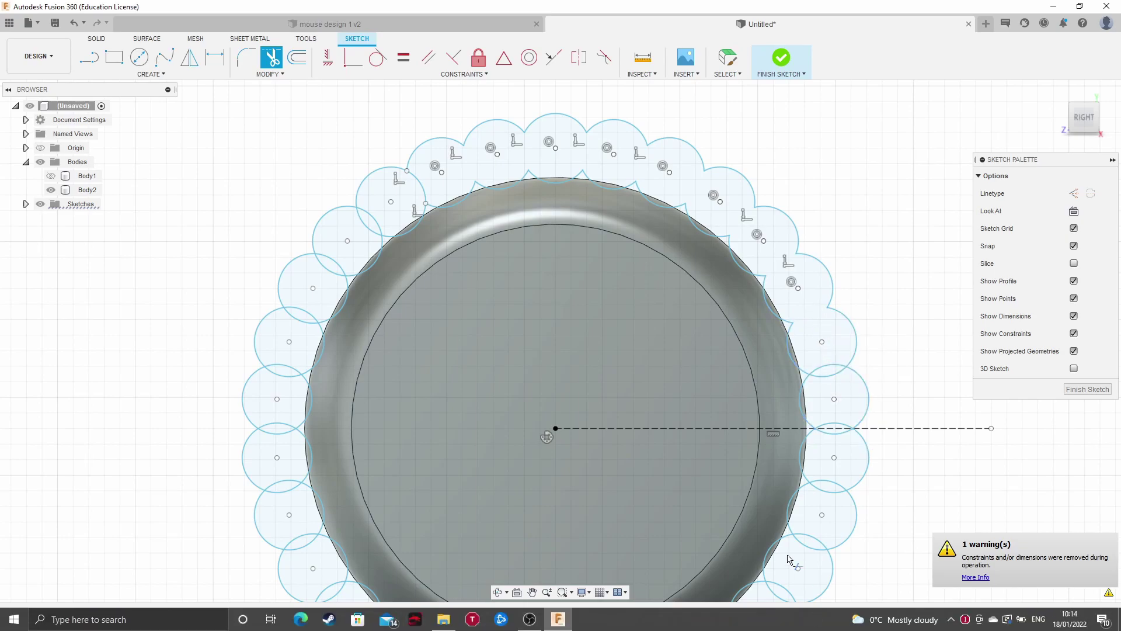
left_click(780, 55)
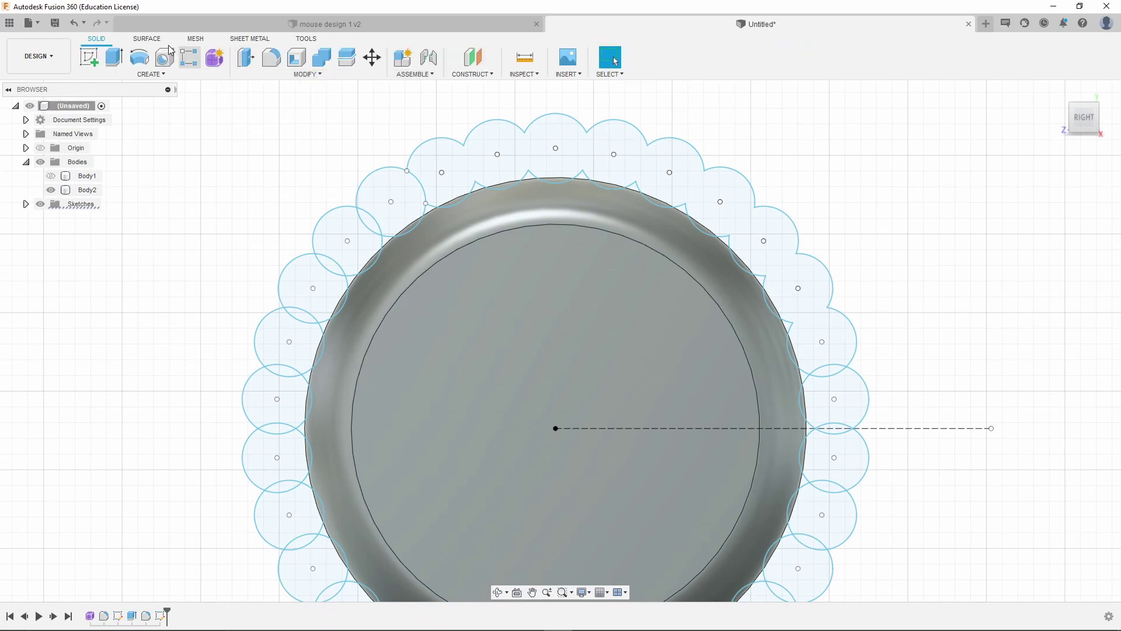
- Start an extrusion with the joined scallop profile and the six adjacent circles down the wheel's left rim as profiles
left_click(115, 59)
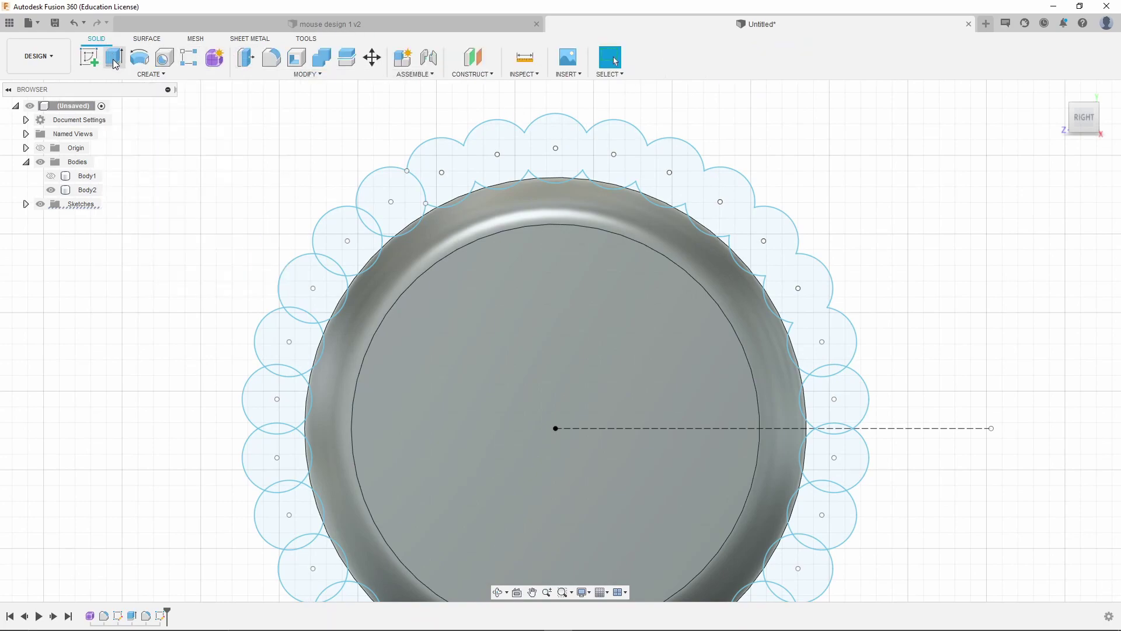
left_click(692, 180)
scroll(543, 306, "down", 3)
middle_click_drag(543, 306, 561, 334, "shift")
scroll(561, 335, "up", 5)
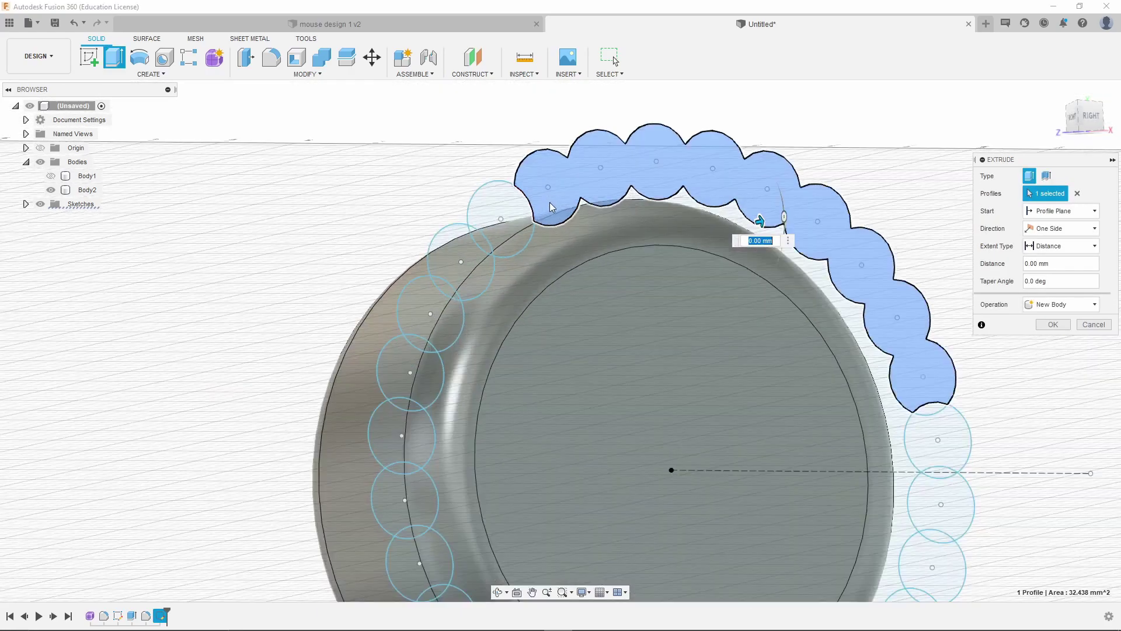
left_click(495, 225)
left_click(451, 272)
left_click(417, 327)
left_click(416, 391)
left_click(387, 462)
left_click(388, 533)
scroll(388, 533, "down", 3)
scroll(429, 383, "up", 1)
scroll(428, 382, "down", 3)
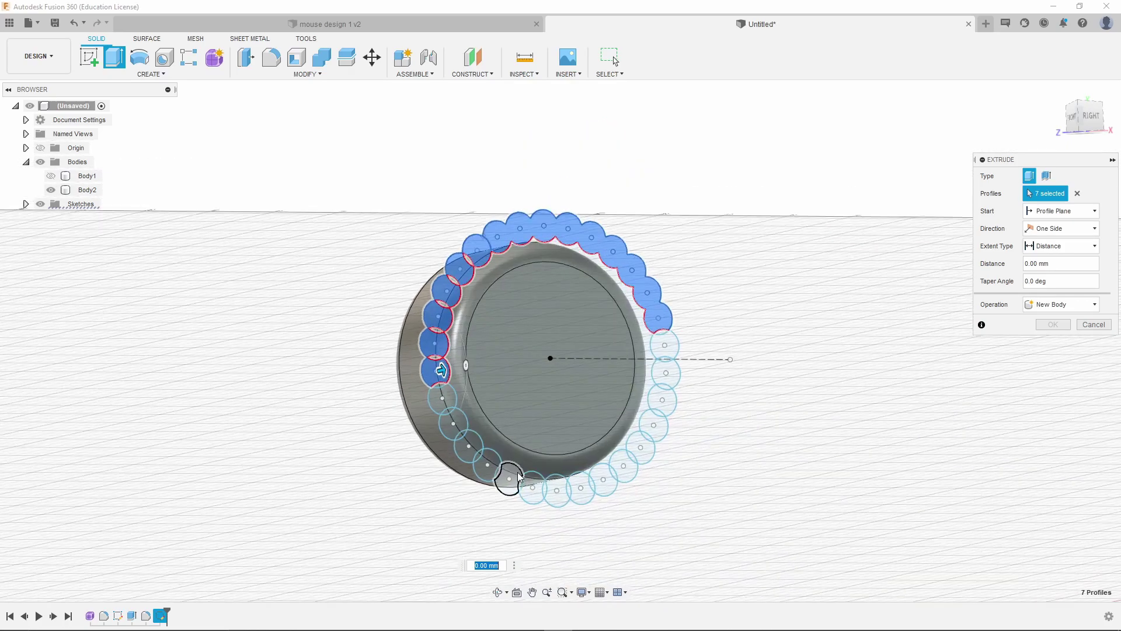
- Add the next six circles around the wheel's lower-left rim to the extrusion profiles
scroll(502, 474, "up", 3)
left_click(409, 361)
left_click(421, 398)
left_click(445, 432)
left_click(473, 460)
left_click(506, 480)
left_click(547, 494)
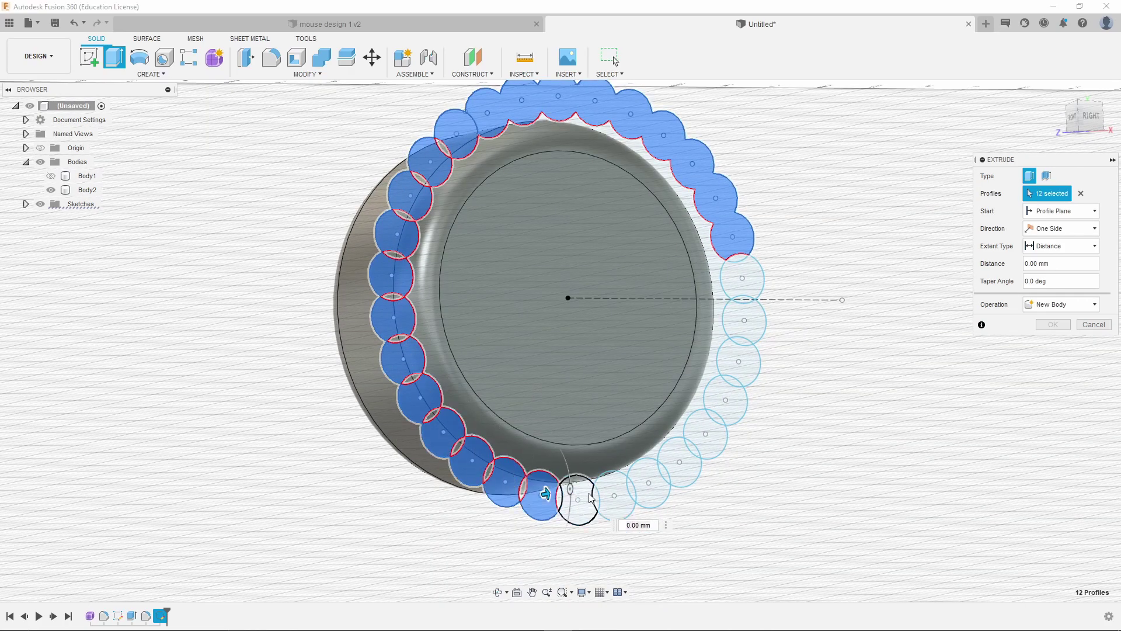
- Add the remaining nine circles from the wheel's underside up its right rim to the extrusion profiles
left_click(587, 498)
left_click(618, 492)
left_click(649, 480)
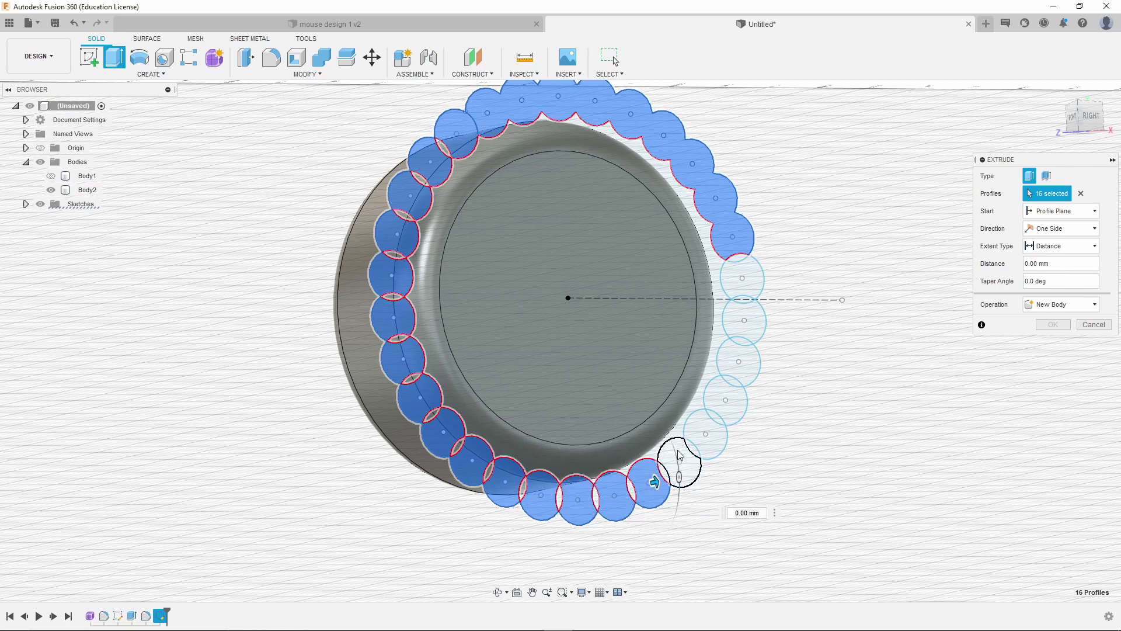
left_click(679, 459)
left_click(704, 434)
left_click(726, 401)
left_click(738, 361)
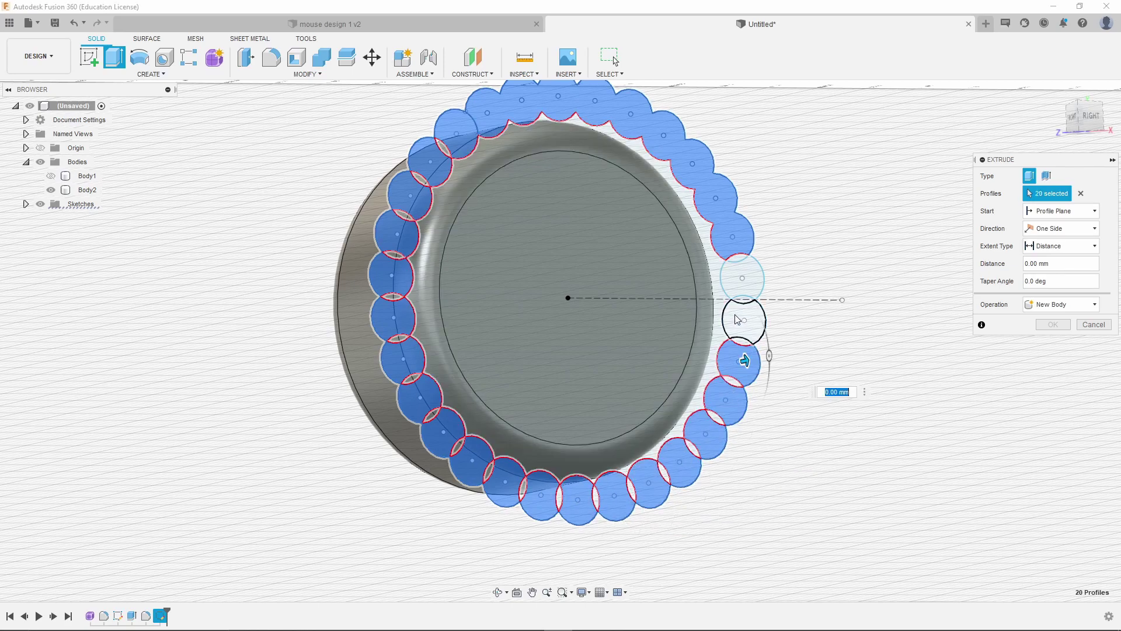
left_click(744, 320)
left_click(743, 279)
- Extrude the selected profiles -19.50 mm through the wheel as a cut to form the rim grooves
middle_click_drag(742, 279, 577, 369, "shift")
left_click_drag(716, 259, 354, 267)
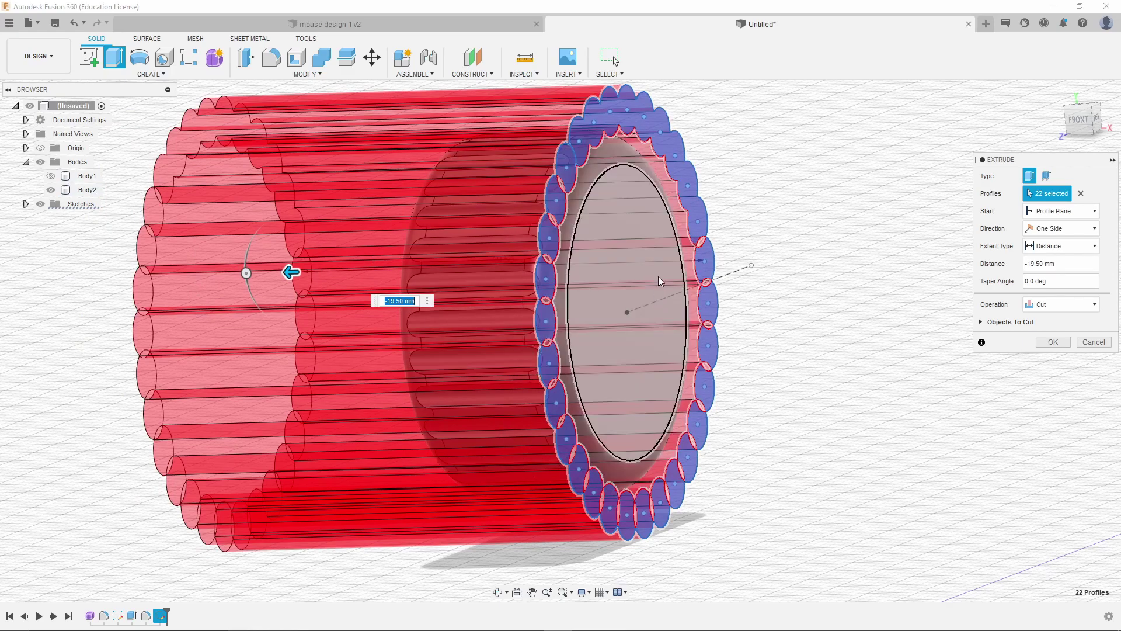
middle_click_drag(450, 405, 619, 416, "shift")
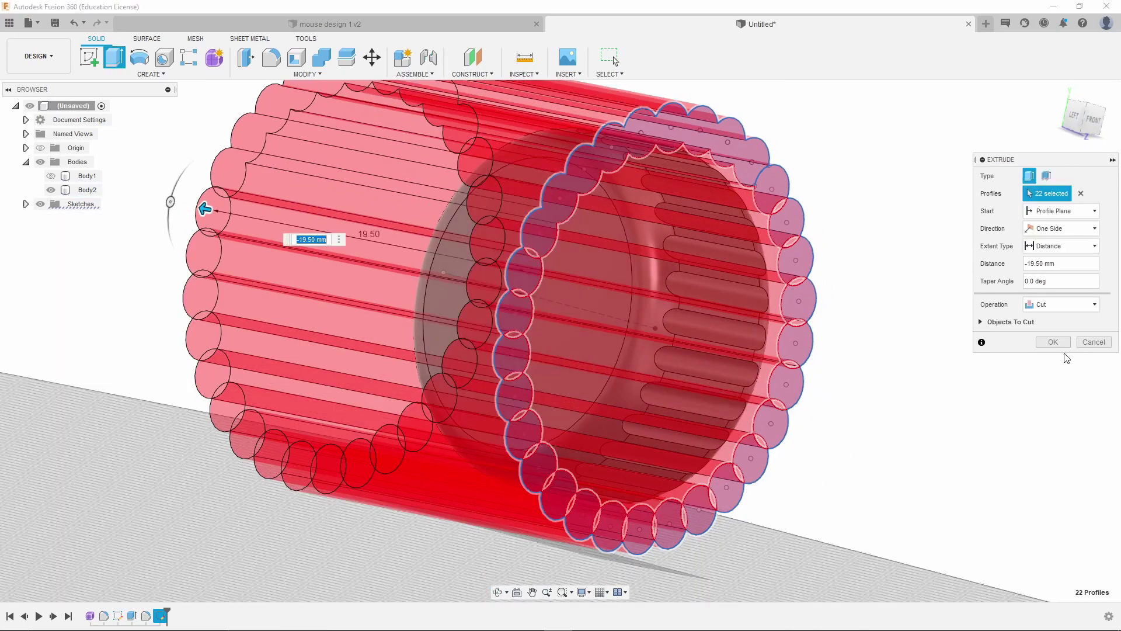
left_click(1064, 339)
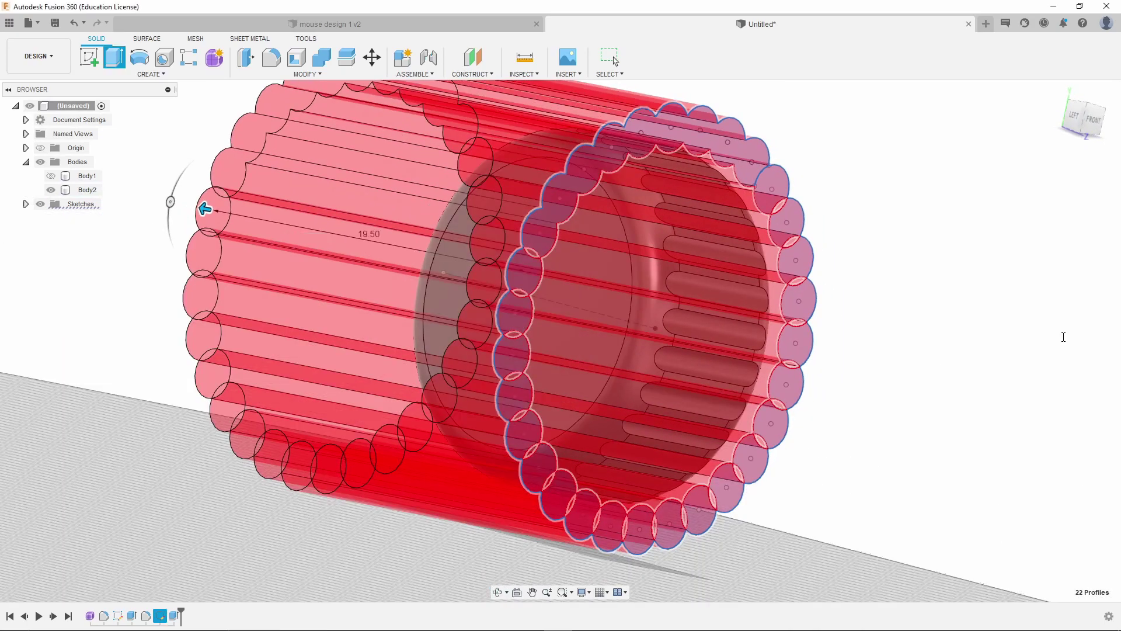
key("Escape")
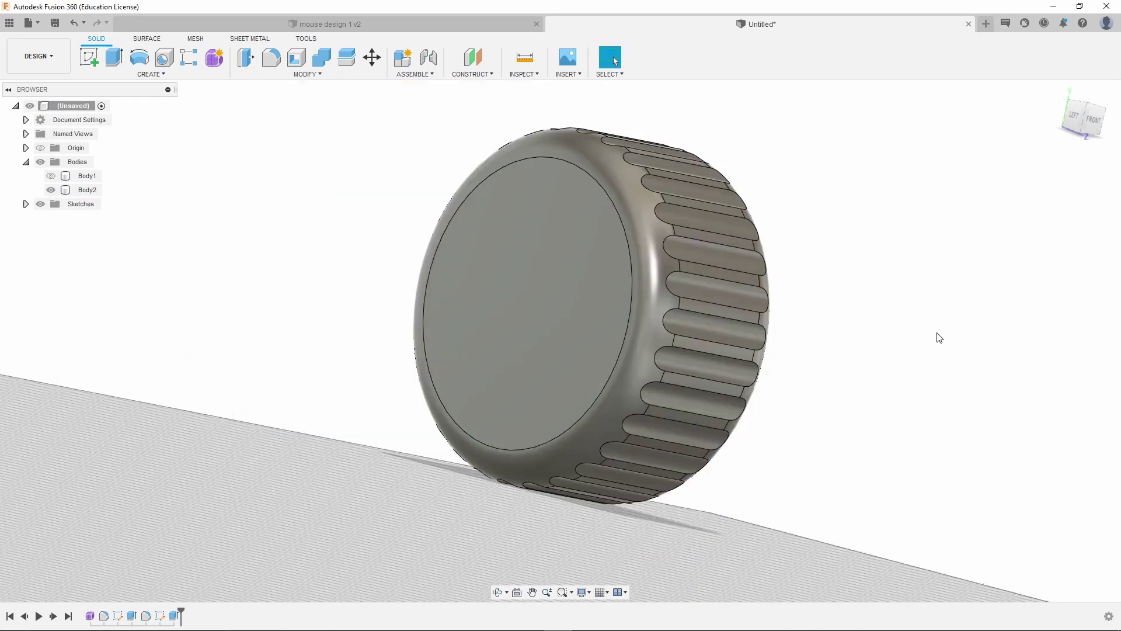
- Show the mouse body again and check how the grooved scroll wheel sits in its upper surface
middle_click_drag(1007, 281, 777, 330, "shift")
key("Escape")
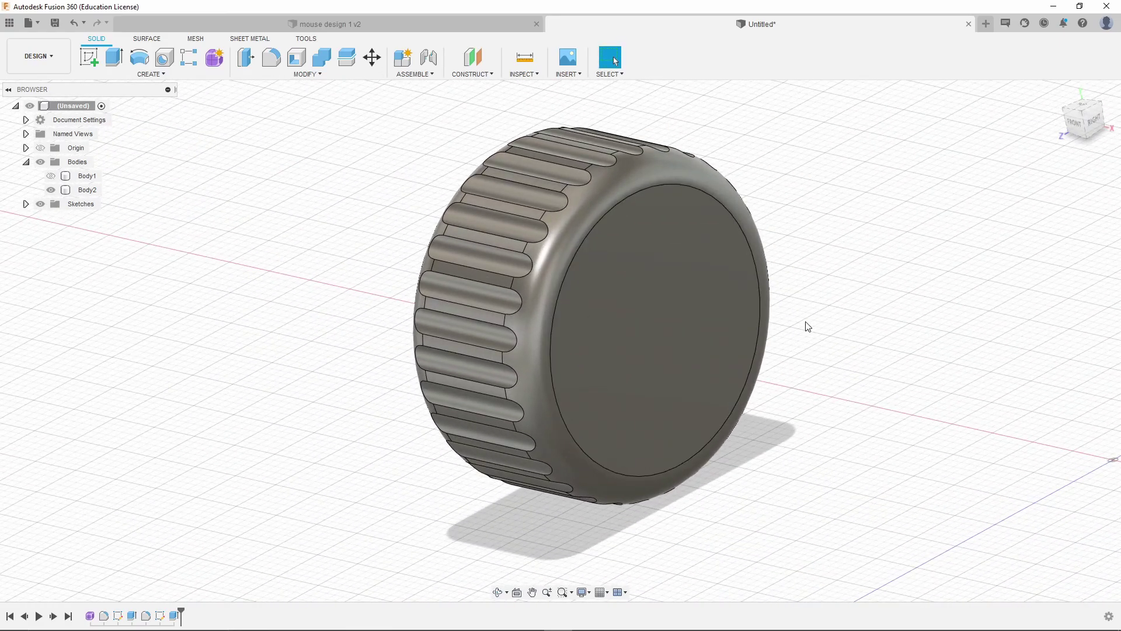
left_click(61, 175)
left_click(51, 175)
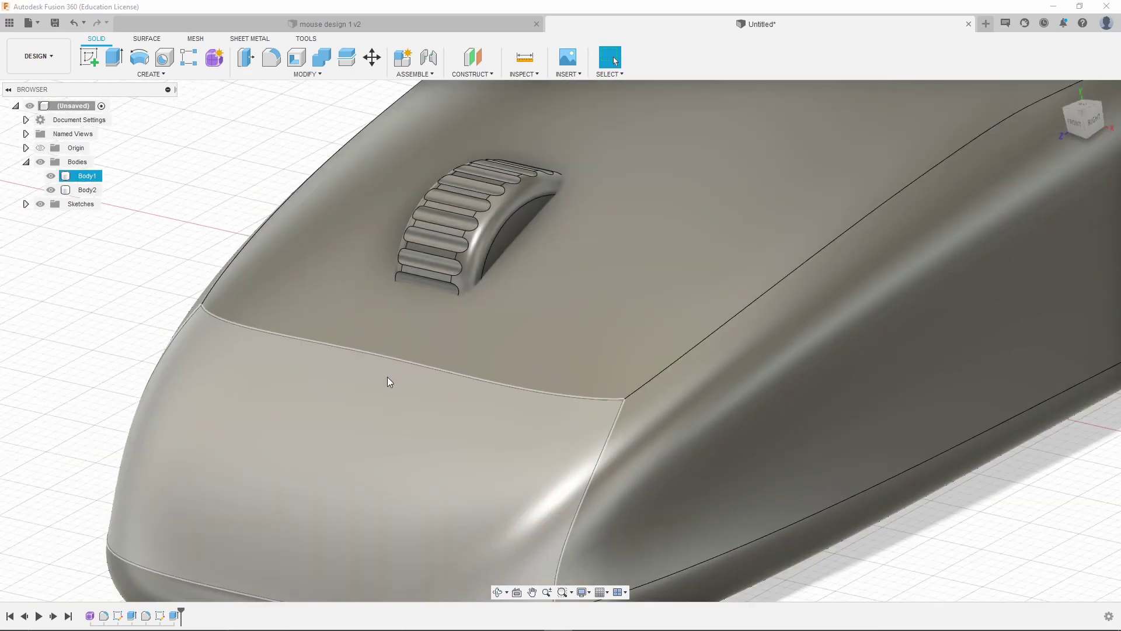
scroll(548, 348, "down", 5)
scroll(490, 352, "up", 5)
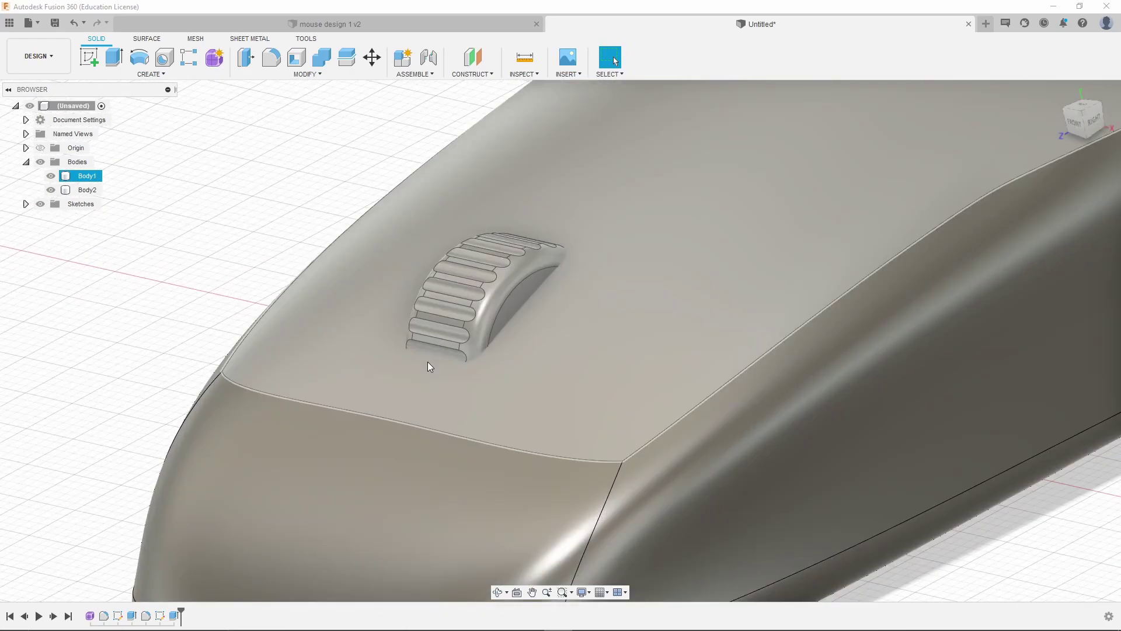
left_click(499, 251)
left_click(433, 255)
scroll(433, 255, "down", 5)
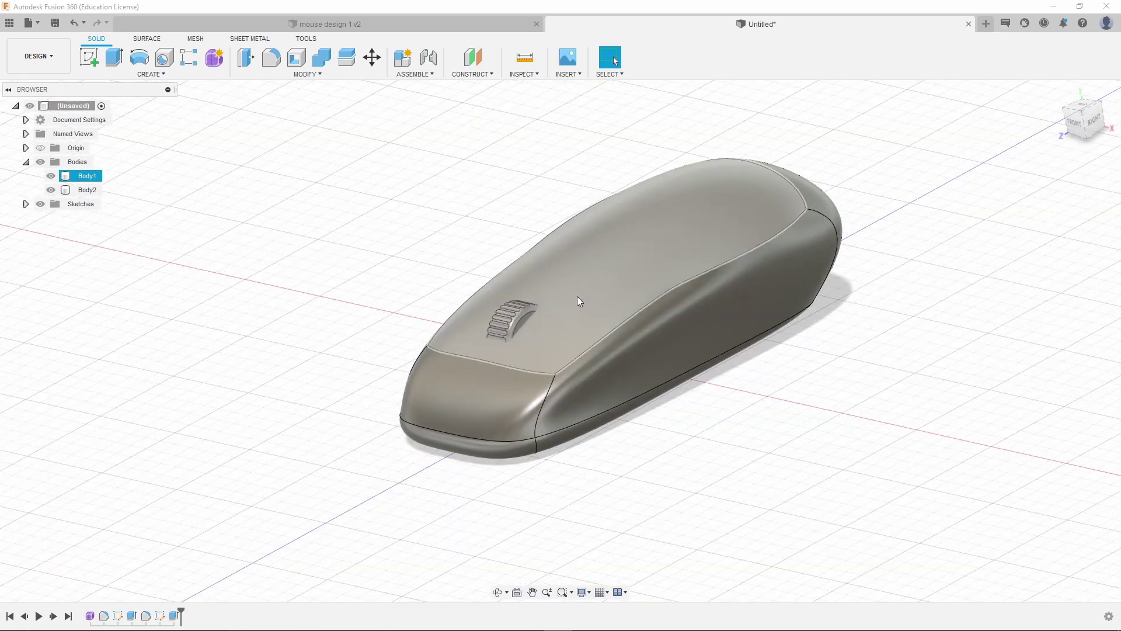
left_click(435, 261)
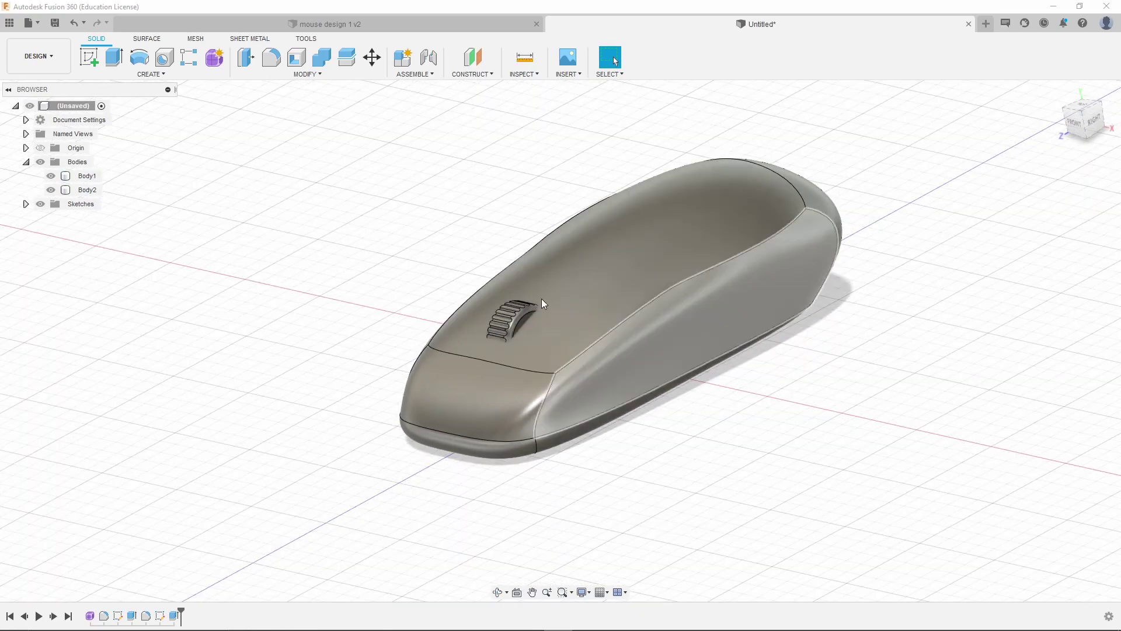
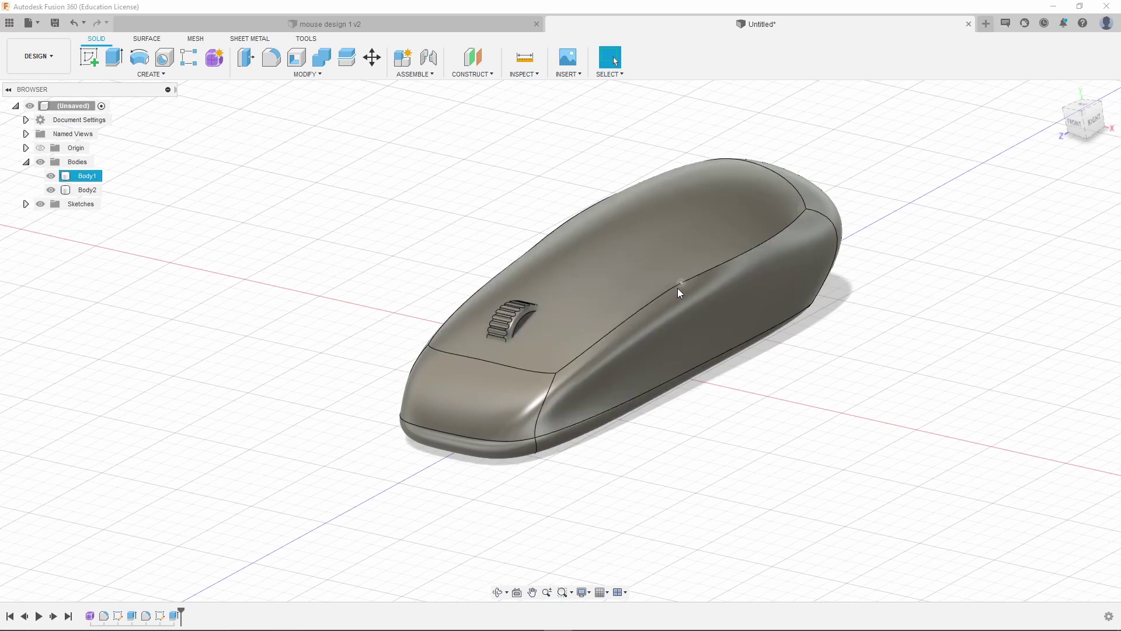
- Examine the mouse body and scroll wheel from above, the side and the front
middle_click_drag(670, 216, 689, 274, "shift")
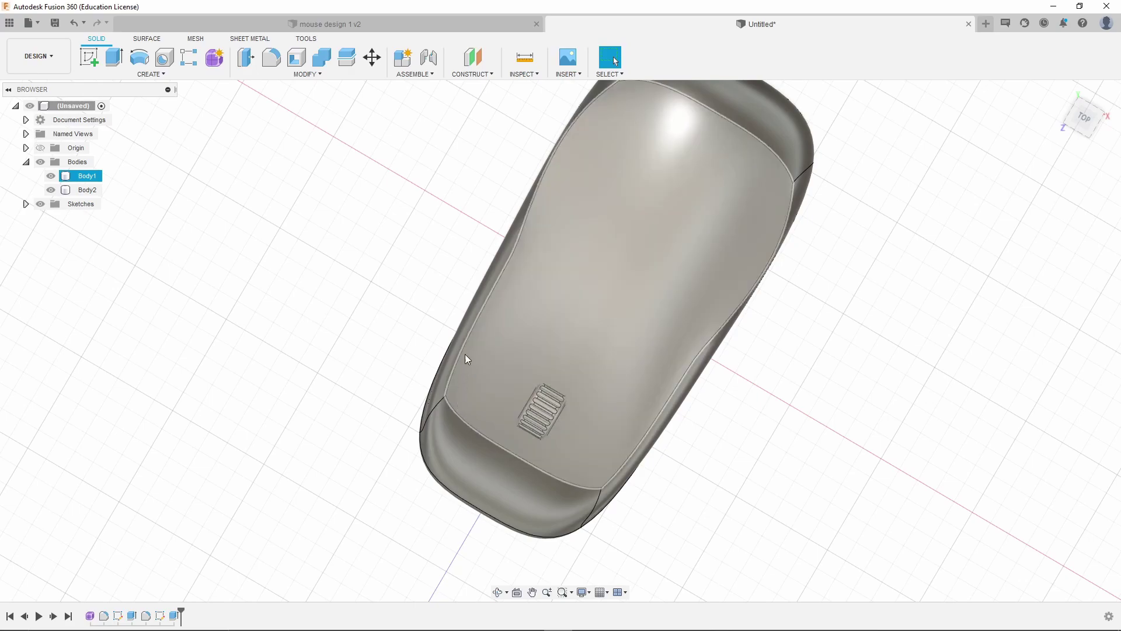
middle_click_drag(562, 522, 642, 304, "shift")
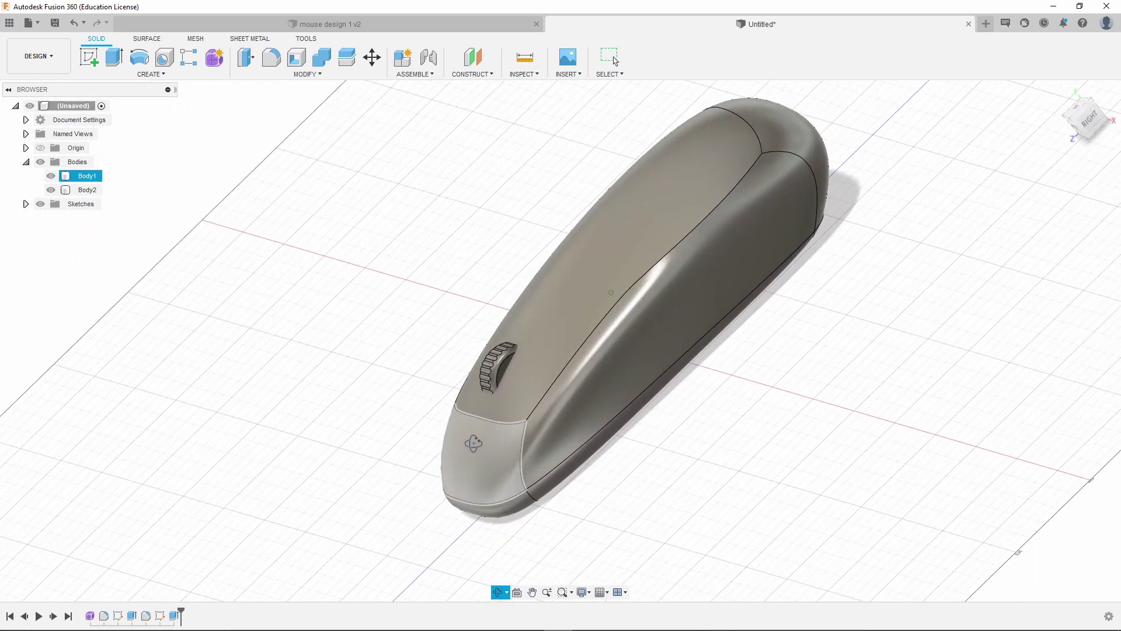
left_click(816, 156)
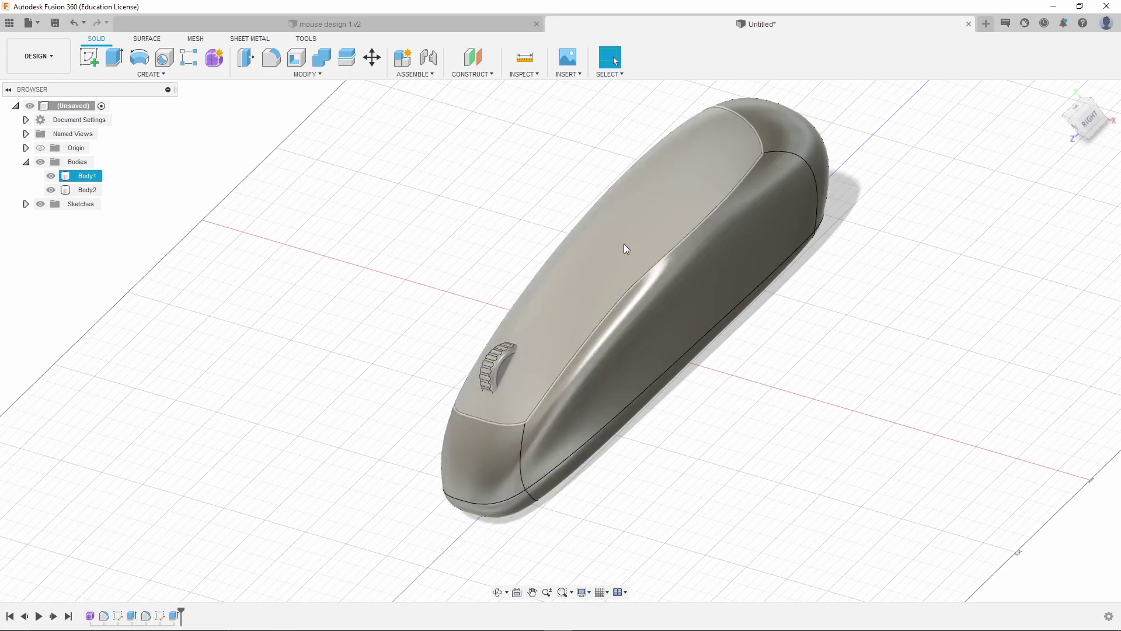
left_click(346, 194)
left_click(521, 482)
middle_click_drag(475, 465, 547, 345, "shift")
left_click(551, 323)
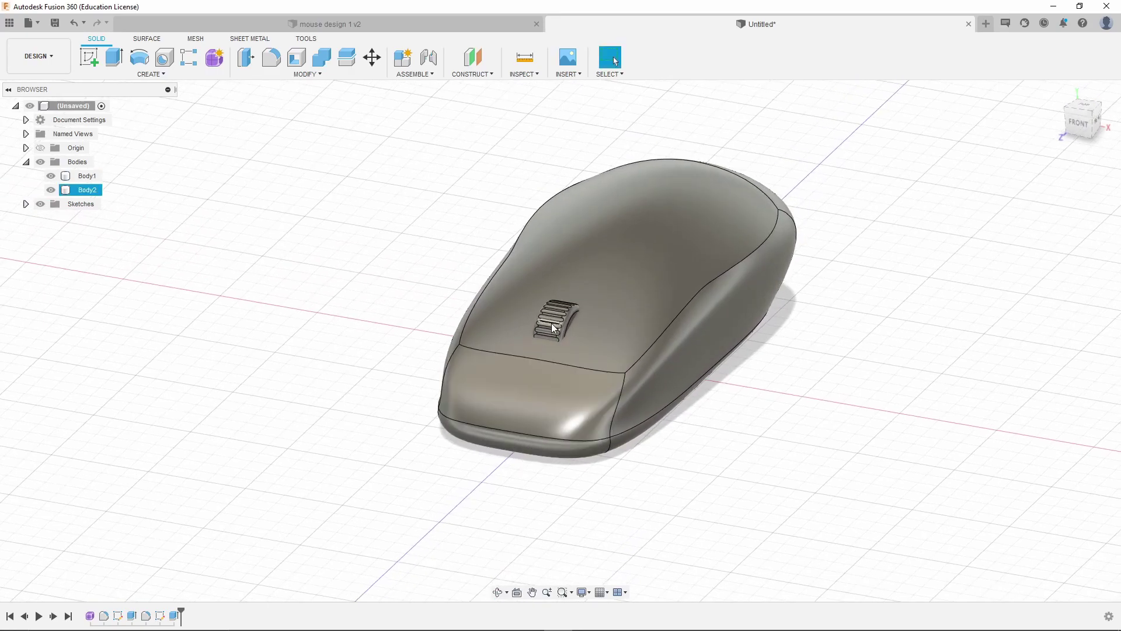
left_click(508, 417)
left_click(569, 326)
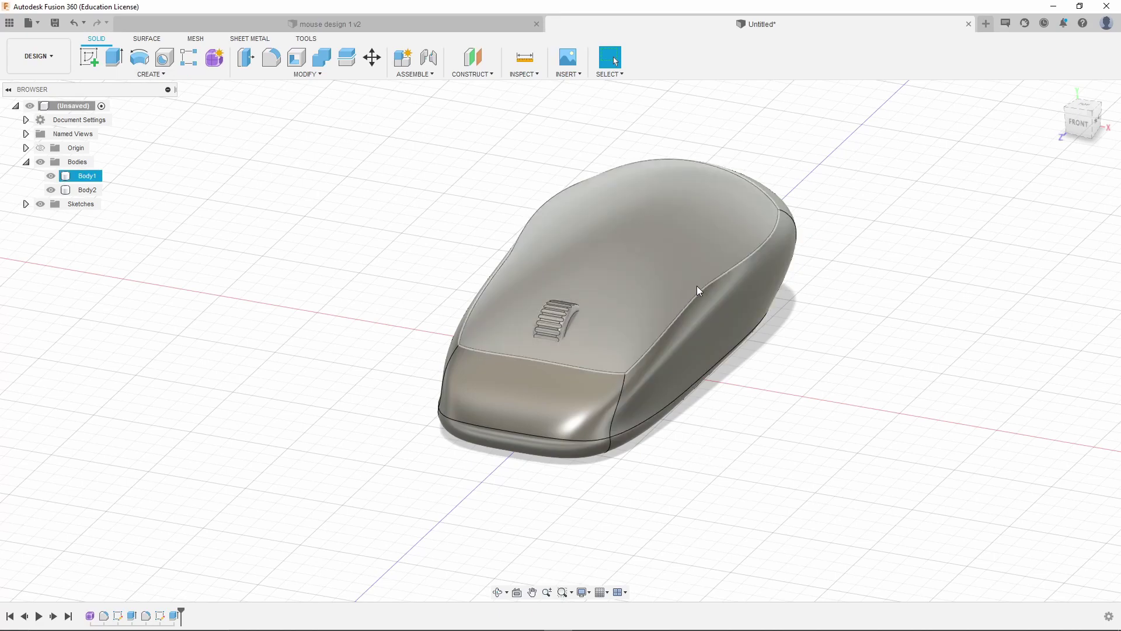
left_click(229, 251)
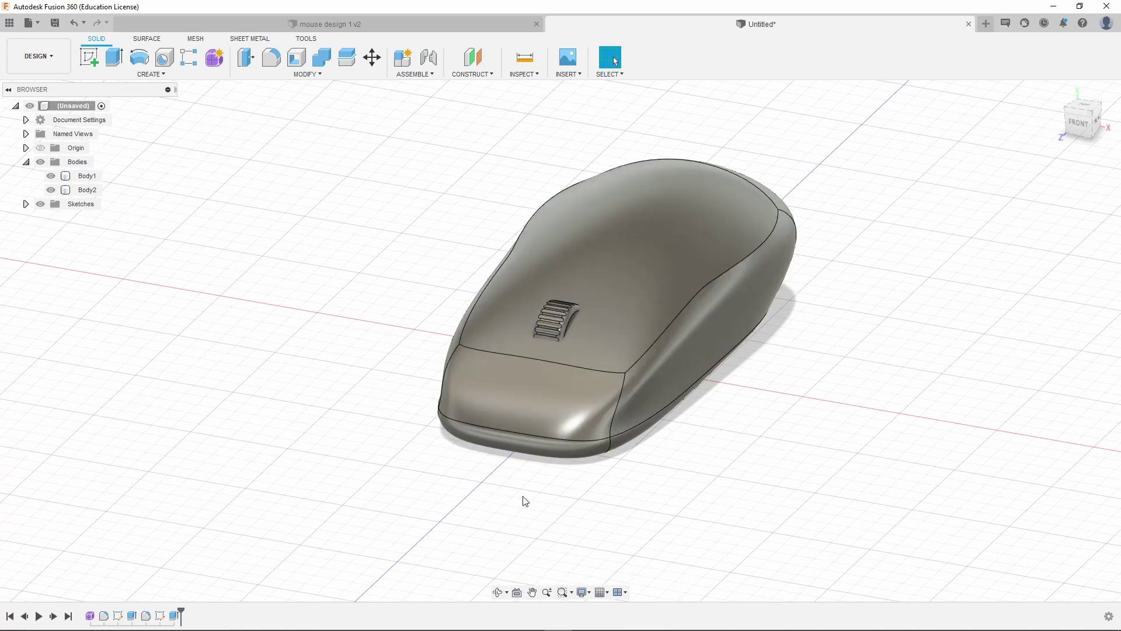
- Examine the mouse's side profile and flat underside from several angles
middle_click_drag(721, 528, 676, 493, "shift")
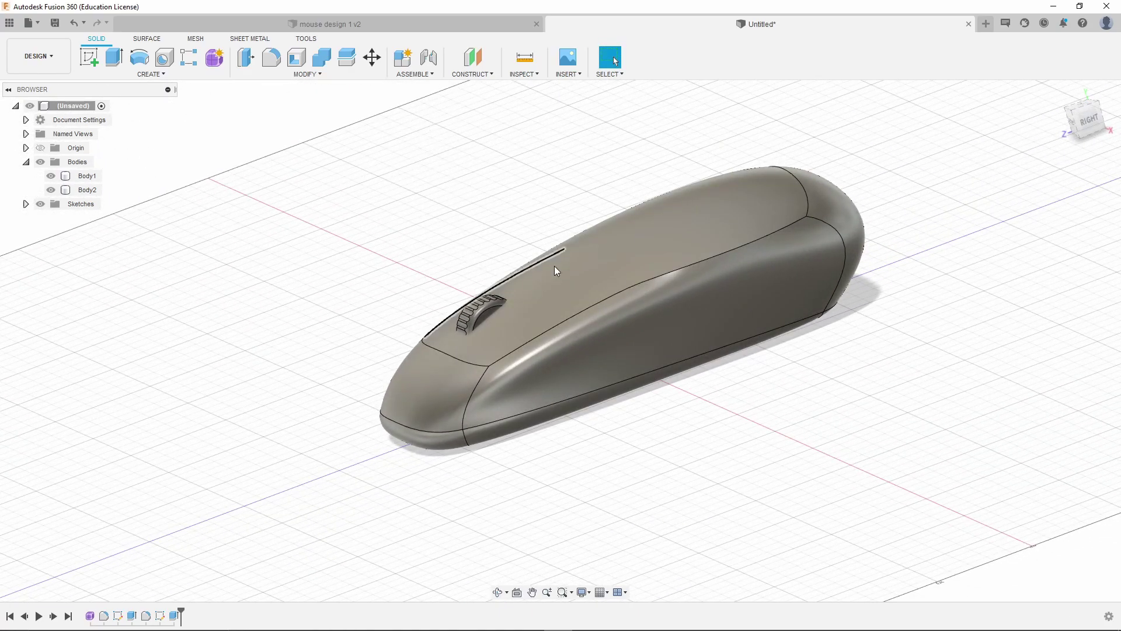
left_click(612, 273)
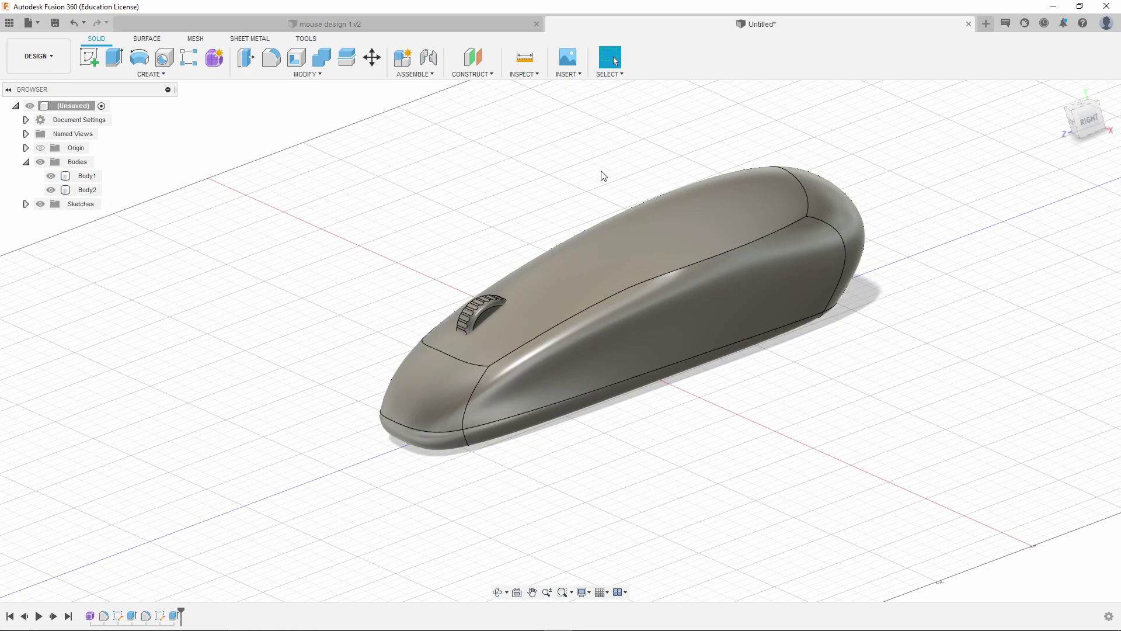
middle_click_drag(88, 175, 303, 311, "shift")
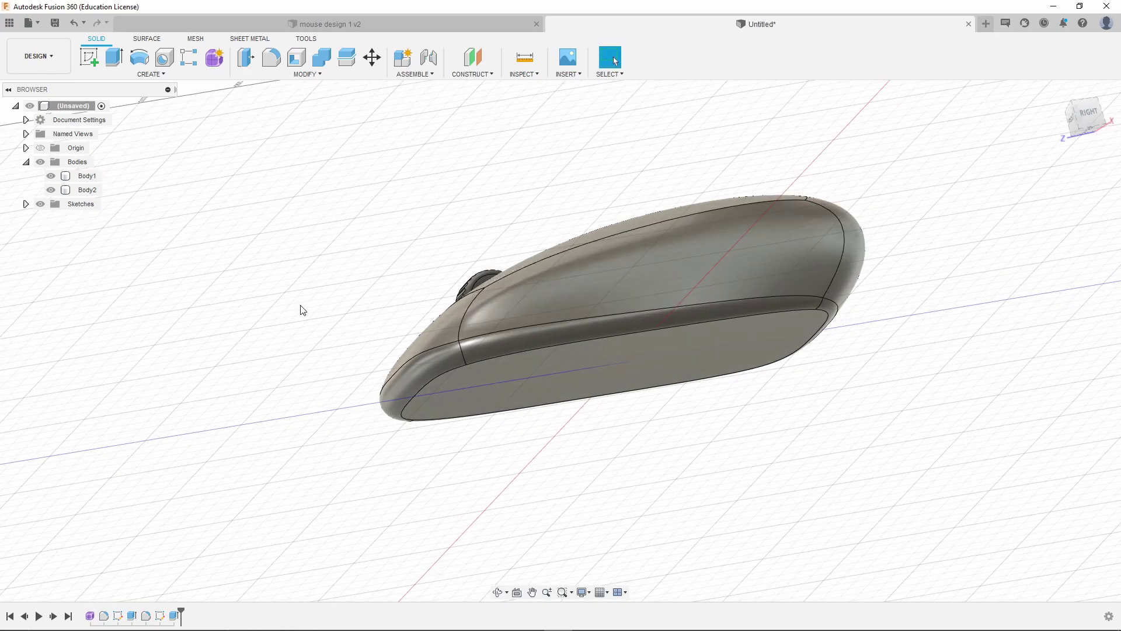
middle_click_drag(342, 414, 516, 408, "shift")
left_click(516, 407)
left_click(500, 425)
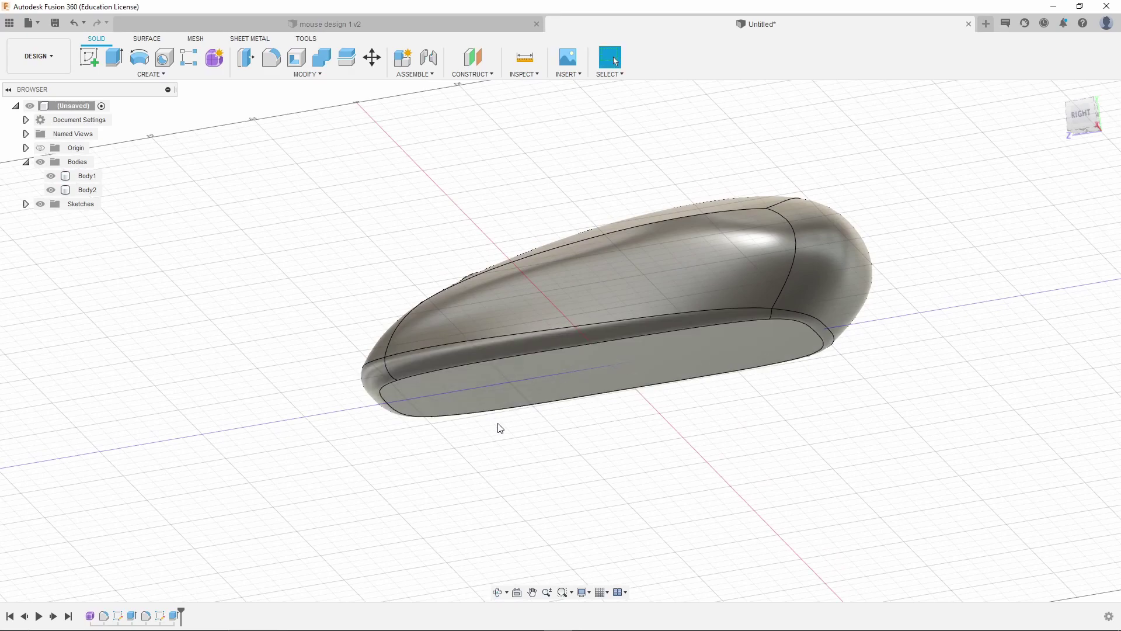
middle_click_drag(467, 169, 498, 202, "shift")
left_click(538, 256)
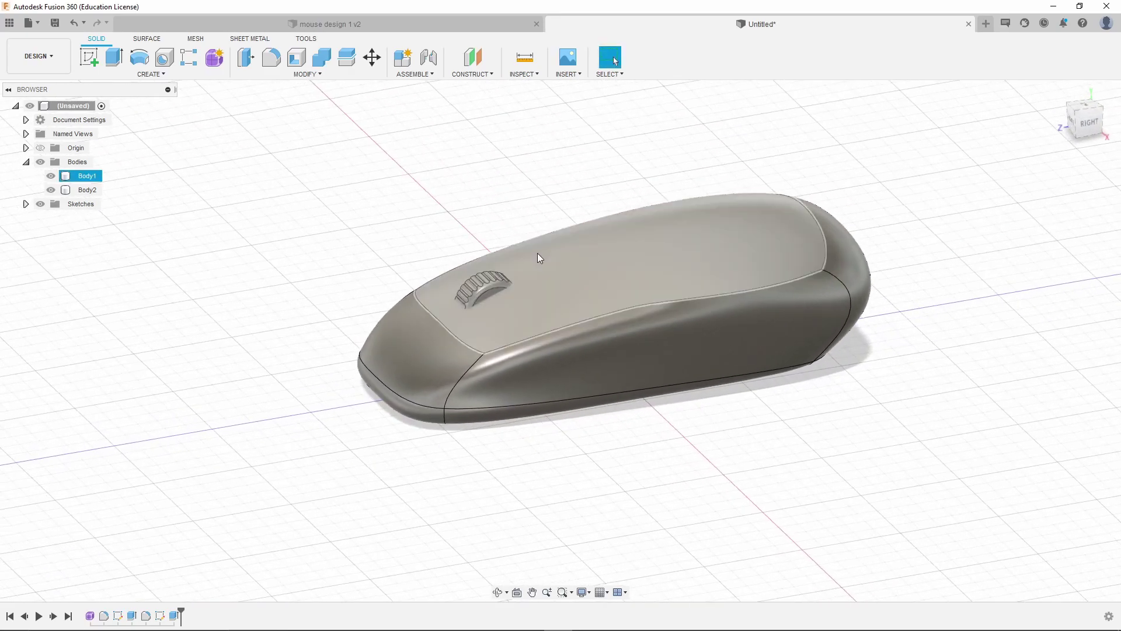
- Start creating an offset construction plane
left_click(473, 67)
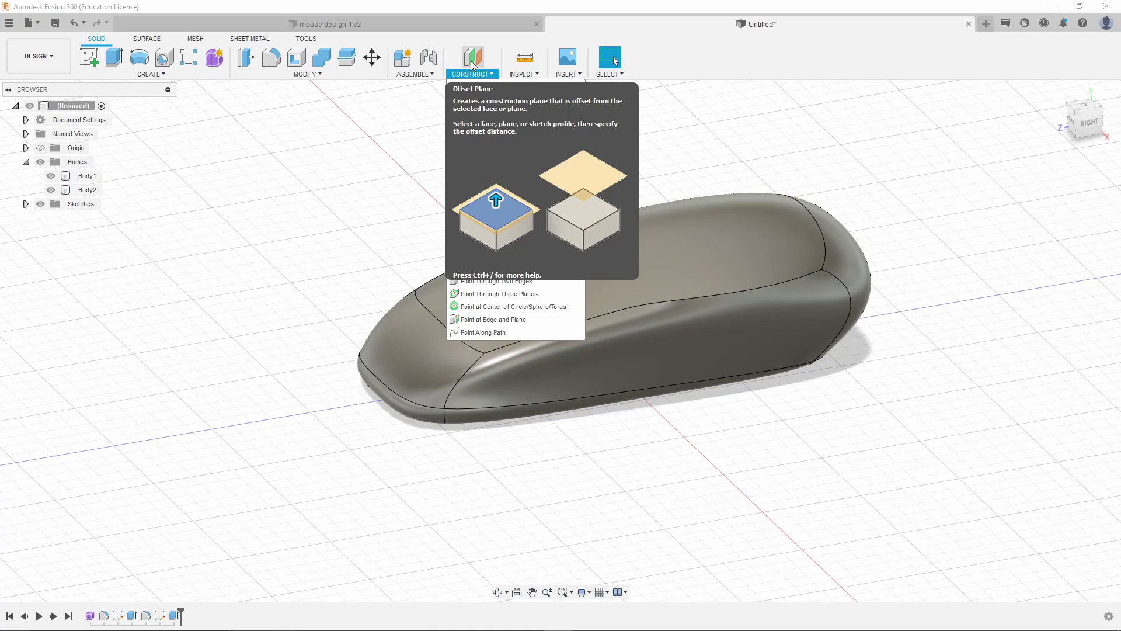
left_click(475, 88)
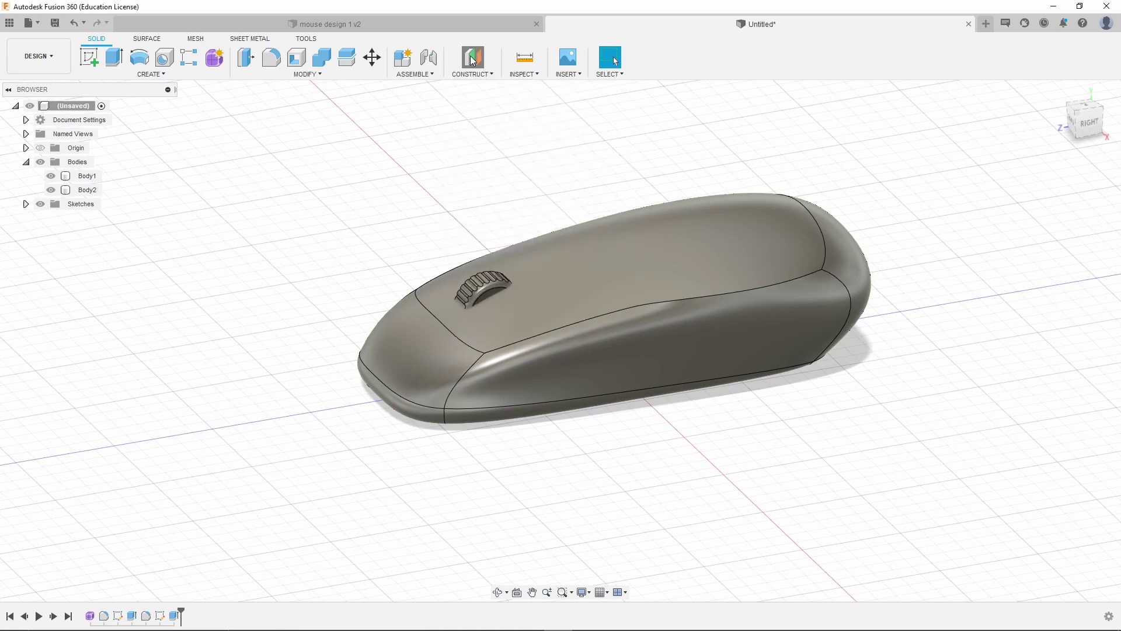
- Create a construction plane offset 40 mm upward from the horizontal XZ origin plane
middle_click_drag(617, 492, 628, 485, "shift")
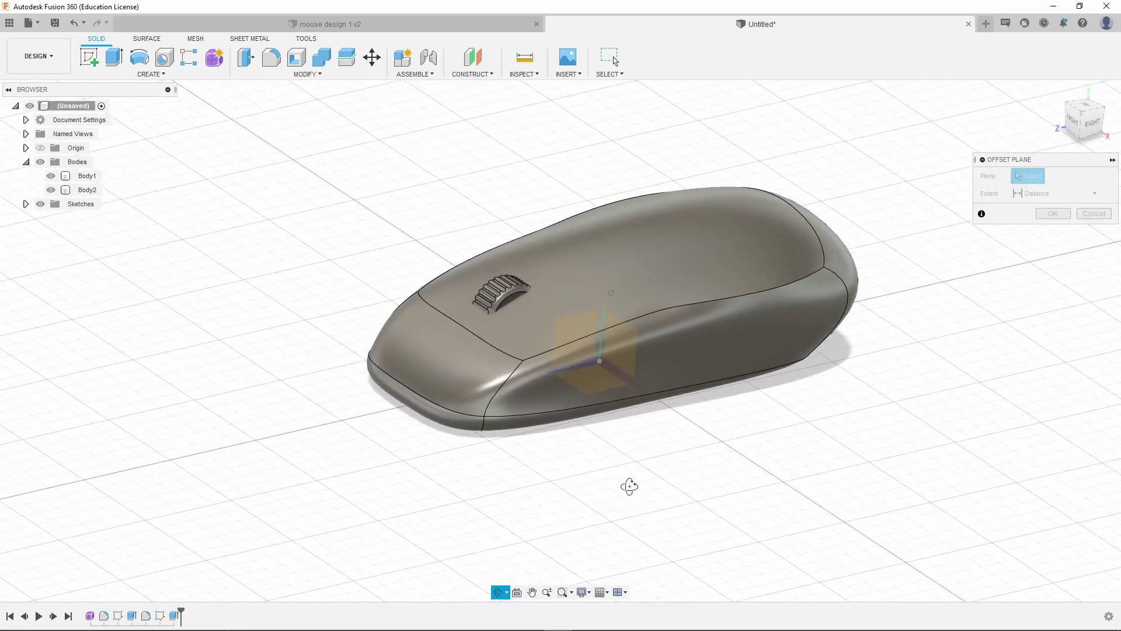
left_click(602, 387)
left_click_drag(595, 383, 609, 167)
middle_click_drag(610, 168, 579, 275, "shift")
left_click_drag(544, 120, 650, 194)
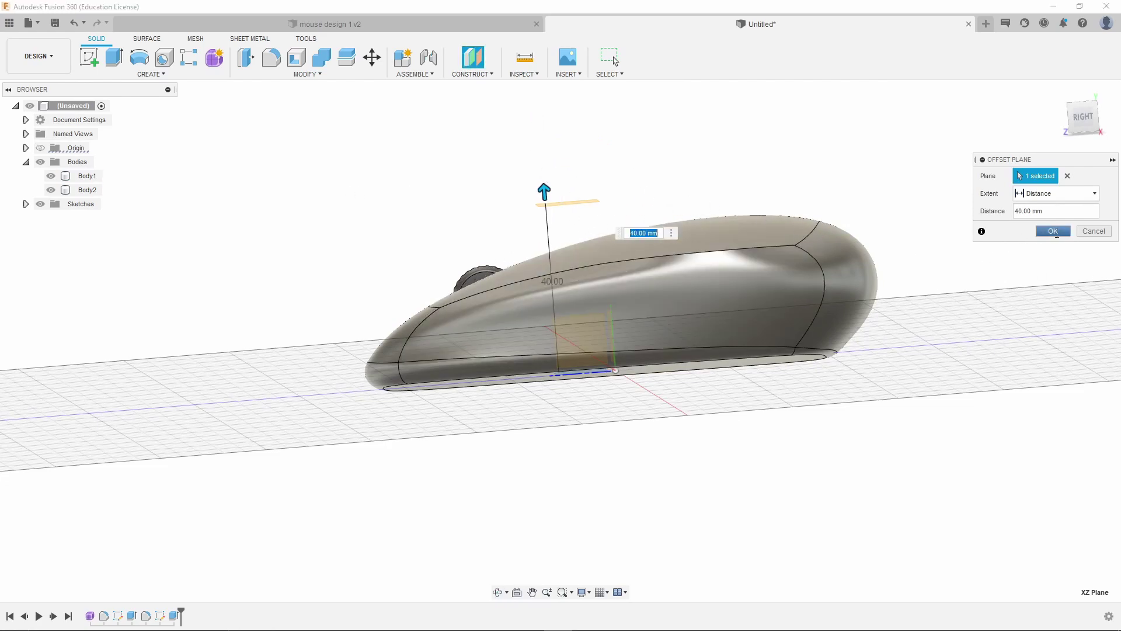
left_click(1053, 231)
middle_click_drag(807, 313, 618, 242, "shift")
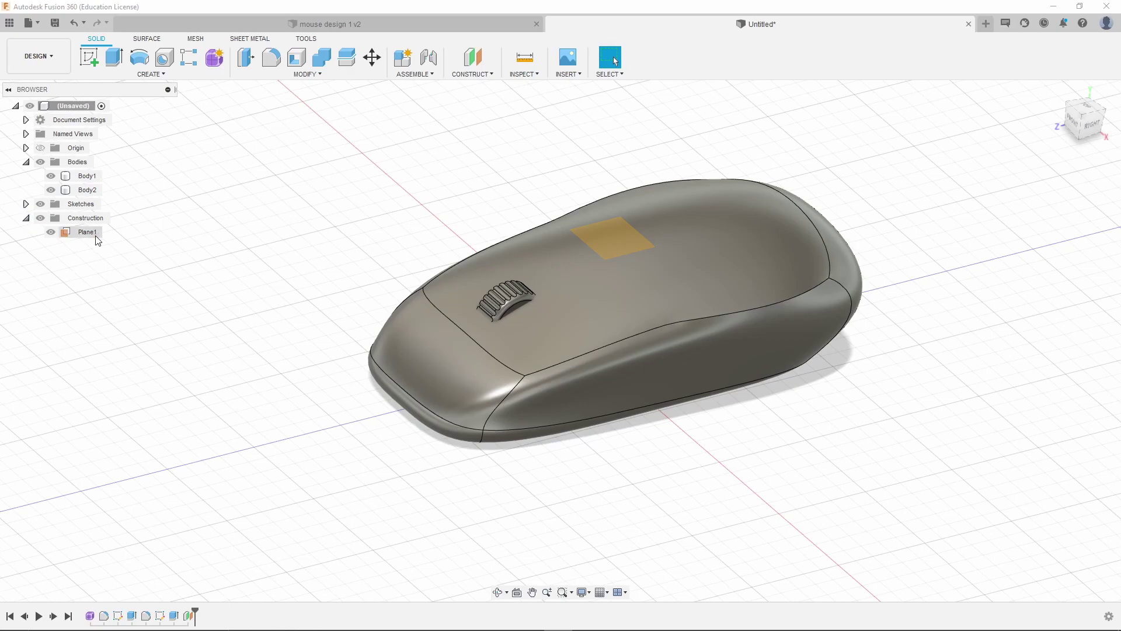
left_click(51, 231)
left_click(51, 231)
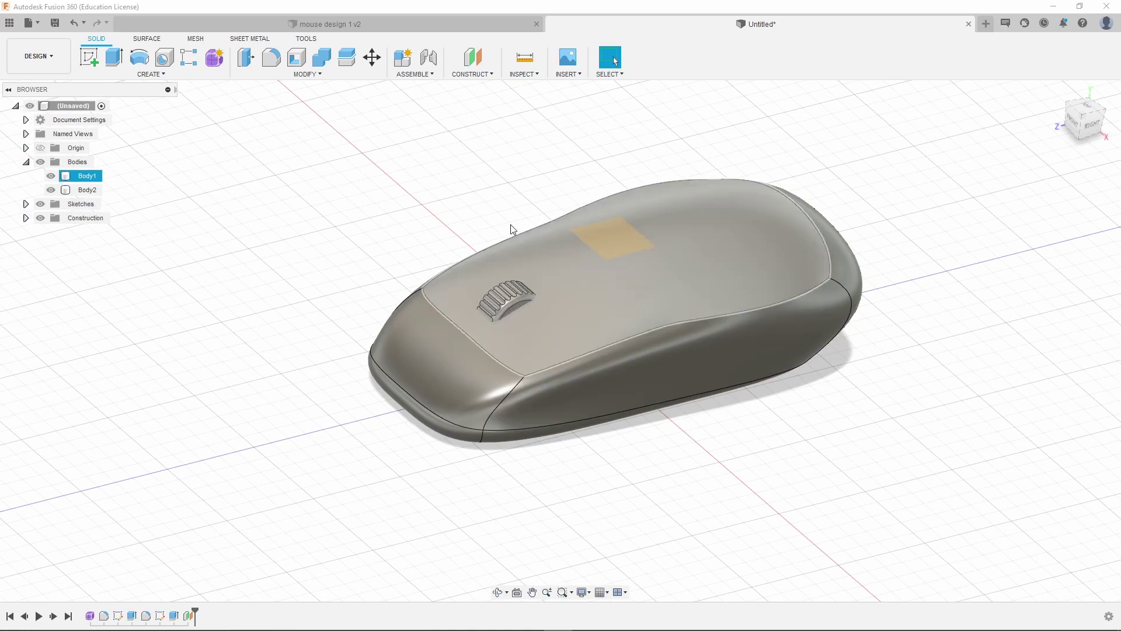
- Start a sketch on the offset construction plane above the mouse body
left_click(91, 58)
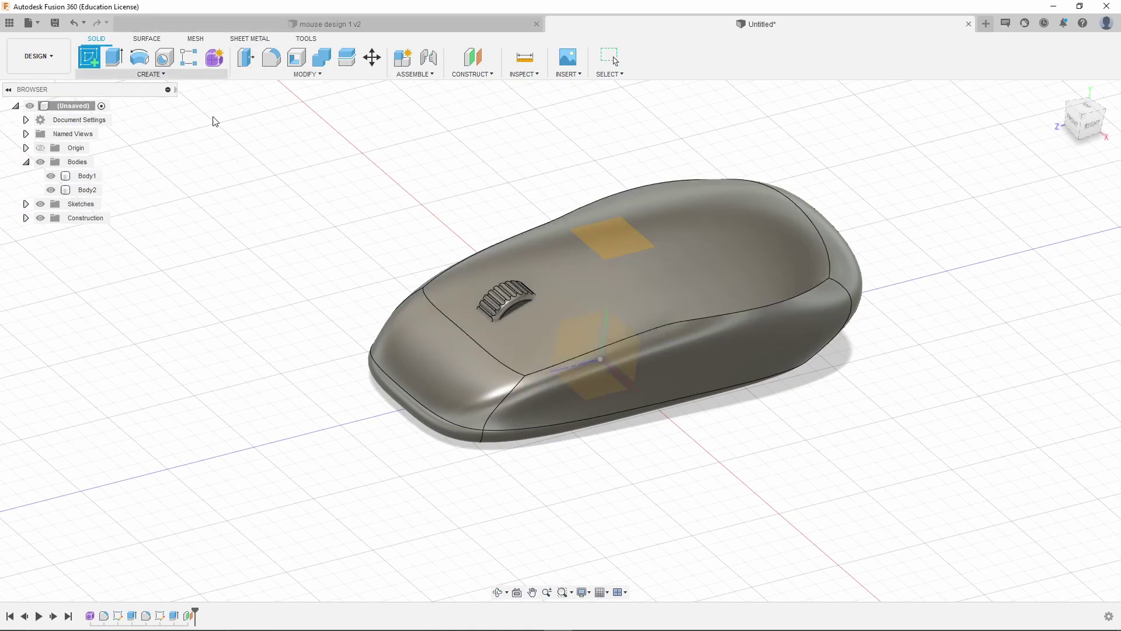
left_click(620, 237)
scroll(531, 536, "down", 1)
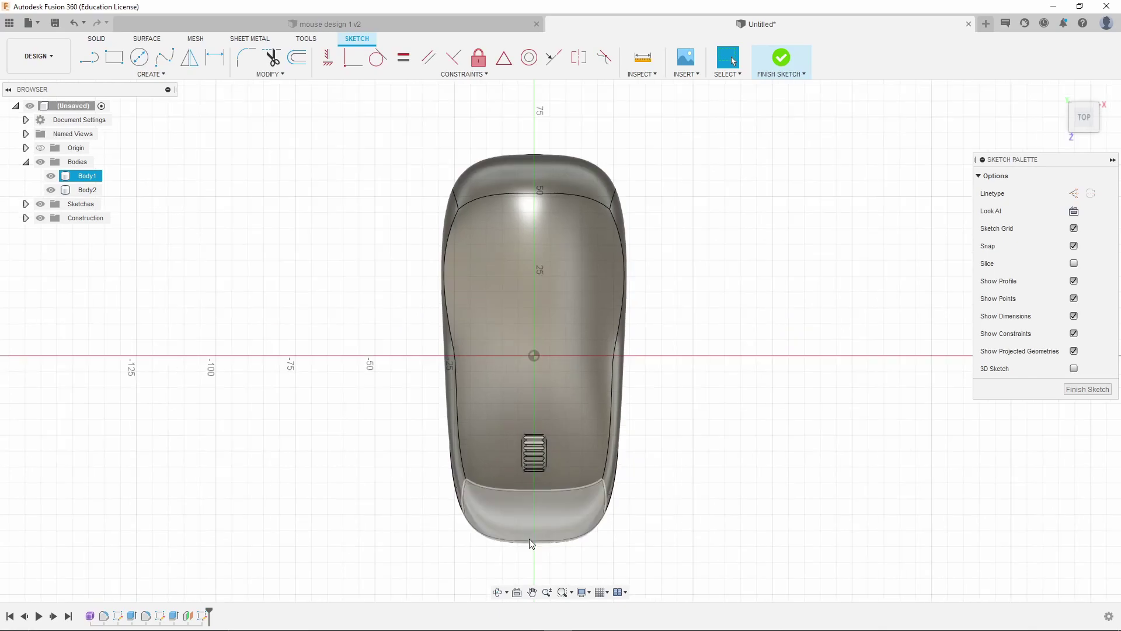
scroll(548, 510, "up", 5)
scroll(590, 514, "up", 2)
scroll(544, 517, "down", 4)
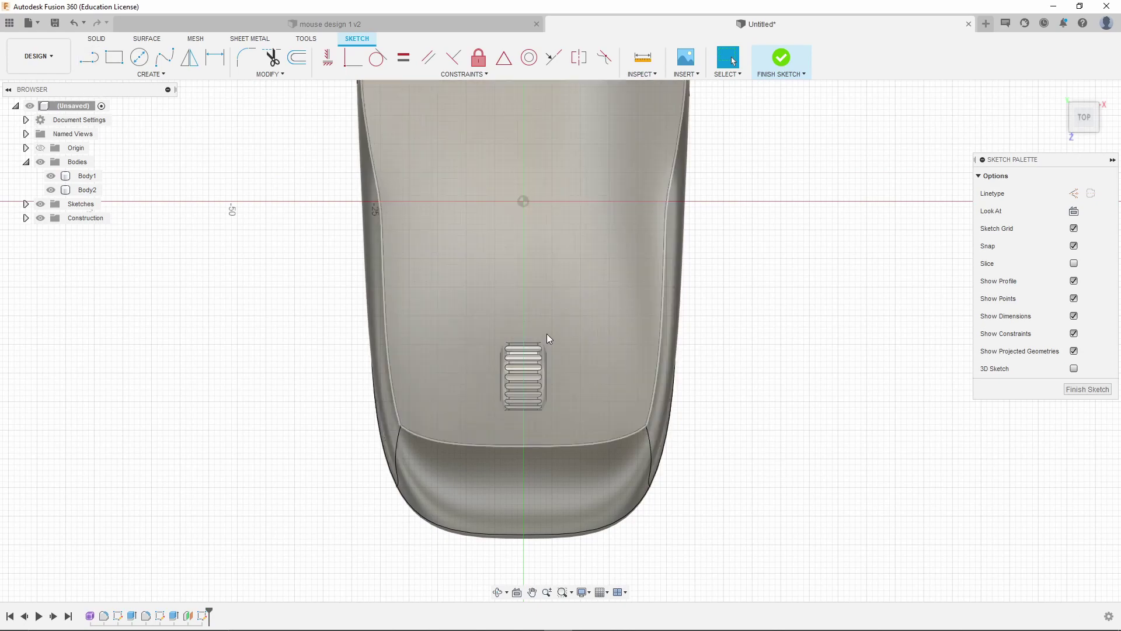
- Sketch a vertical line about 38 mm long on the mouse's centre axis, running through the scroll wheel to the front
left_click(90, 58)
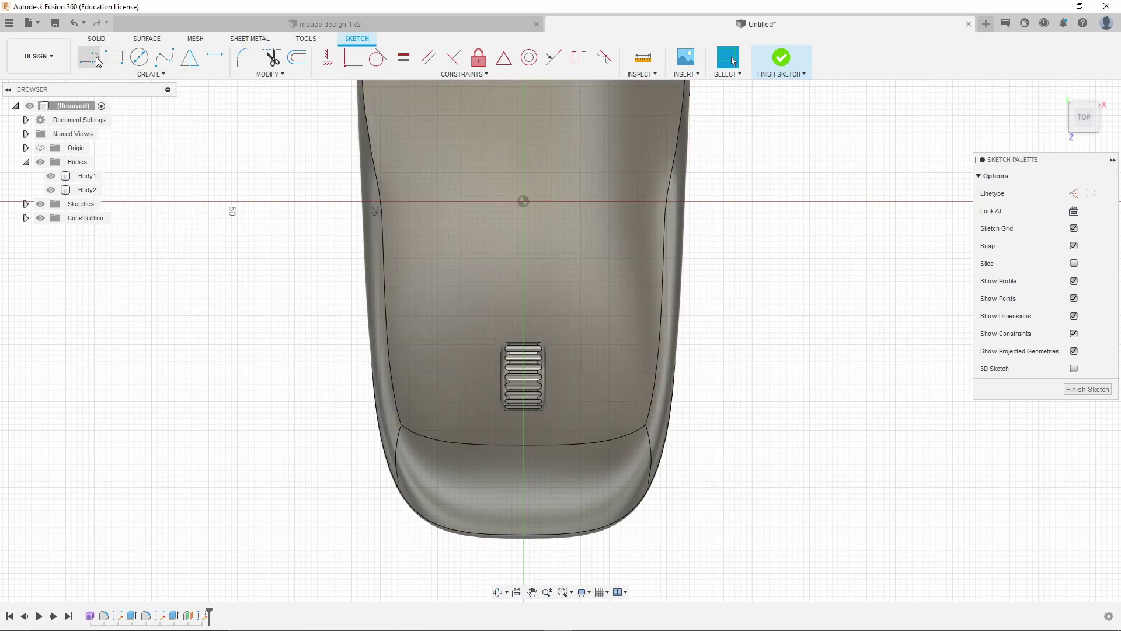
left_click(523, 287)
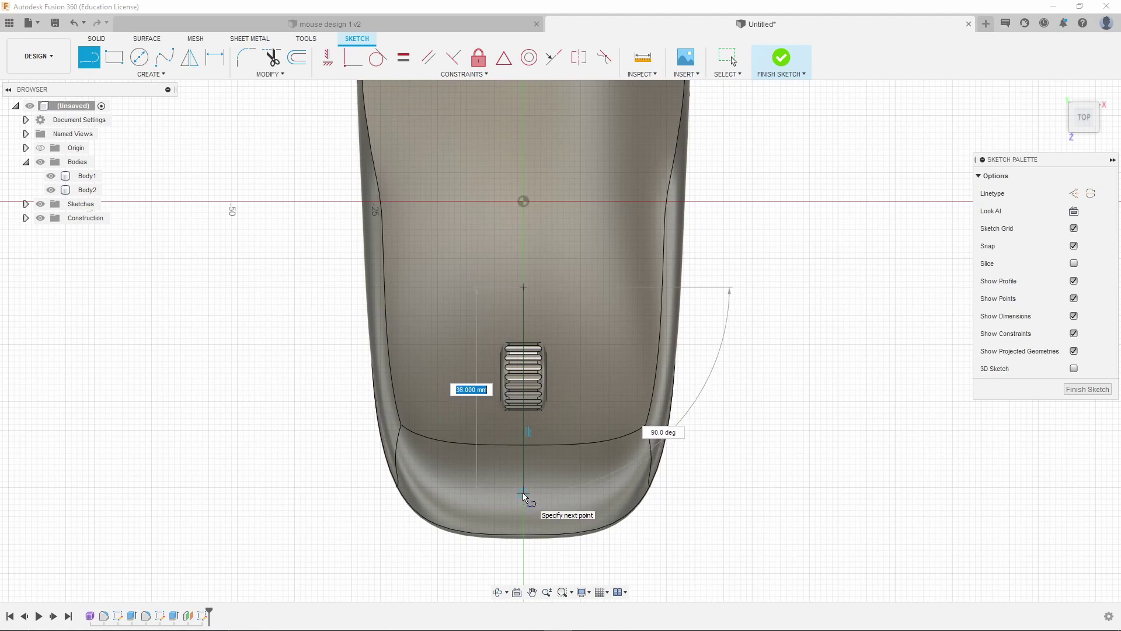
left_click(523, 496)
mouse_move(596, 540)
middle_mouse_down("shift")
mouse_move(569, 508)
mouse_move(579, 520)
mouse_move(678, 514)
mouse_move(639, 530)
mouse_move(676, 383)
mouse_move(659, 391)
mouse_move(783, 327)
mouse_move(777, 338)
mouse_move(797, 334)
middle_mouse_up("shift")
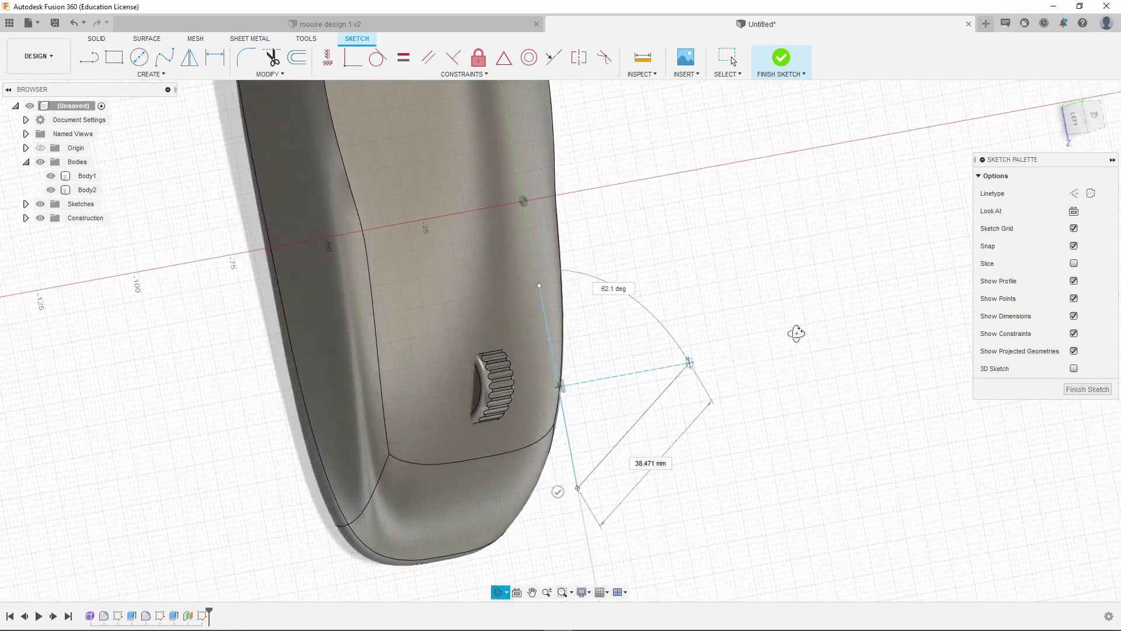
left_click(1096, 117)
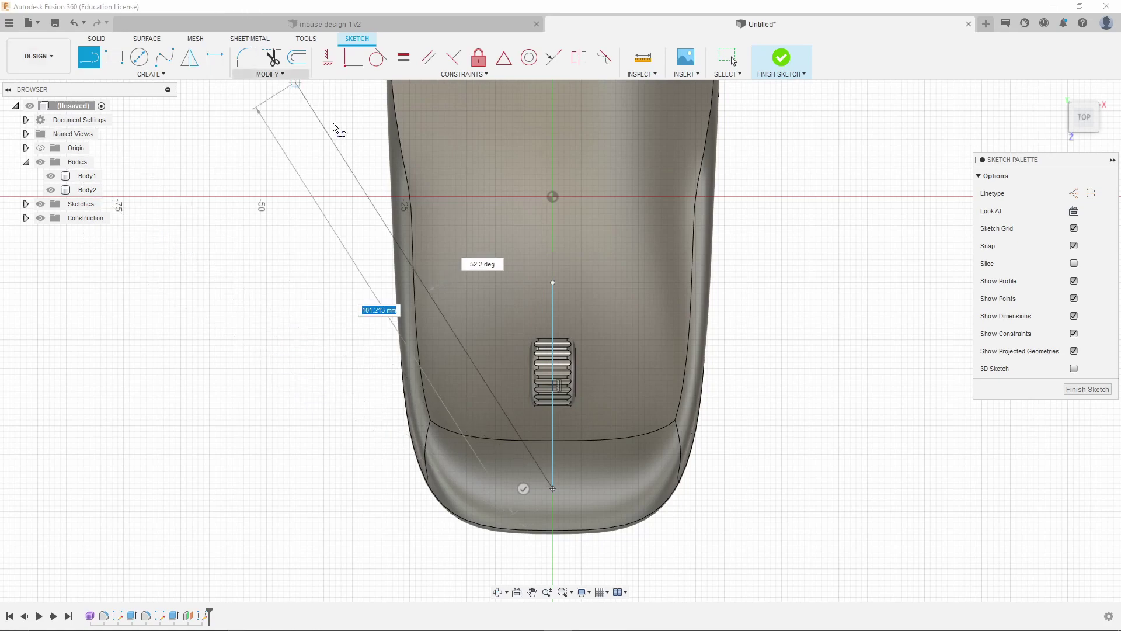
scroll(546, 407, "down", 3)
middle_click_drag(546, 407, 536, 306, "shift")
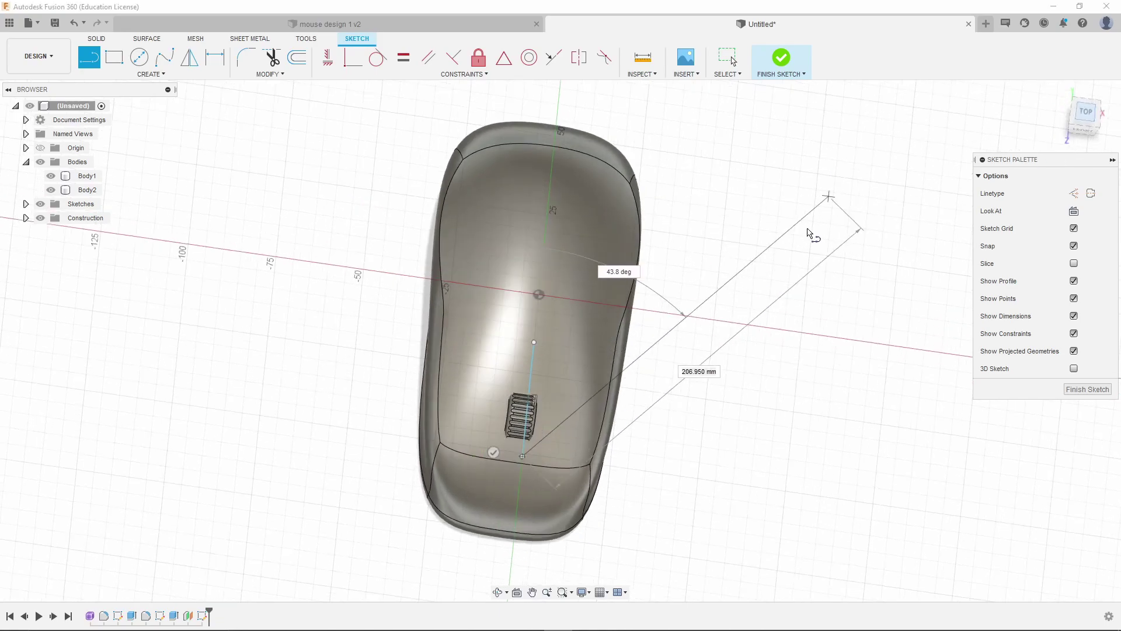
- Try to sketch a three-point arc from the front end of the centre line toward the mouse's right side
left_click(150, 74)
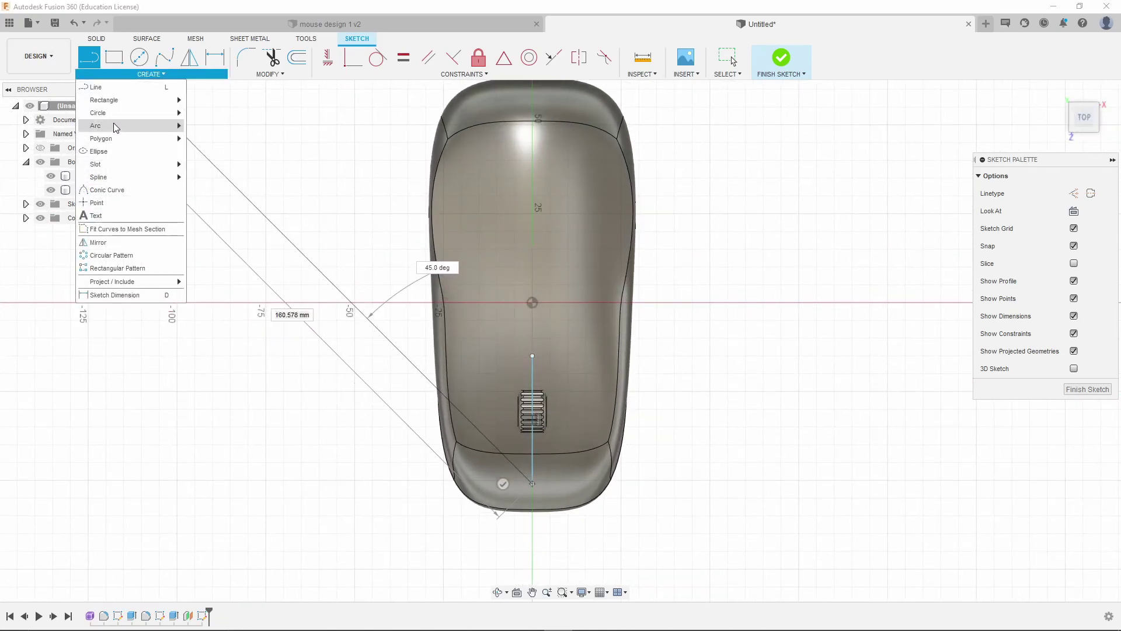
left_click(214, 127)
scroll(517, 500, "up", 5)
scroll(514, 486, "up", 2)
scroll(514, 486, "down", 3)
left_click(513, 466)
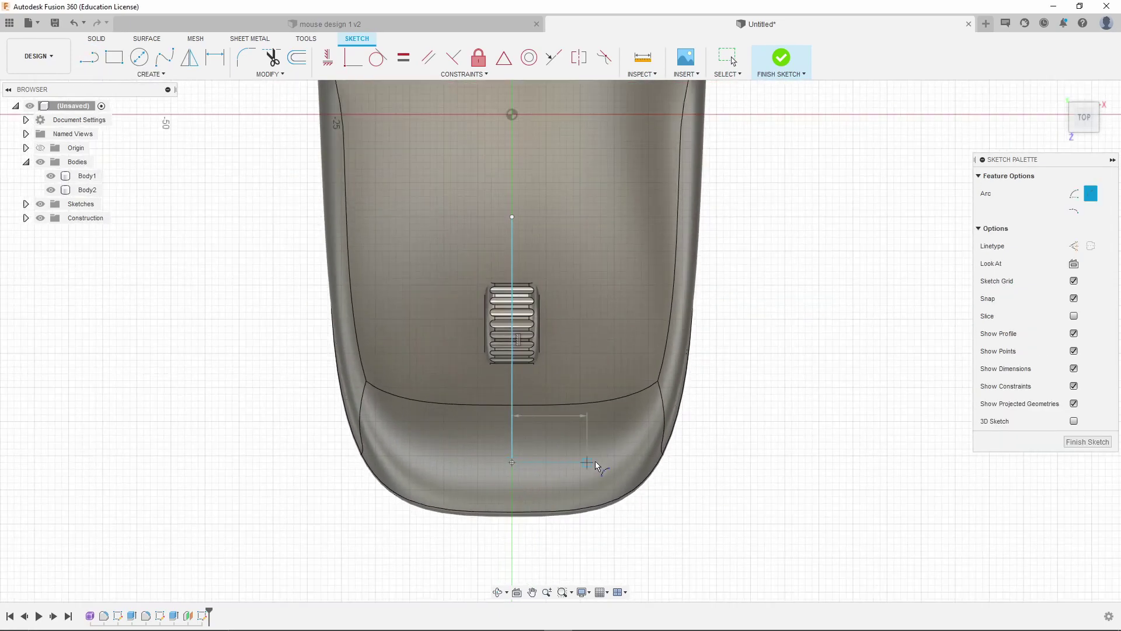
left_click(625, 441)
scroll(597, 450, "up", 2)
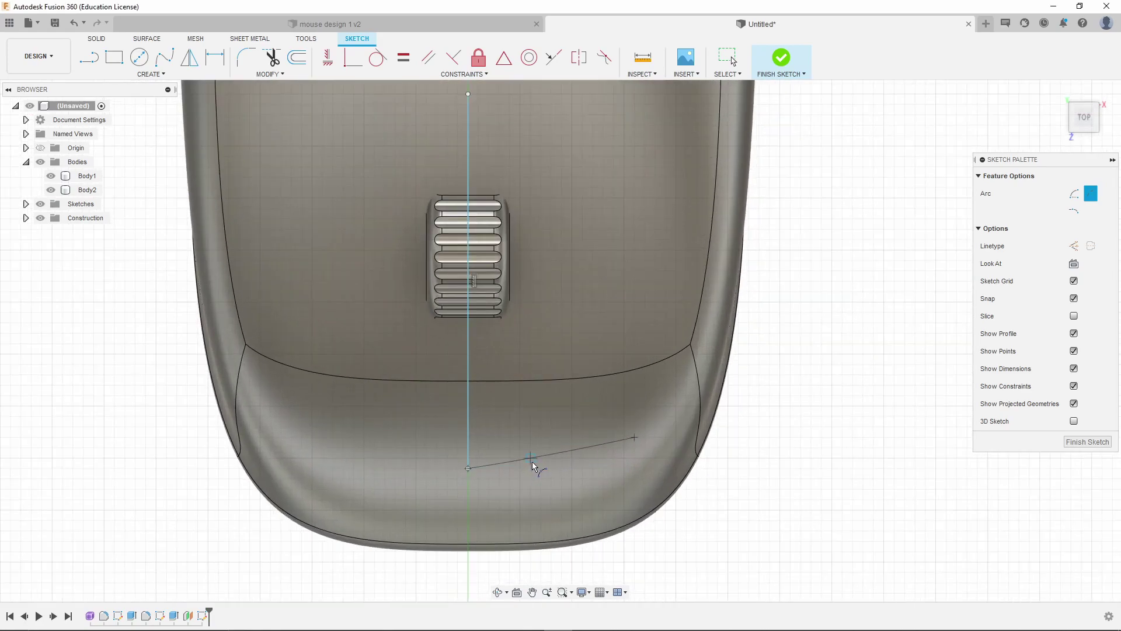
left_click(500, 467)
key("Escape")
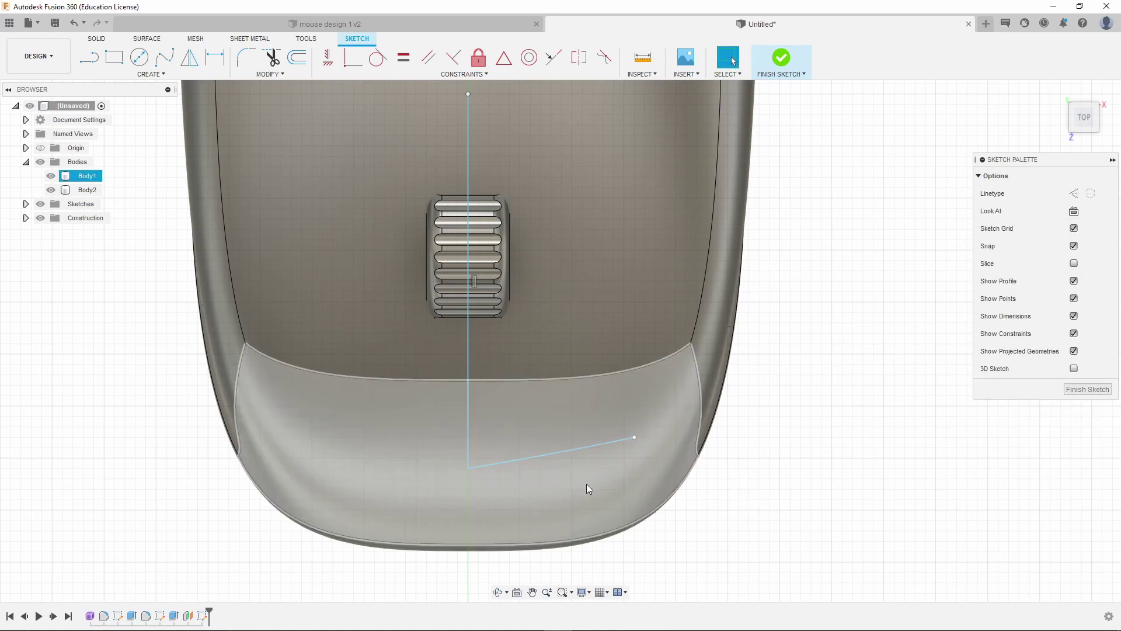
- Sketch a 2 mm horizontal line to the right from the front end of the centre line
left_click(90, 57)
left_click(469, 467)
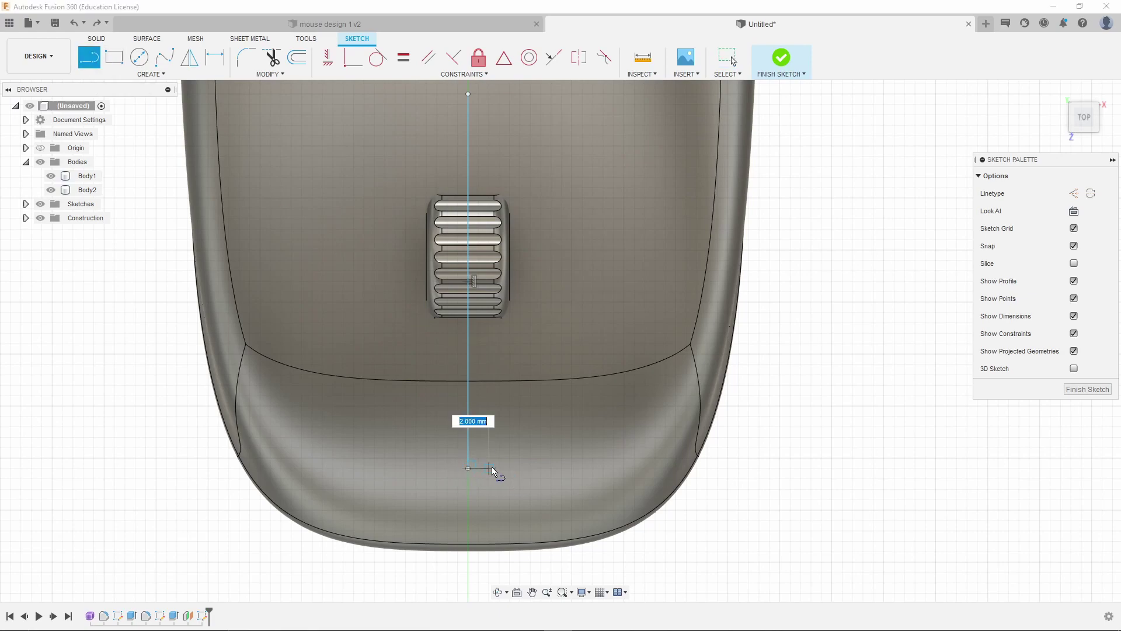
left_click(492, 467)
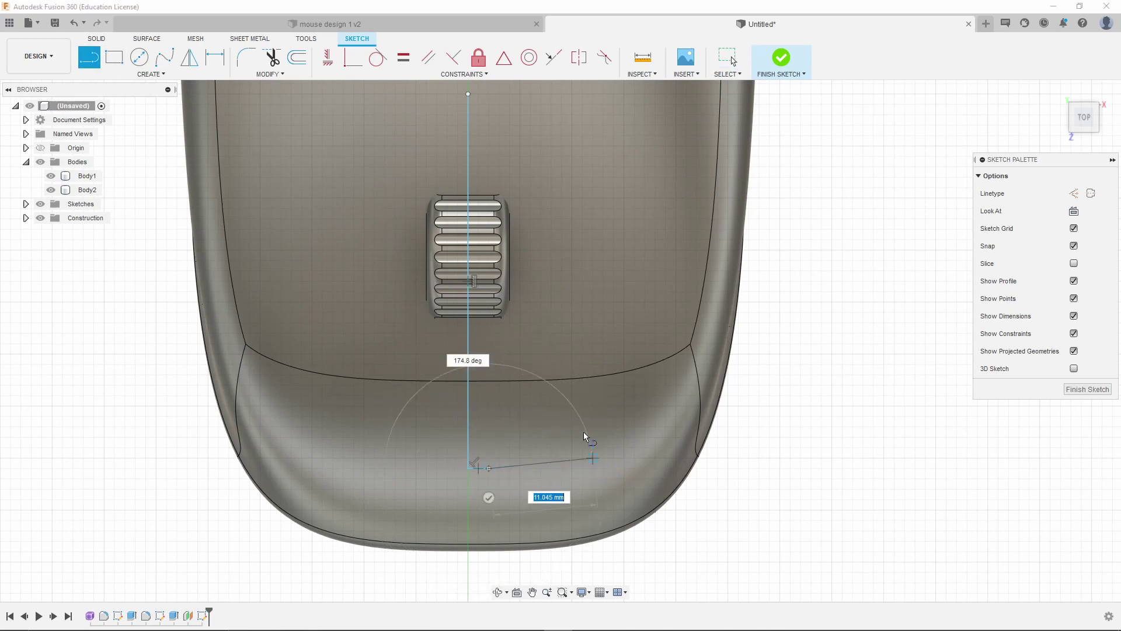
key("Escape")
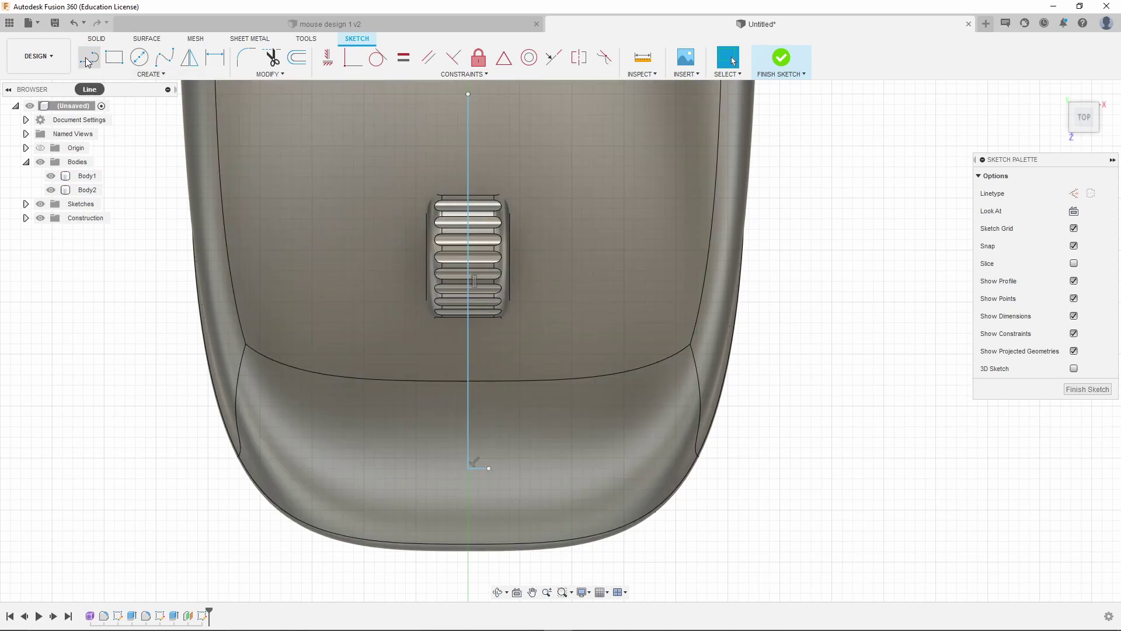
- Draw a three-point arc from the short line's free end, curving outward to near the mouse's right front corner
left_click(87, 58)
left_click(151, 75)
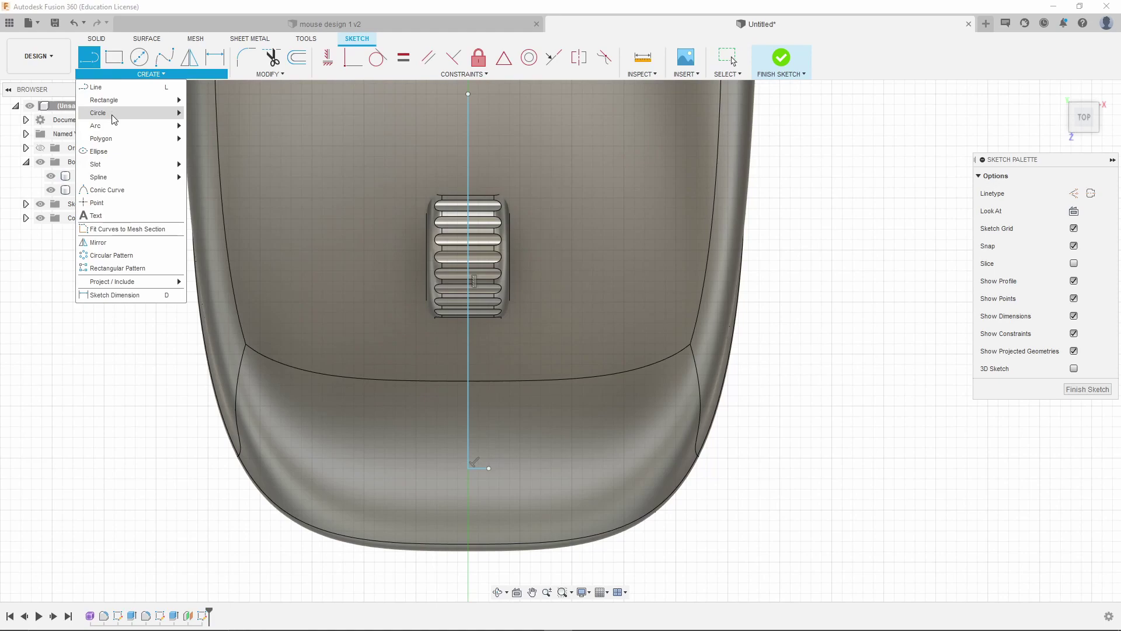
mouse_move(122, 125)
left_click(214, 152)
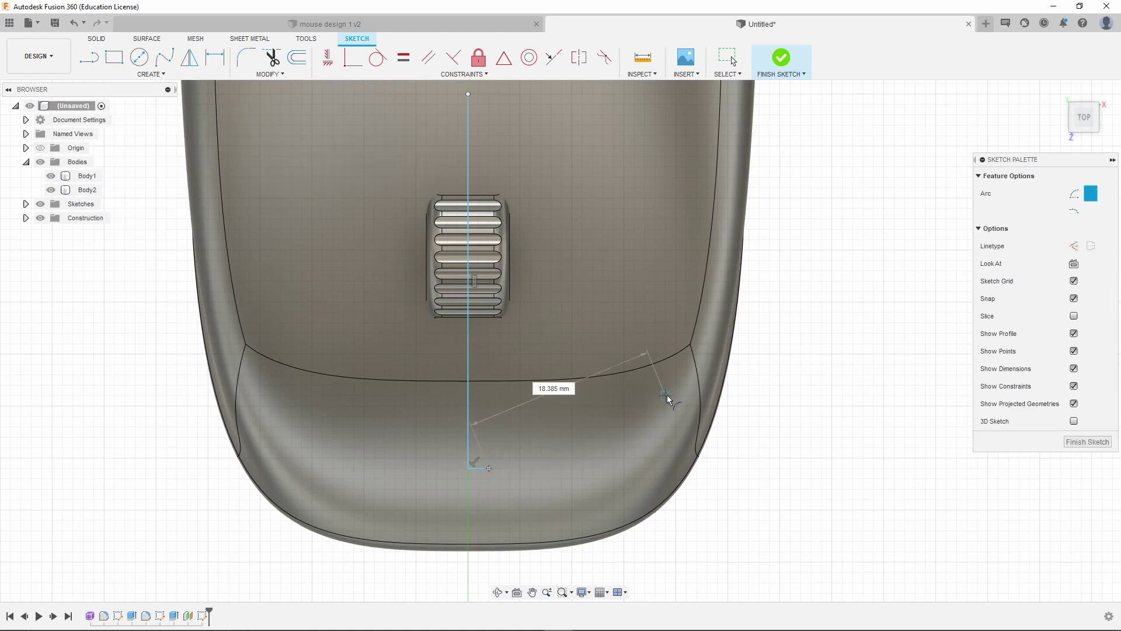
left_click(666, 375)
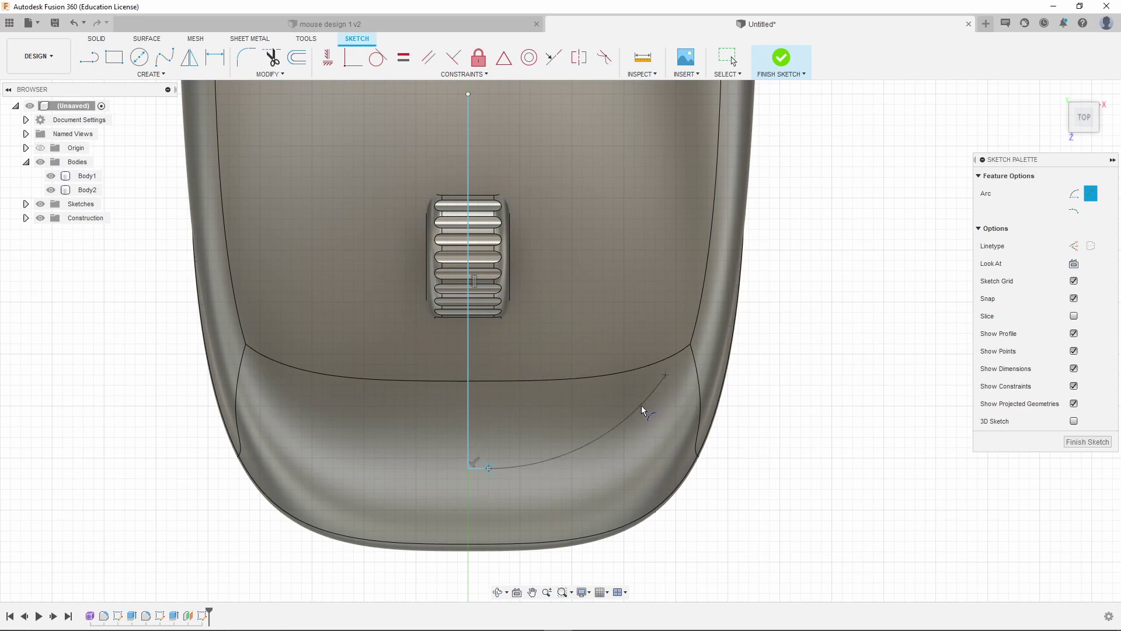
left_click(641, 405)
mouse_move(688, 133)
middle_mouse_down("shift")
mouse_move(623, 275)
mouse_move(653, 243)
mouse_move(608, 369)
mouse_move(954, 170)
middle_mouse_up("shift")
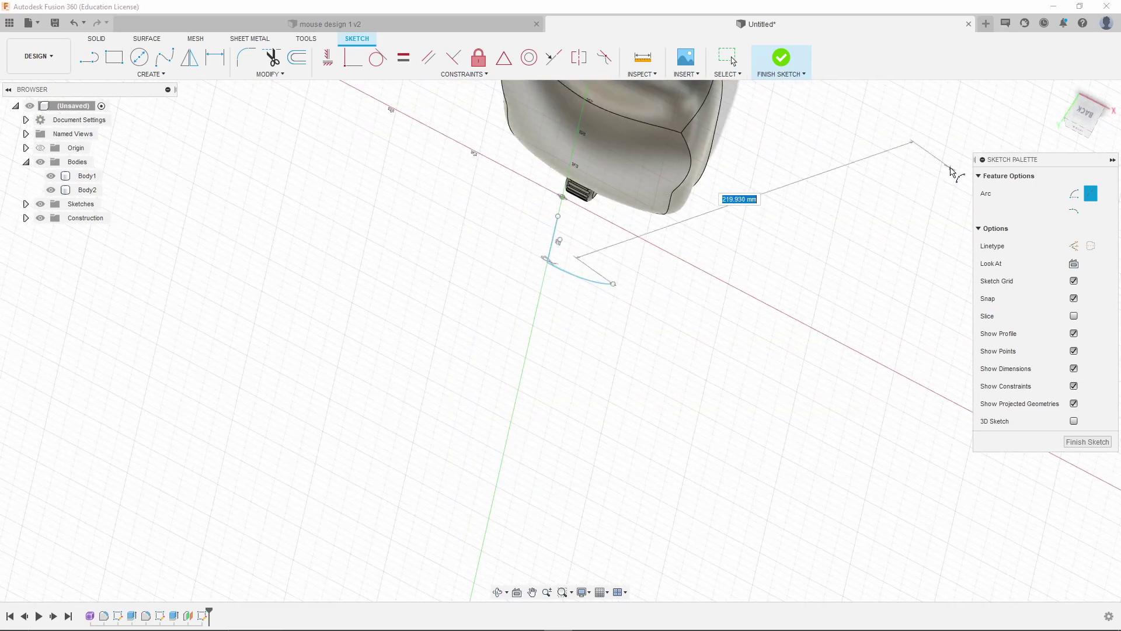
left_click(1076, 132)
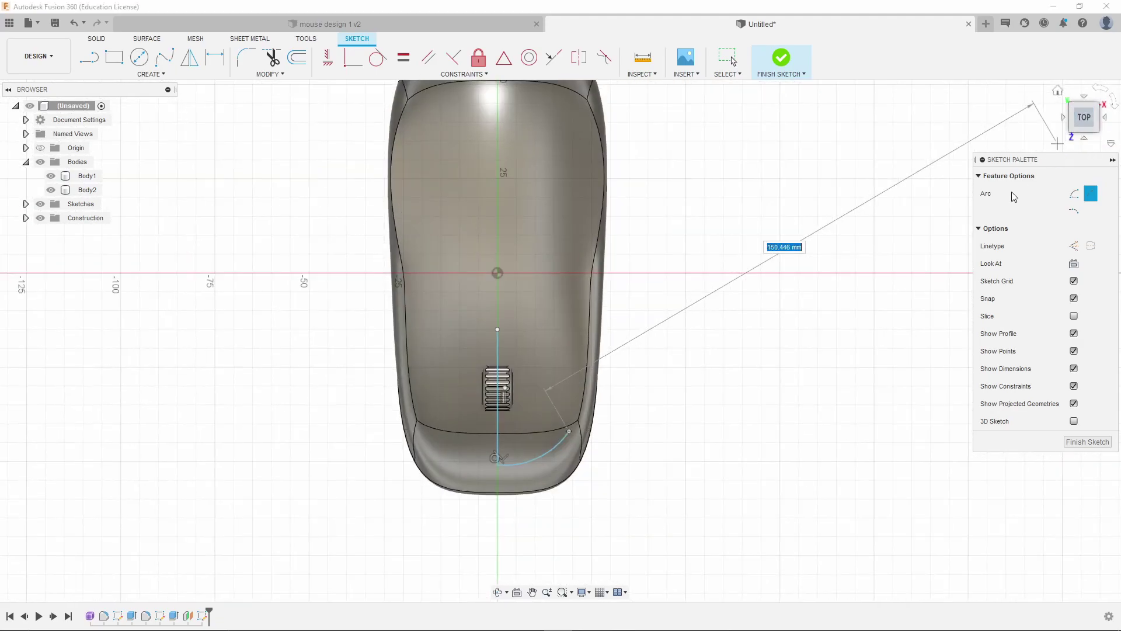
- Continue with a second three-point arc, chord about 32 mm, running back along the inside of the mouse's right edge
scroll(611, 299, "up", 5)
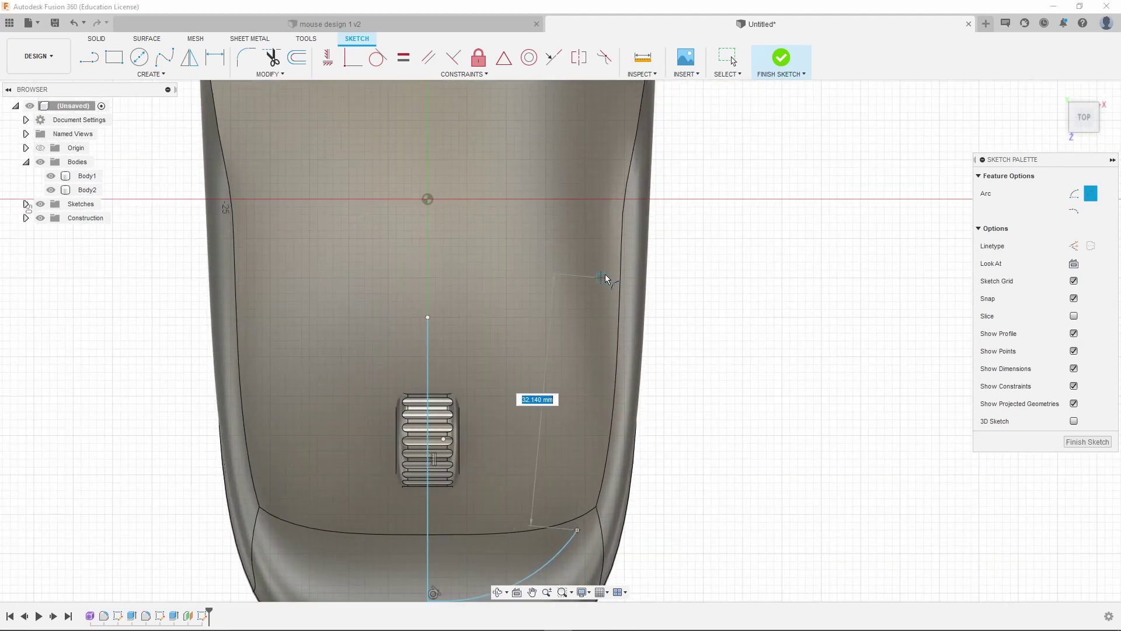
left_click(602, 278)
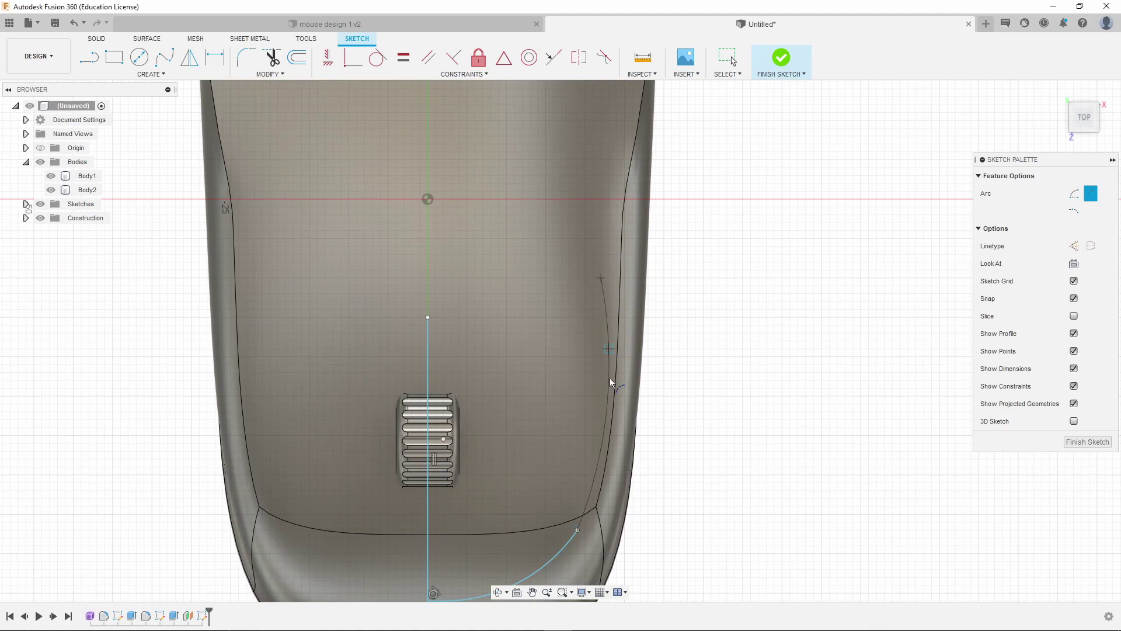
left_click(602, 419)
scroll(602, 417, "down", 2)
scroll(571, 489, "up", 2)
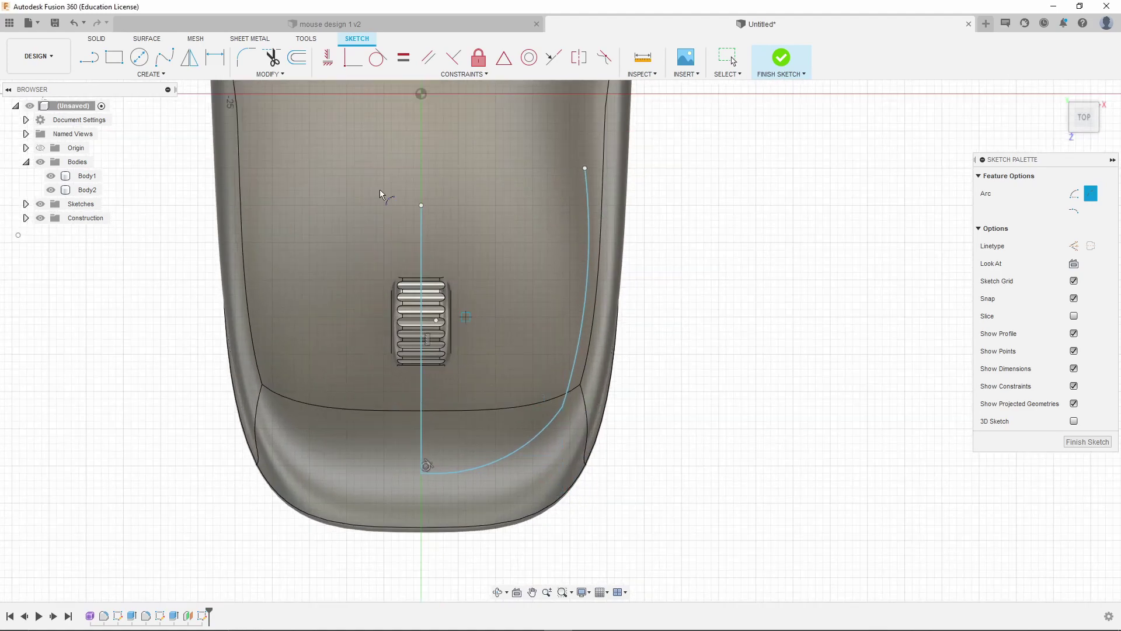
- Fillet the corner between the front arc and the side arc with a radius of 11.75 mm
left_click(246, 56)
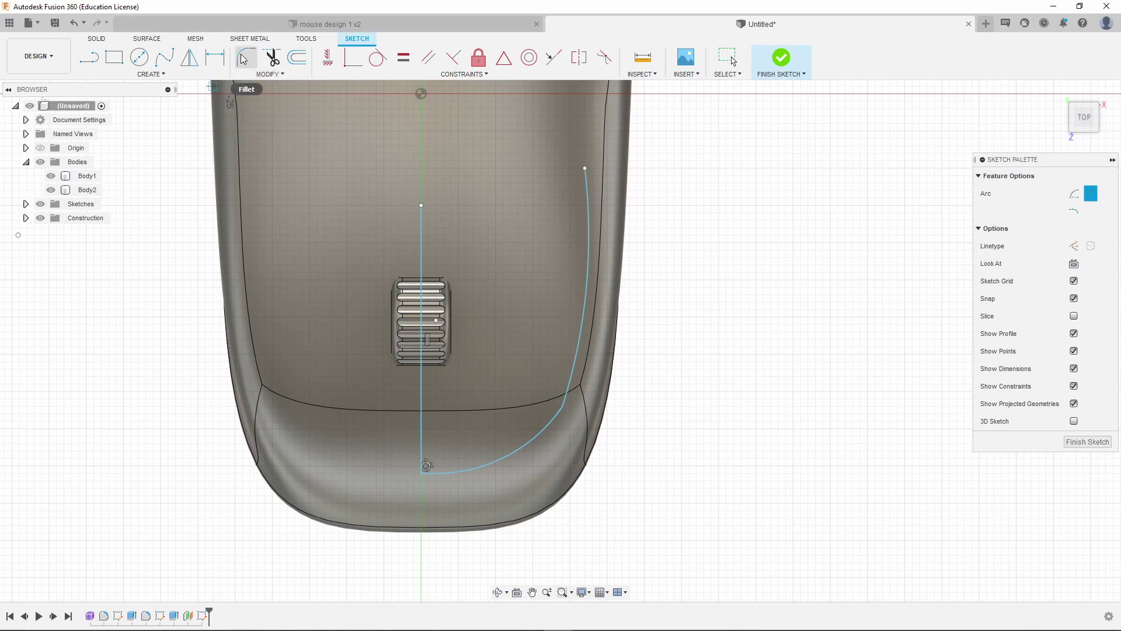
left_click(563, 408)
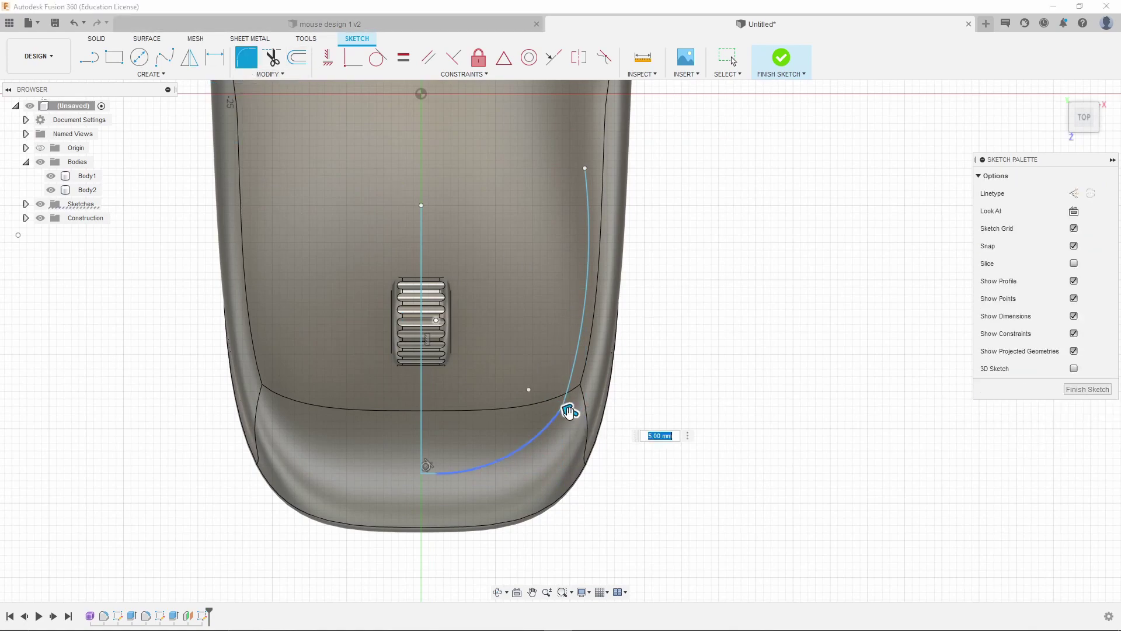
scroll(571, 426, "up", 5)
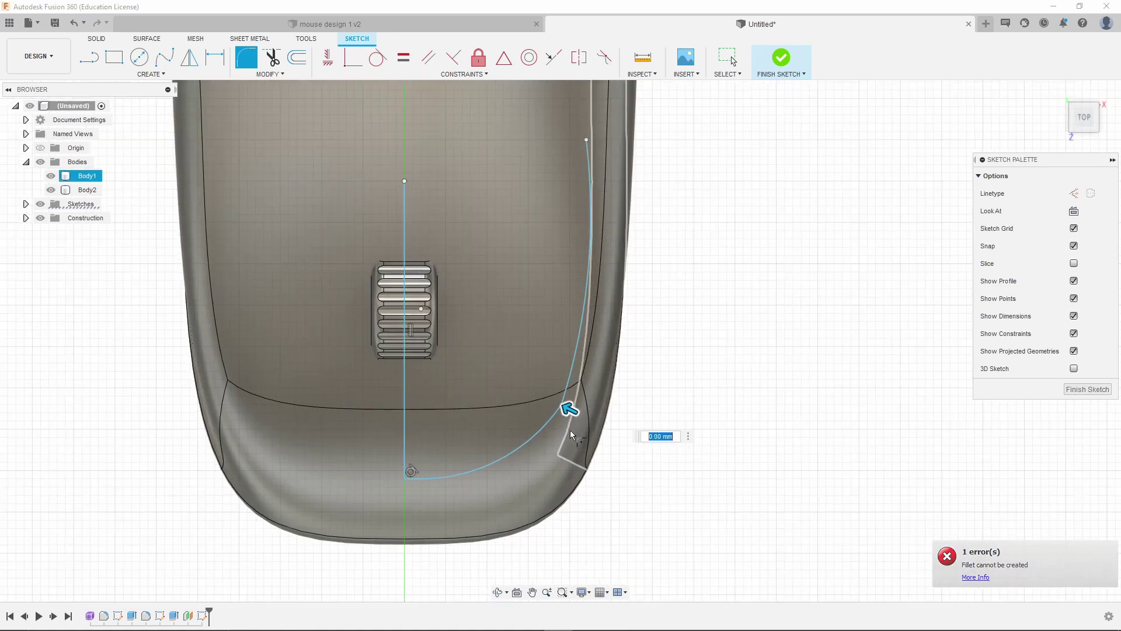
left_click_drag(545, 335, 538, 336)
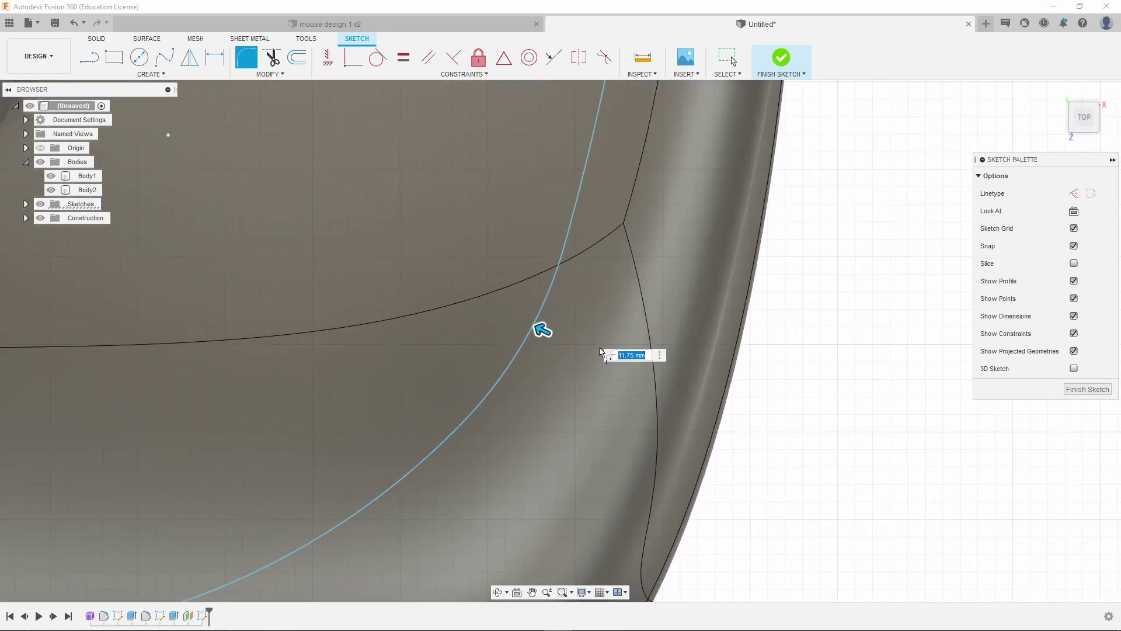
scroll(574, 355, "down", 3)
scroll(575, 355, "down", 3)
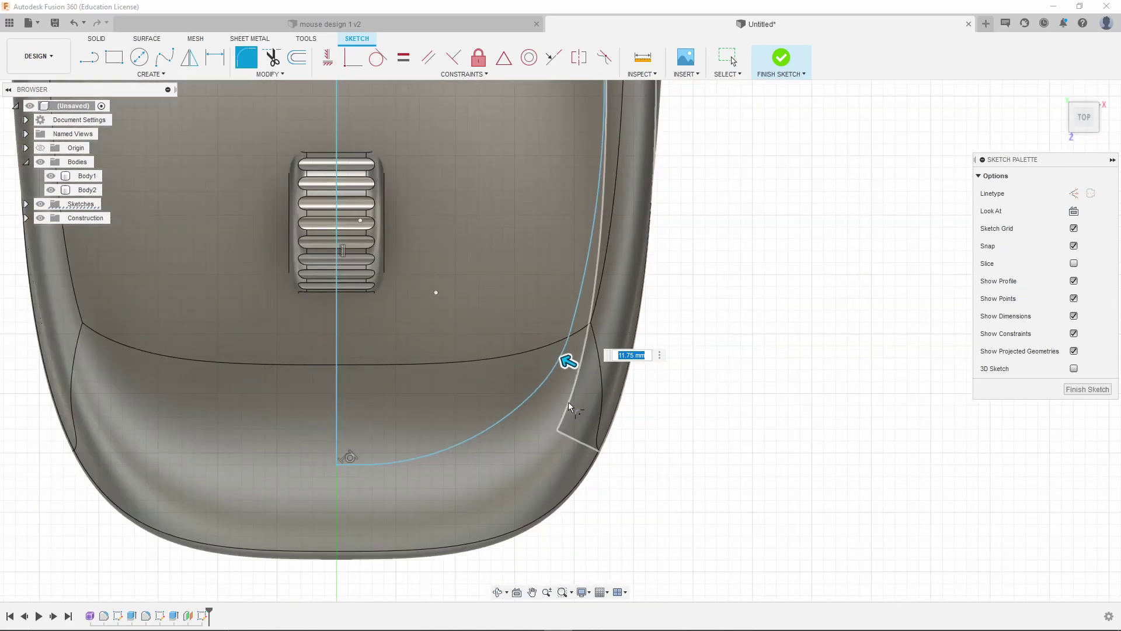
scroll(553, 319, "down", 1)
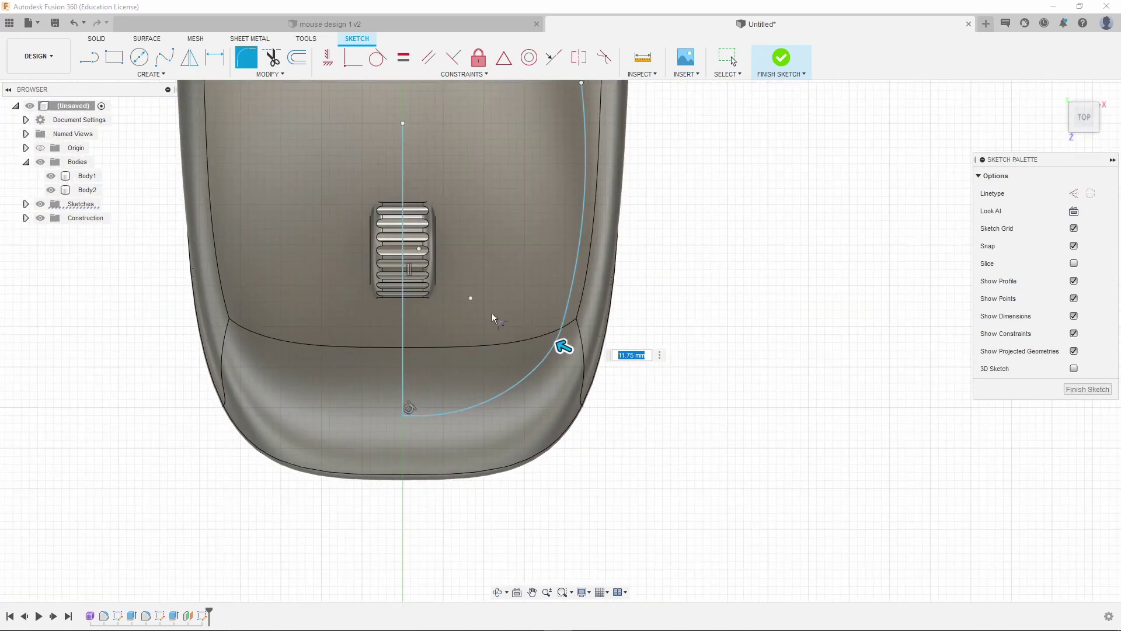
scroll(489, 297, "down", 2)
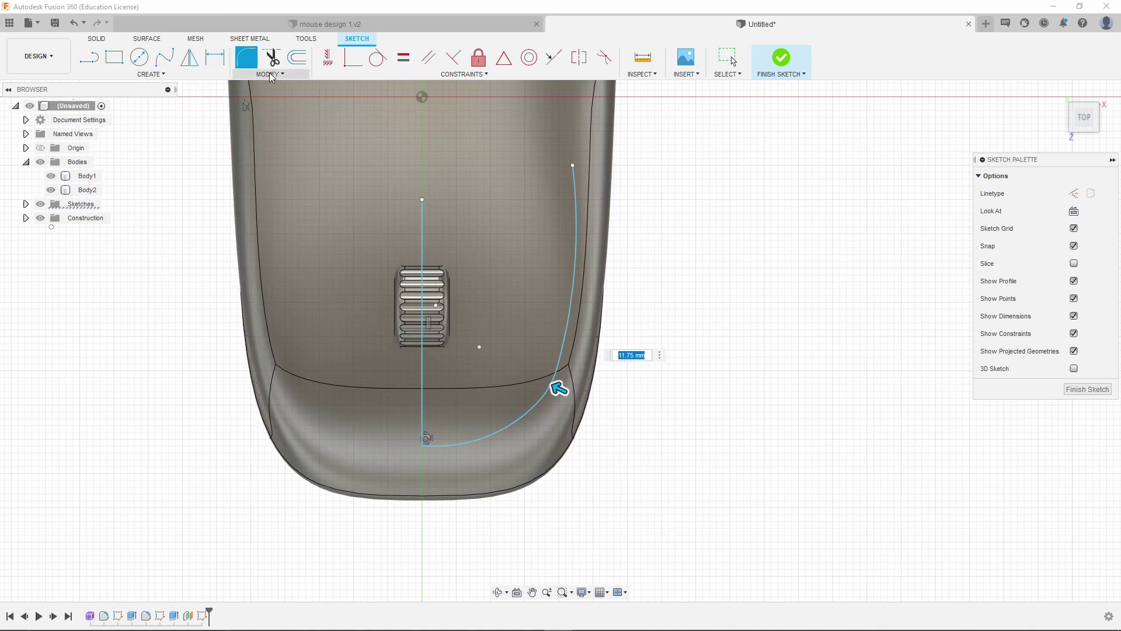
left_click(188, 56)
left_click(576, 217)
left_click(521, 420)
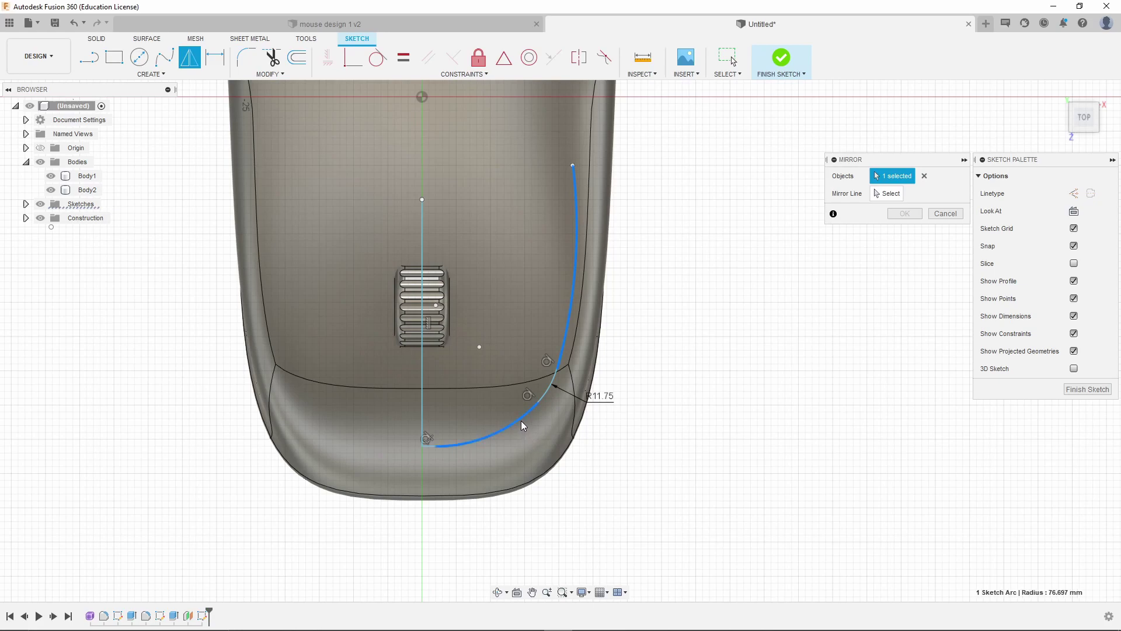
left_click(430, 447)
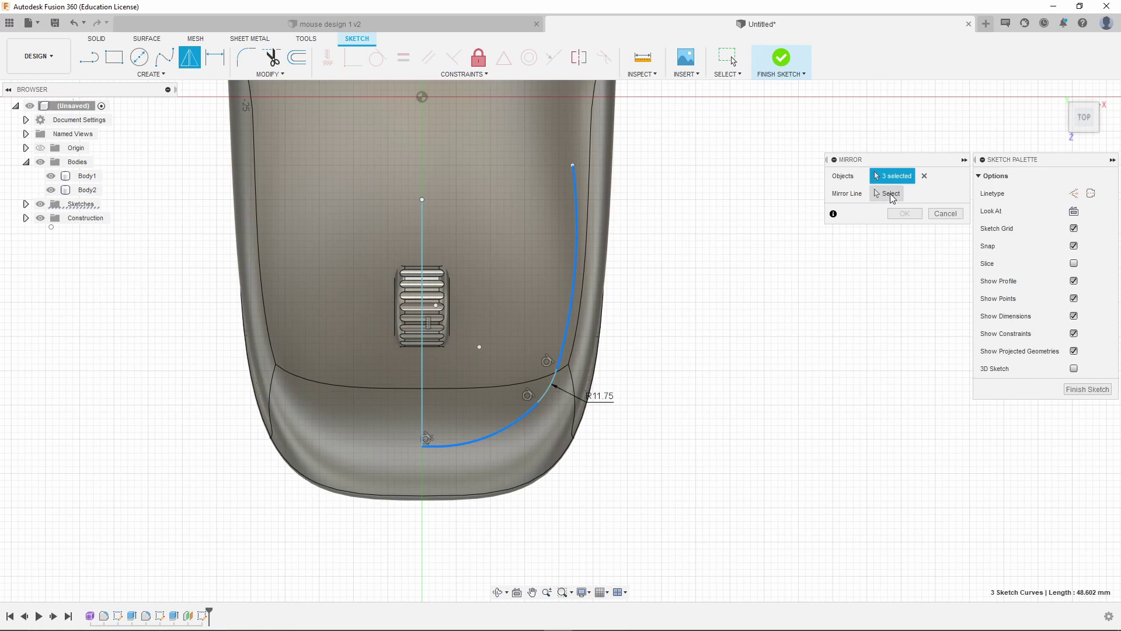
left_click(878, 198)
left_click(422, 226)
scroll(495, 466, "up", 3)
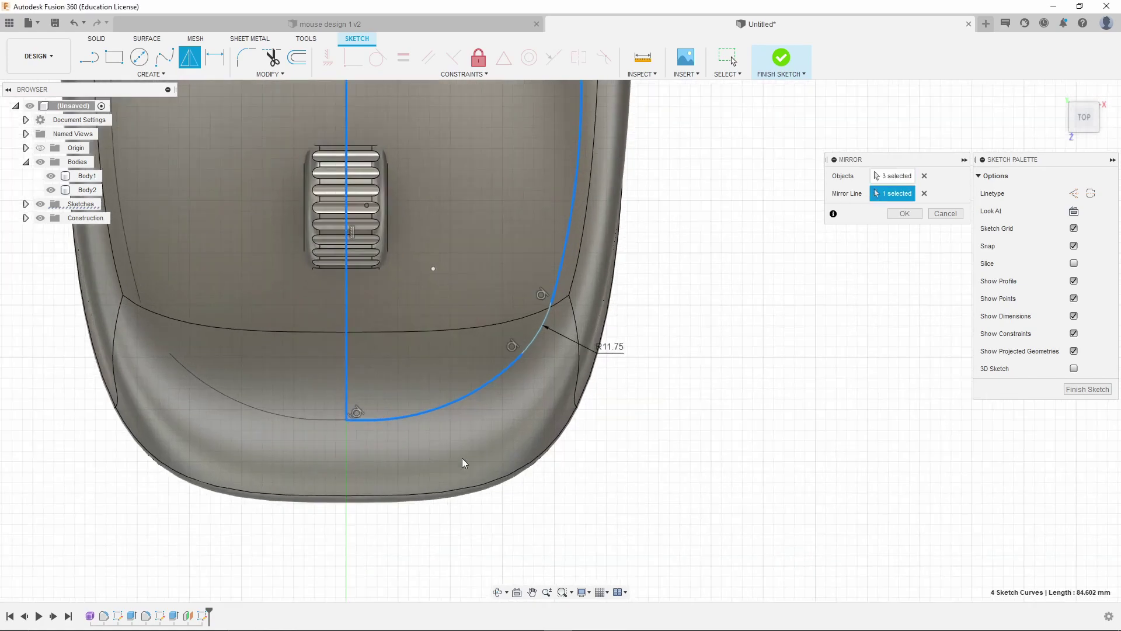
left_click(894, 176)
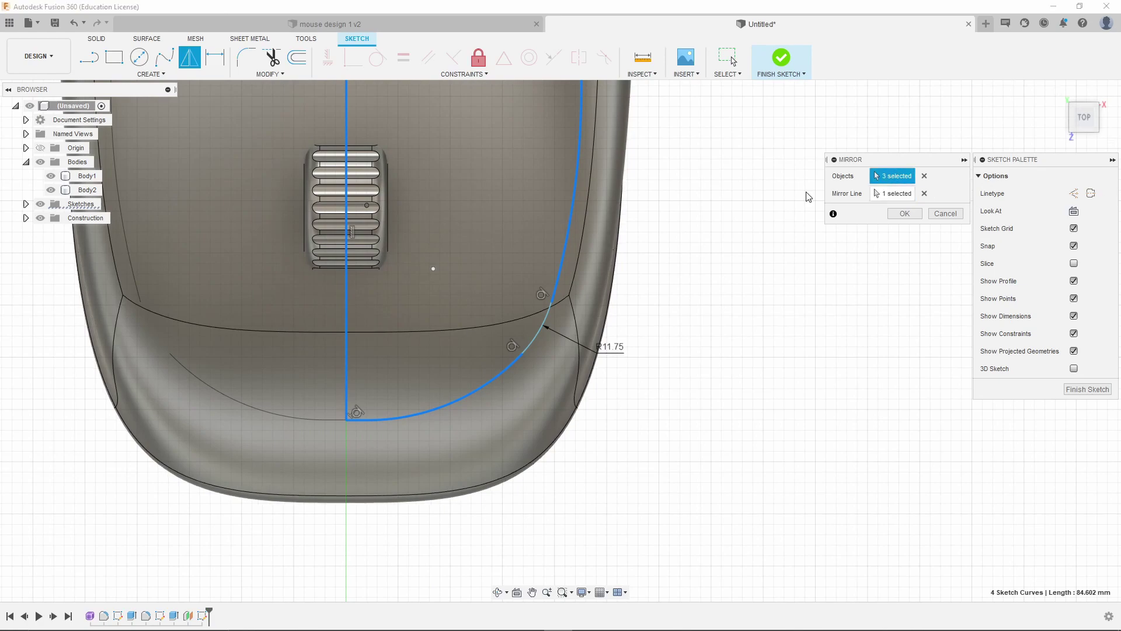
left_click(535, 338)
scroll(521, 352, "down", 4)
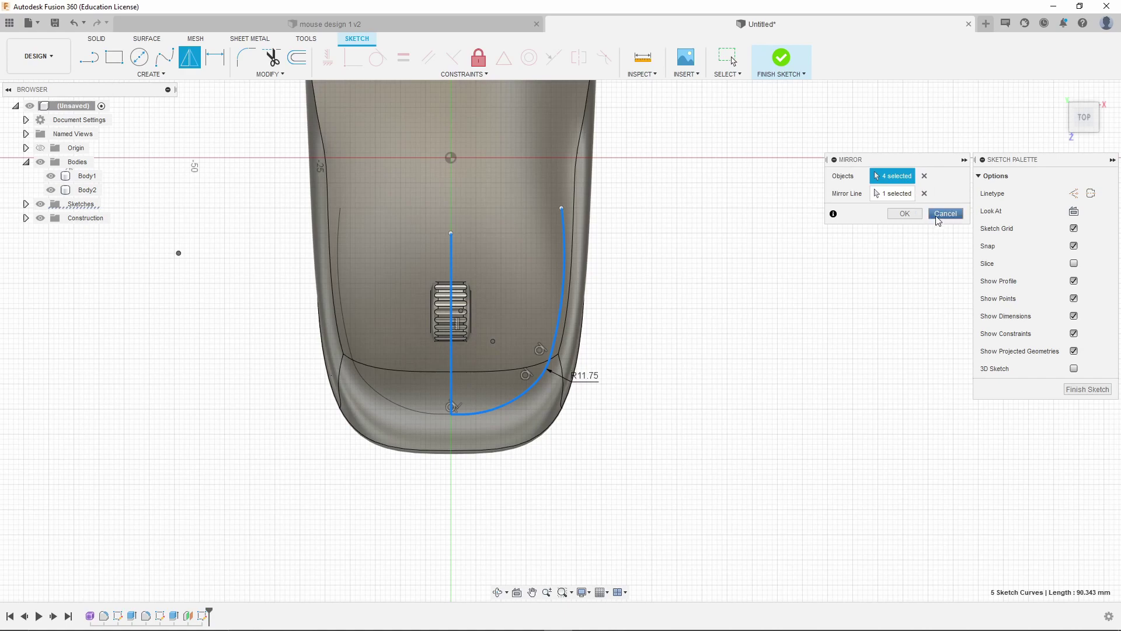
left_click(925, 194)
left_click(925, 175)
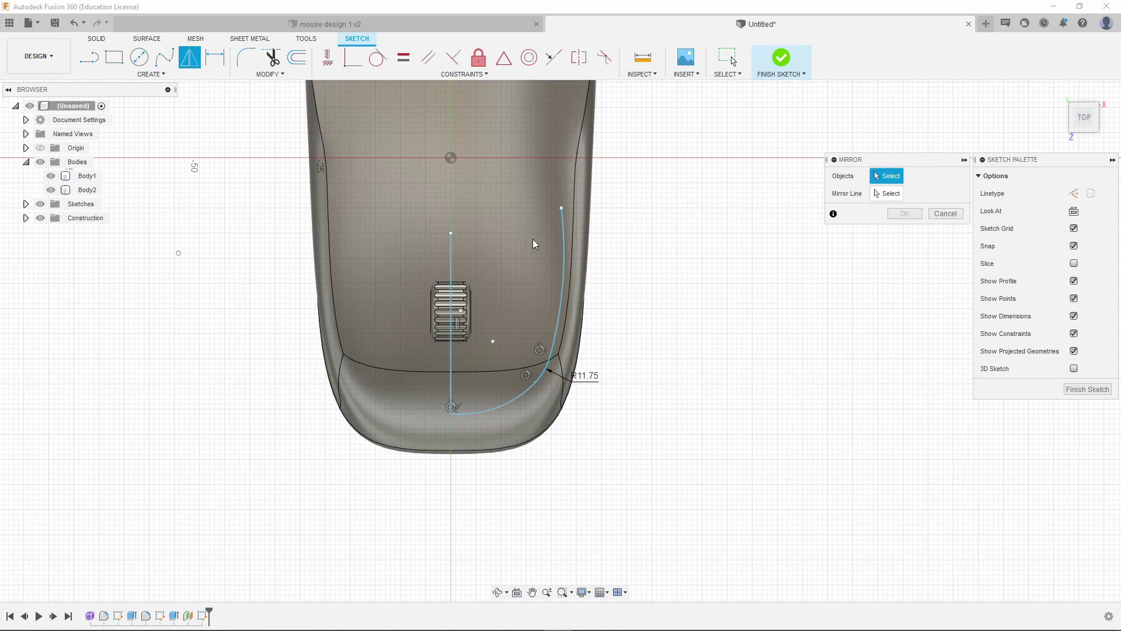
mouse_move(658, 178)
left_mouse_down()
mouse_move(607, 215)
mouse_move(402, 486)
left_mouse_up()
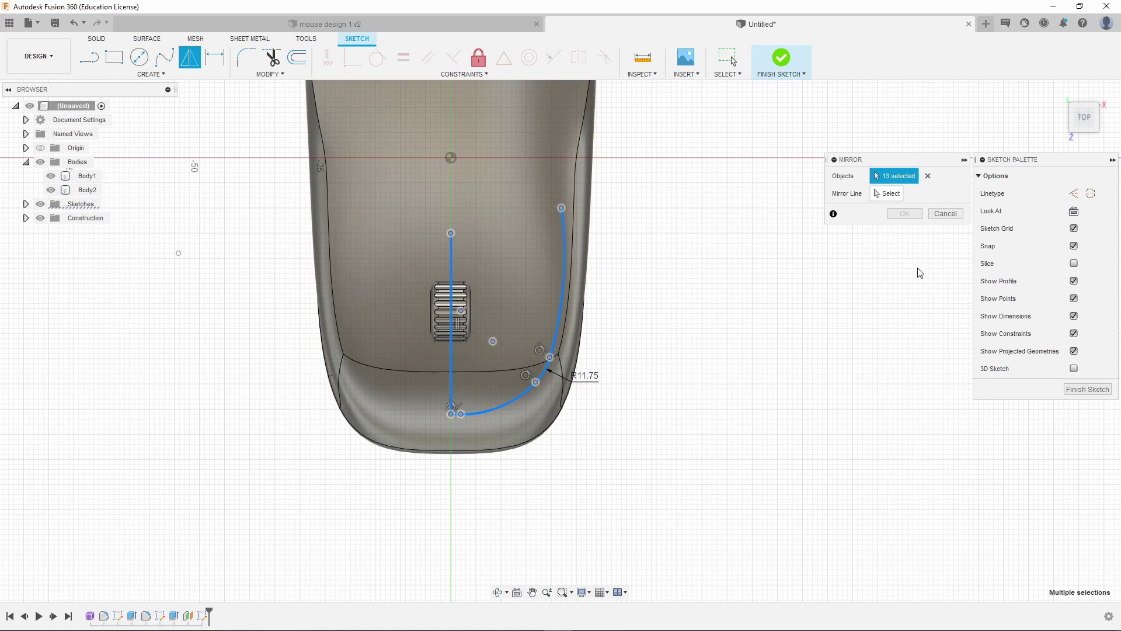
left_click(889, 194)
left_click(929, 176)
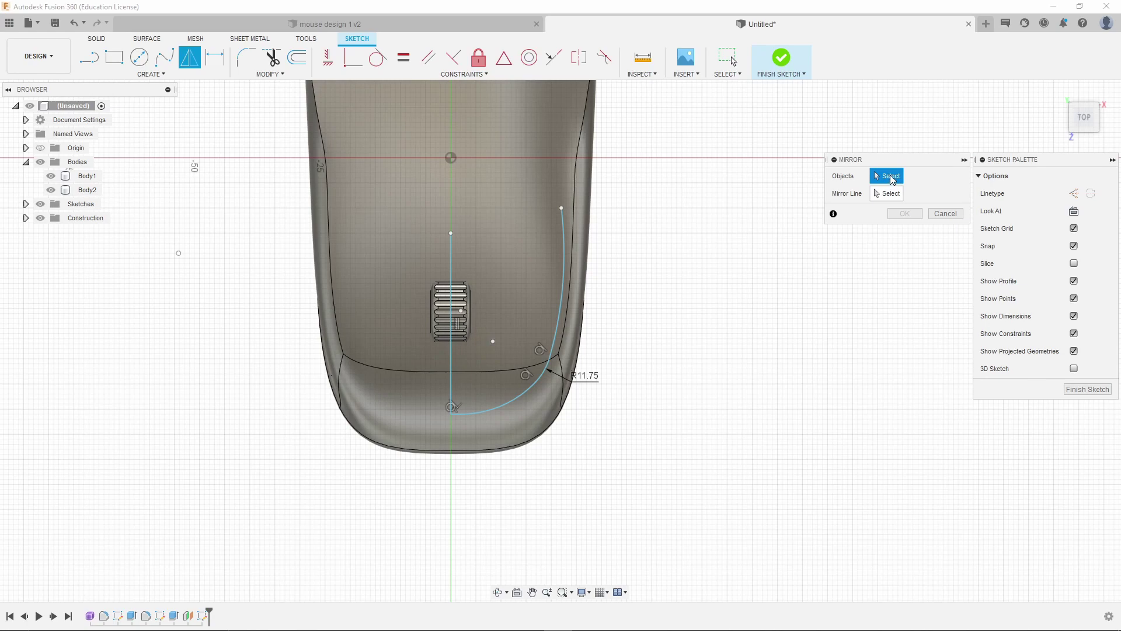
- Mirror the outline's right half, including the short front line, about the vertical centre line
left_click_drag(621, 163, 501, 493)
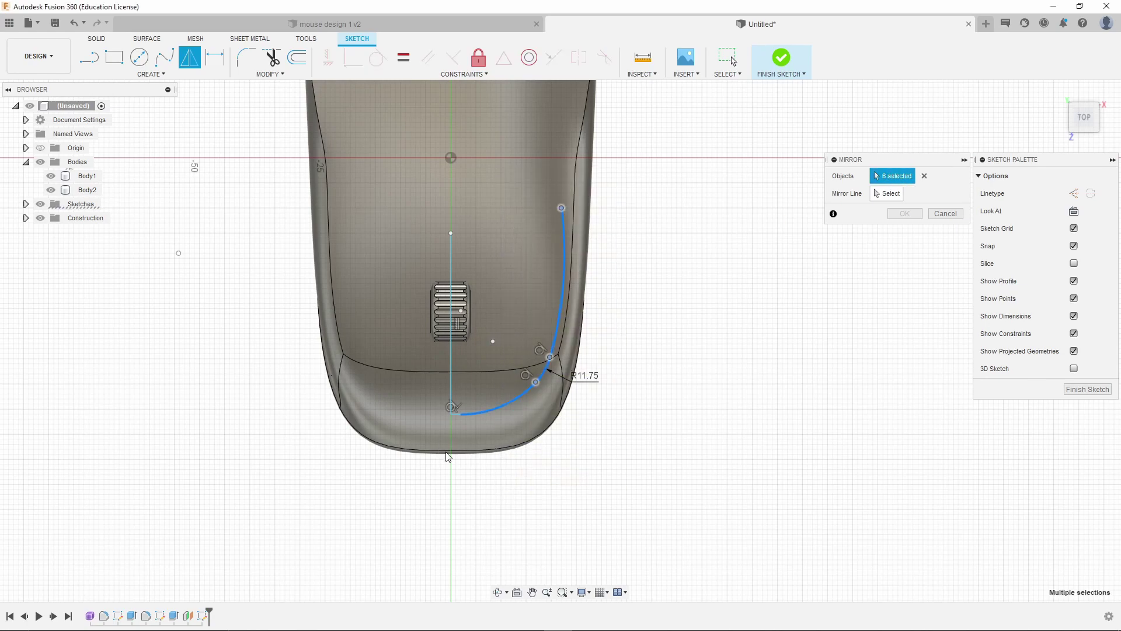
scroll(459, 429, "up", 5)
left_click(450, 370)
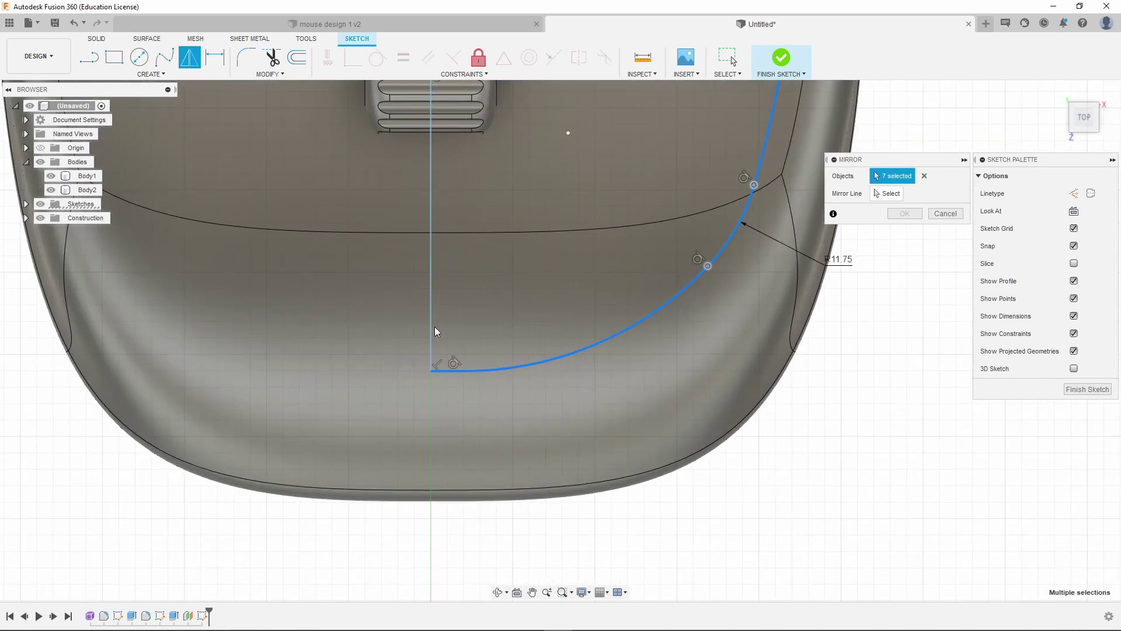
scroll(538, 424, "down", 5)
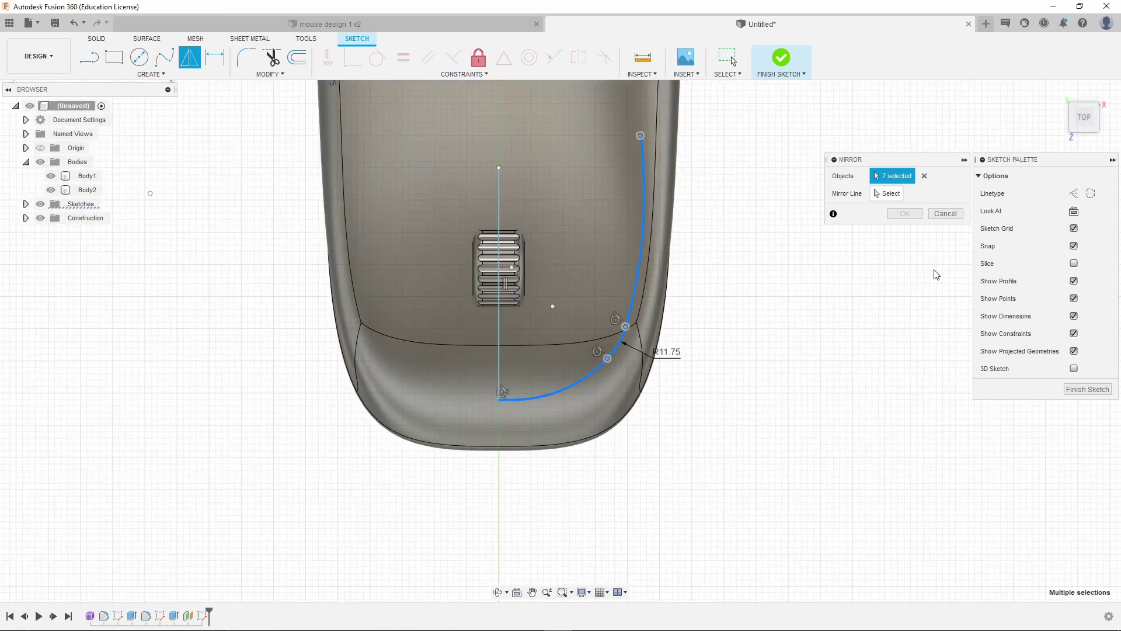
left_click(886, 193)
left_click(500, 202)
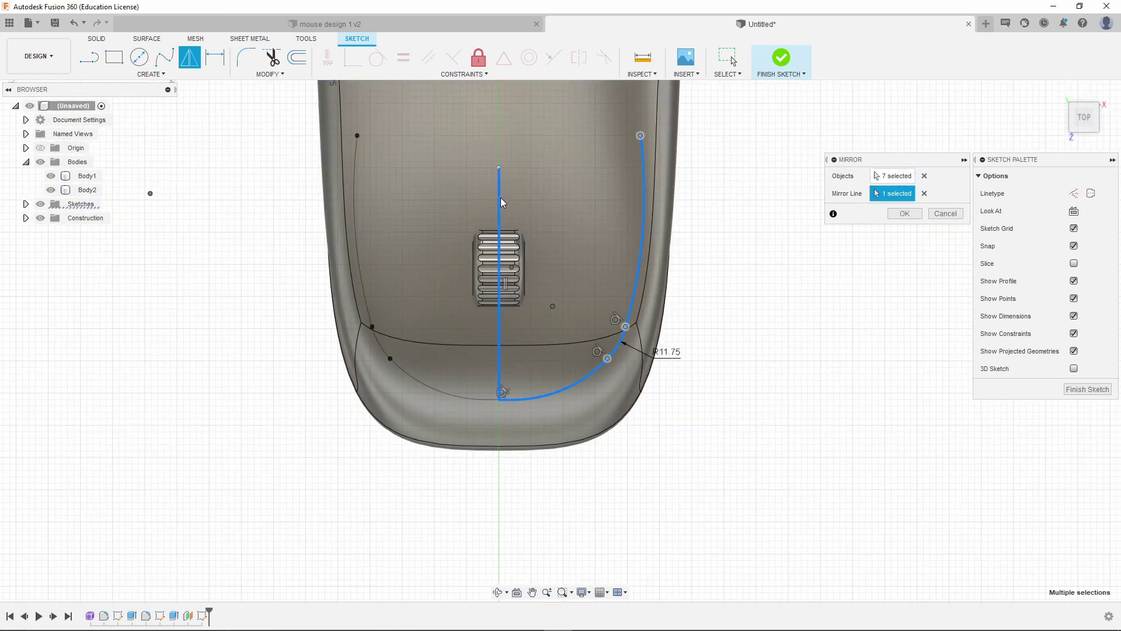
left_click(904, 214)
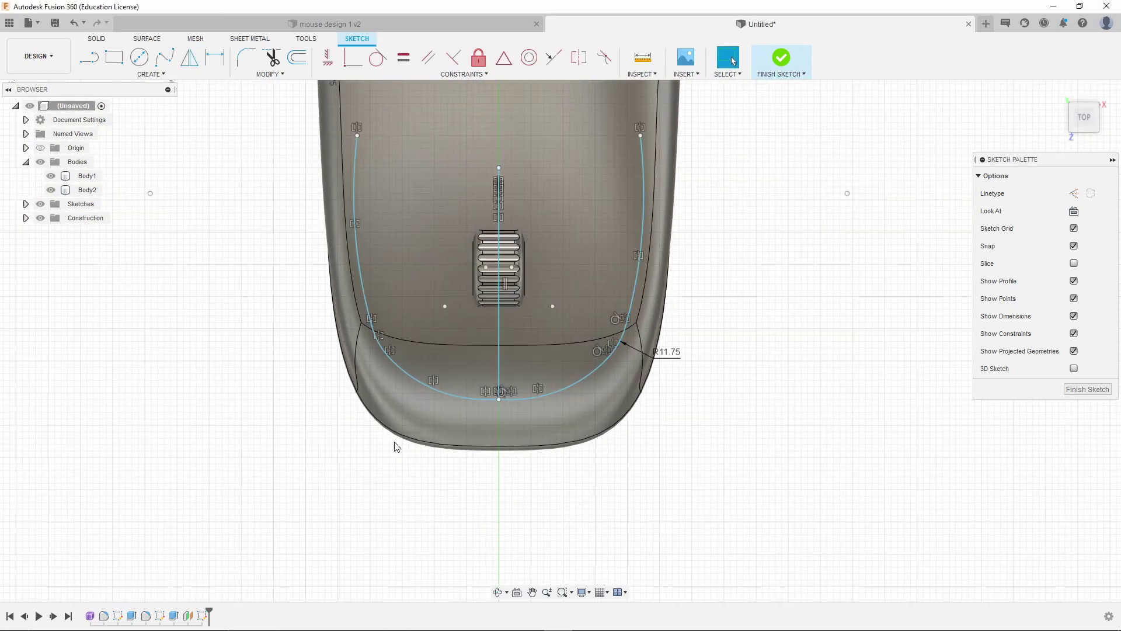
- Offset the chained left half of the outline inward by about 0.49 mm
scroll(409, 447, "down", 5)
middle_click_drag(431, 446, 462, 340, "shift")
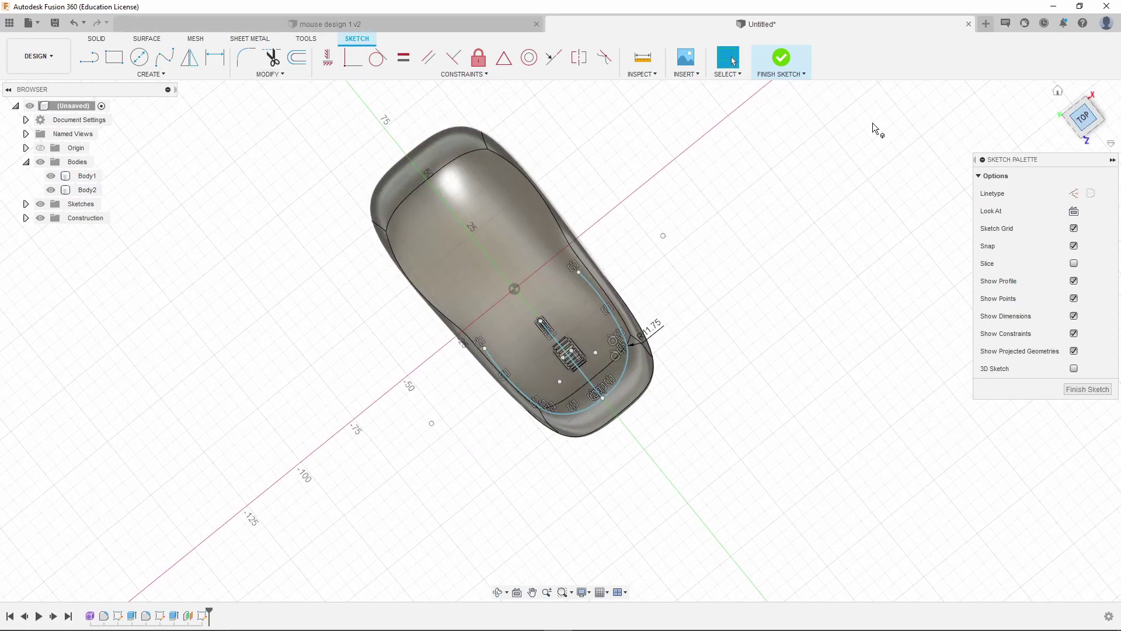
left_click(299, 63)
scroll(529, 495, "up", 2)
scroll(584, 350, "up", 3)
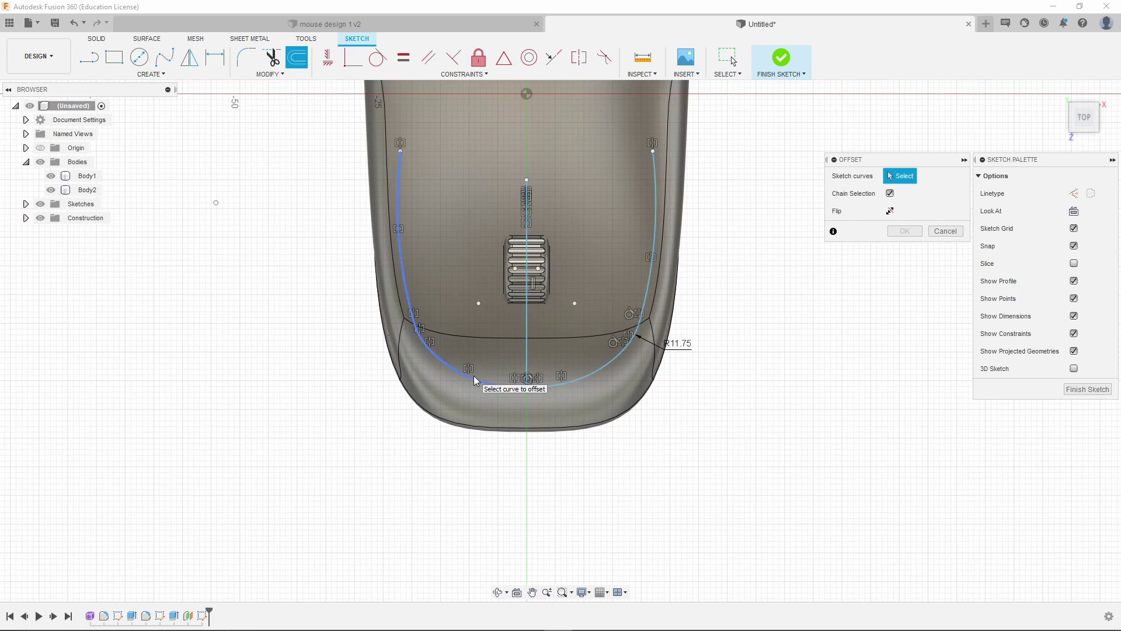
left_click(475, 378)
scroll(584, 374, "up", 3)
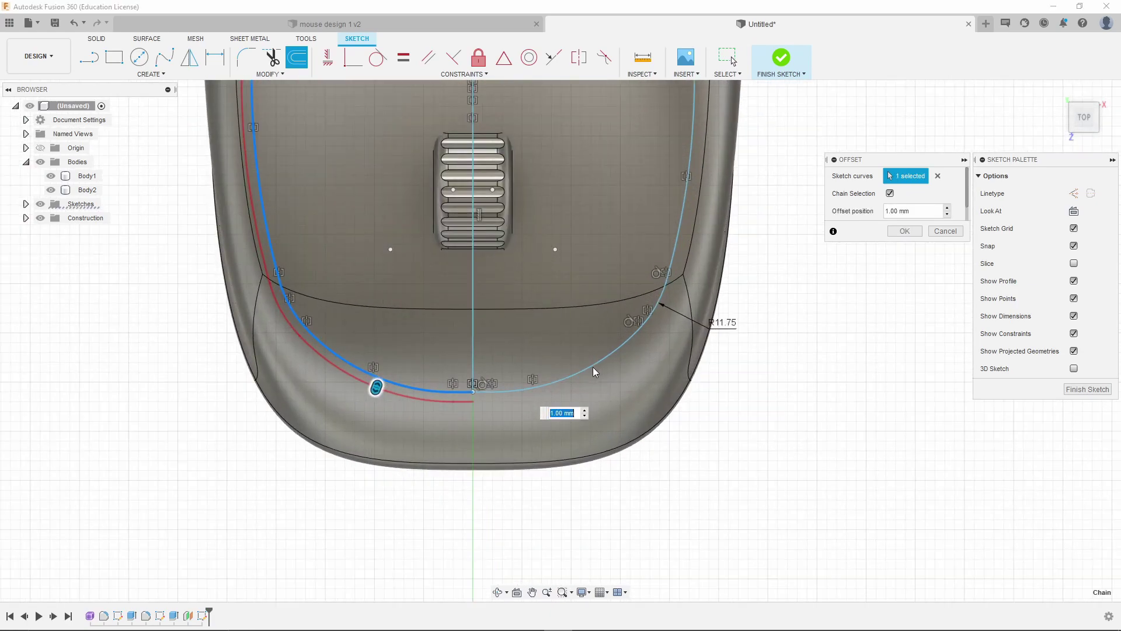
mouse_move(376, 387)
left_mouse_down()
mouse_move(385, 374)
mouse_move(392, 400)
left_mouse_up()
scroll(384, 446, "down", 2)
scroll(385, 444, "up", 3)
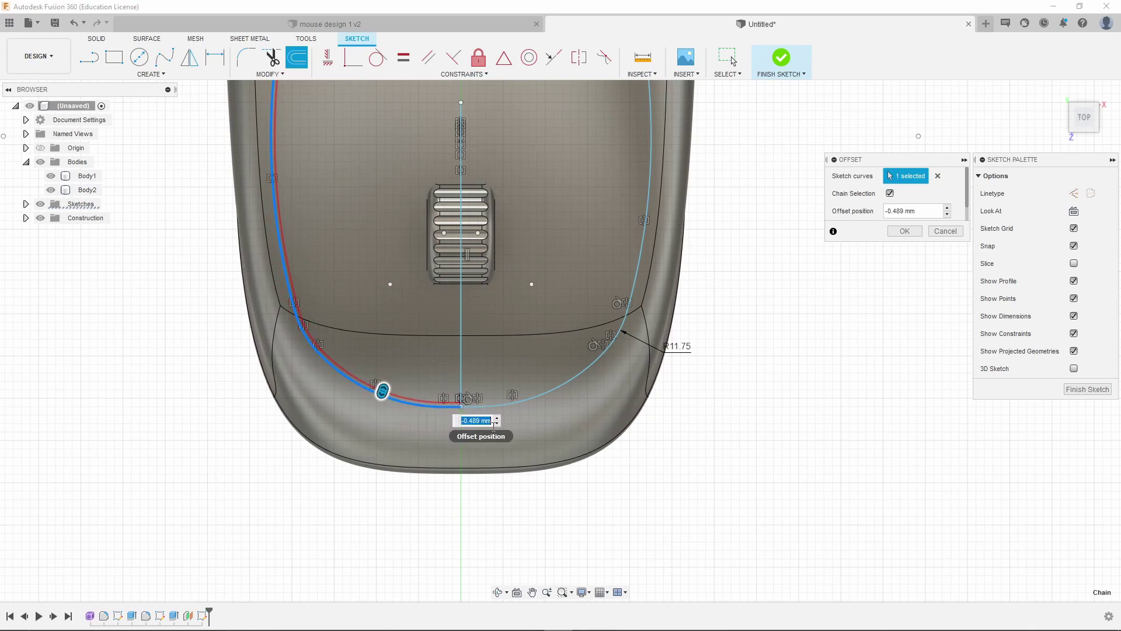
- Set the left outline's offset distance to -0.5 mm and check the spacing along the curve
type("0.5")
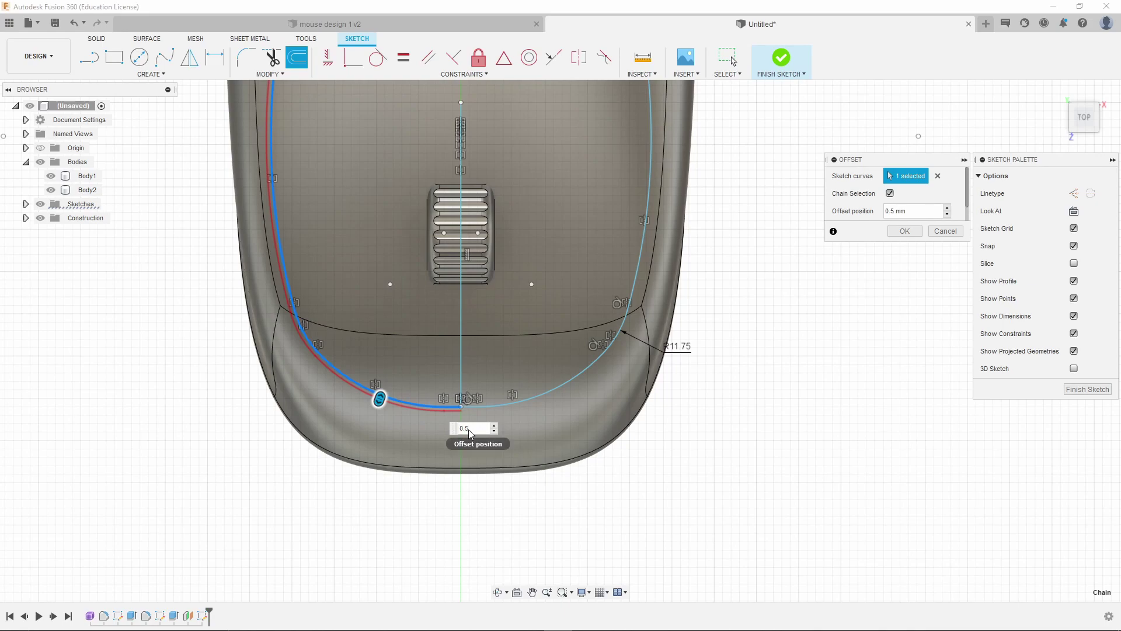
type("-")
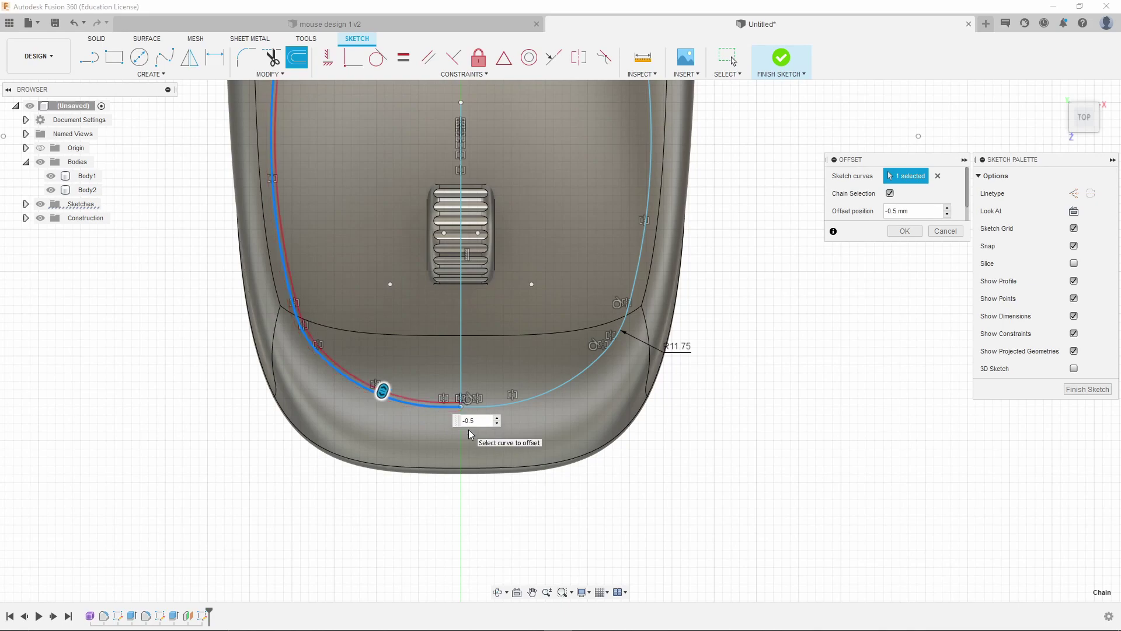
scroll(339, 473, "down", 2)
scroll(333, 178, "up", 2)
scroll(298, 149, "up", 3)
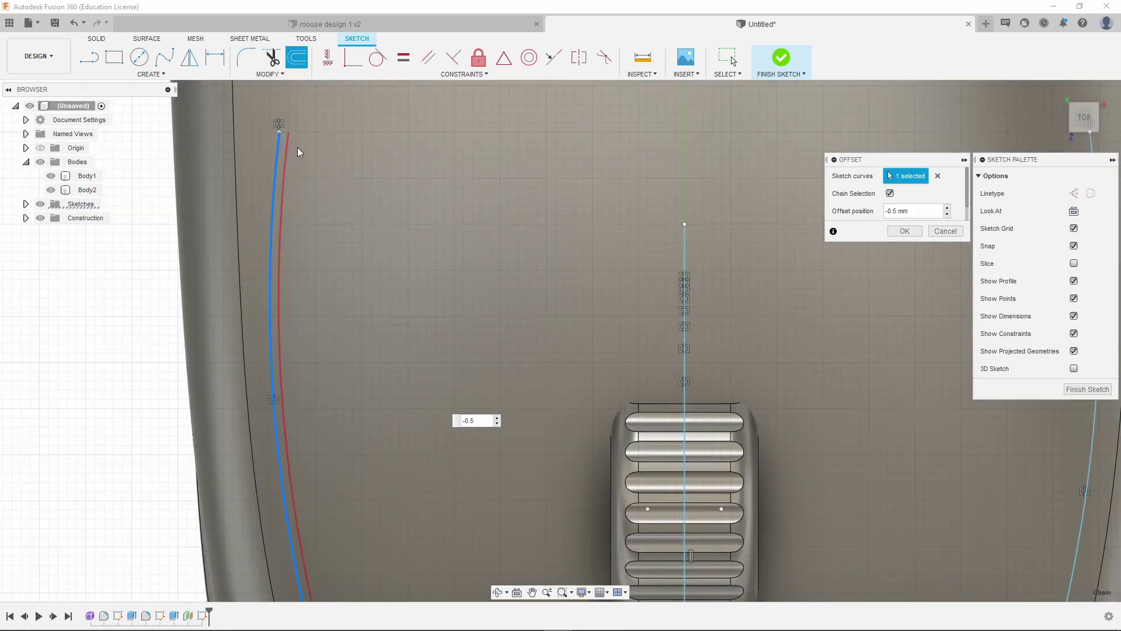
scroll(432, 192, "down", 4)
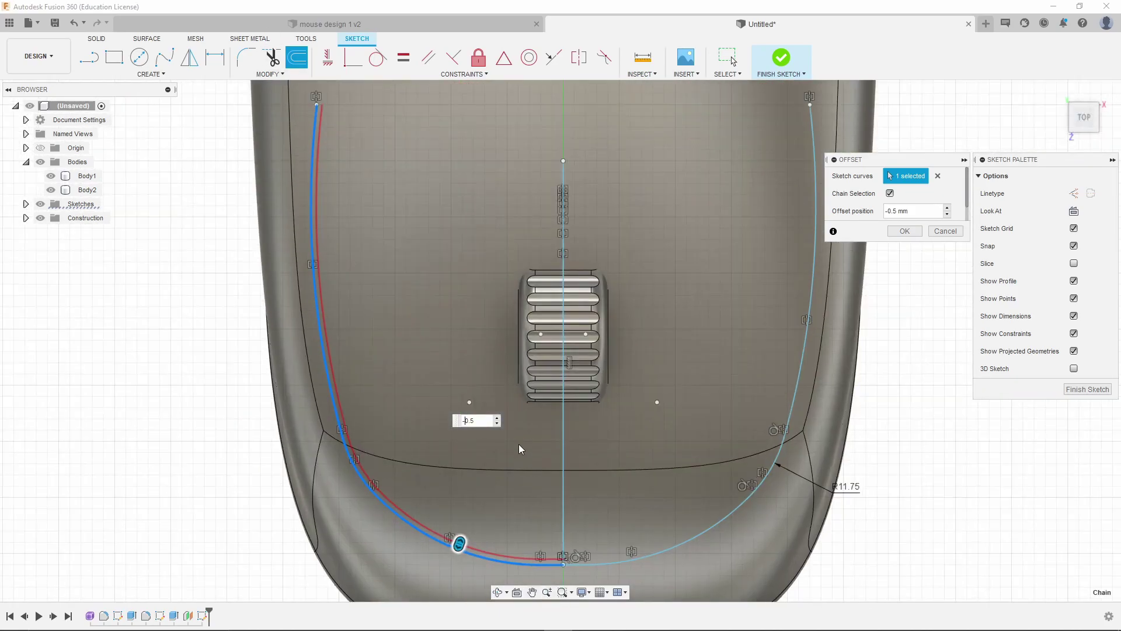
- Set the left outline's offset distance to -0.3 mm and apply the offset
key("BackSpace")
key("BackSpace")
type(".3")
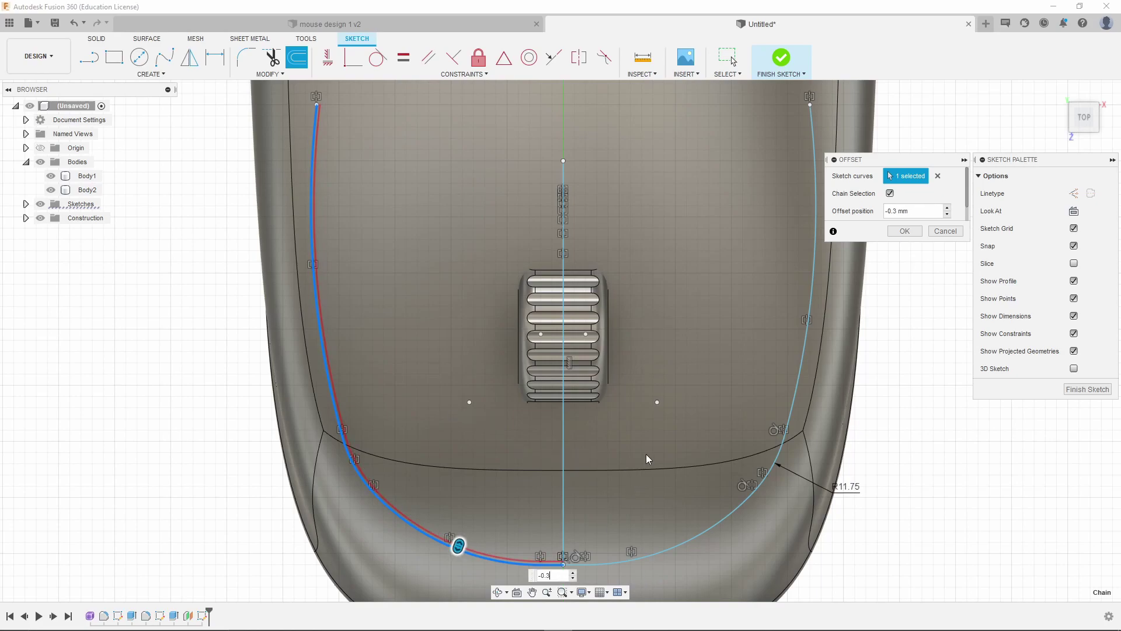
key("Return")
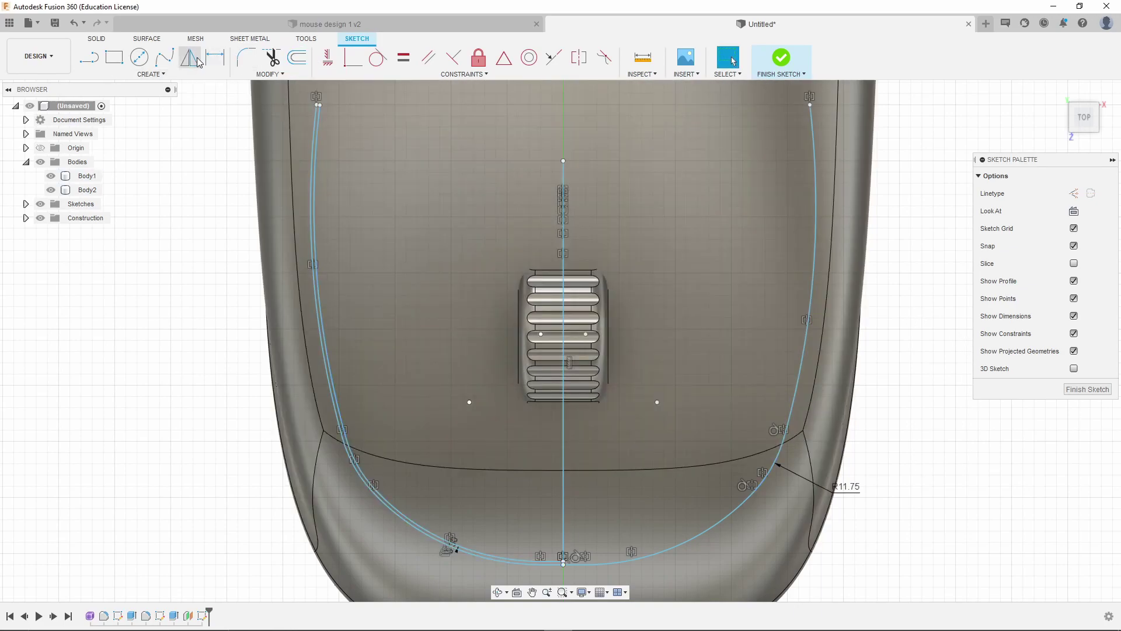
left_click(296, 57)
left_click(720, 526)
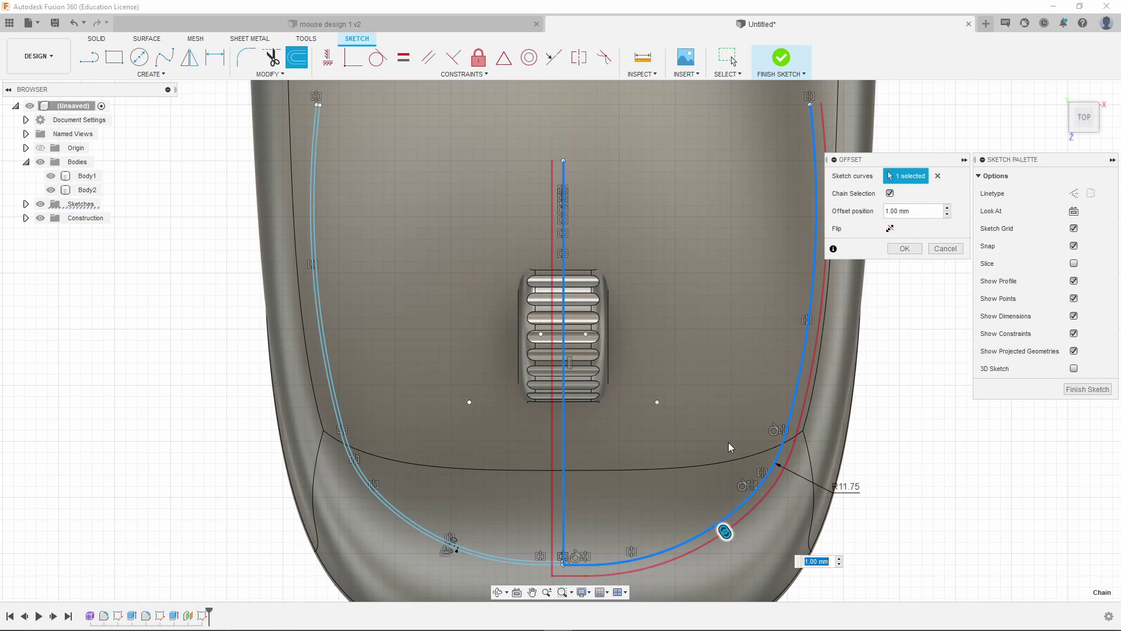
left_click(945, 248)
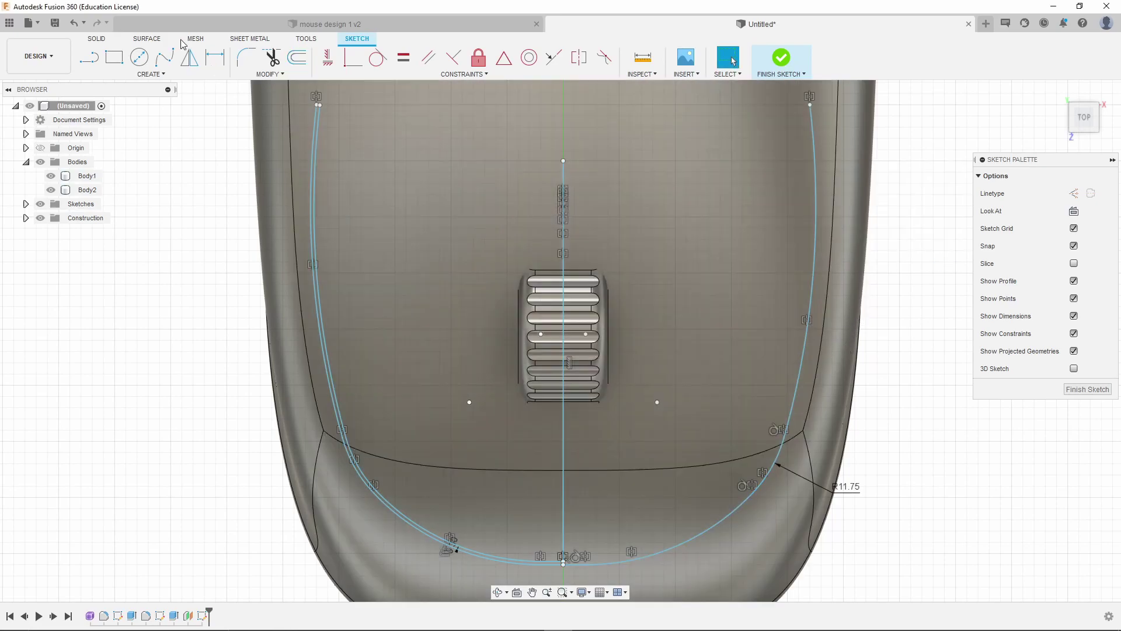
left_click(296, 57)
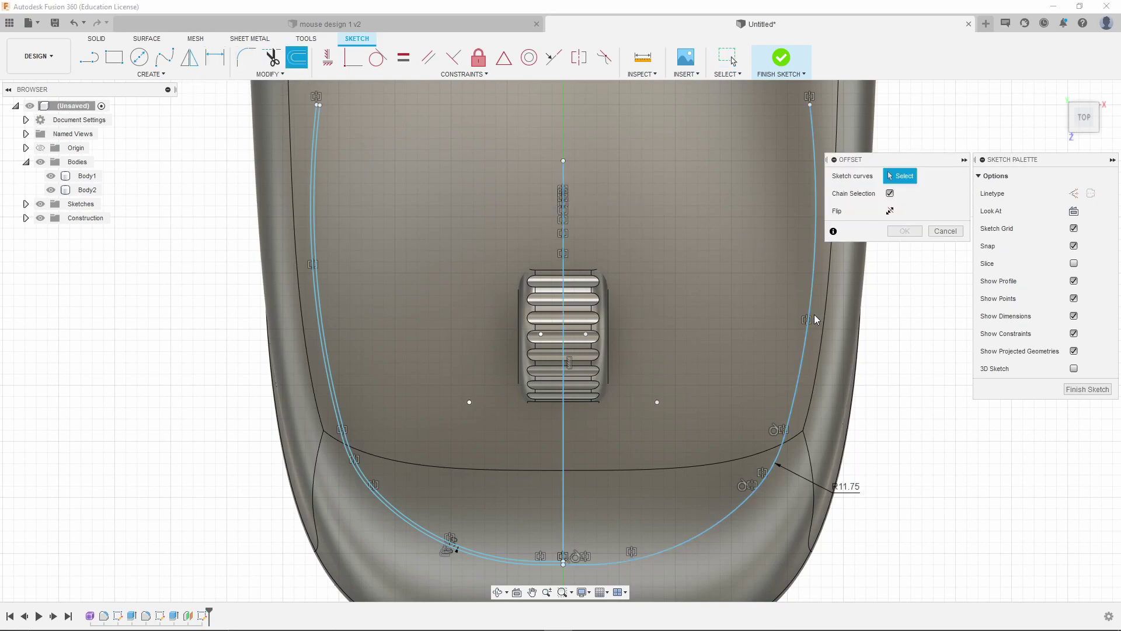
- Trim the short piece of the centre line between the offset curve and the original outline at the front
scroll(682, 548, "up", 3)
scroll(681, 560, "down", 3)
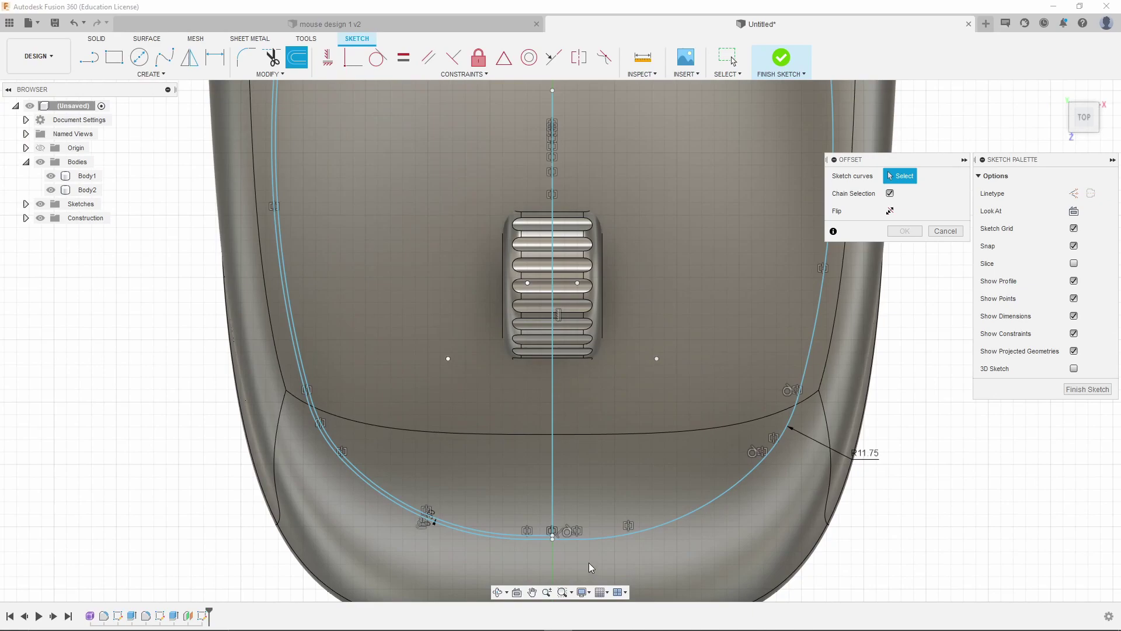
scroll(594, 566, "up", 8)
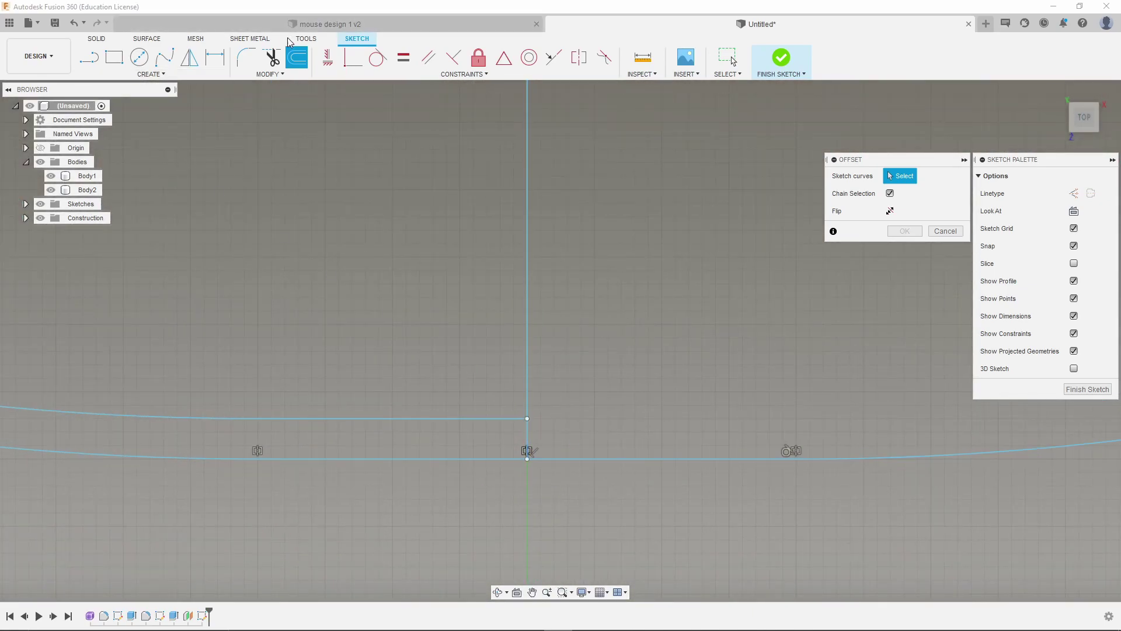
left_click(272, 57)
left_click(526, 441)
scroll(285, 295, "down", 5)
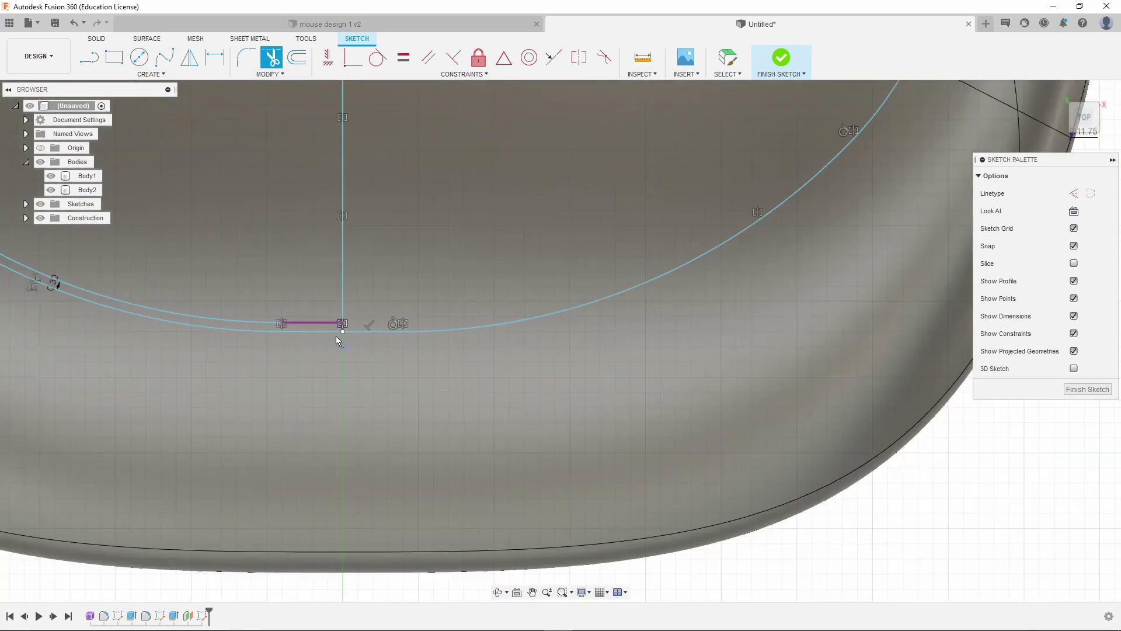
scroll(302, 340, "up", 2)
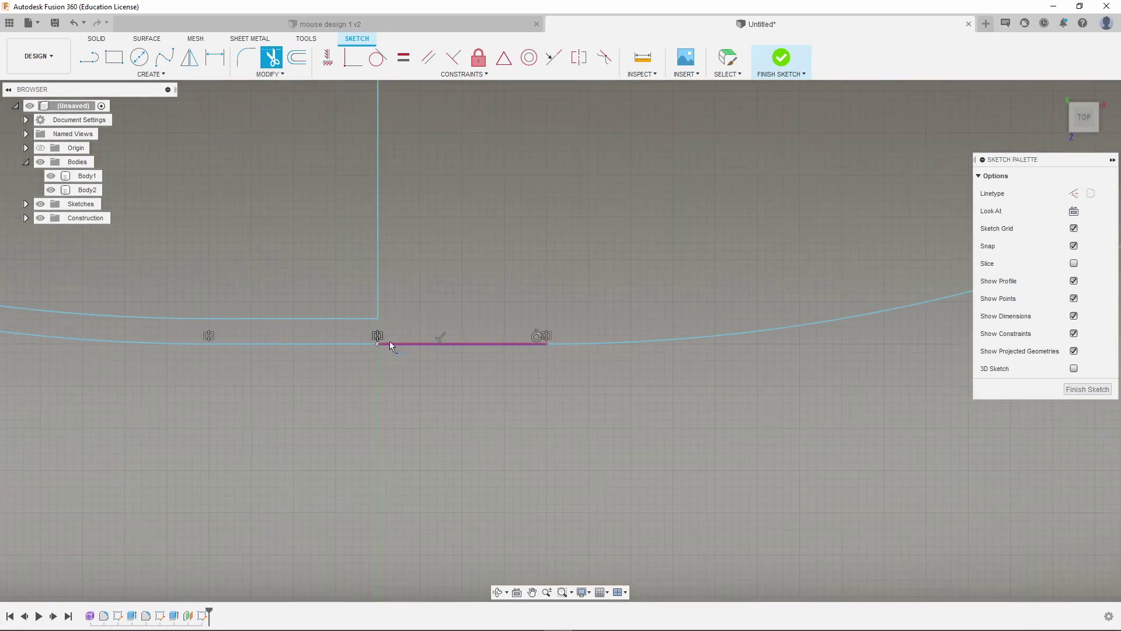
scroll(555, 338, "down", 2)
scroll(486, 313, "down", 2)
- Offset the chained right half of the outline inward, setting the offset distance to -0.3 mm
key("o")
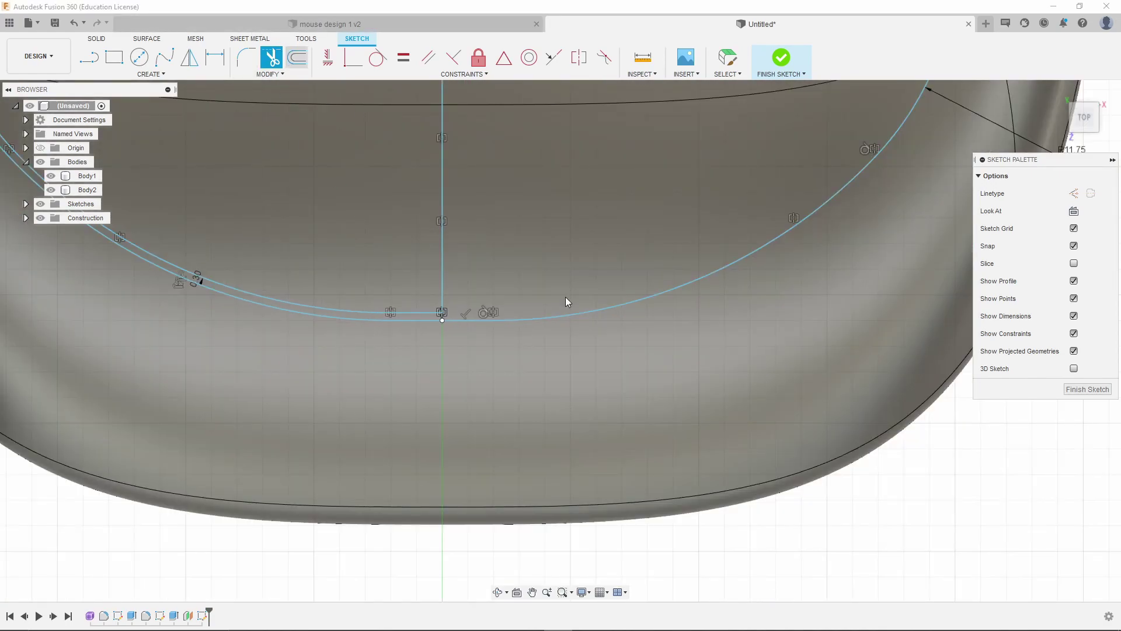
left_click(582, 315)
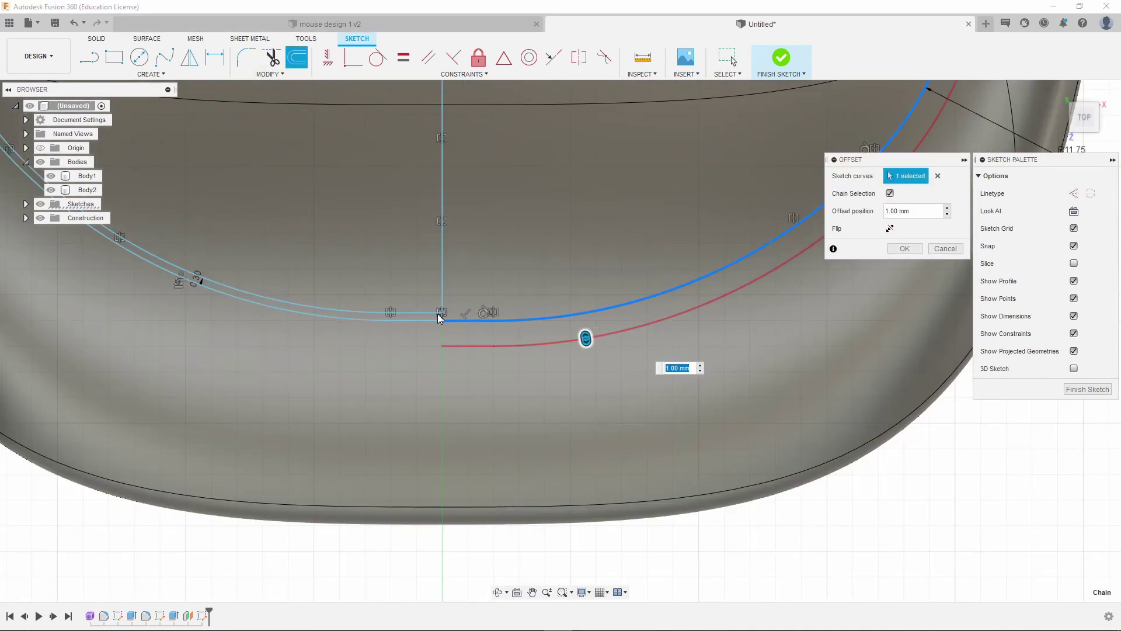
left_click_drag(588, 335, 579, 302)
left_click(921, 210)
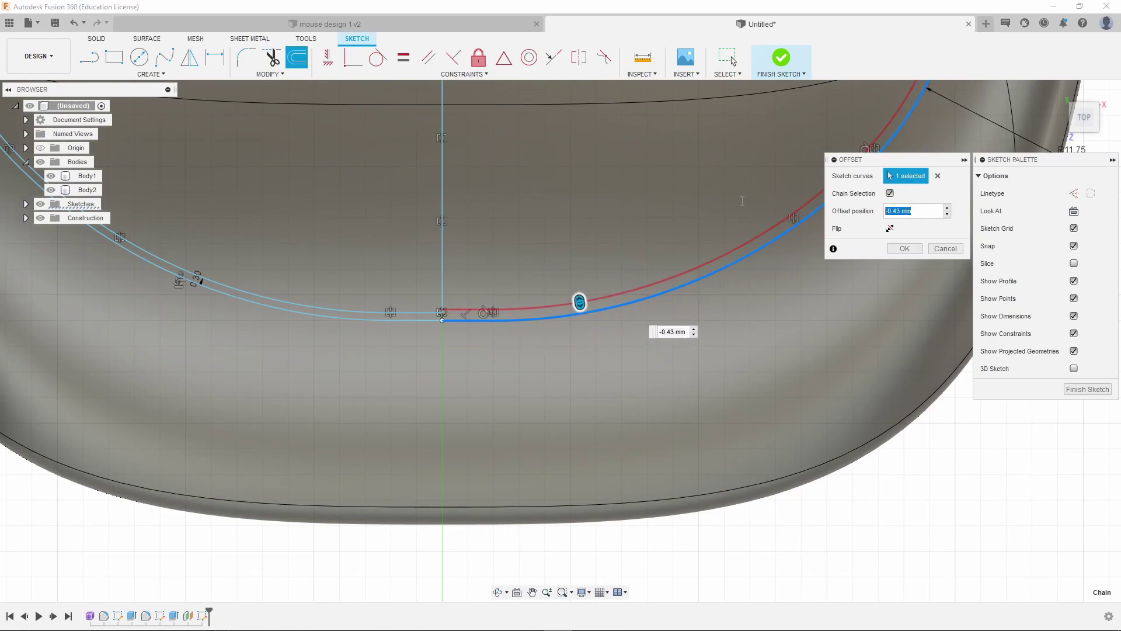
type("0")
key("BackSpace")
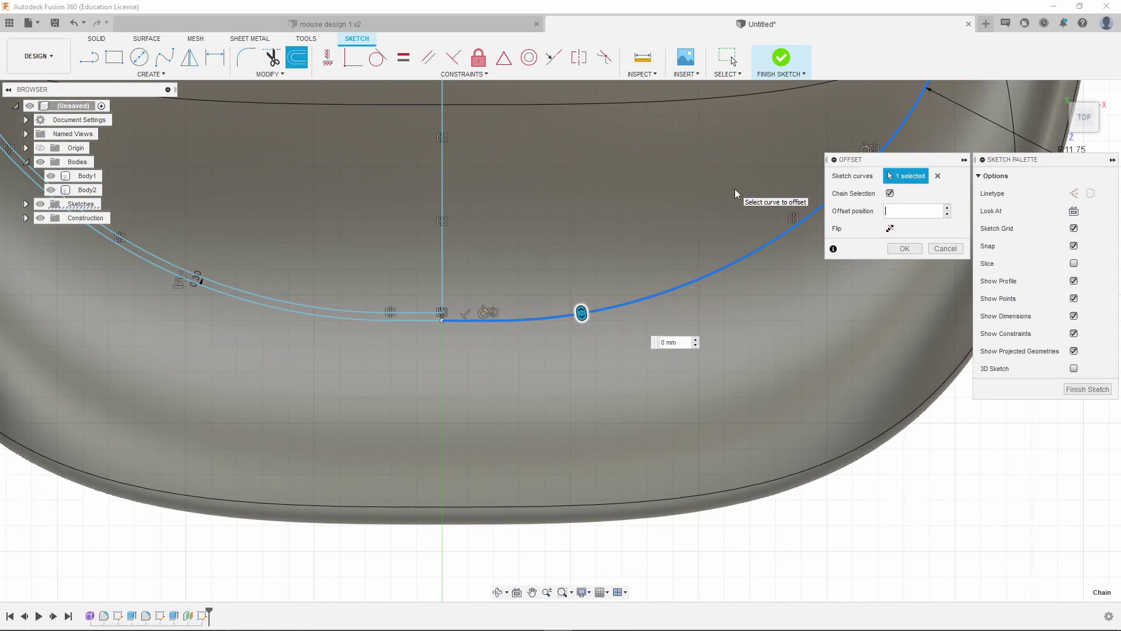
type("-0.3")
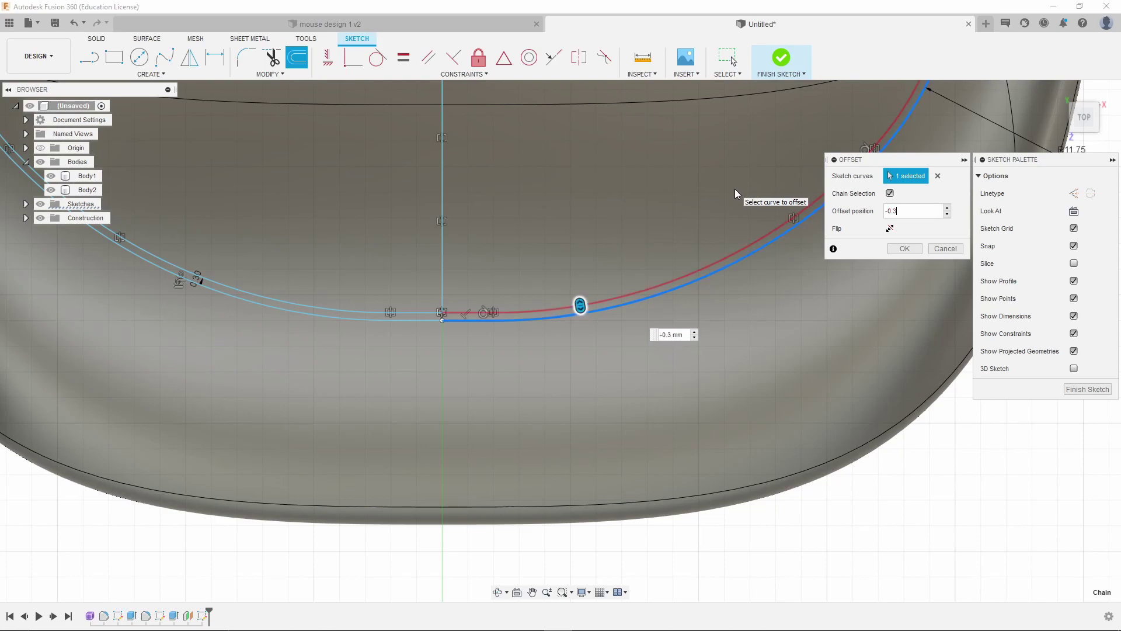
left_click(905, 248)
scroll(526, 336, "down", 5)
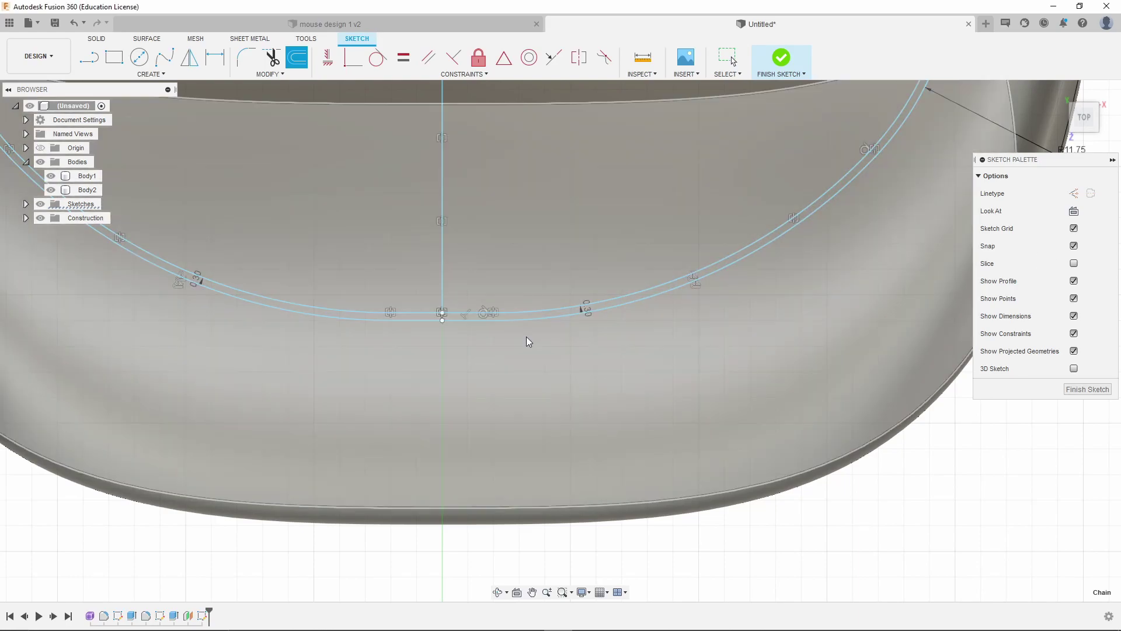
scroll(576, 409, "down", 5)
scroll(195, 115, "up", 2)
left_click(195, 115)
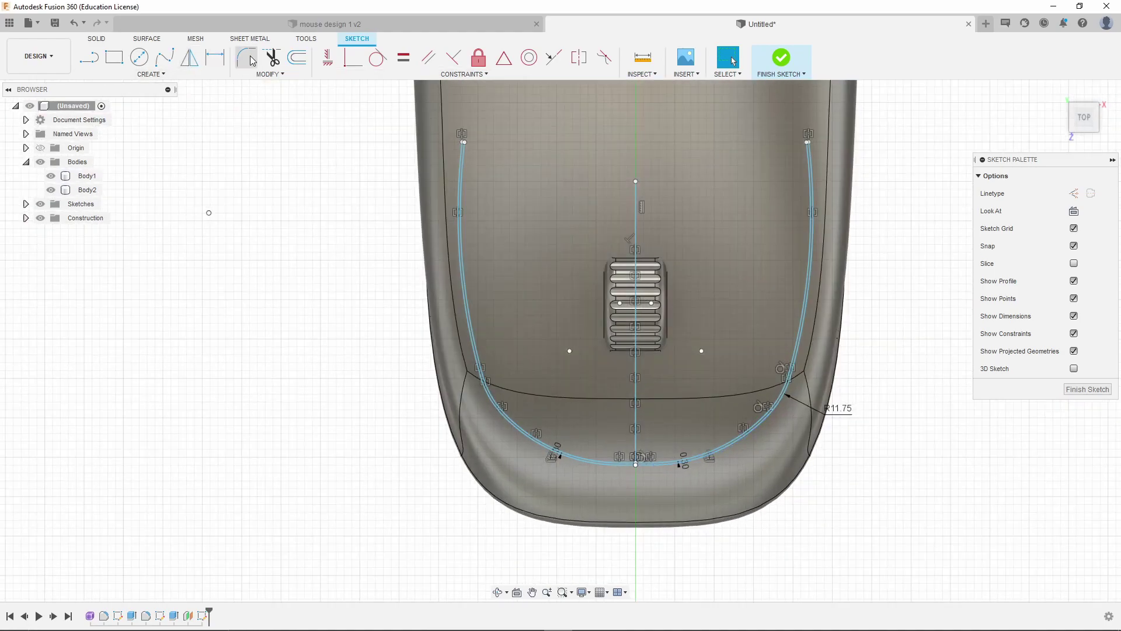
left_click(297, 58)
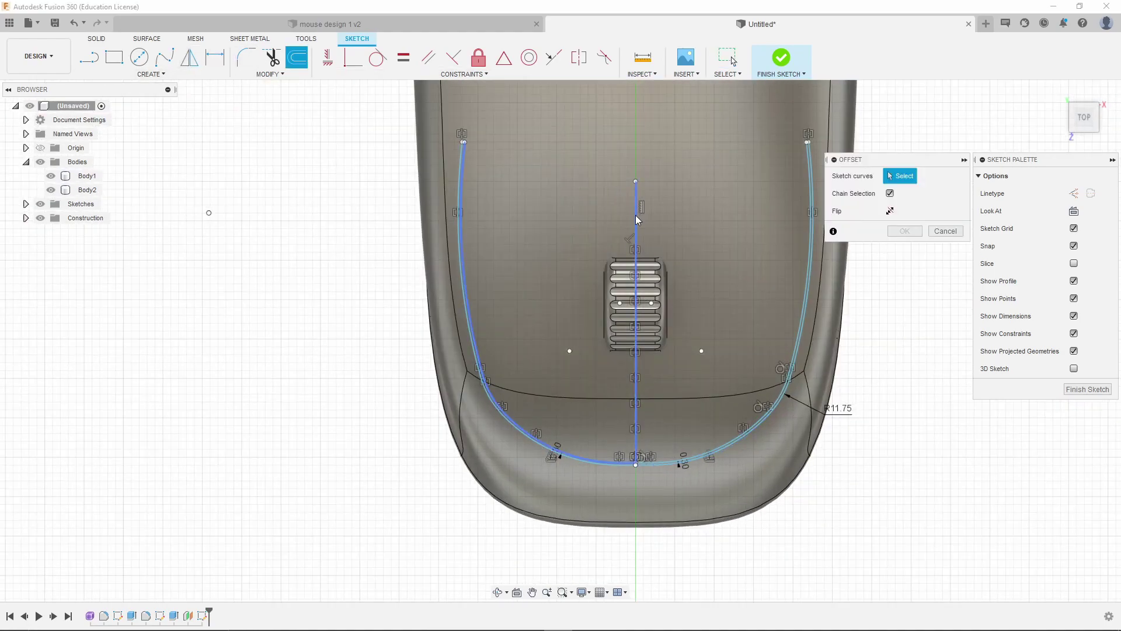
scroll(635, 467, "up", 5)
scroll(654, 354, "up", 3)
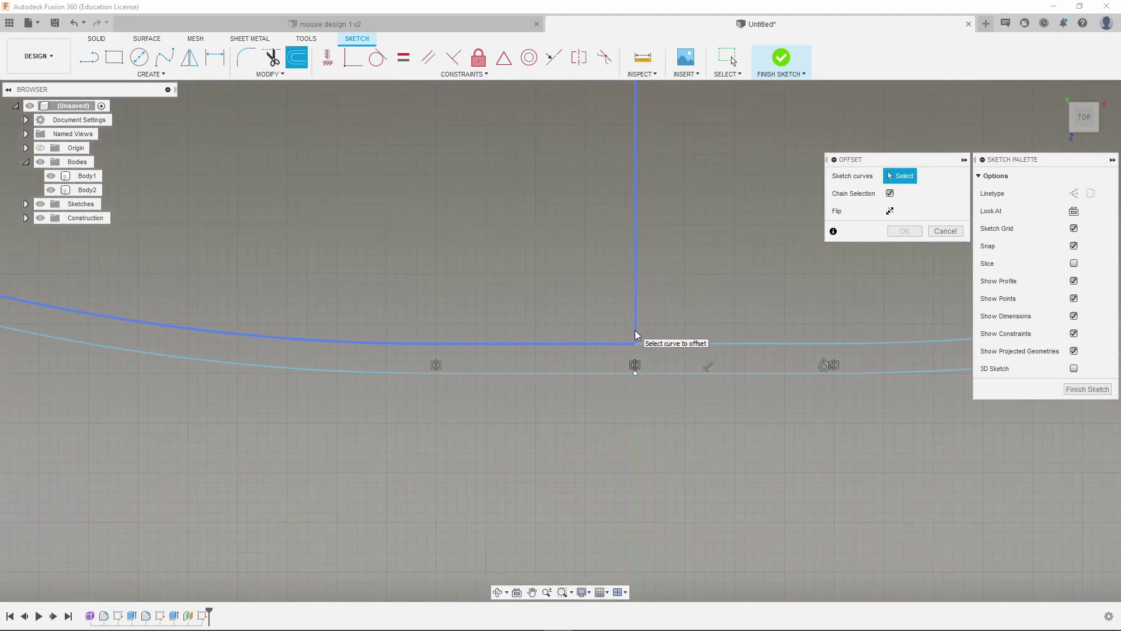
scroll(630, 350, "down", 6)
scroll(619, 356, "up", 3)
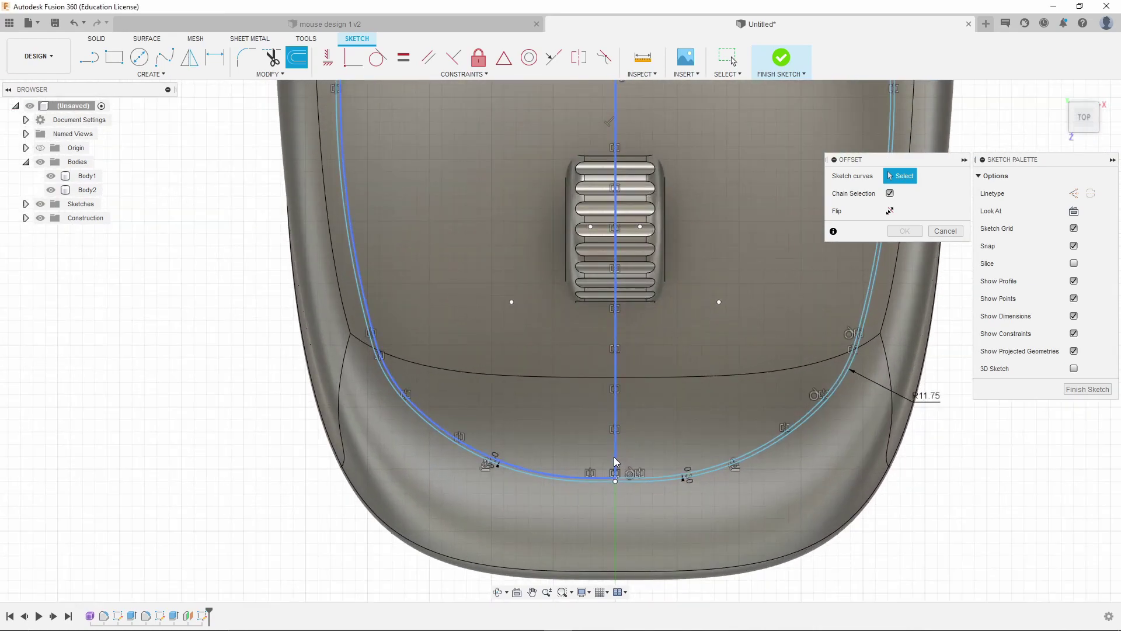
left_click(615, 457)
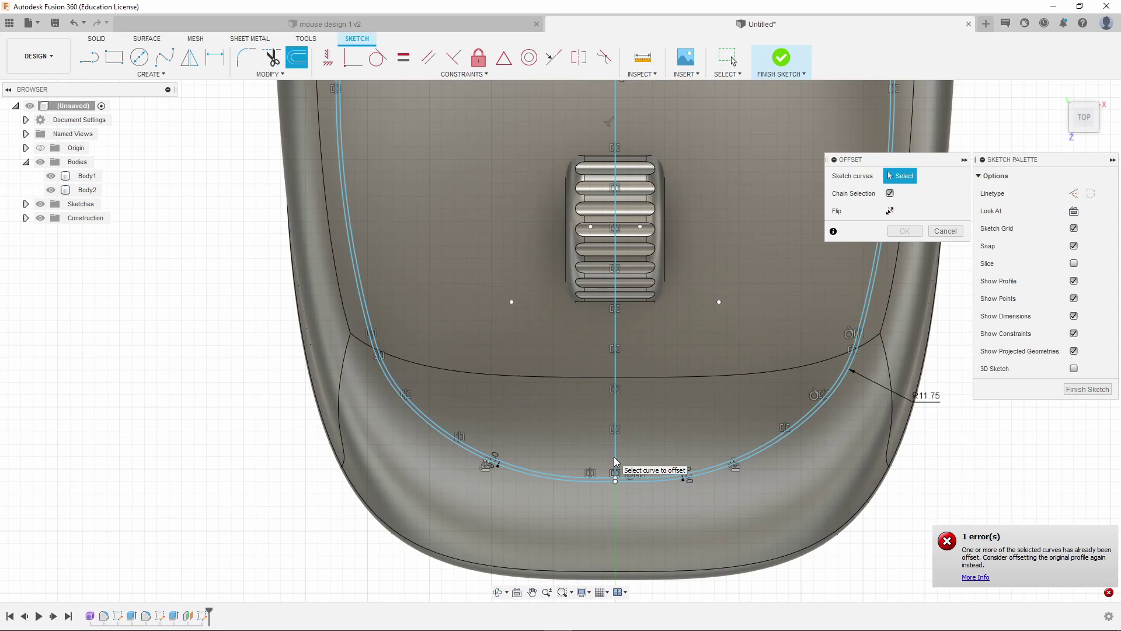
left_click(946, 231)
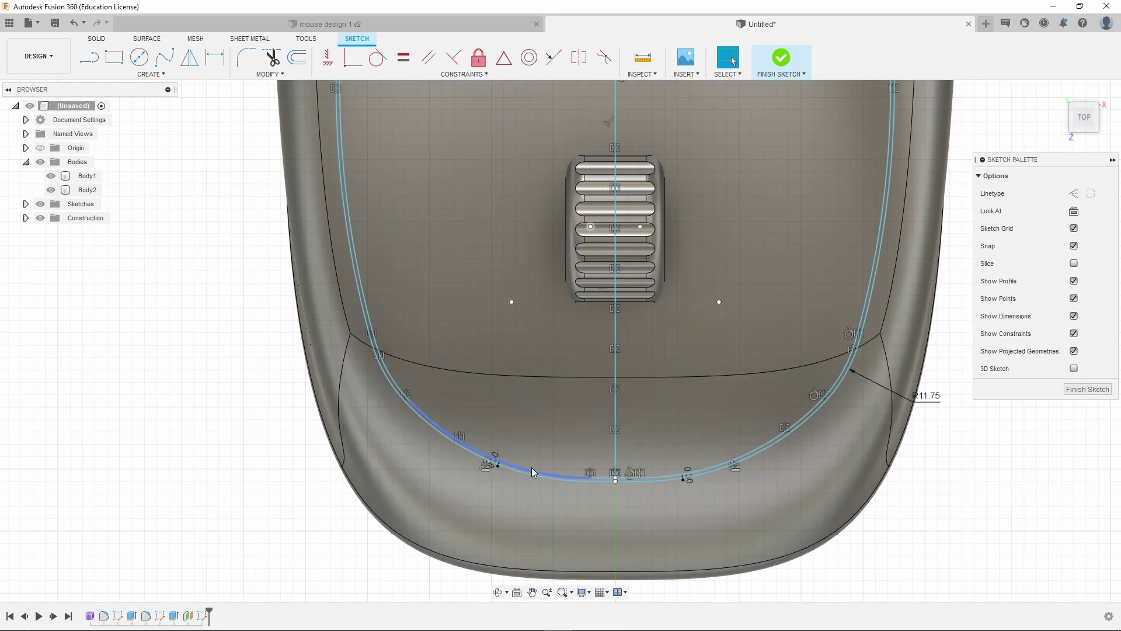
- Offset the vertical centre line on its own, with chain selection off, 0.15 mm towards the left outline
left_click(617, 333)
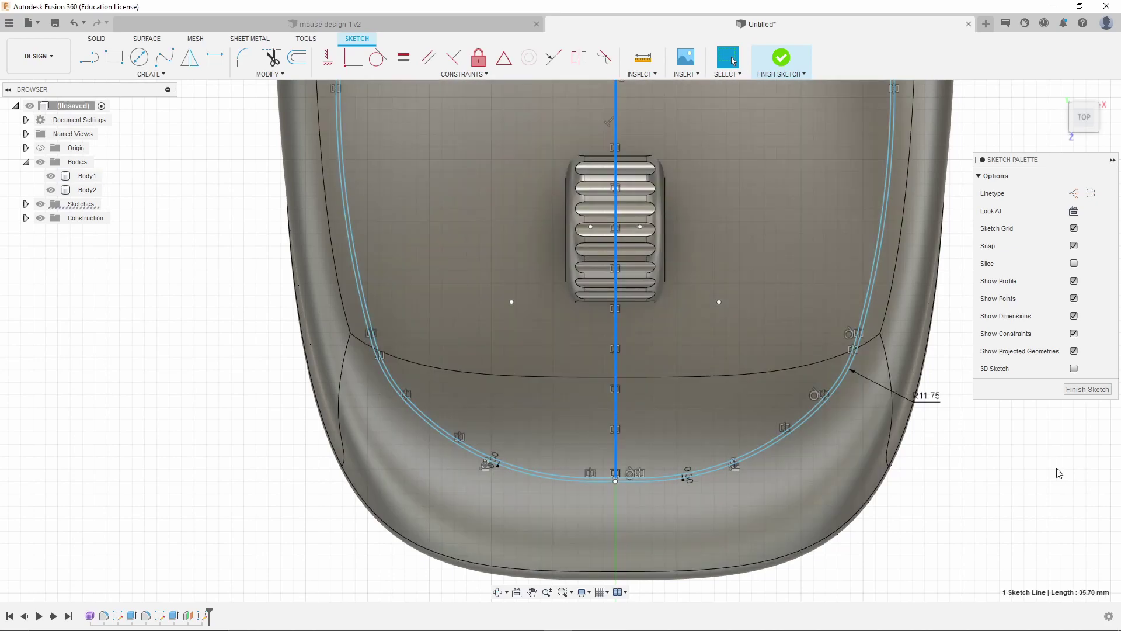
scroll(712, 473, "down", 2)
left_click(299, 58)
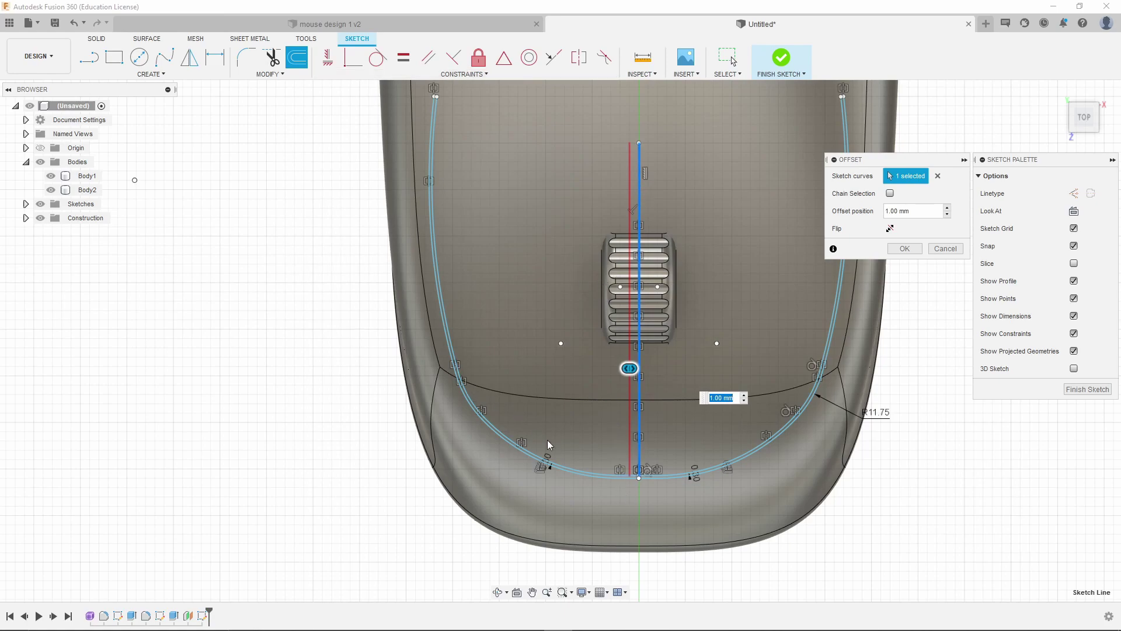
scroll(724, 284, "up", 2)
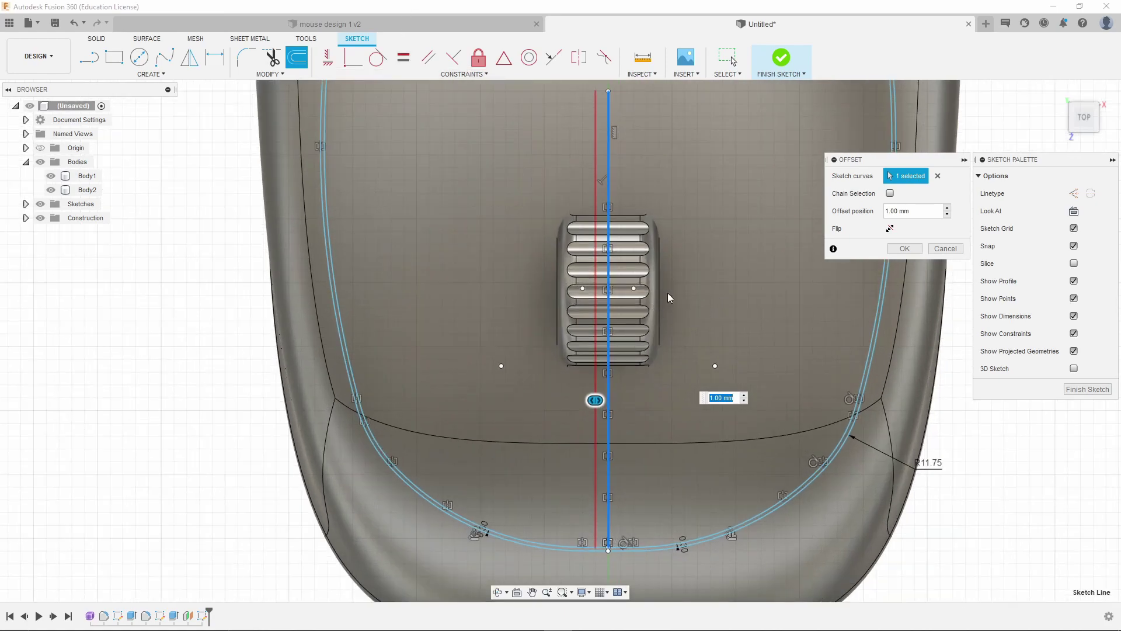
left_click(892, 230)
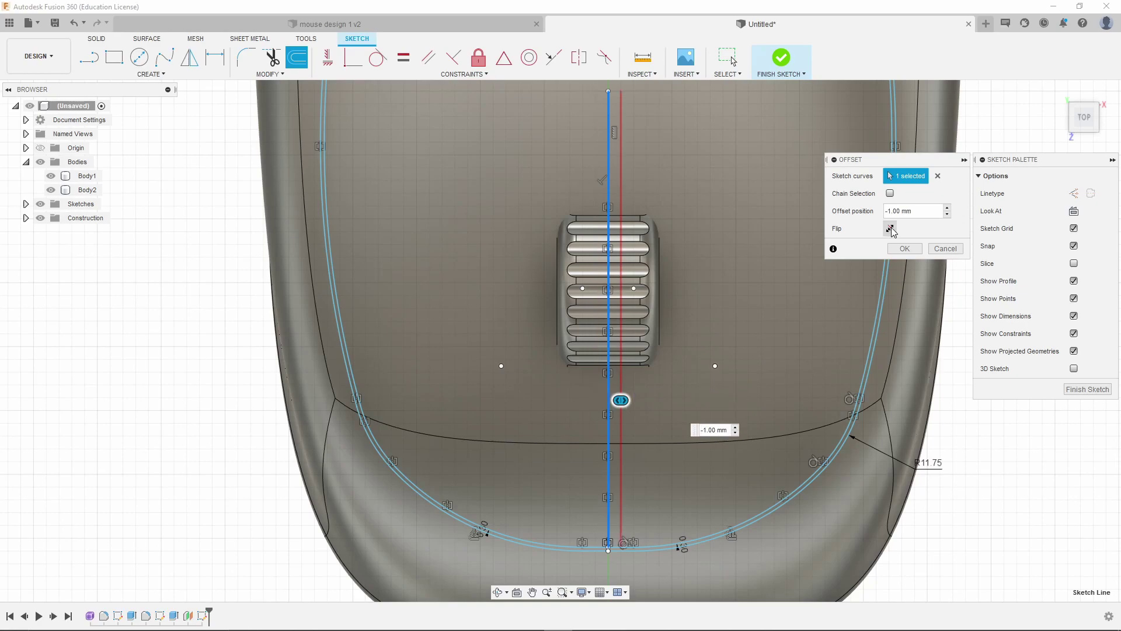
left_click(892, 229)
left_click(893, 229)
double_click(893, 230)
left_click(896, 231)
double_click(892, 230)
left_click(892, 230)
left_click(892, 229)
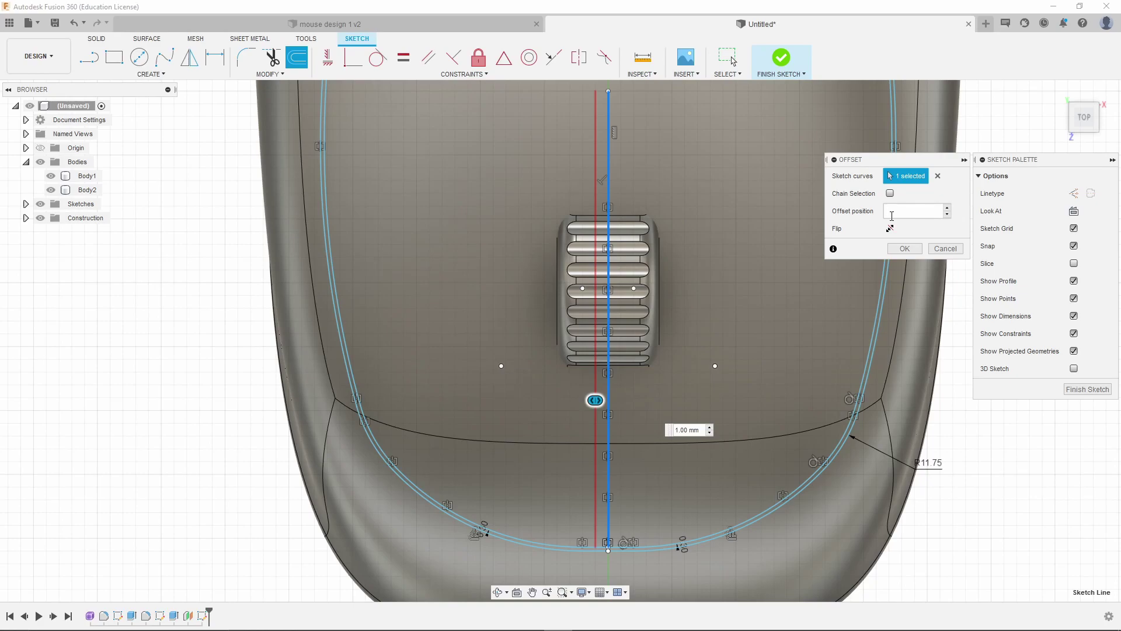
type(".15")
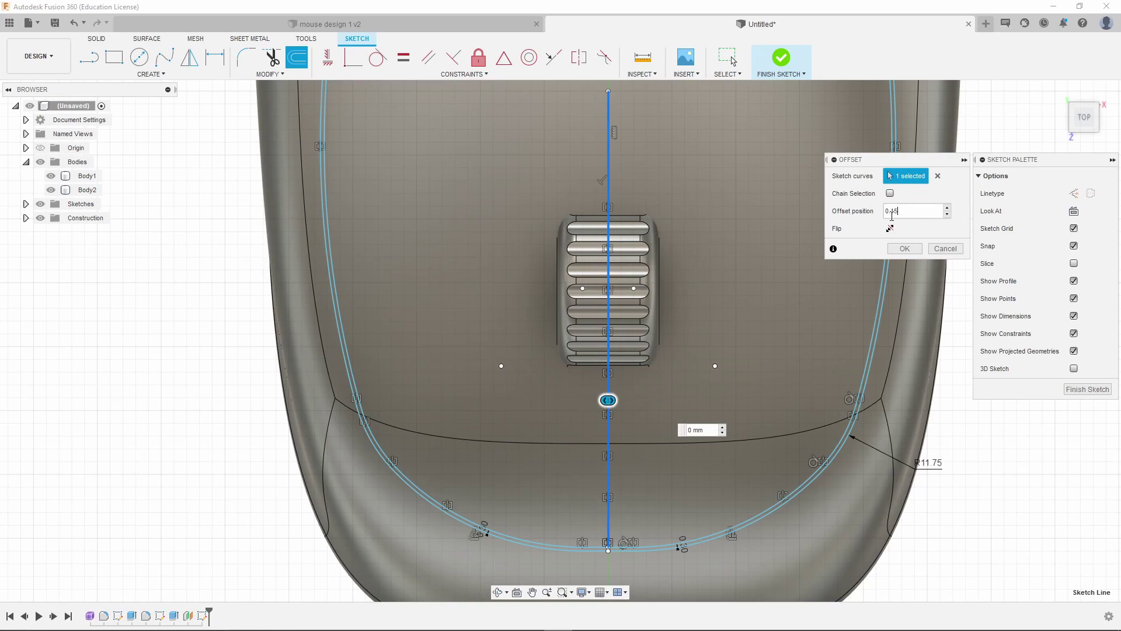
left_click(903, 249)
- Offset the same centre line by -0.15 mm, flipped towards the right outline
scroll(602, 552, "up", 5)
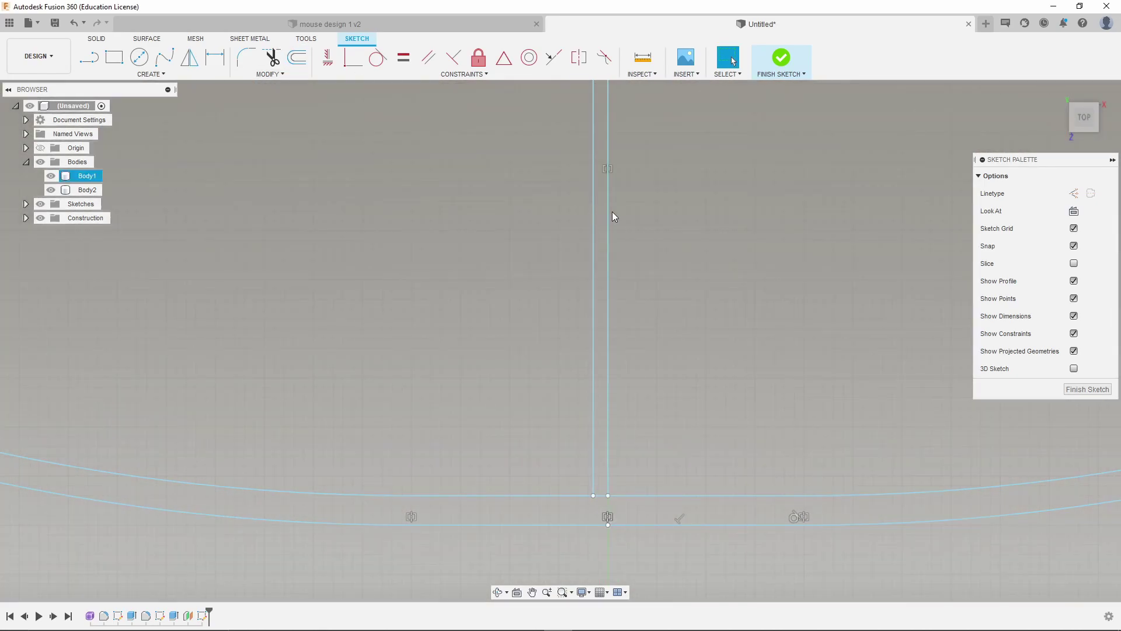
left_click(609, 216)
left_click(297, 56)
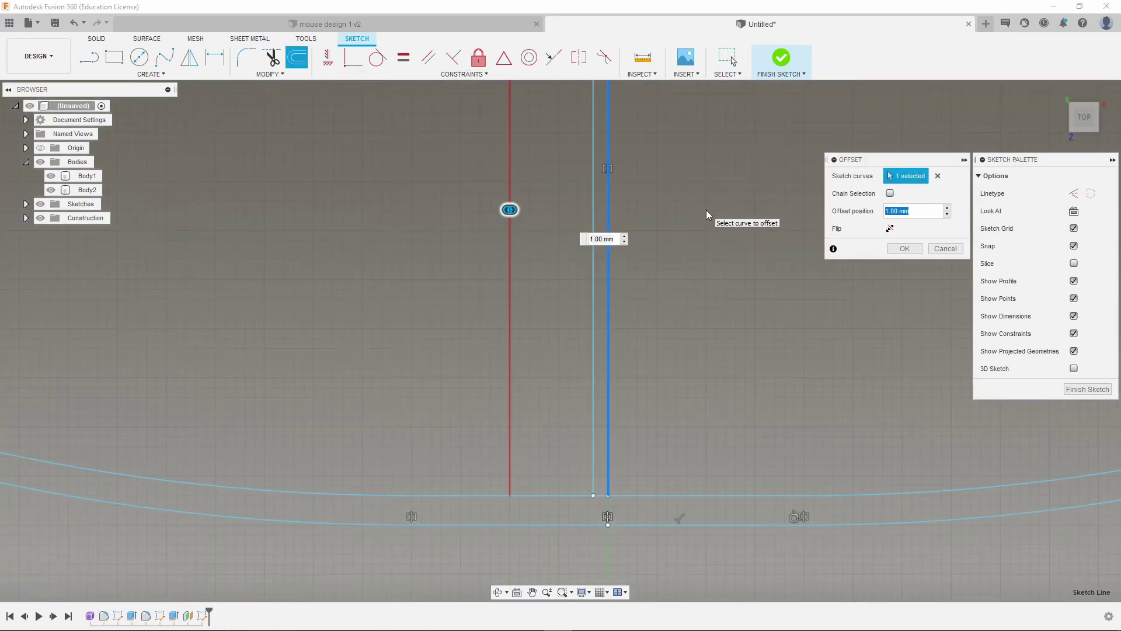
type("0.15")
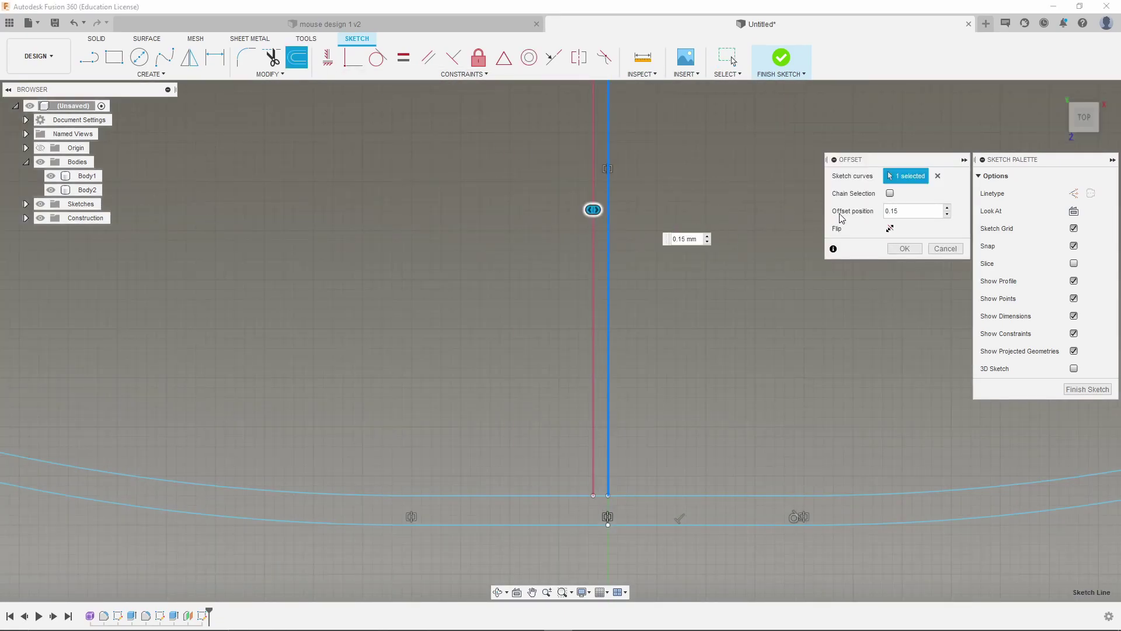
left_click(890, 228)
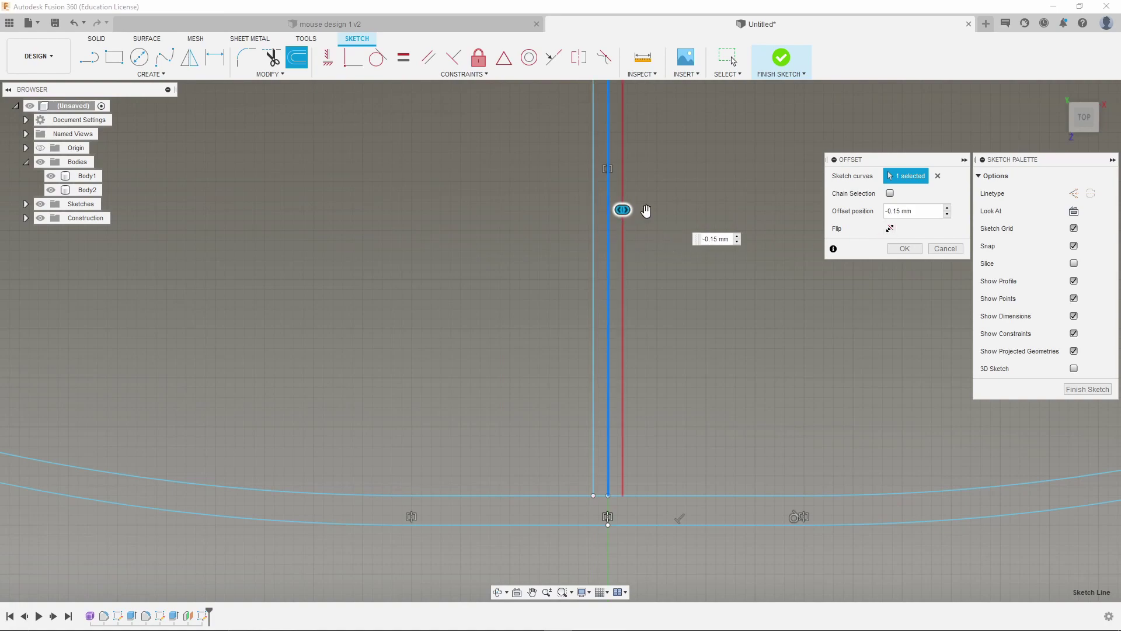
scroll(487, 324, "down", 5)
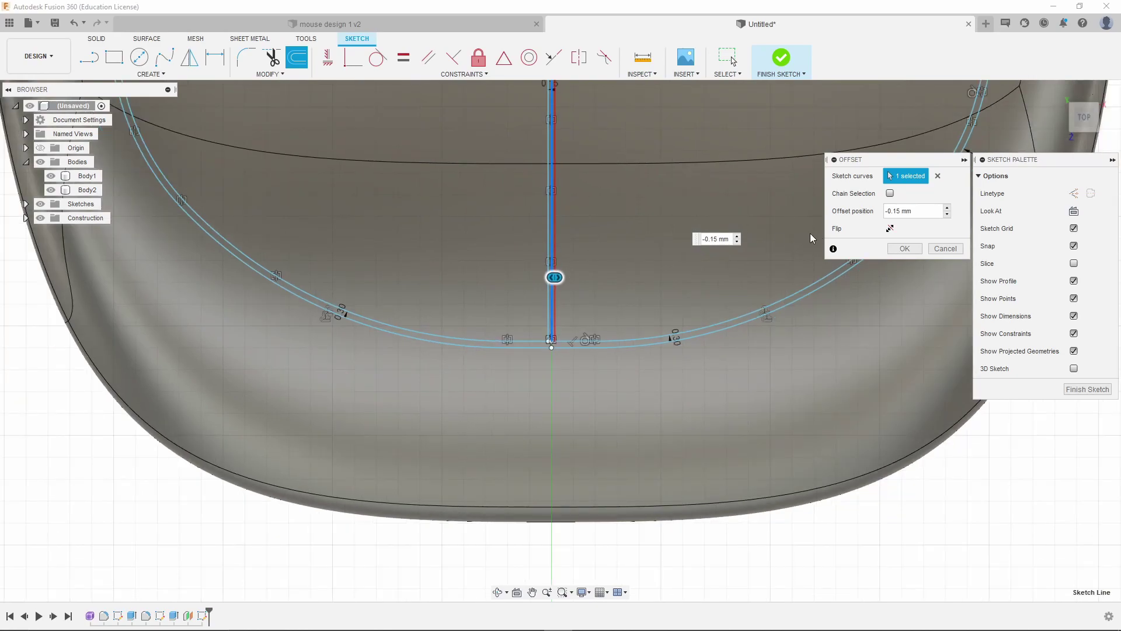
scroll(570, 386, "down", 2)
scroll(594, 127, "up", 2)
scroll(569, 125, "down", 3)
scroll(576, 74, "up", 2)
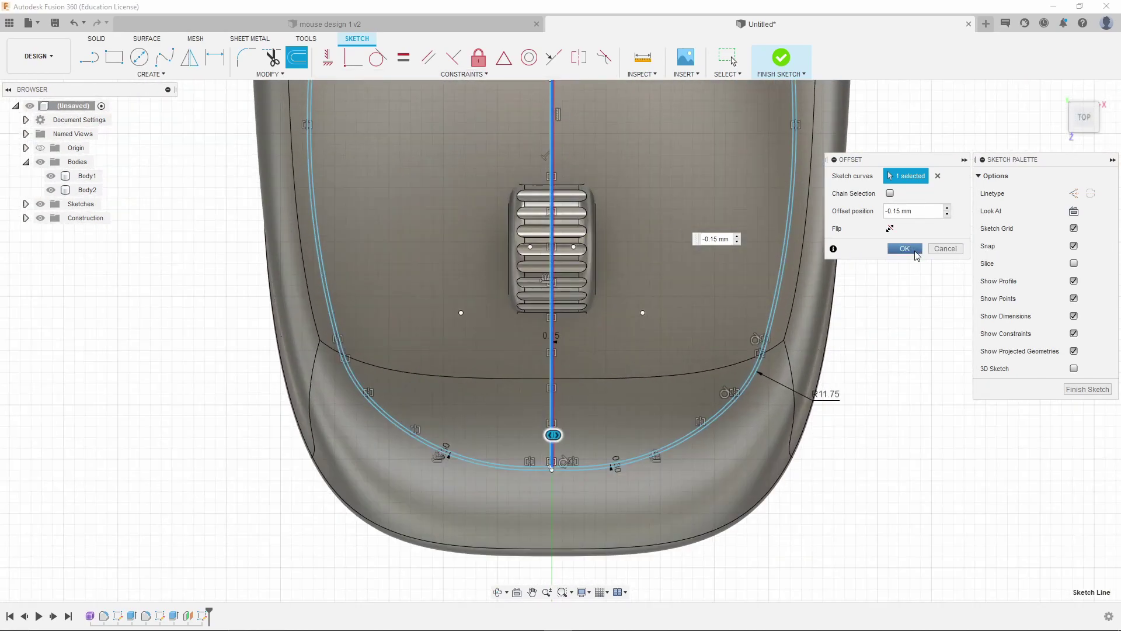
left_click(913, 254)
- Trim away the original centre line between its two parallel offset lines
scroll(604, 372, "down", 1)
left_click(567, 473)
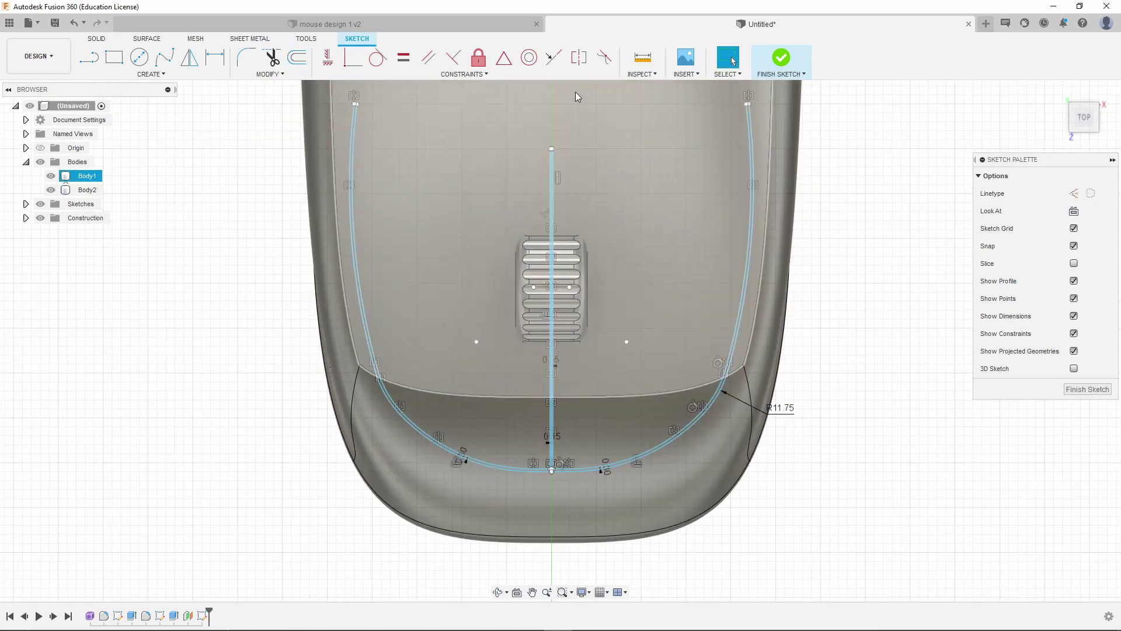
scroll(525, 268, "up", 5)
scroll(563, 188, "up", 3)
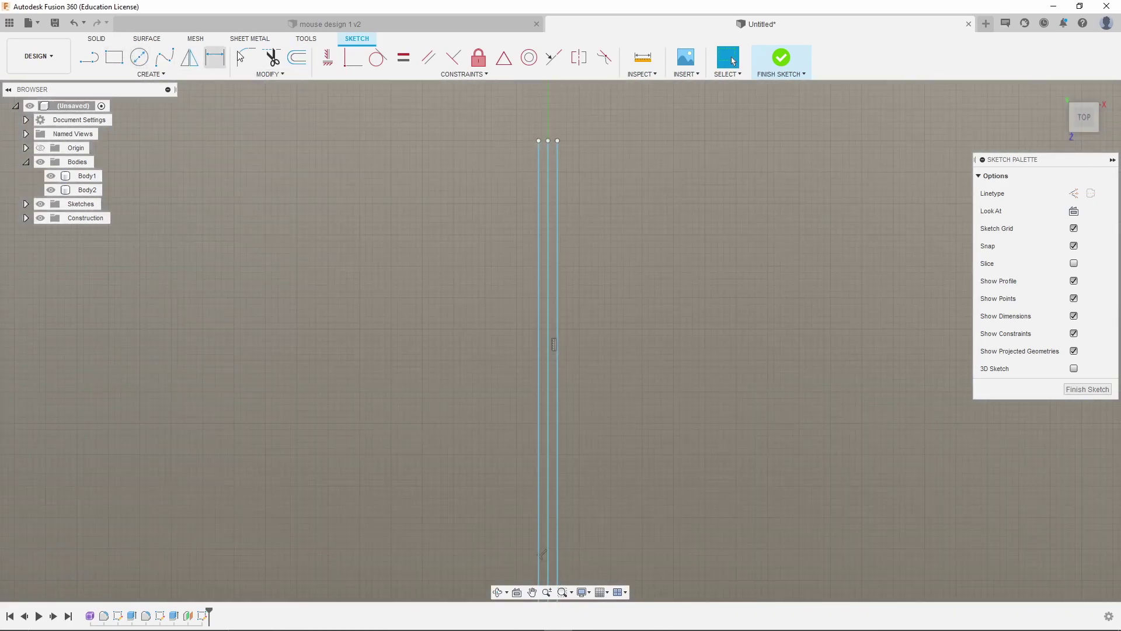
left_click(271, 57)
left_click(556, 167)
- Trim the short inner-curve pieces between the two parallel lines at the front, opening the central gap into the outline band
scroll(474, 229, "down", 2)
scroll(453, 350, "down", 3)
scroll(462, 350, "up", 8)
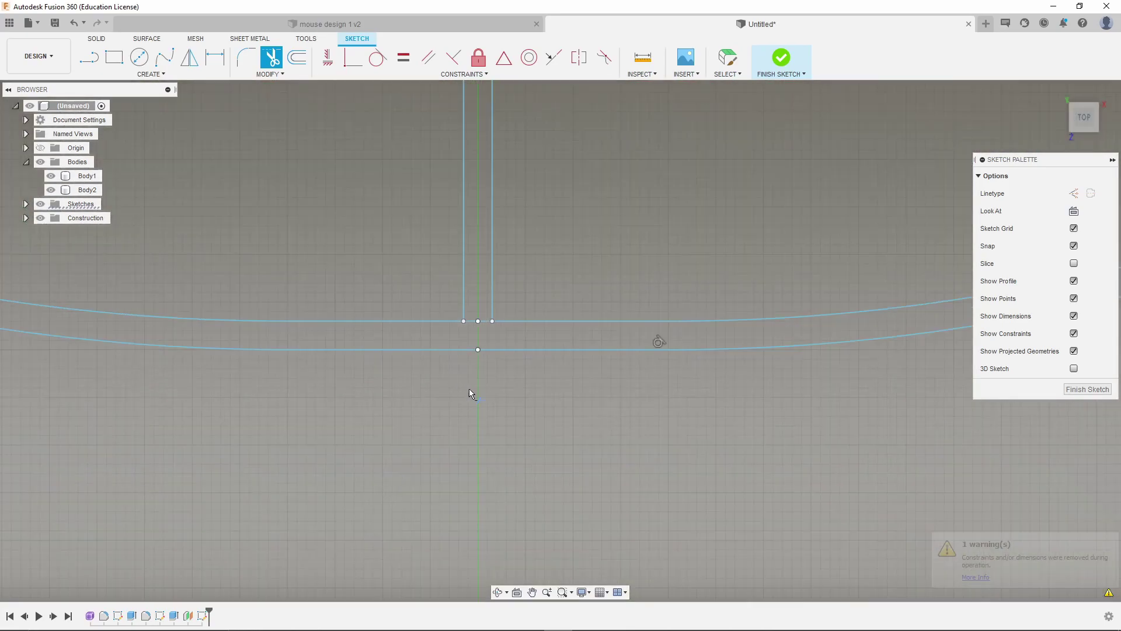
left_click(481, 295)
left_click(454, 296)
scroll(470, 380, "down", 2)
scroll(504, 353, "down", 2)
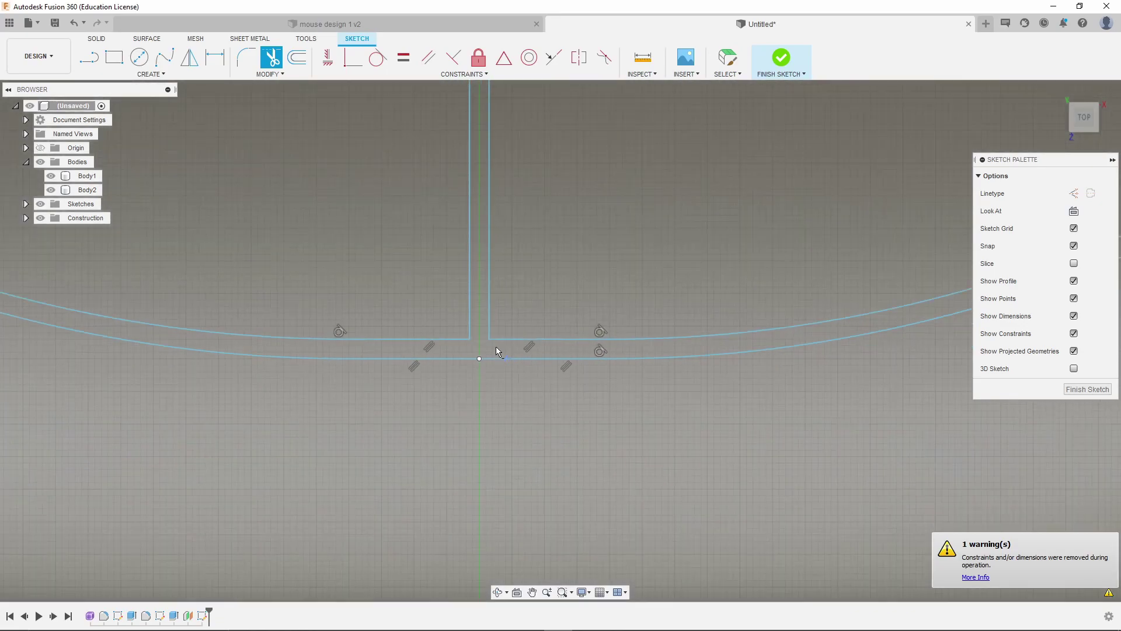
- Draw a short line joining the two open rear endpoints of the outline band's left leg
scroll(341, 353, "down", 5)
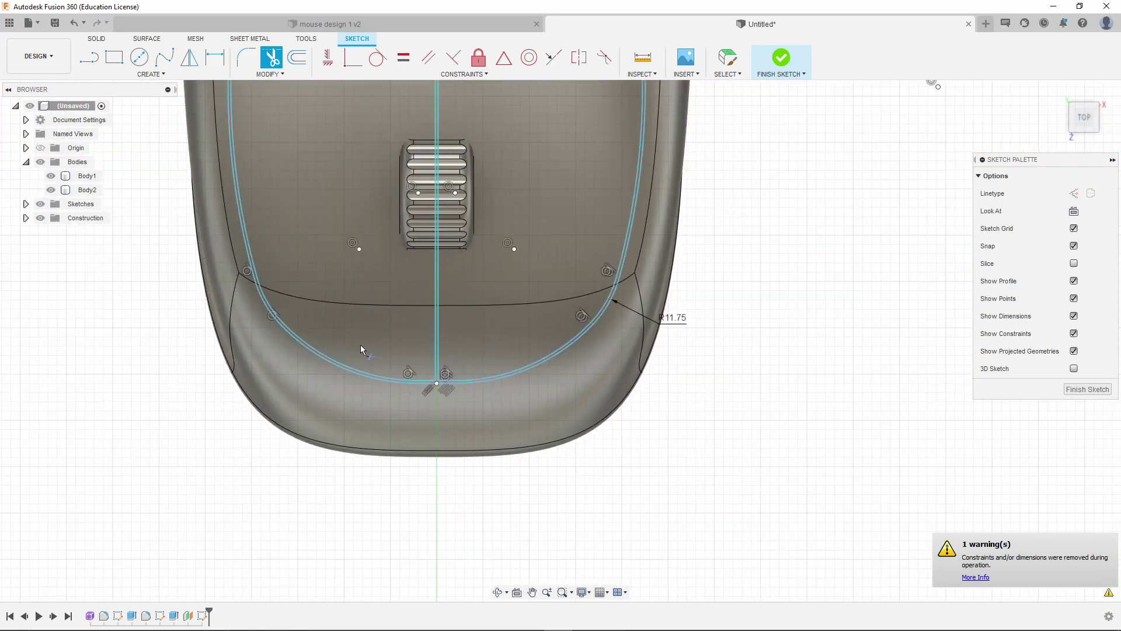
middle_click_drag(361, 349, 390, 296, "shift")
scroll(390, 296, "up", 8)
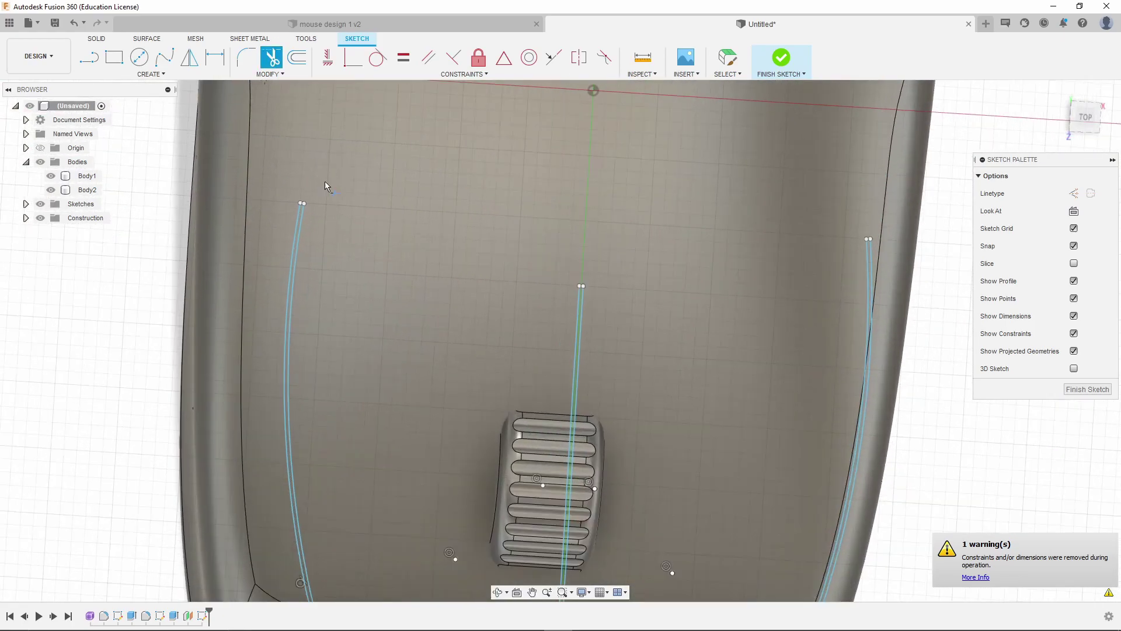
scroll(297, 152, "down", 3)
scroll(398, 282, "up", 6)
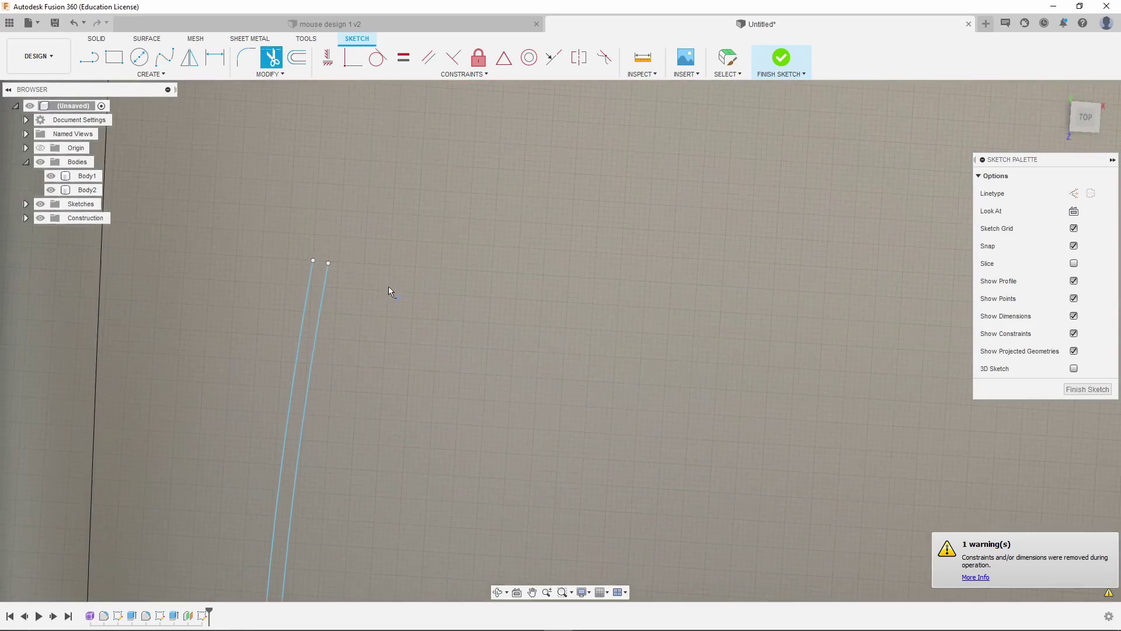
scroll(271, 265, "up", 1)
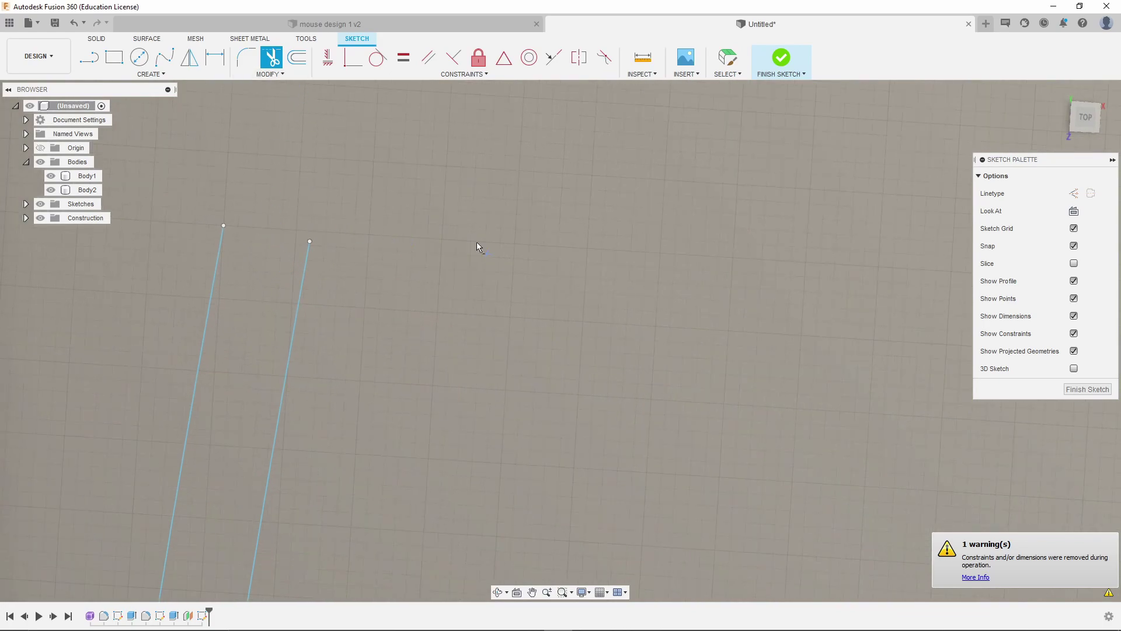
scroll(315, 269, "down", 3)
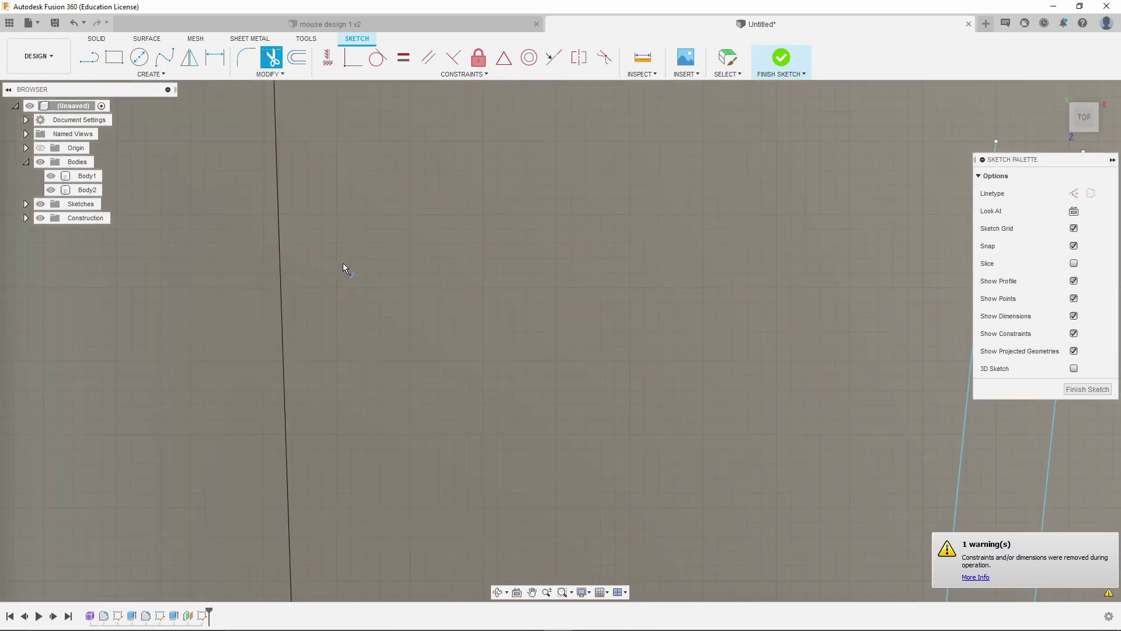
scroll(543, 227, "up", 3)
scroll(539, 211, "up", 2)
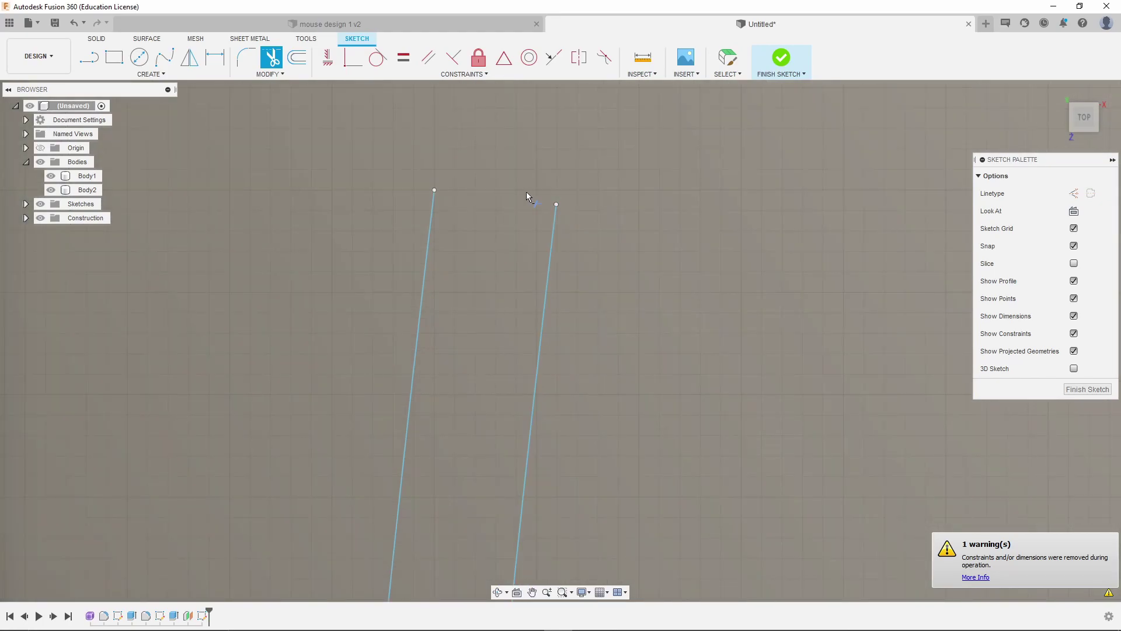
left_click(88, 57)
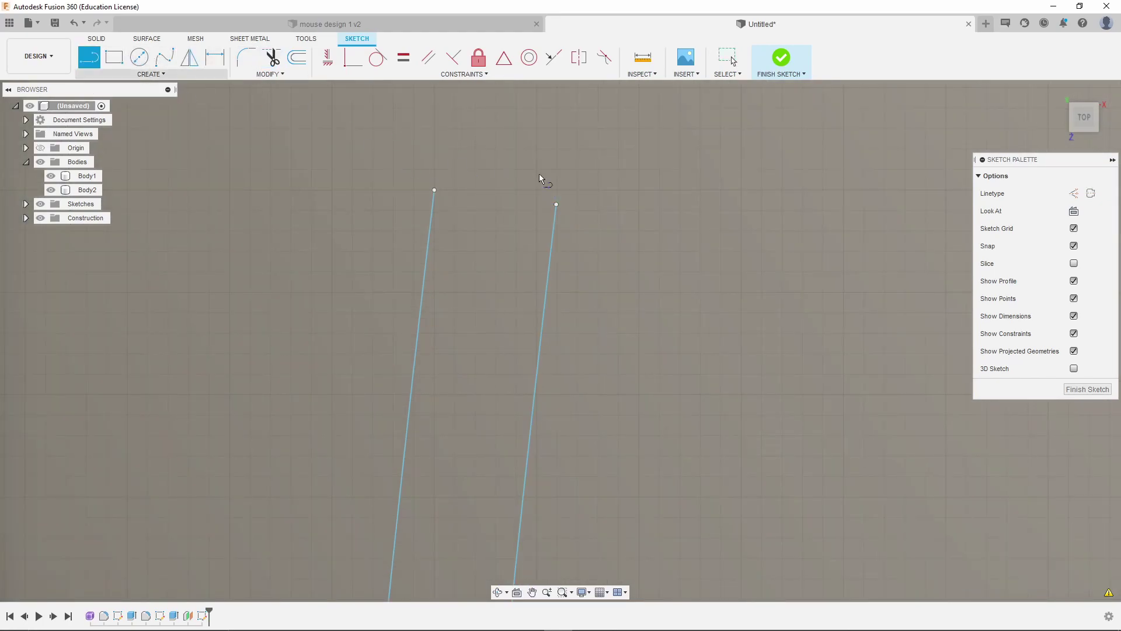
left_click(435, 190)
left_click(556, 204)
- Close the open rear end of the outline band's right leg with a short line
scroll(402, 221, "down", 6)
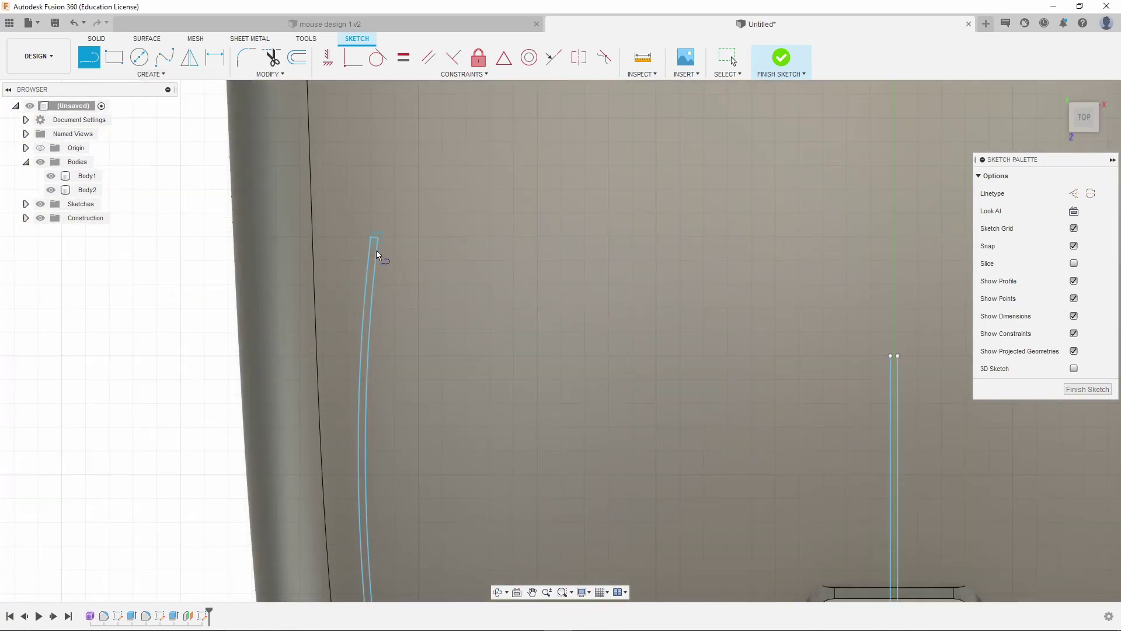
scroll(728, 327, "down", 5)
scroll(832, 325, "up", 10)
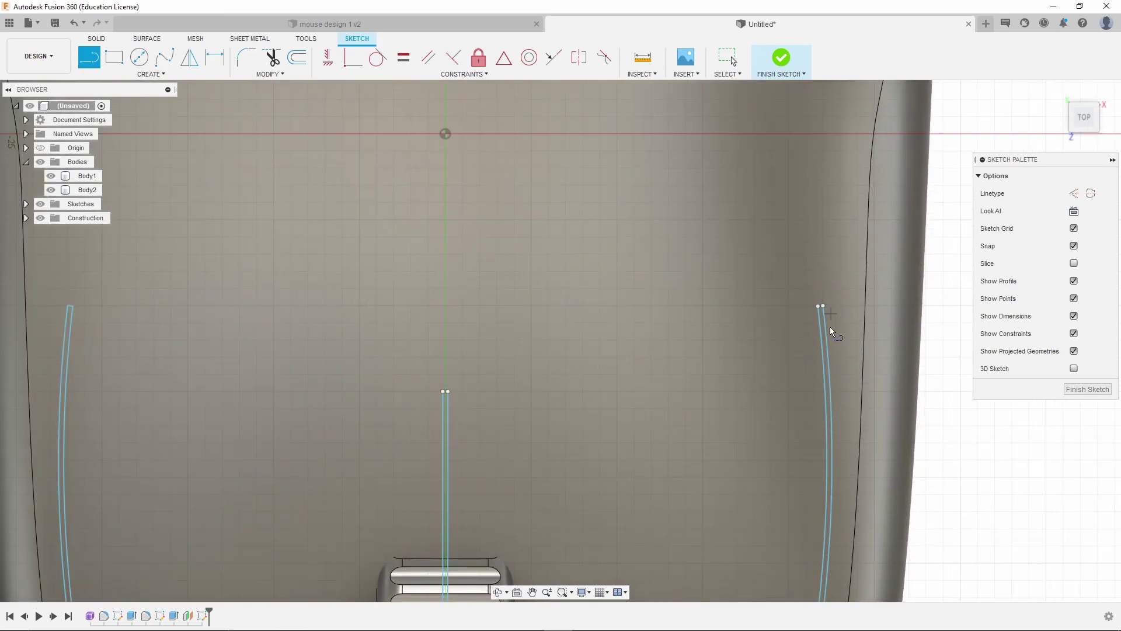
left_click(815, 227)
left_click(787, 229)
- Close the rear end of the central slot with a short line between its two parallel lines
scroll(841, 193, "down", 5)
scroll(769, 228, "down", 5)
scroll(458, 208, "up", 10)
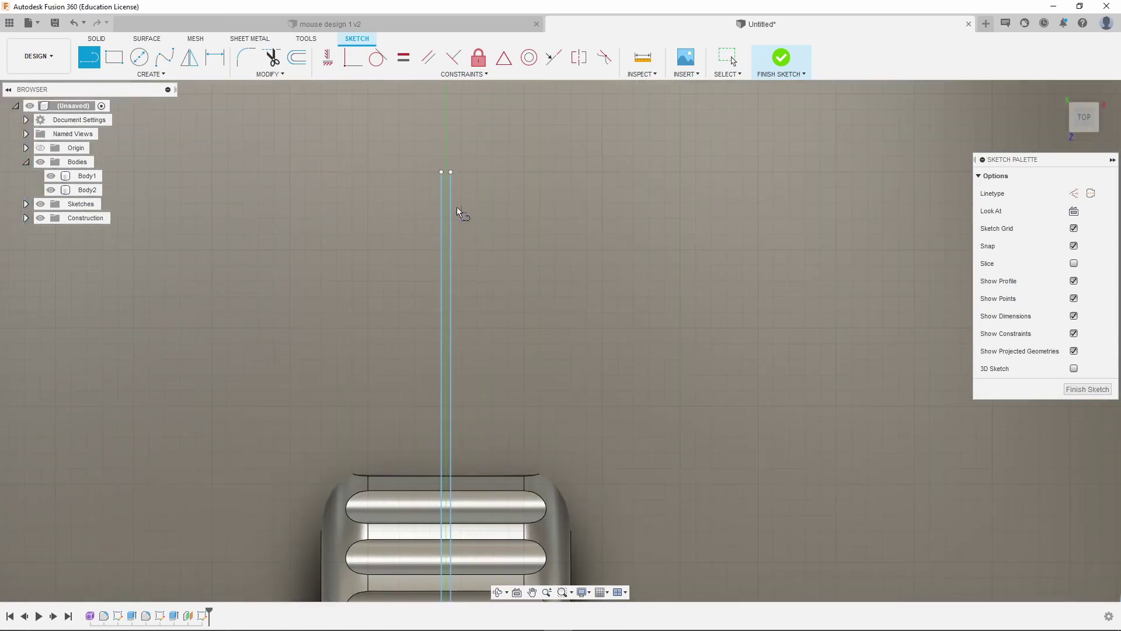
left_click(446, 152)
left_click(428, 152)
- Fillet both corners at the rear end of the left leg with a 0.15 mm radius
scroll(492, 194, "down", 5)
scroll(503, 233, "down", 3)
scroll(451, 523, "up", 5)
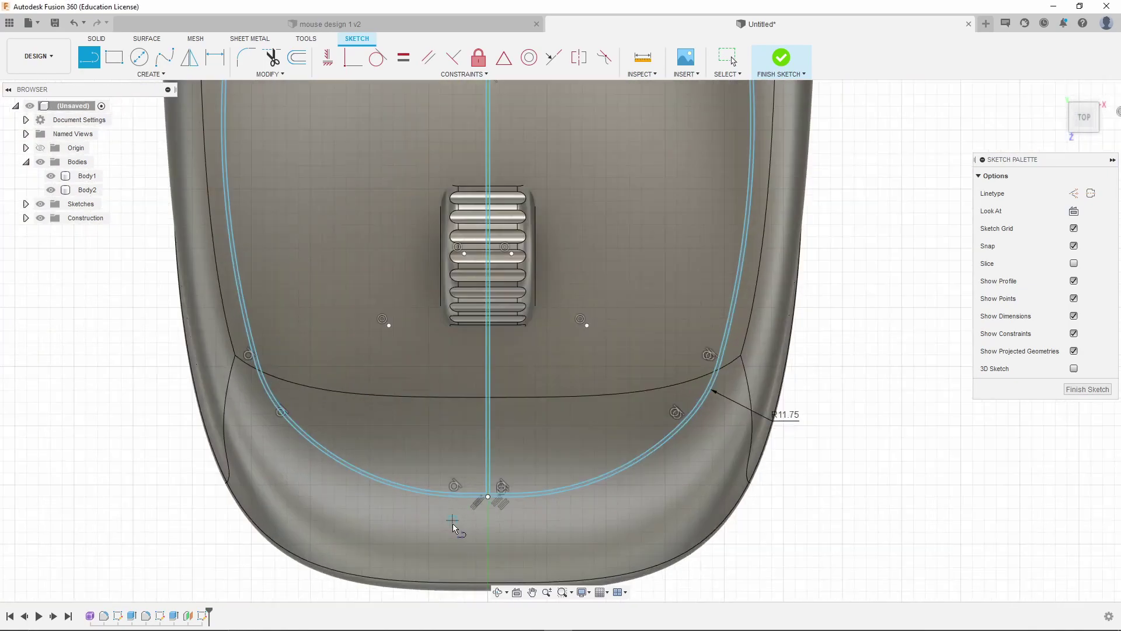
scroll(548, 437, "down", 5)
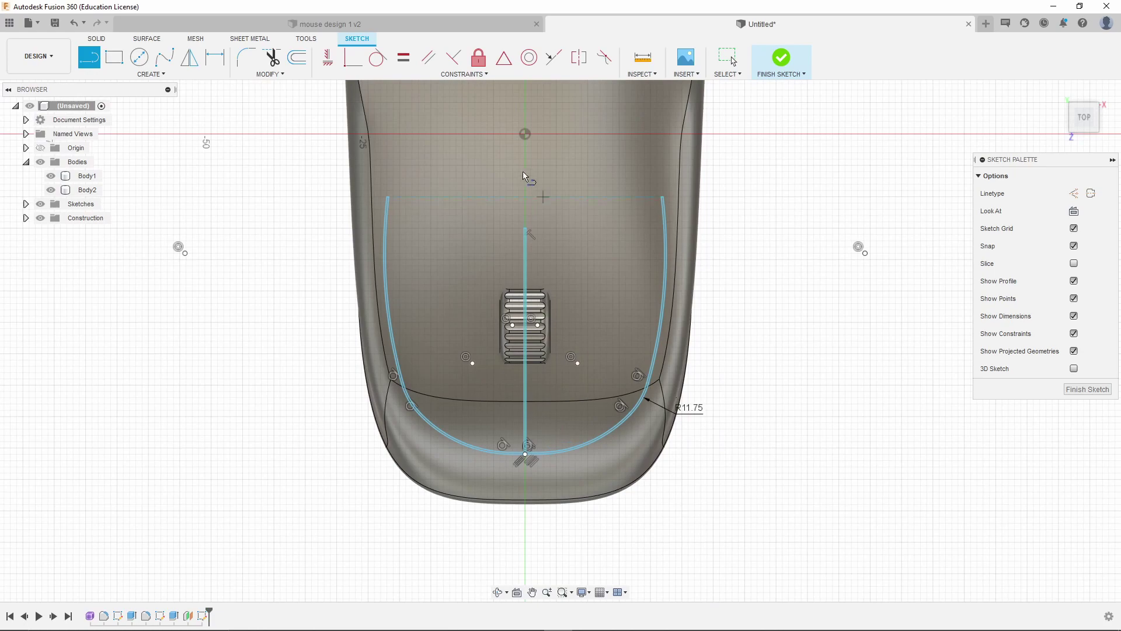
scroll(524, 174, "up", 6)
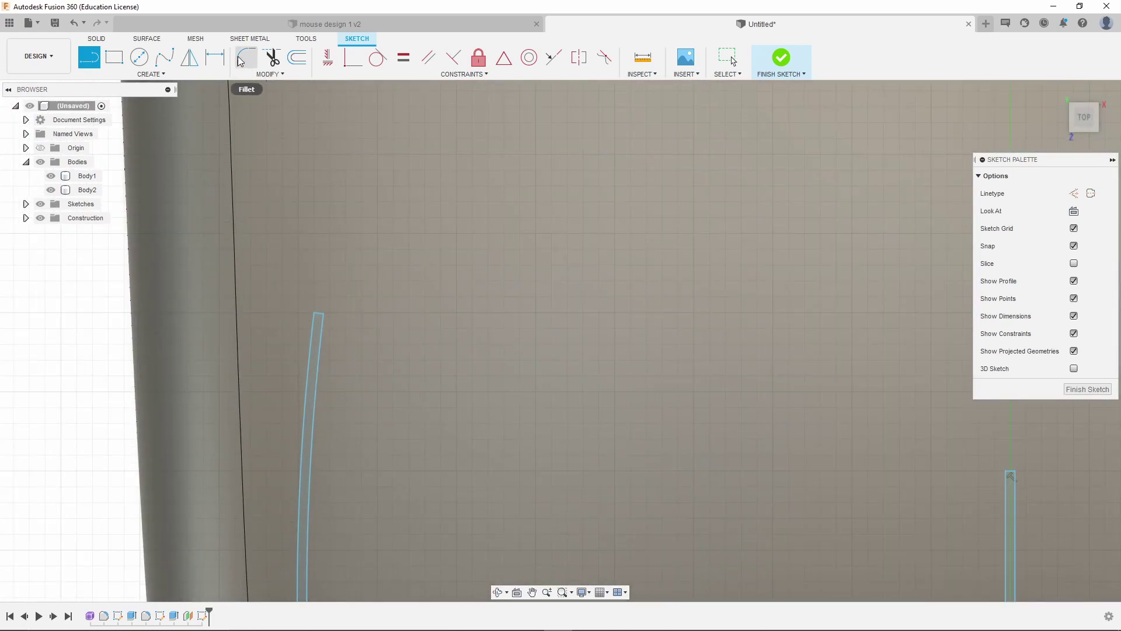
left_click(245, 56)
scroll(304, 388, "up", 5)
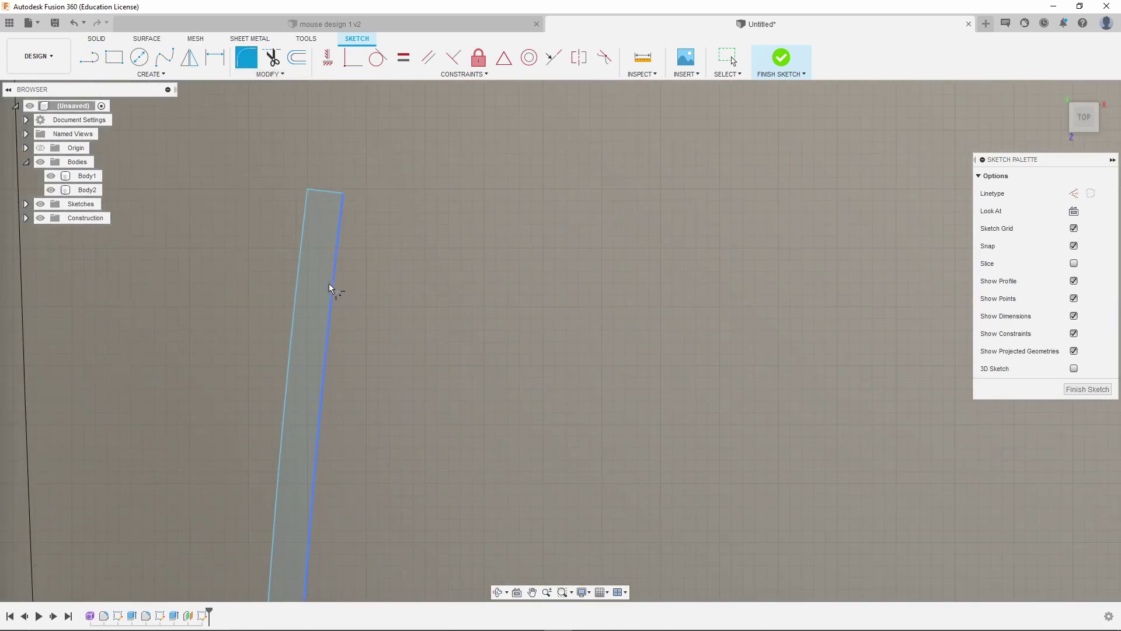
left_click(310, 190)
type("0.15")
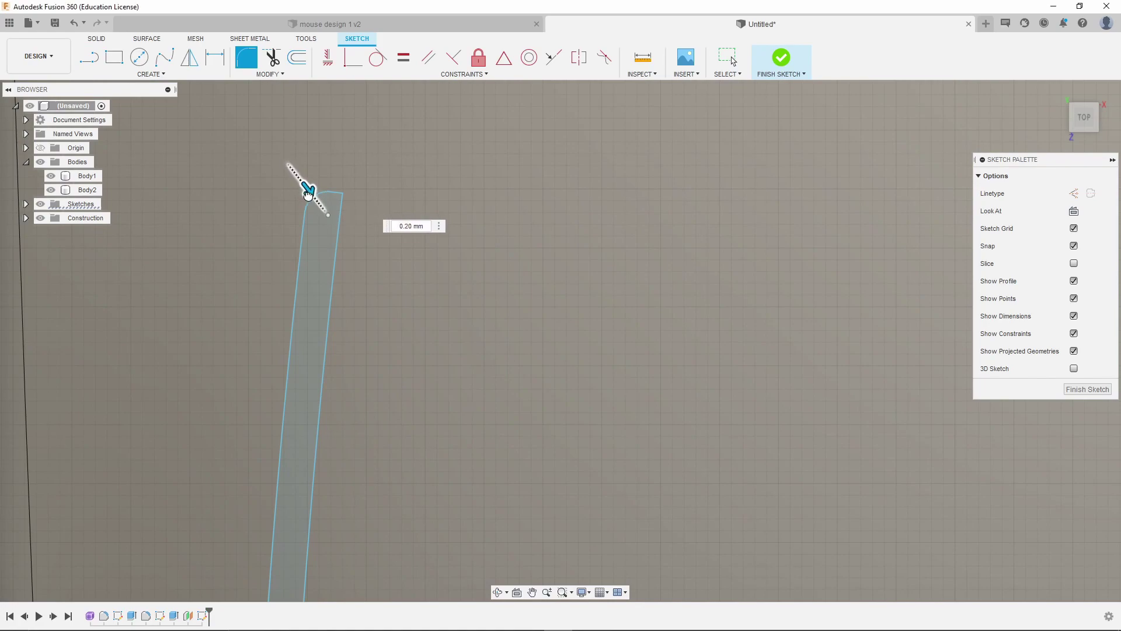
key("Return")
left_click(343, 199)
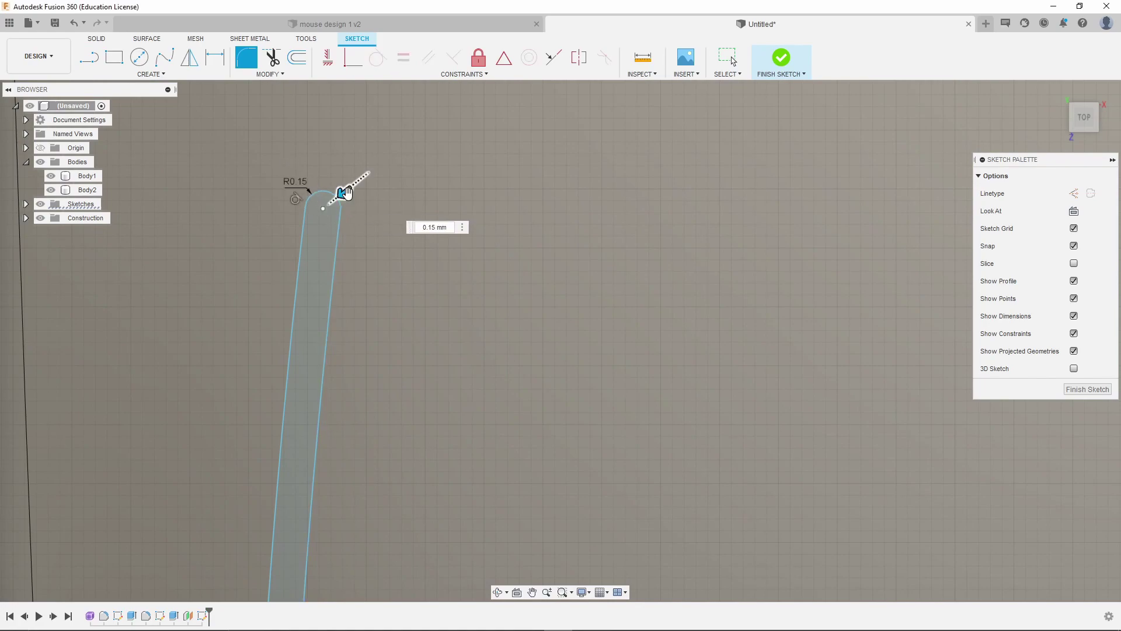
middle_click_drag(320, 240, 292, 201)
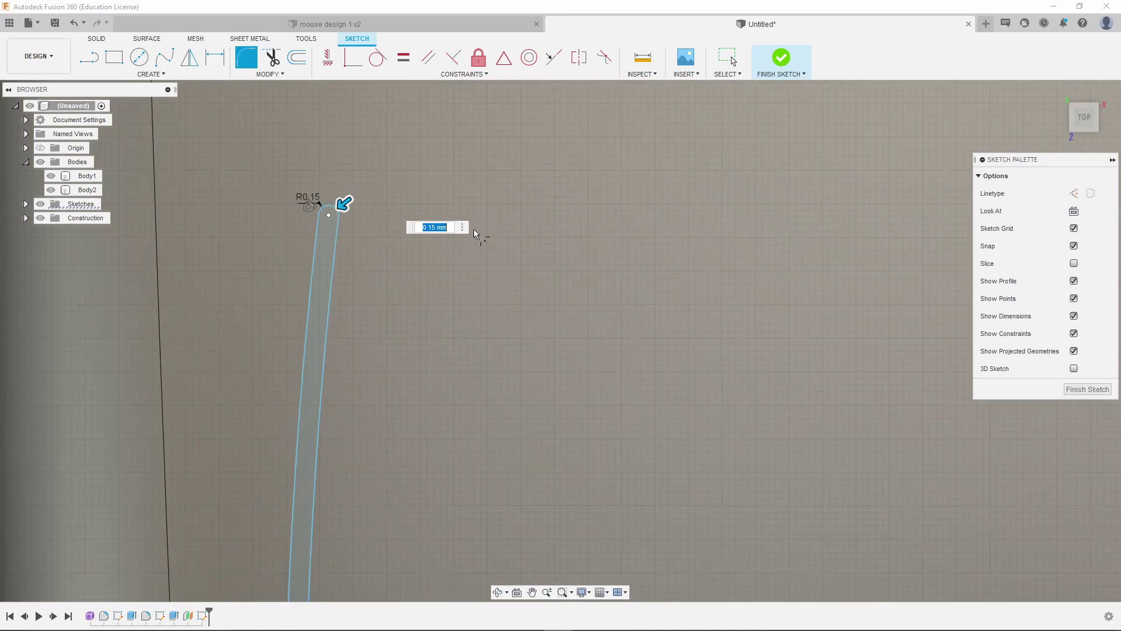
- Round both corners at the rear end of the right leg with 0.15 mm fillets
scroll(233, 243, "down", 3)
scroll(801, 260, "up", 2)
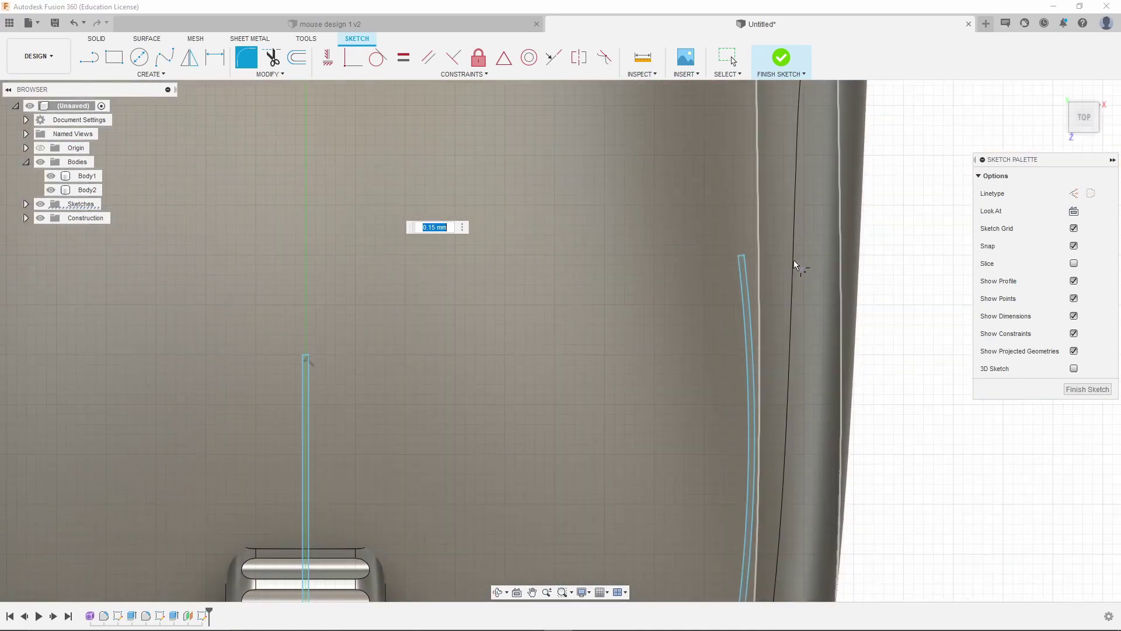
scroll(759, 251, "up", 4)
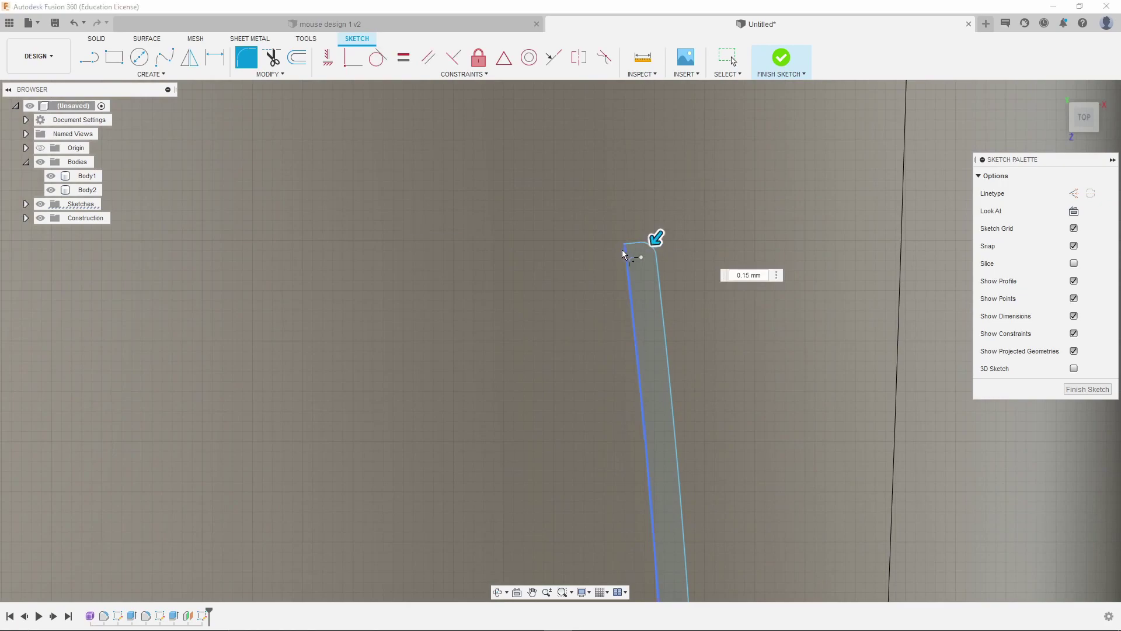
scroll(539, 226, "down", 4)
- Round both corners at the rear end of the central slot with 0.15 mm fillets
scroll(493, 231, "down", 3)
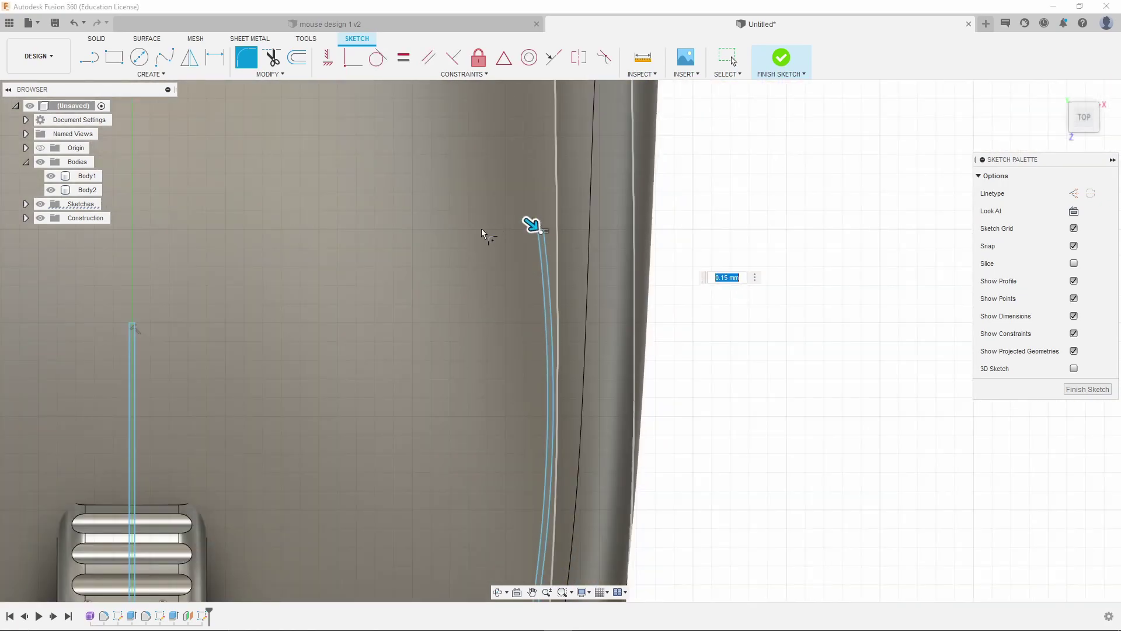
scroll(271, 301, "up", 5)
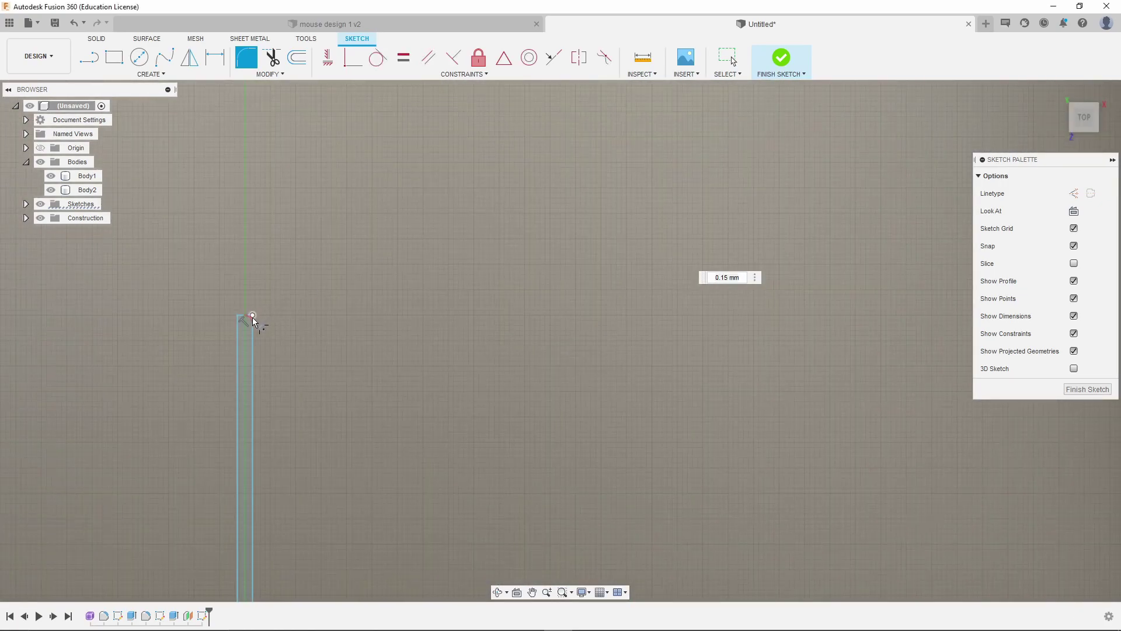
scroll(347, 288, "down", 2)
scroll(331, 295, "up", 3)
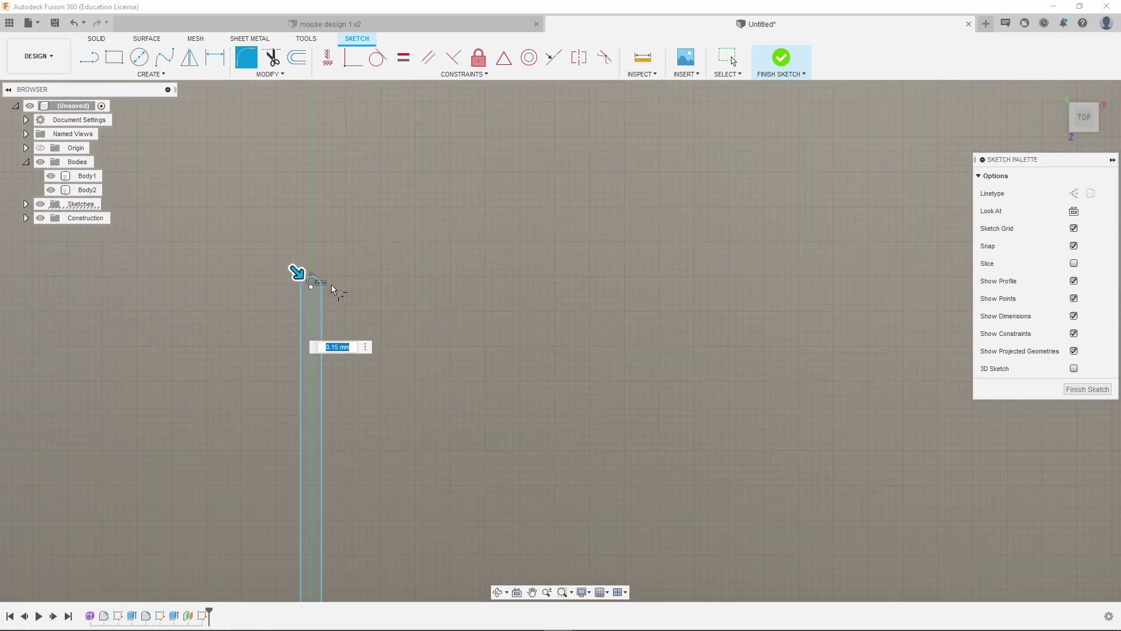
scroll(276, 279, "up", 3)
scroll(436, 277, "down", 6)
scroll(385, 327, "down", 5)
scroll(409, 283, "up", 3)
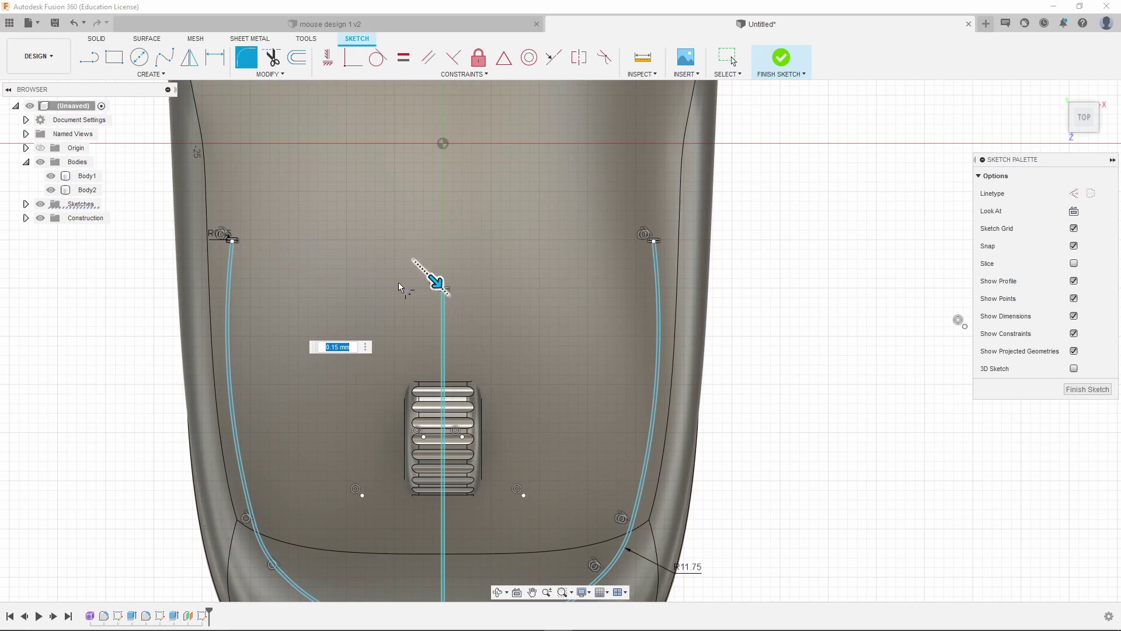
key("Escape")
- Clear the body selection and finish the button-gap sketch
left_click(629, 251)
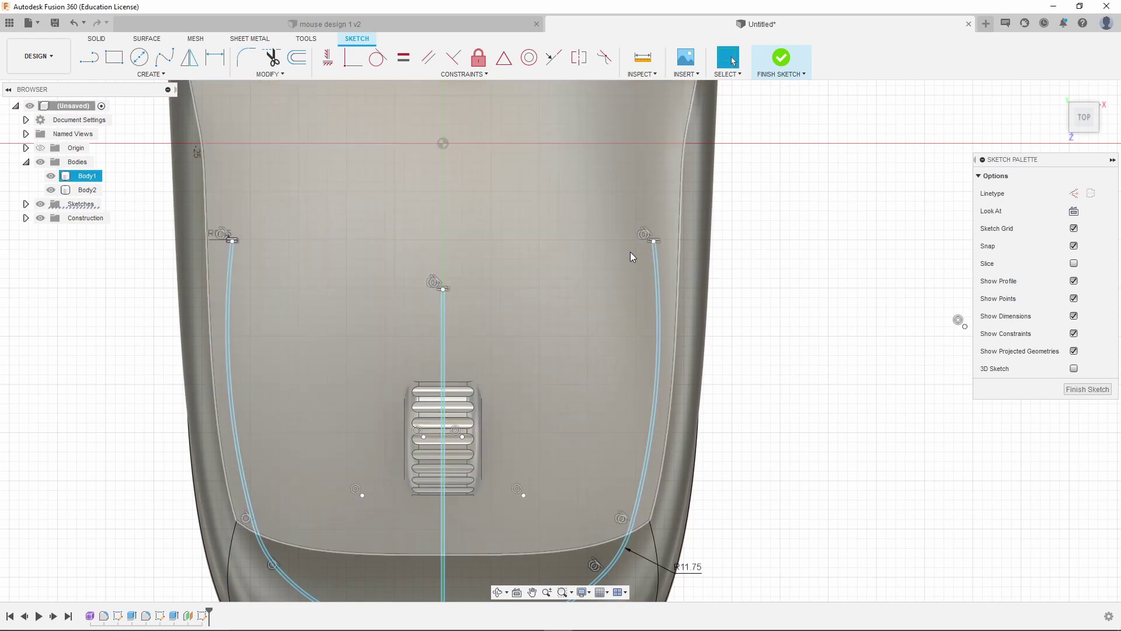
scroll(474, 275, "down", 3)
scroll(492, 309, "up", 2)
scroll(498, 392, "down", 1)
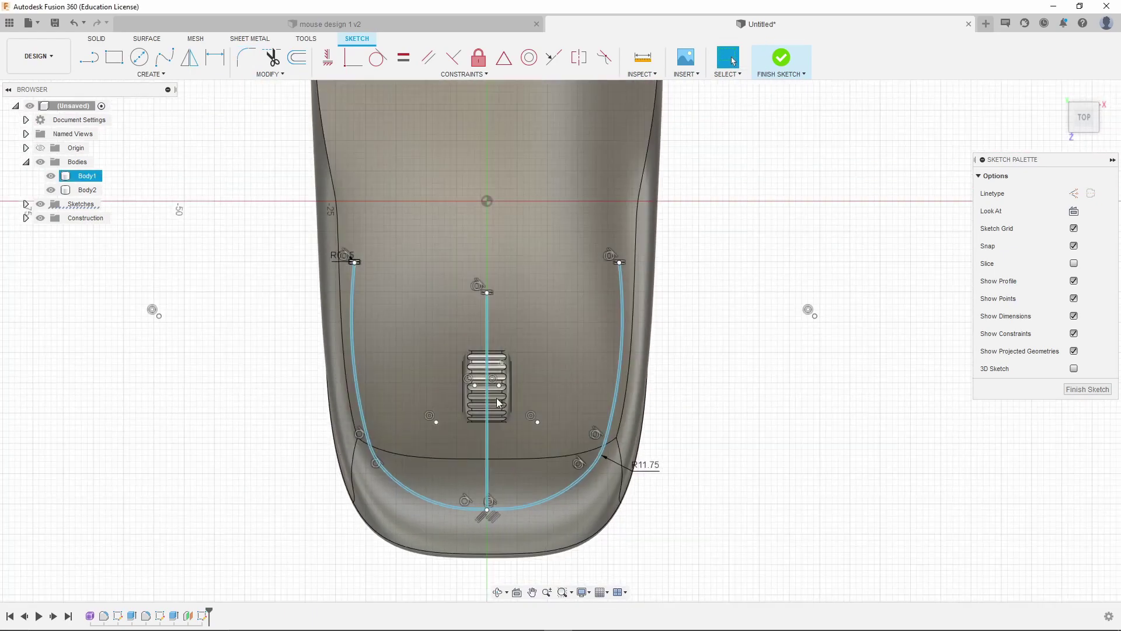
key("Escape")
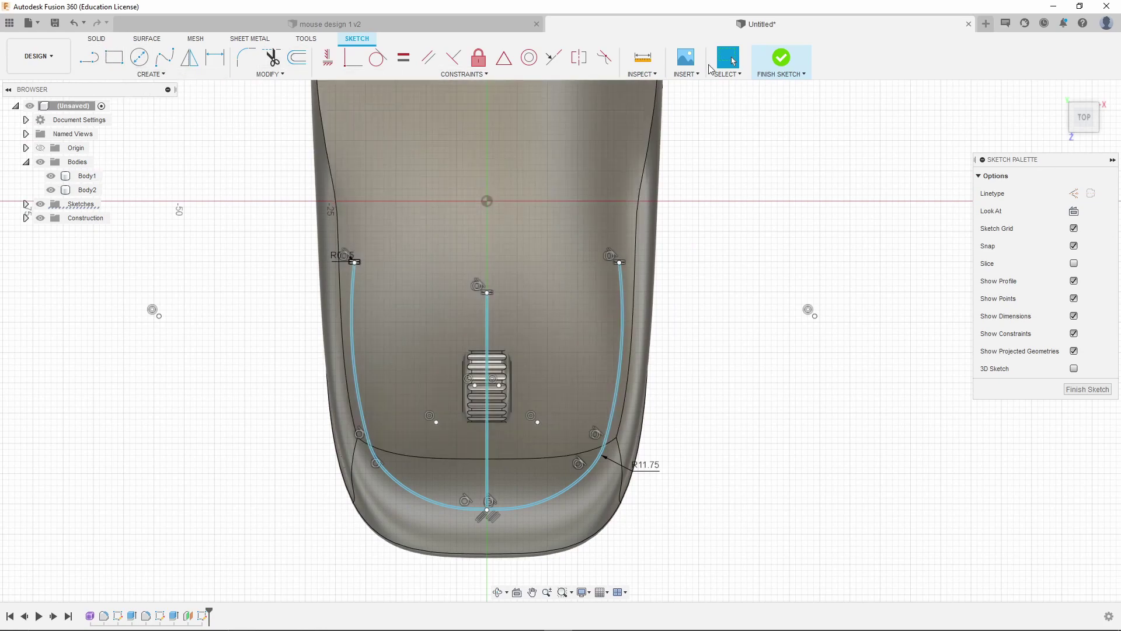
left_click(786, 61)
left_click(116, 63)
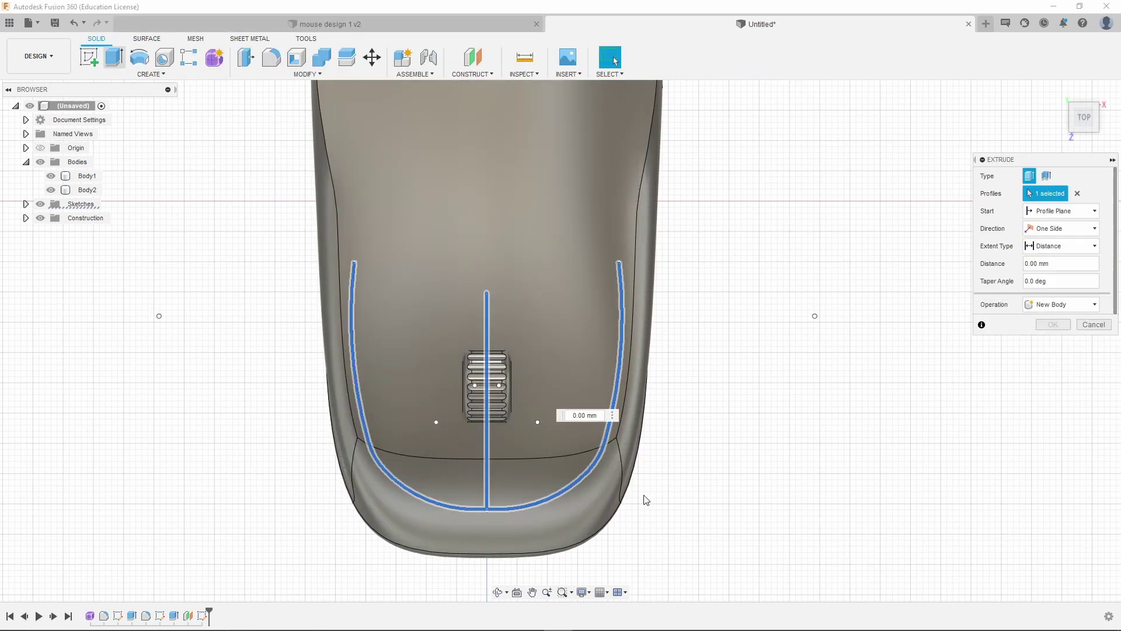
left_click(639, 458)
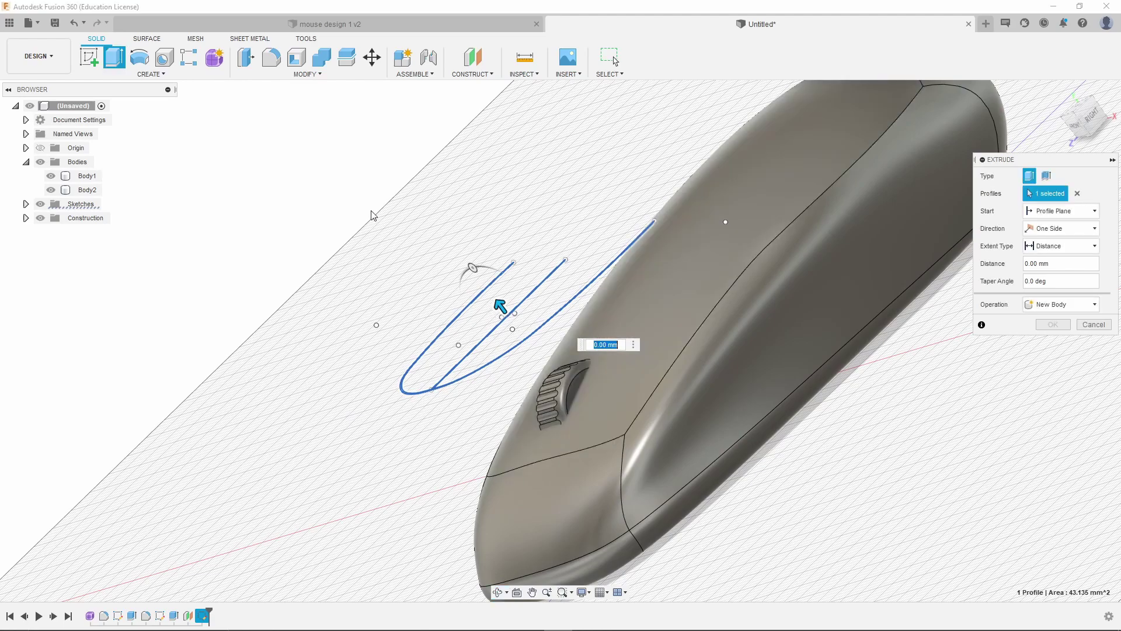
left_click_drag(500, 303, 618, 458)
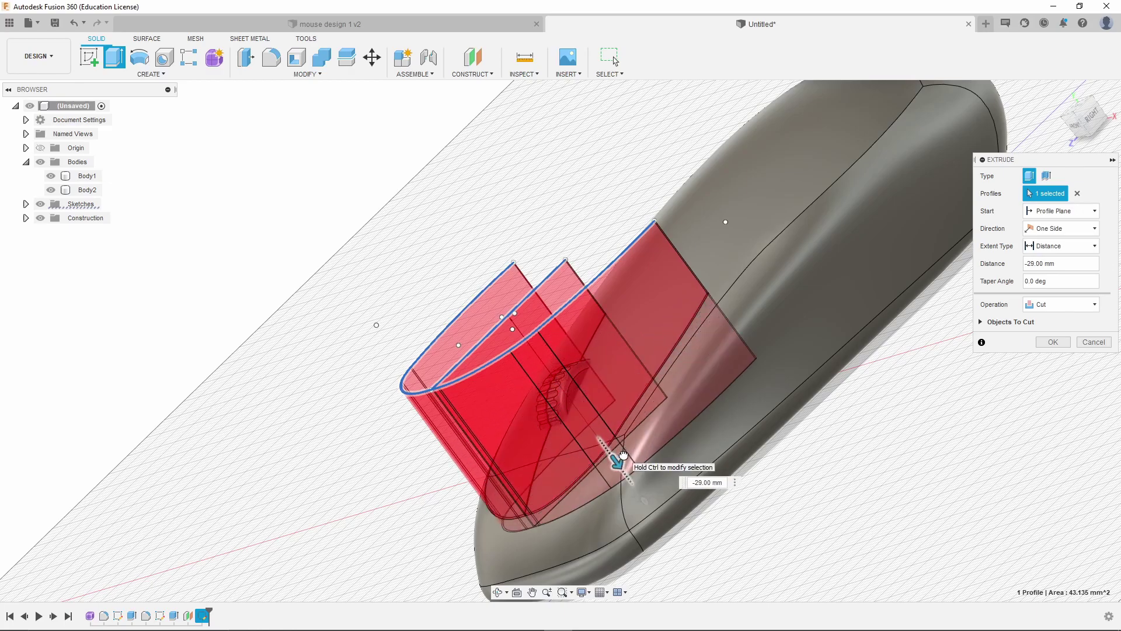
middle_click_drag(618, 459, 590, 380, "shift")
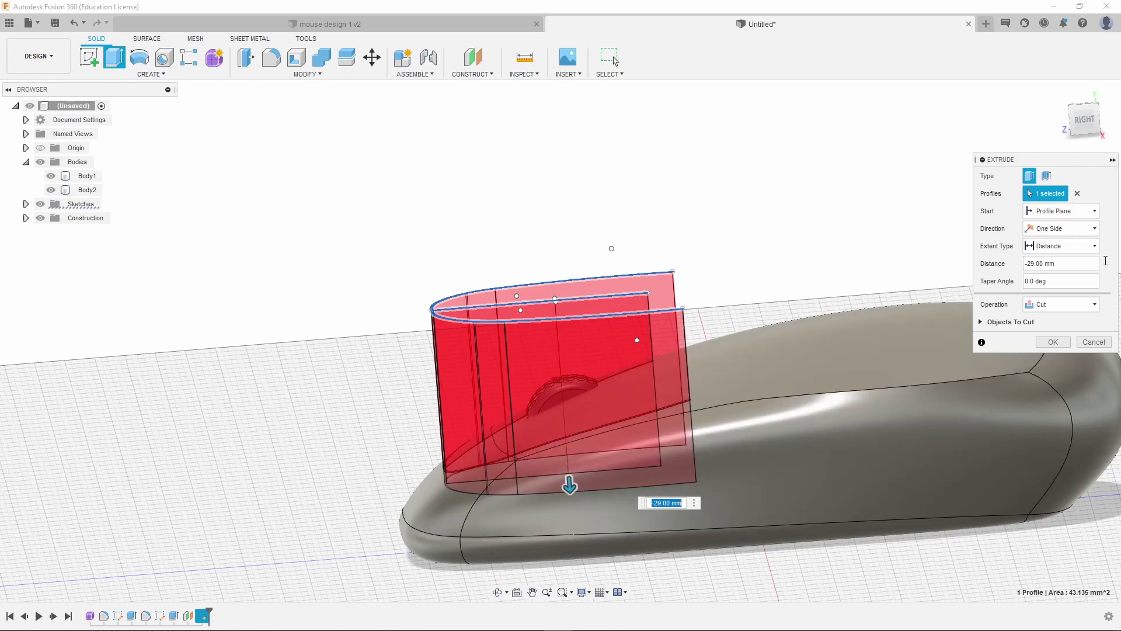
left_click(1094, 343)
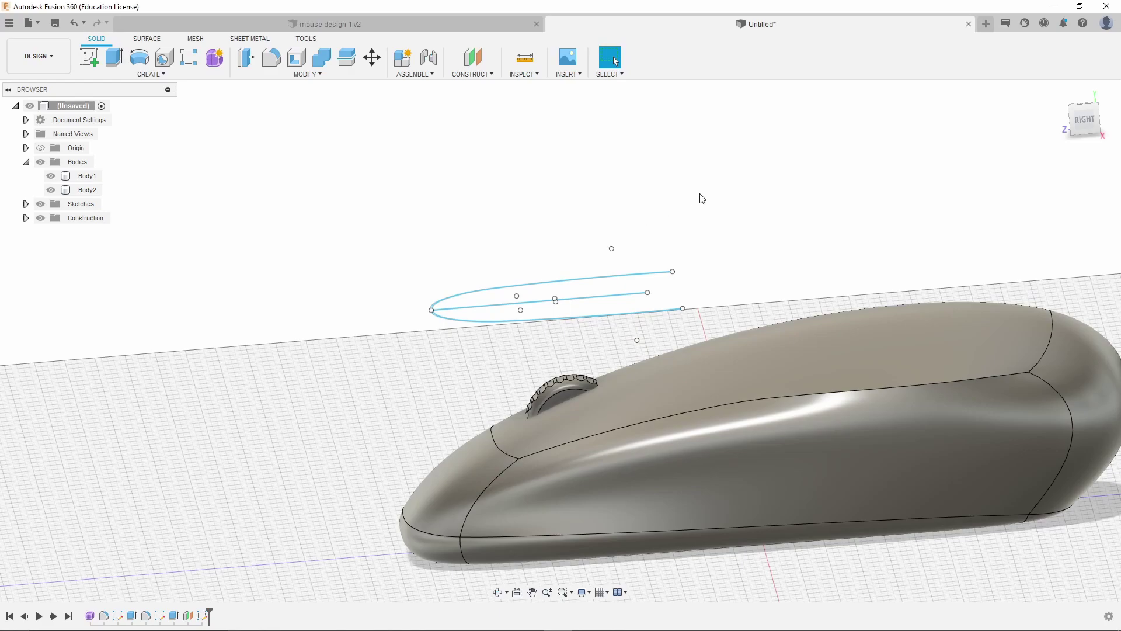
left_click(573, 78)
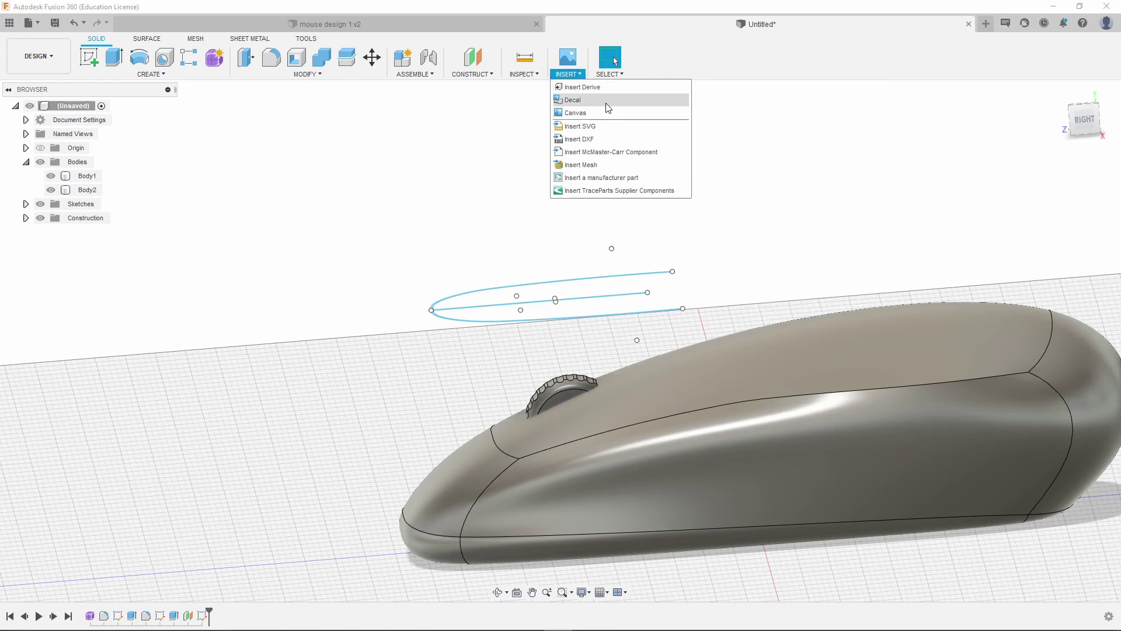
mouse_move(266, 76)
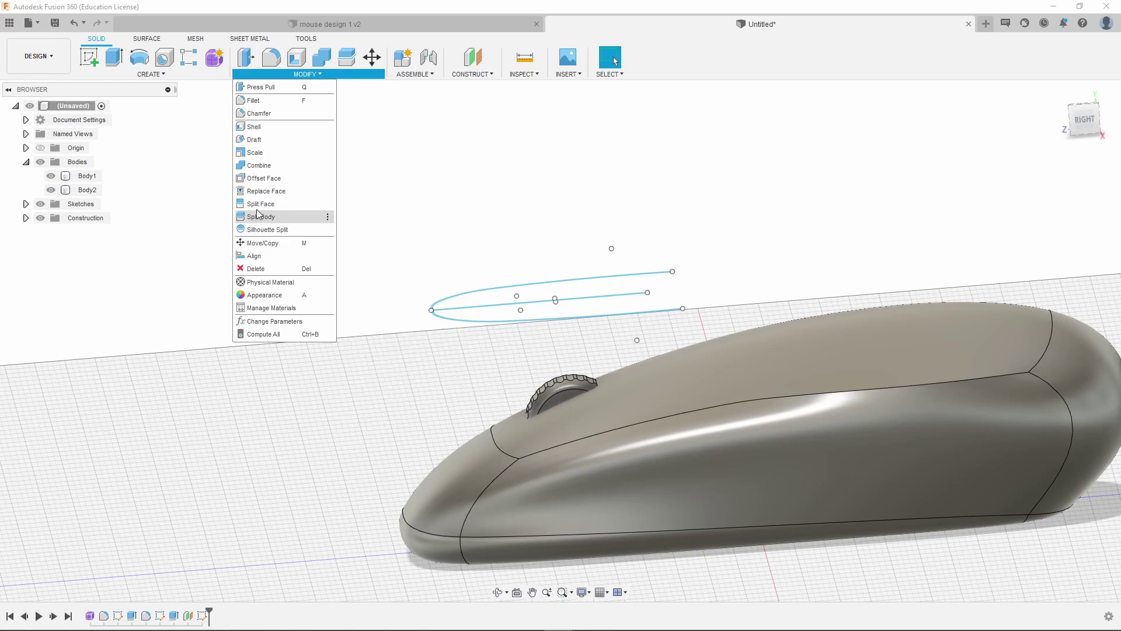
mouse_move(151, 74)
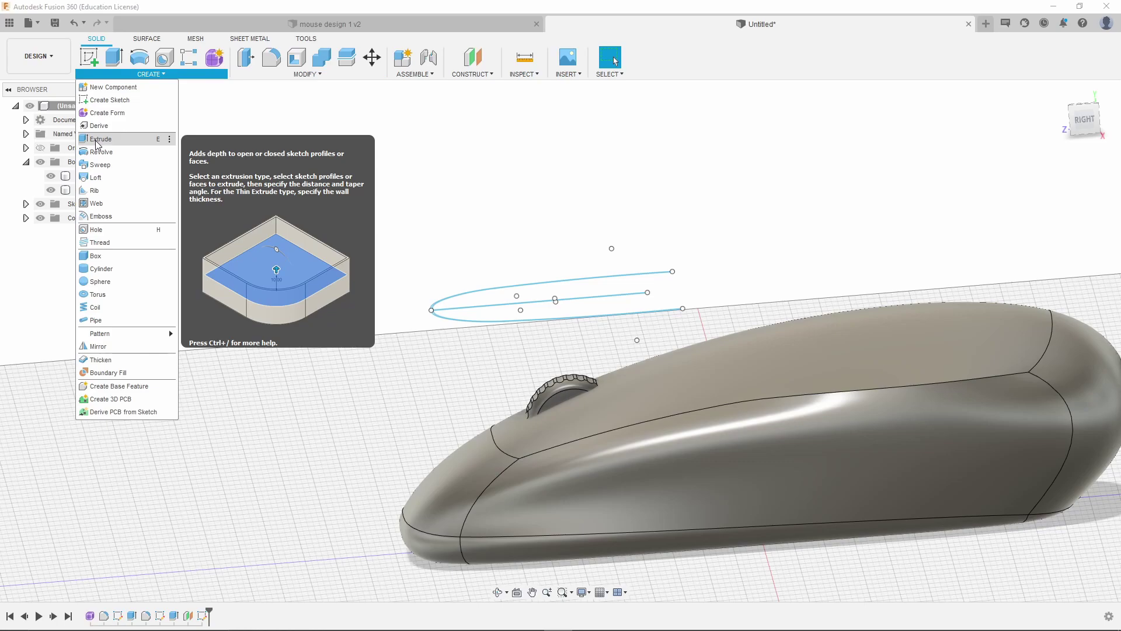
left_click(100, 216)
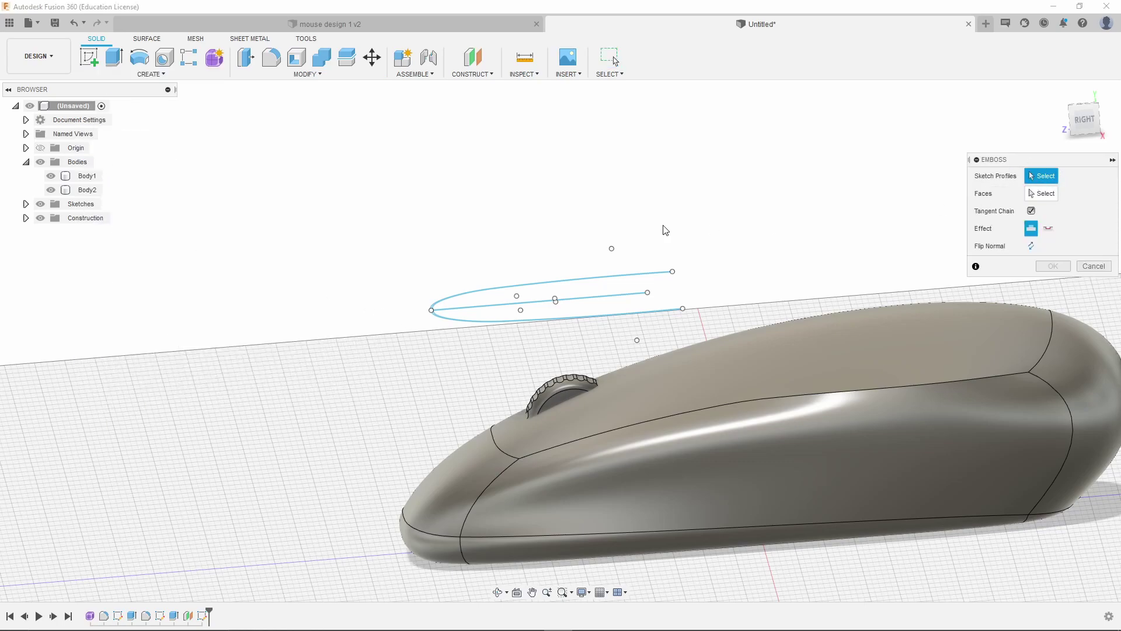
left_click(381, 346)
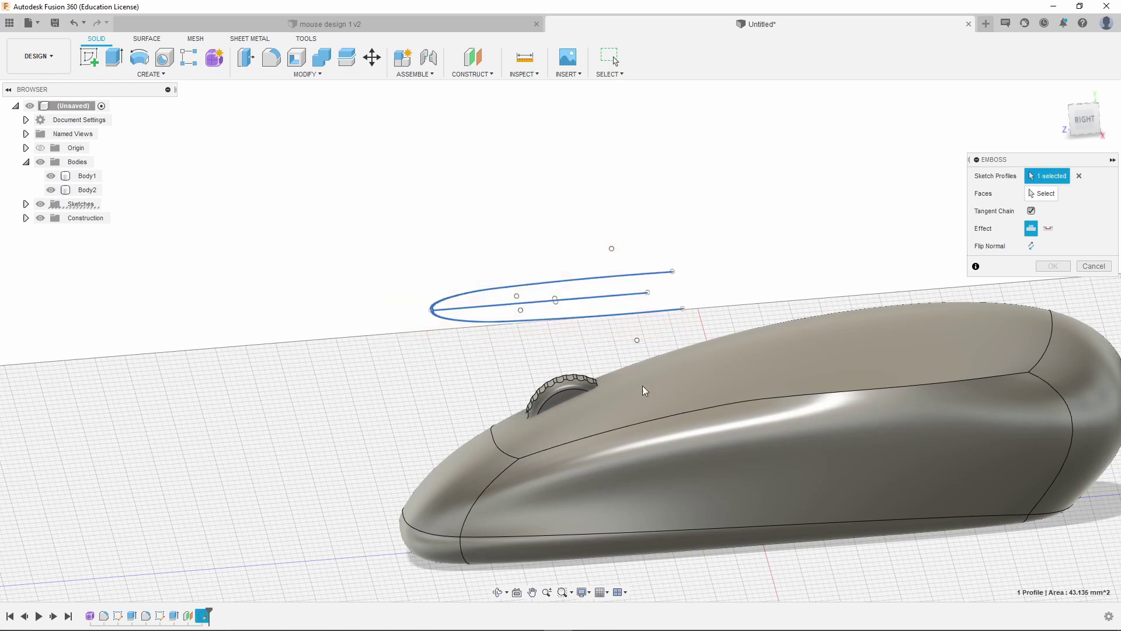
left_click(1046, 198)
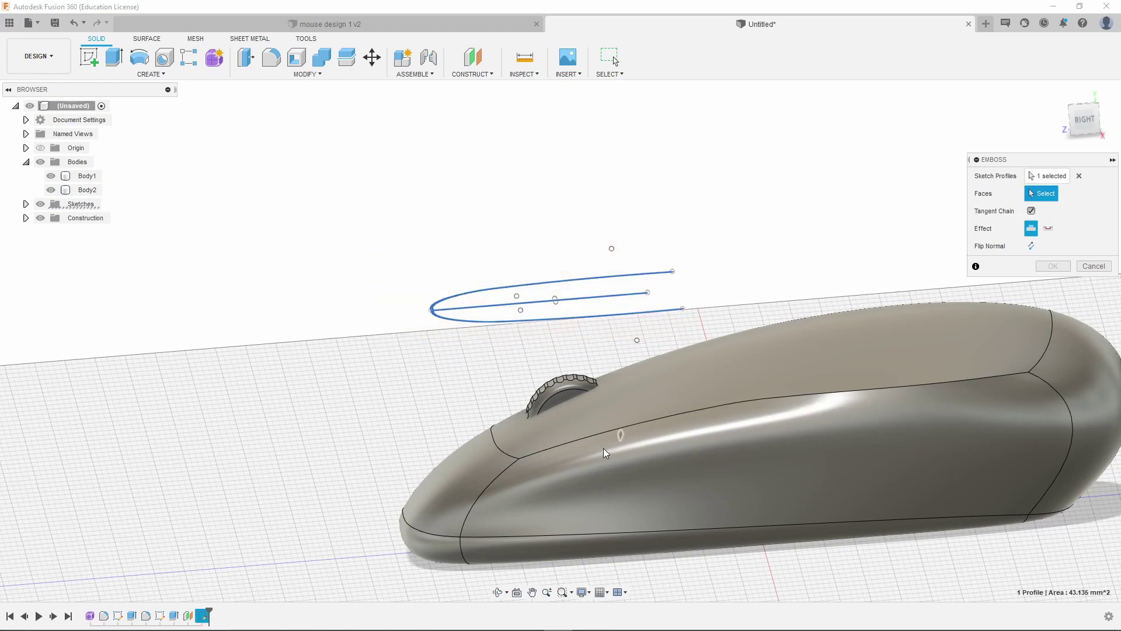
middle_click_drag(687, 372, 863, 408, "shift")
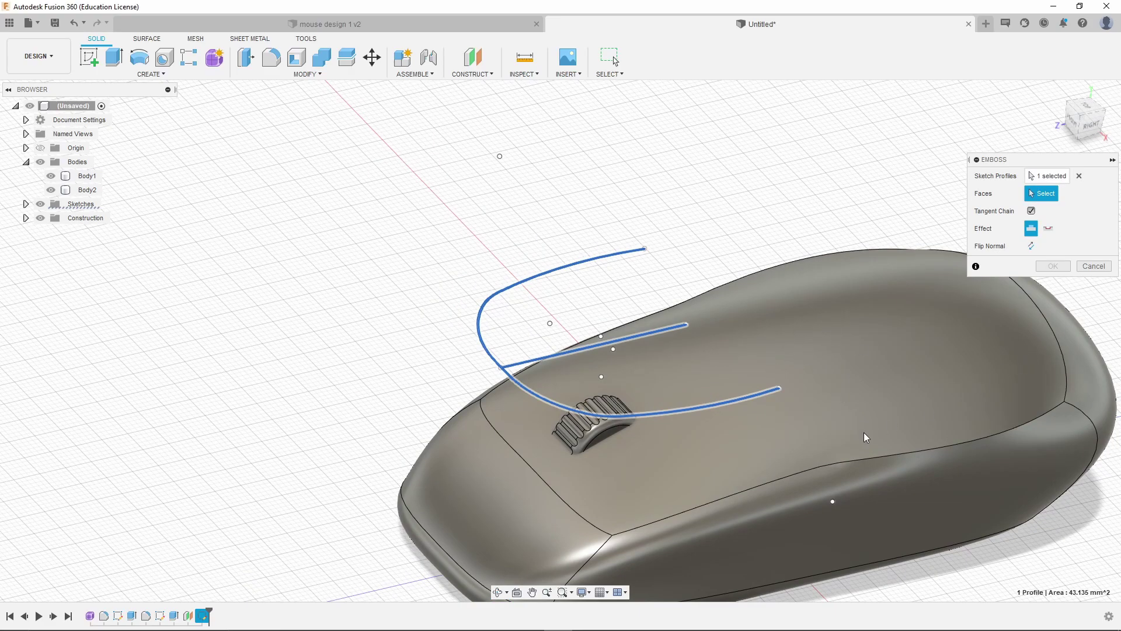
middle_click_drag(767, 483, 820, 430, "shift")
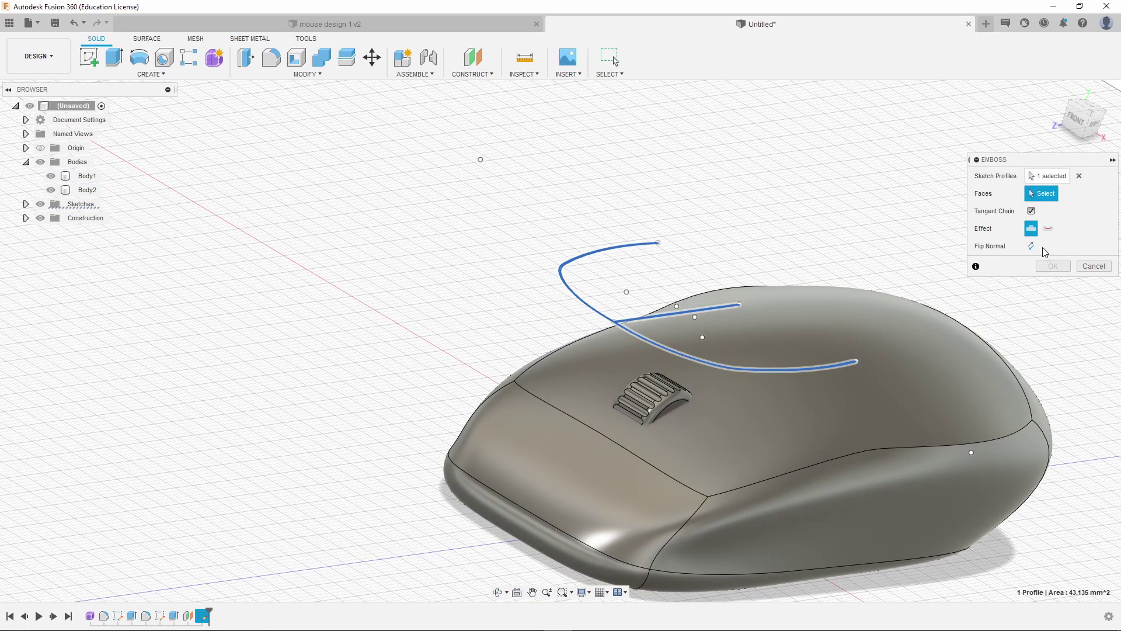
middle_click_drag(888, 461, 582, 324, "shift")
scroll(619, 546, "up", 3)
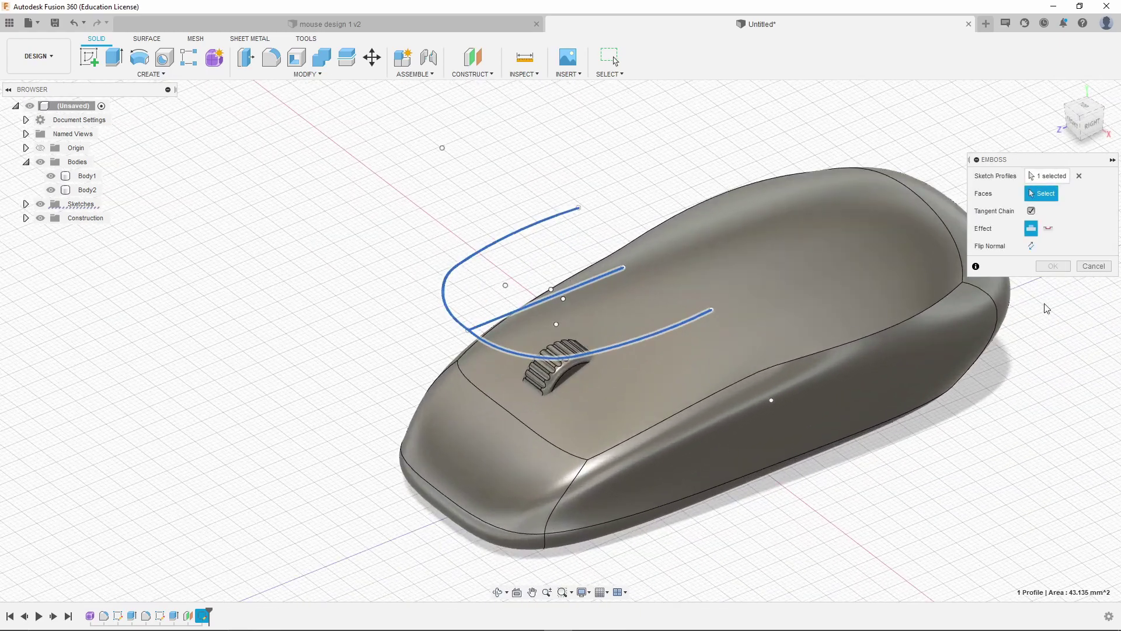
left_click(1093, 267)
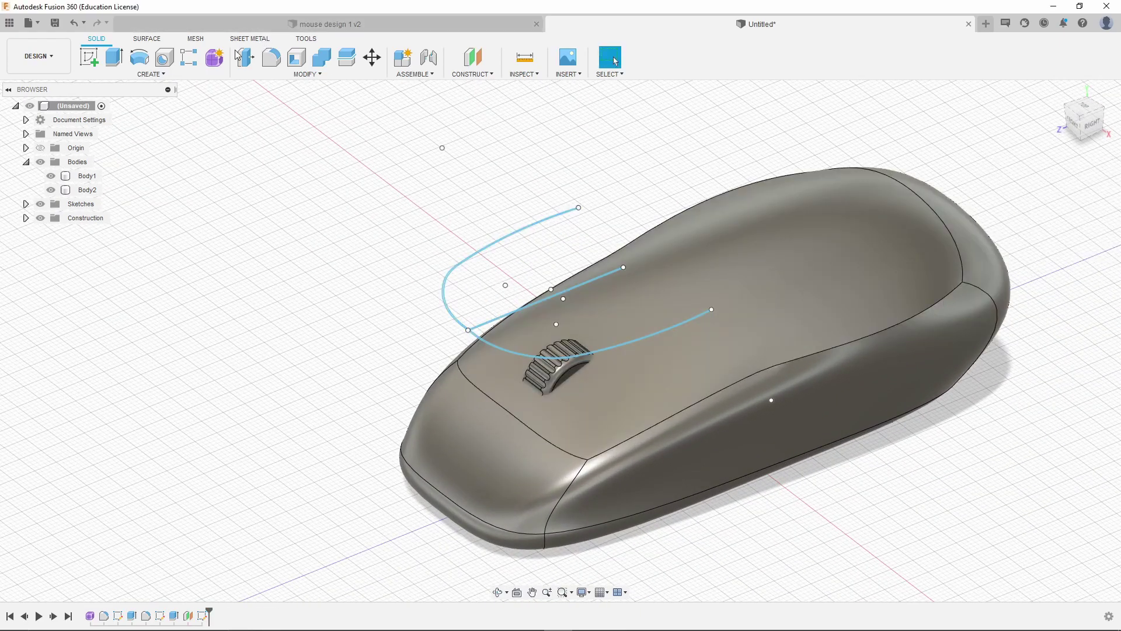
- Extrude the button-gap profile 29 mm downward as a cut through the mouse's top surface
left_click(116, 57)
left_click(560, 355)
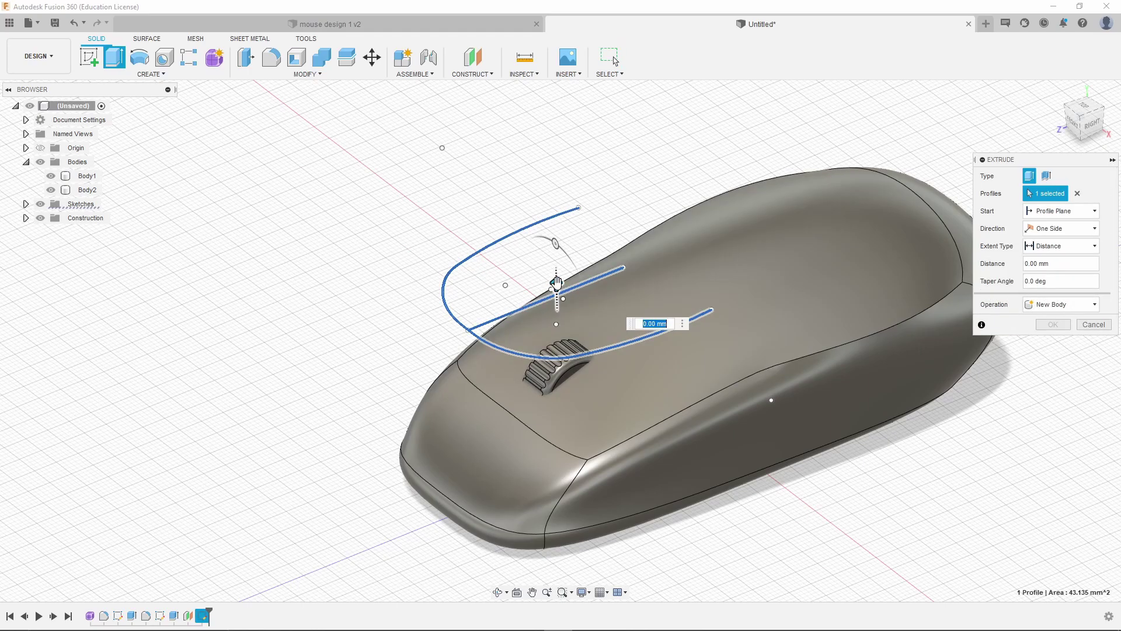
left_click_drag(561, 362, 560, 451)
scroll(457, 465, "up", 5)
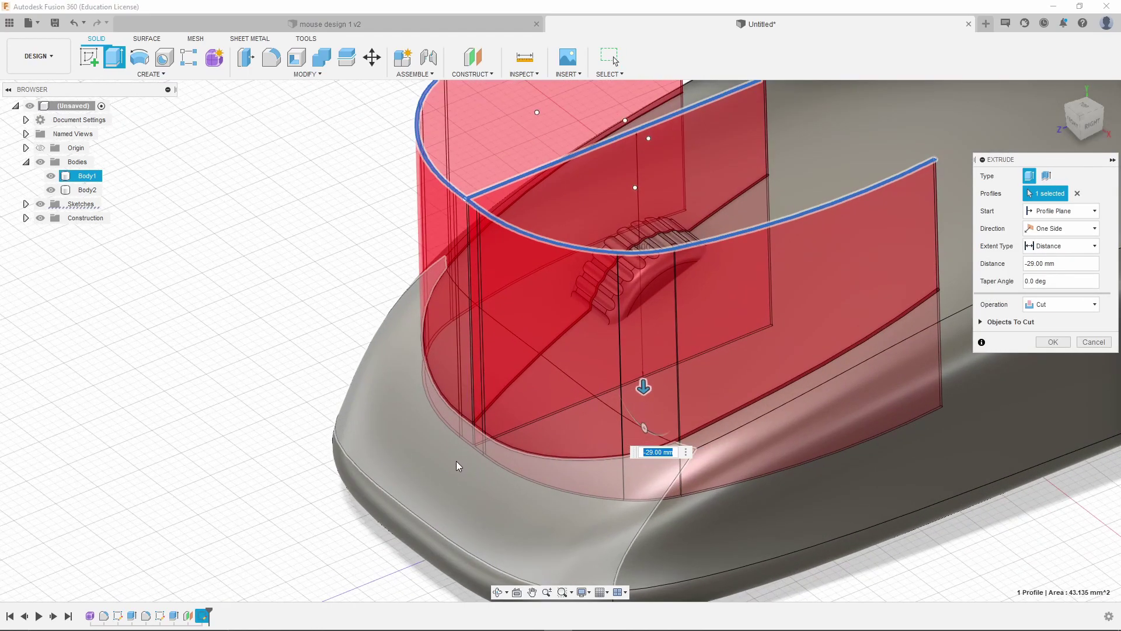
scroll(457, 465, "up", 5)
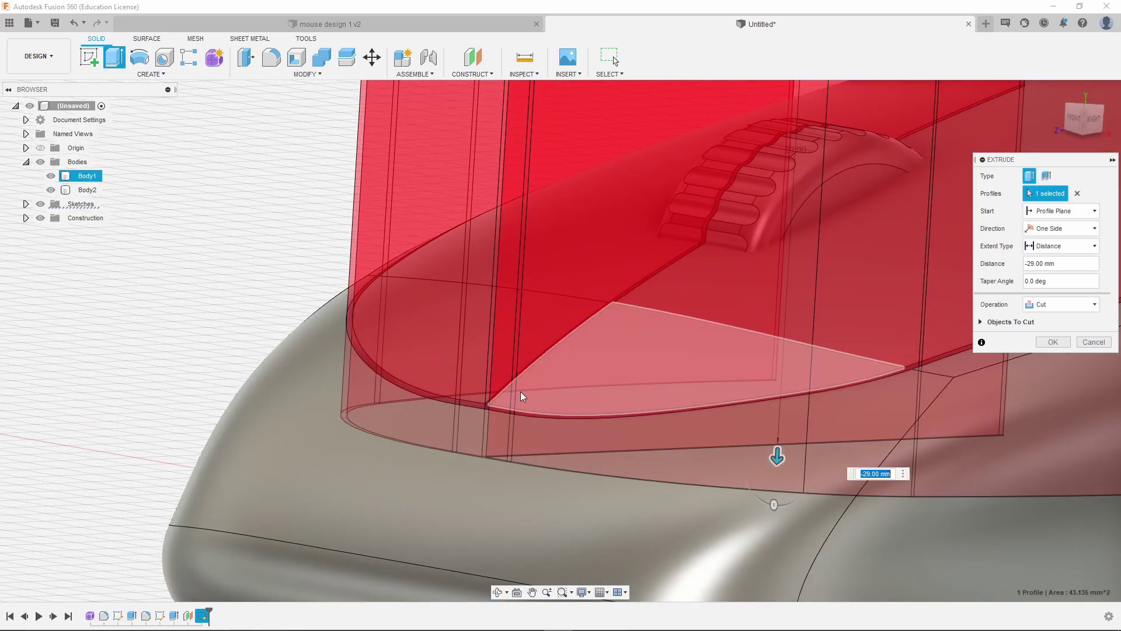
scroll(523, 396, "down", 3)
left_click(1058, 343)
scroll(683, 351, "down", 5)
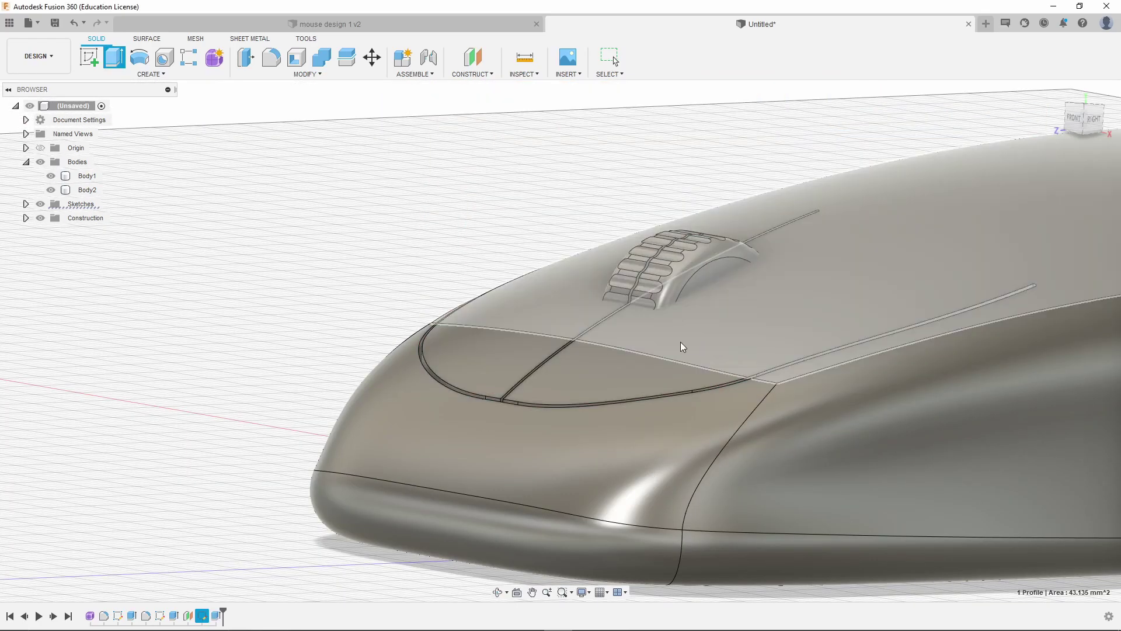
- Inspect the cut where it crosses the scroll wheel and undo the extruded cut
mouse_move(636, 370)
middle_mouse_down("shift")
mouse_move(555, 410)
mouse_move(500, 395)
mouse_move(638, 371)
mouse_move(658, 405)
mouse_move(655, 374)
middle_mouse_up("shift")
scroll(637, 292, "up", 5)
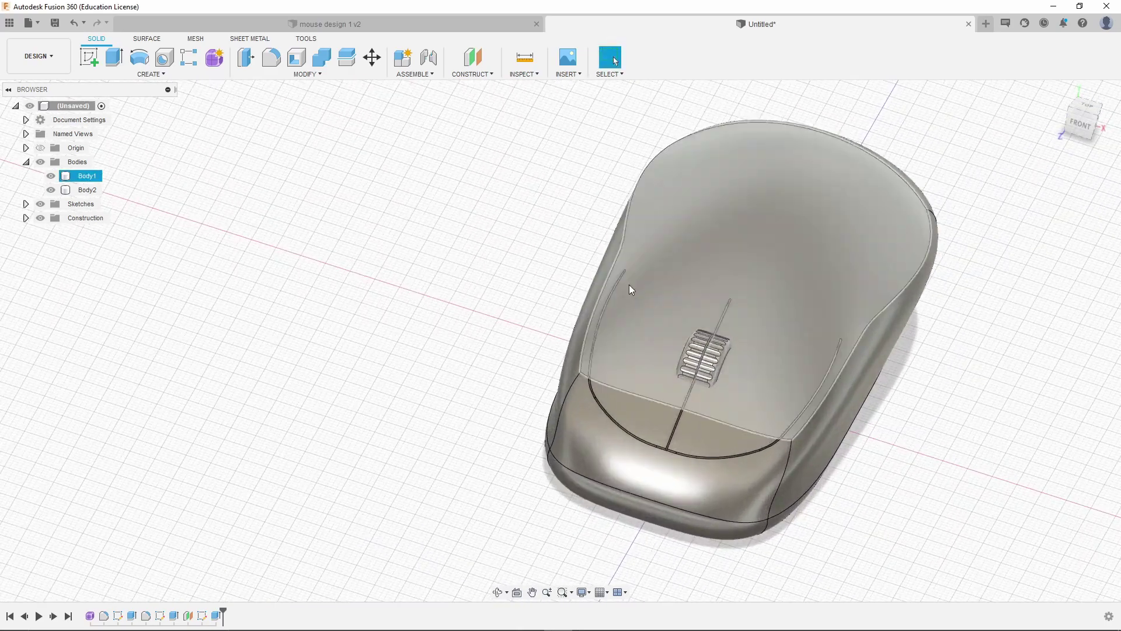
scroll(700, 351, "up", 8)
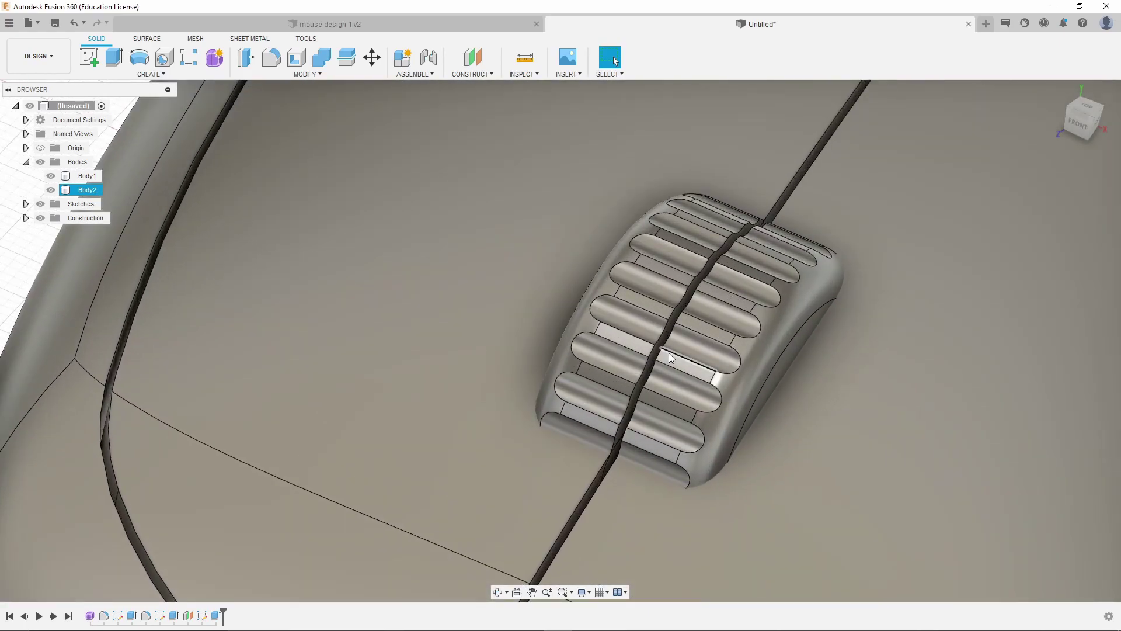
scroll(668, 353, "down", 5)
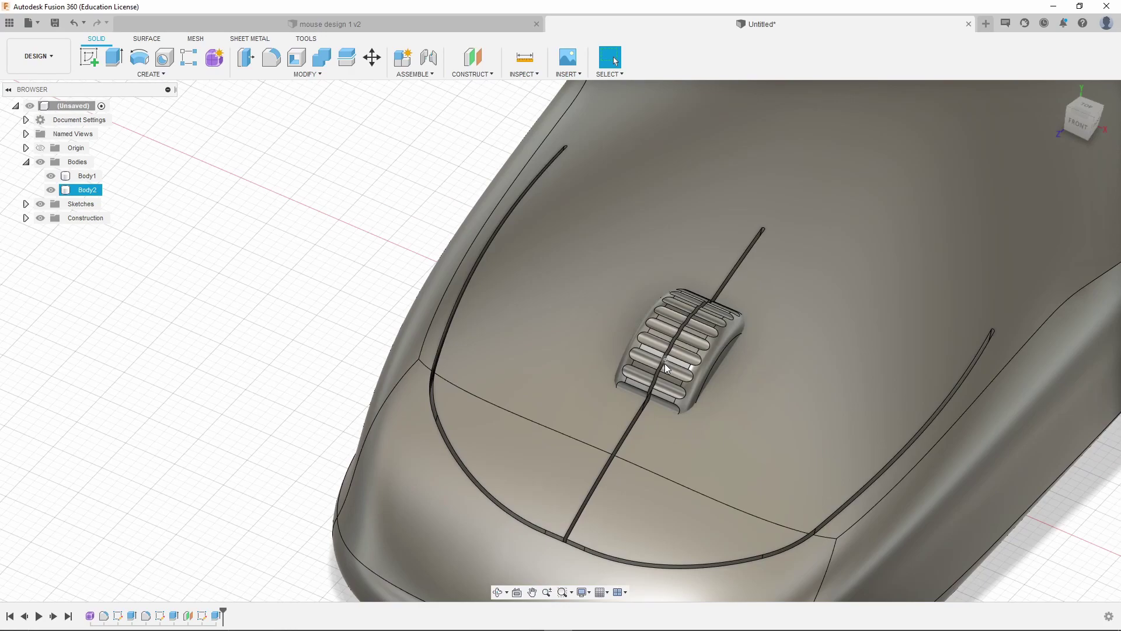
key("ctrl+z")
- Hide the scroll wheel body, Body2, leaving only the mouse body and sketch shown
left_click(53, 191)
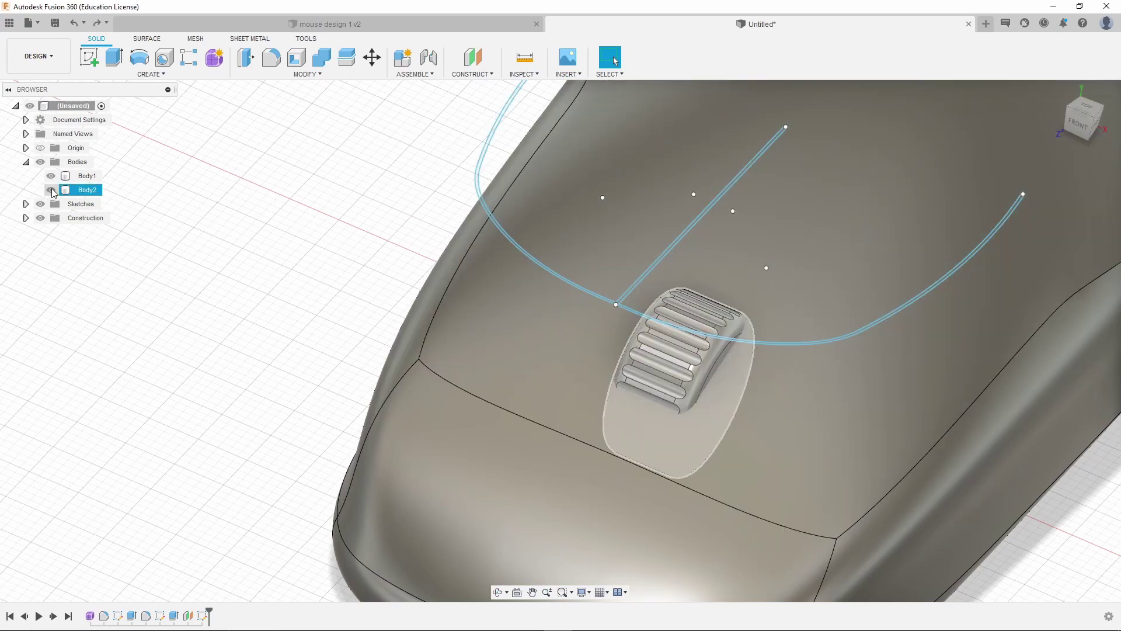
left_click(51, 190)
left_click(53, 191)
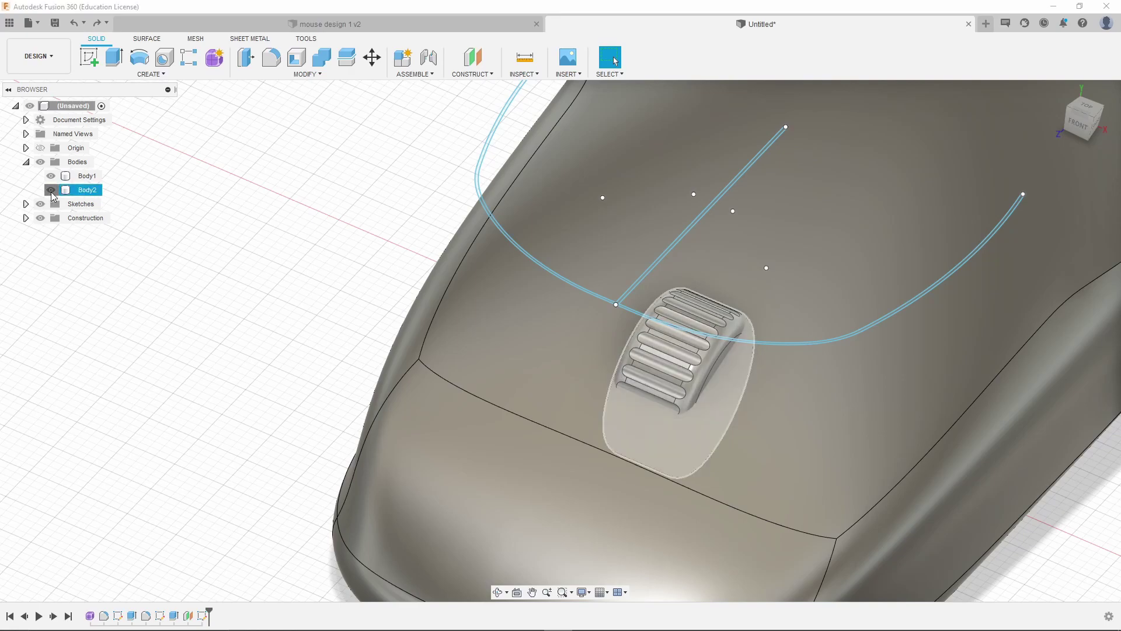
left_click(51, 190)
scroll(240, 225, "down", 1)
left_click(62, 193)
left_click(141, 160)
scroll(142, 160, "down", 2)
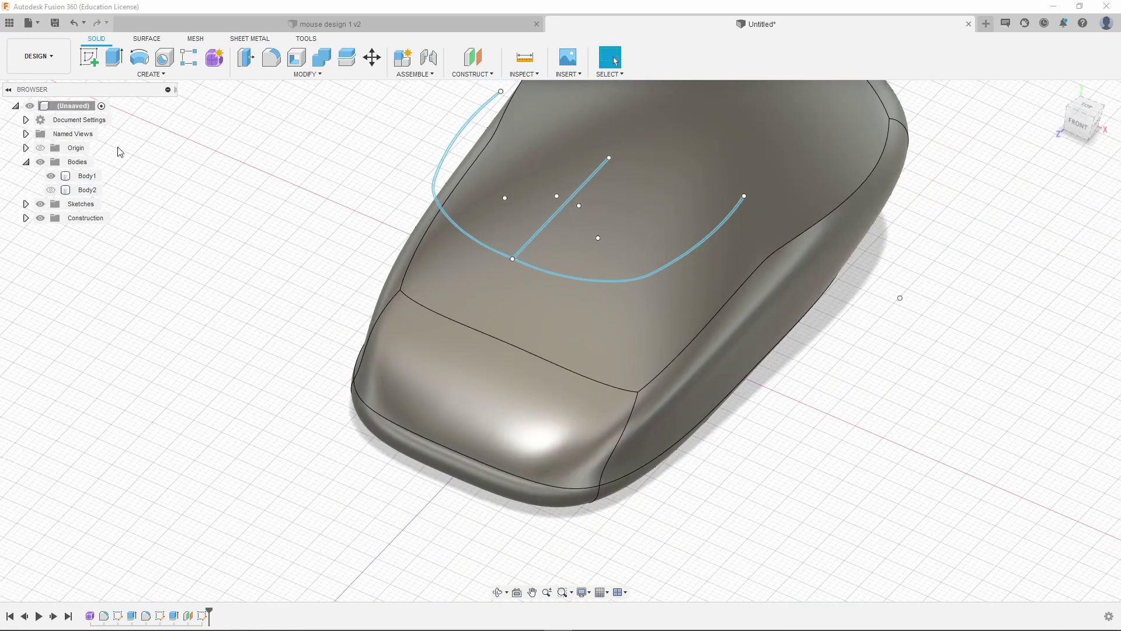
- Cut the button-gap profile 30 mm down into the mouse body and show the scroll wheel body again
left_click(114, 60)
left_click(571, 193)
left_click_drag(571, 199, 542, 343)
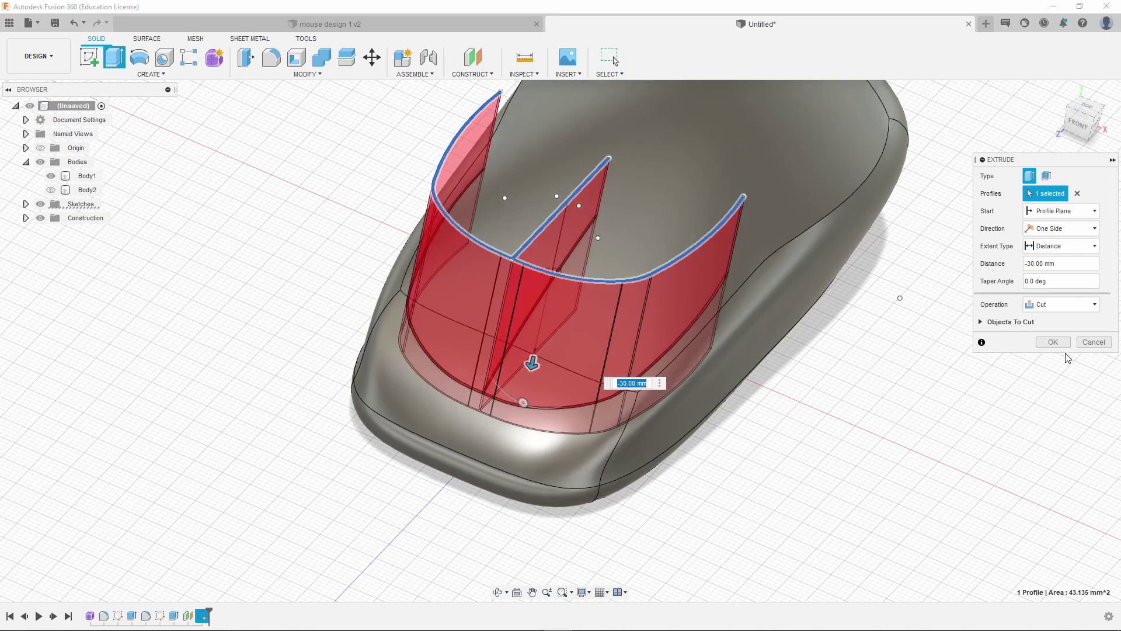
left_click(1054, 342)
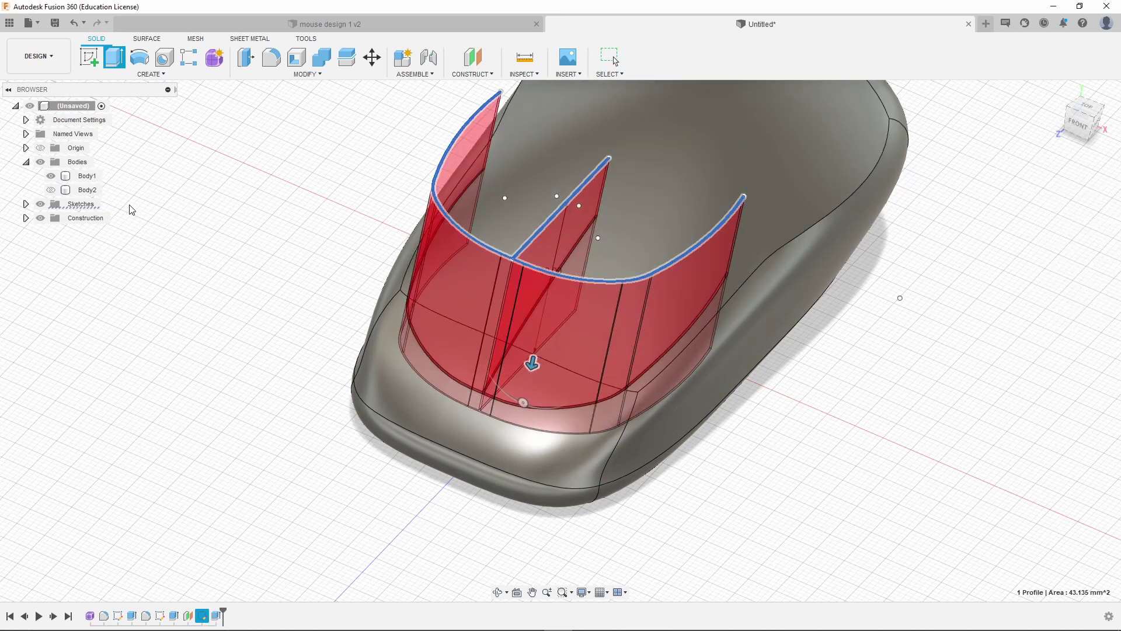
left_click(51, 189)
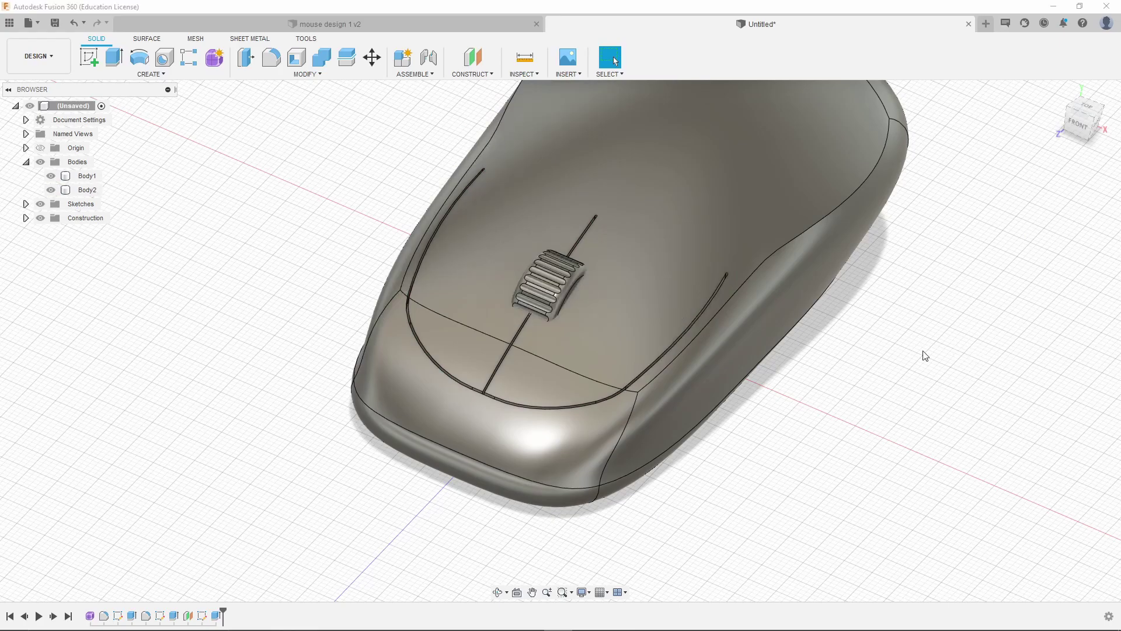
- Inspect the button gap around the scroll wheel, including from the top view, and undo the 30 mm cut
left_click(521, 341)
scroll(555, 332, "up", 5)
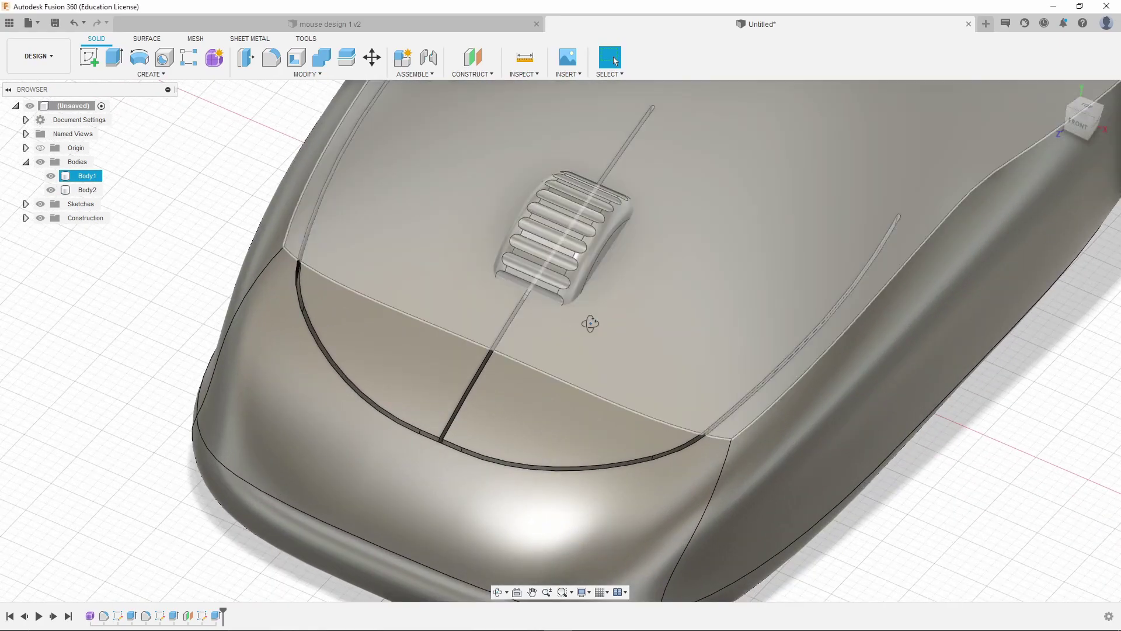
middle_click_drag(590, 324, 587, 355, "shift")
key("Escape")
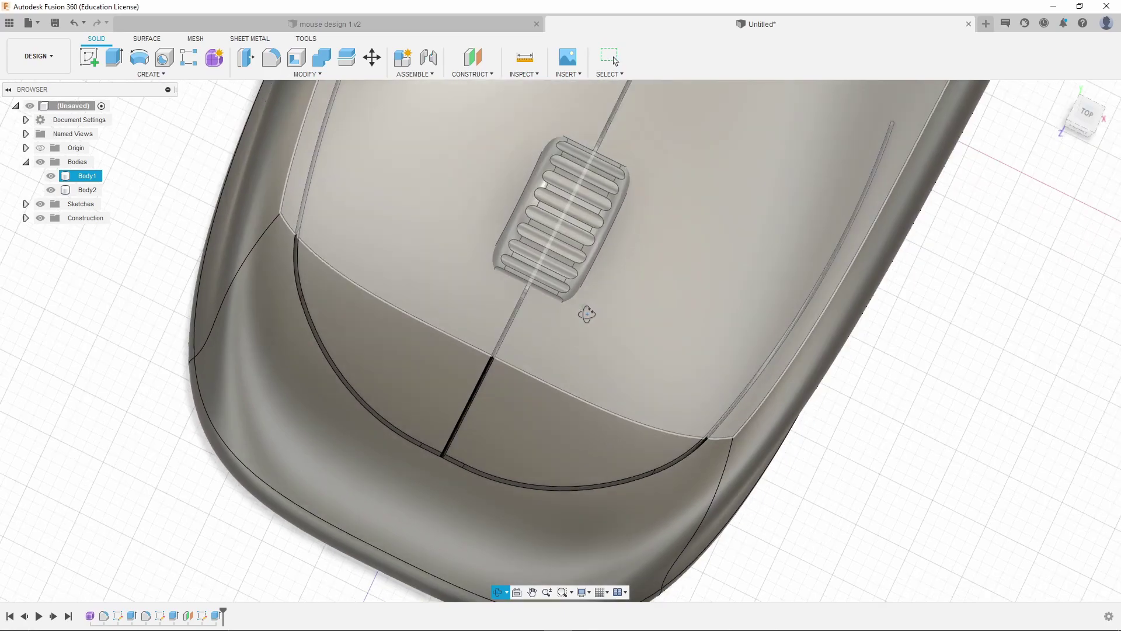
left_click(1082, 119)
left_click(502, 232)
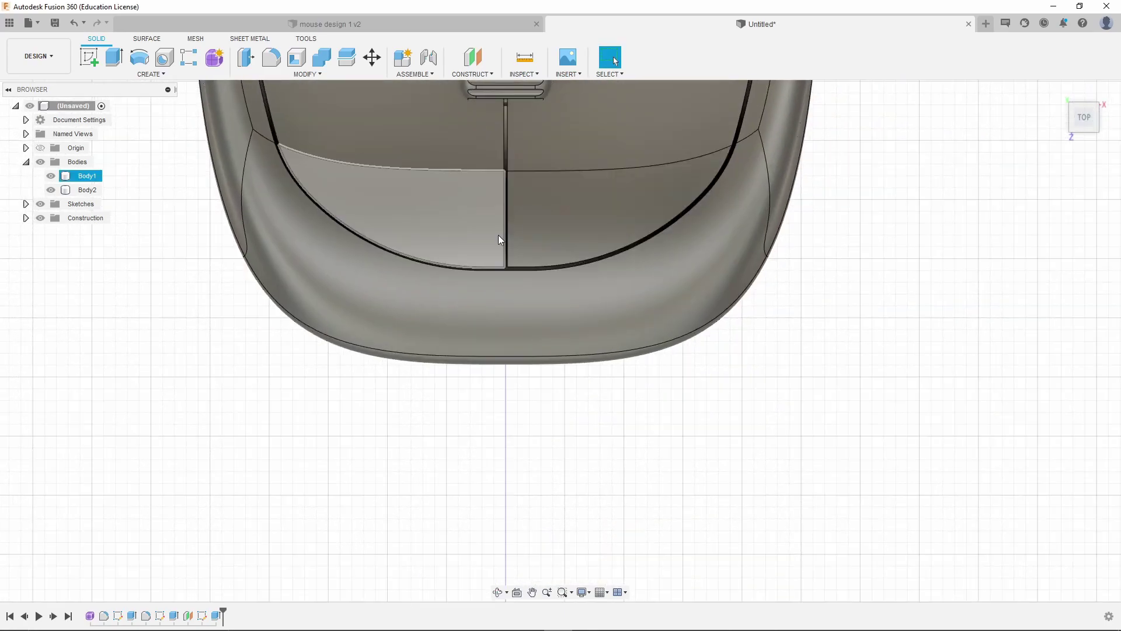
scroll(503, 401, "down", 4)
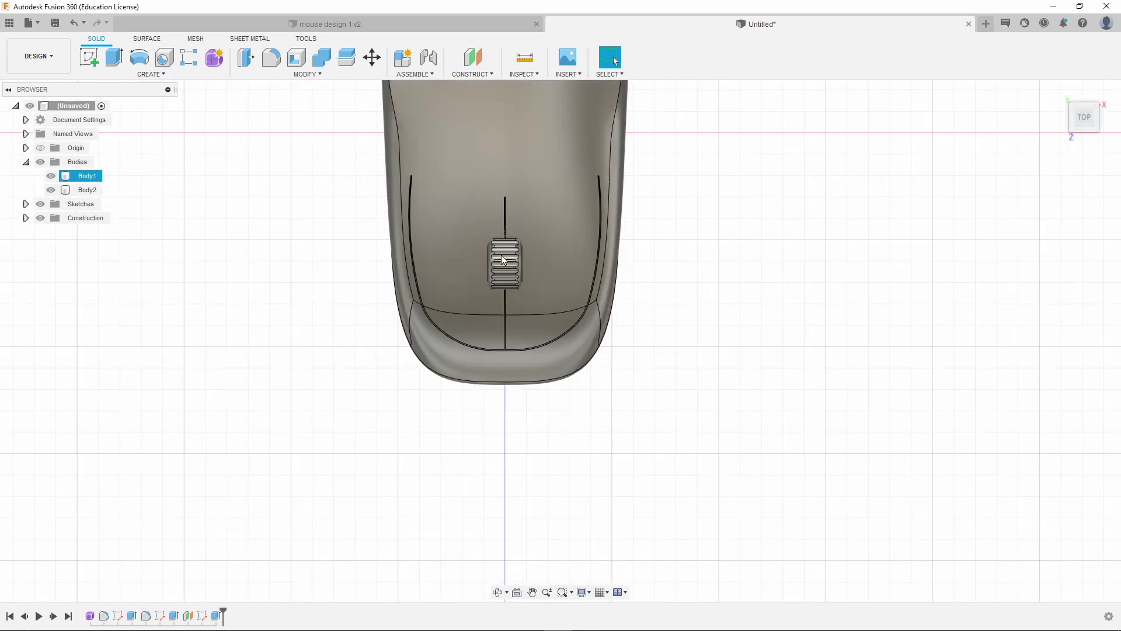
scroll(514, 263, "up", 3)
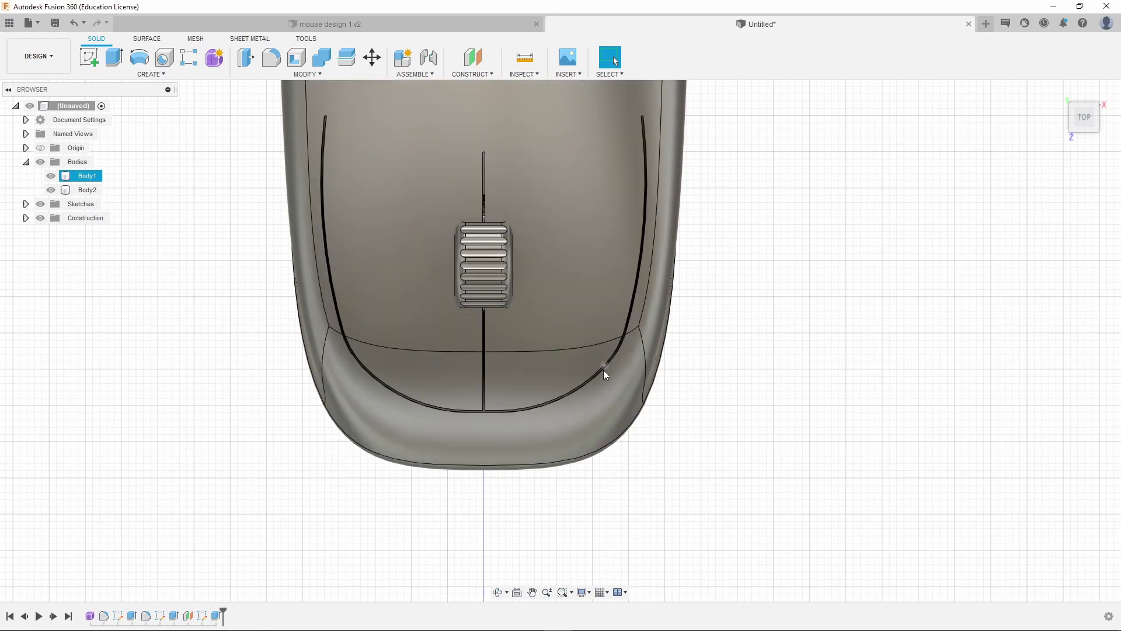
key("ctrl+z")
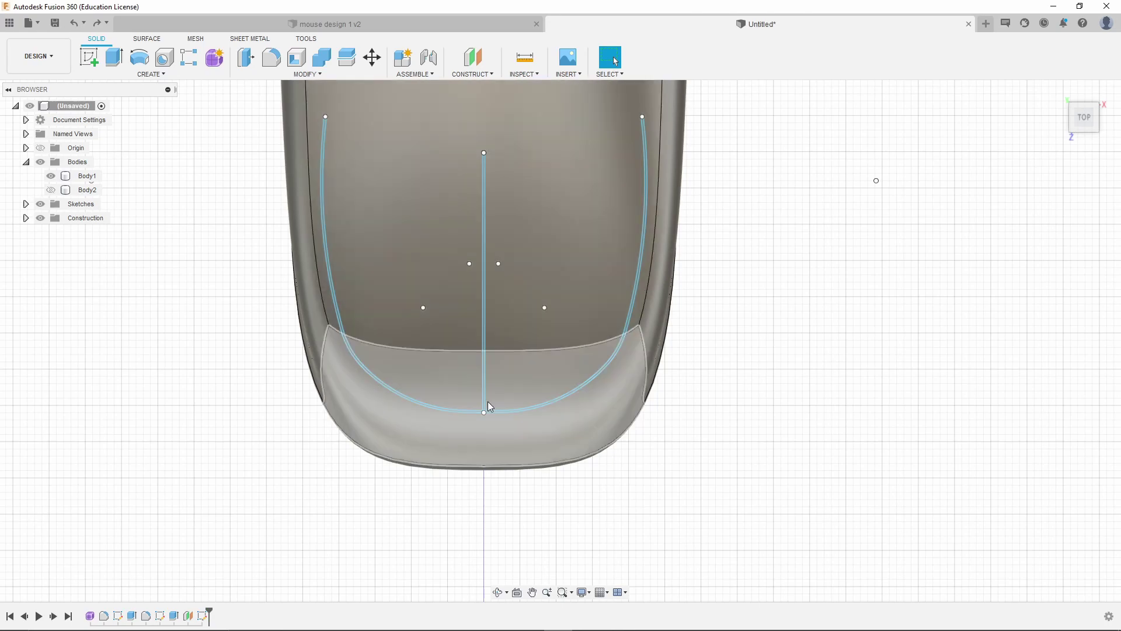
- Reopen the button-gap sketch for editing, with both the mouse body and the scroll wheel body shown
right_click(204, 618)
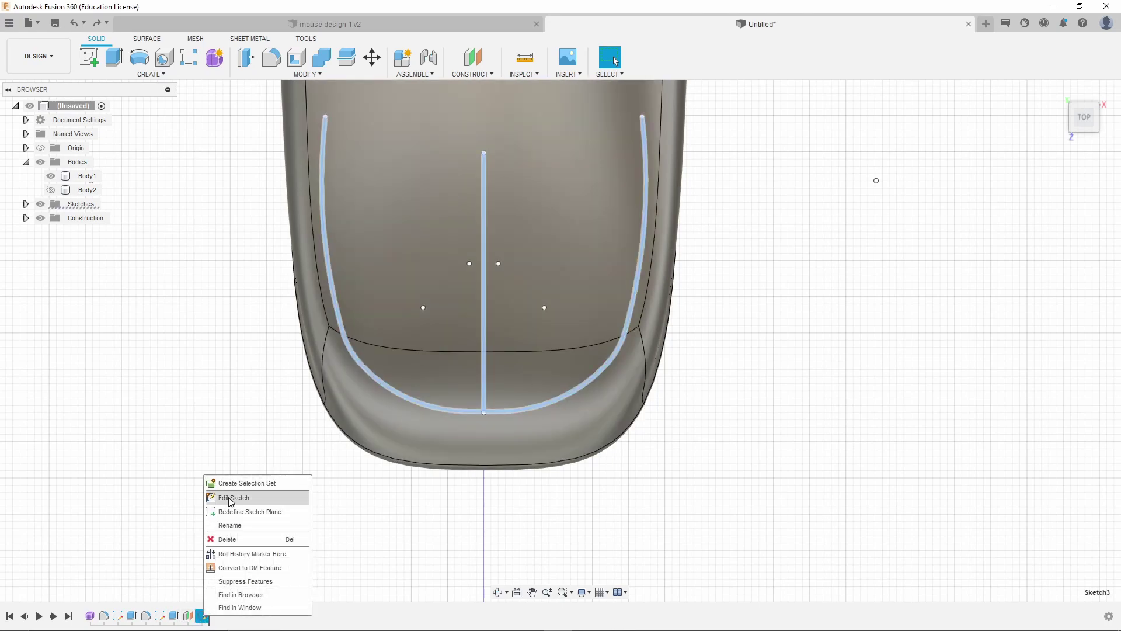
left_click(236, 498)
left_click(51, 190)
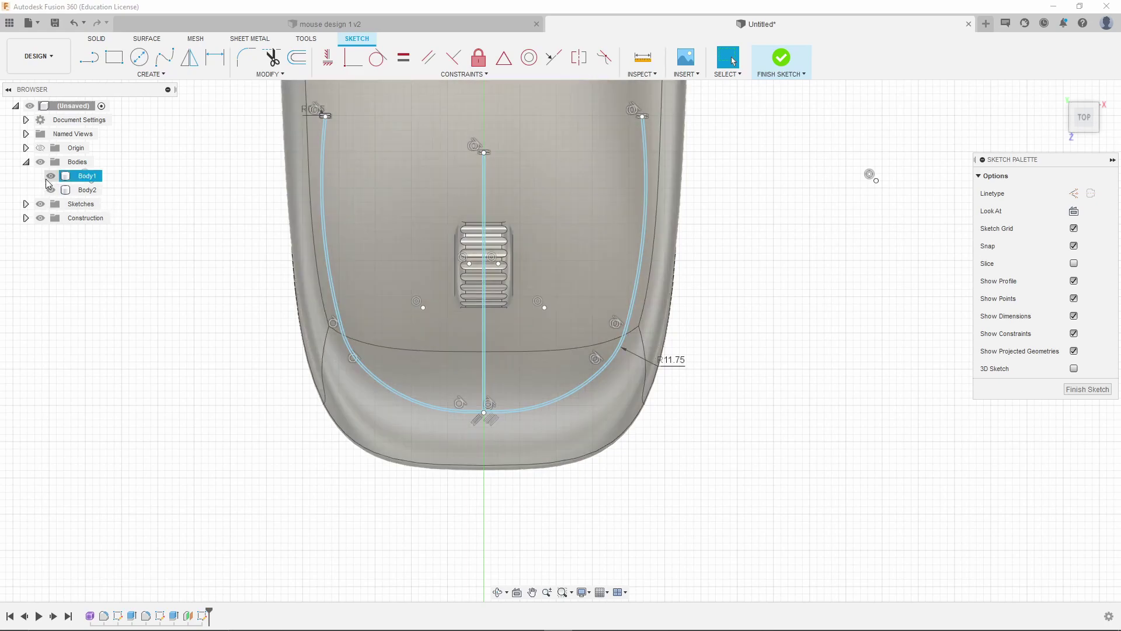
left_click(51, 176)
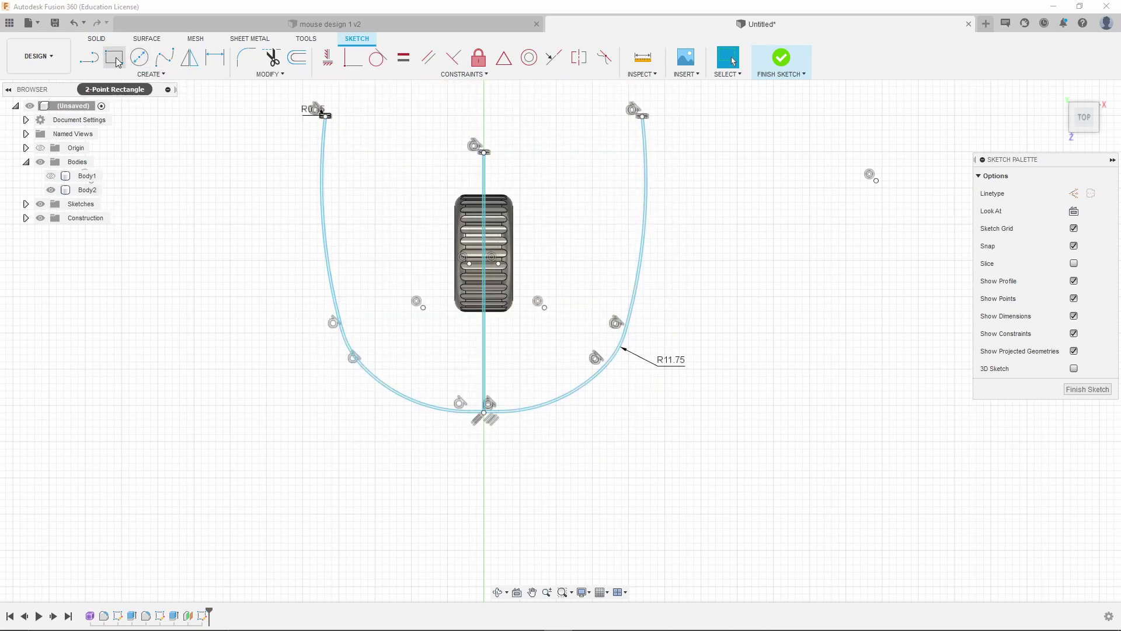
left_click(51, 176)
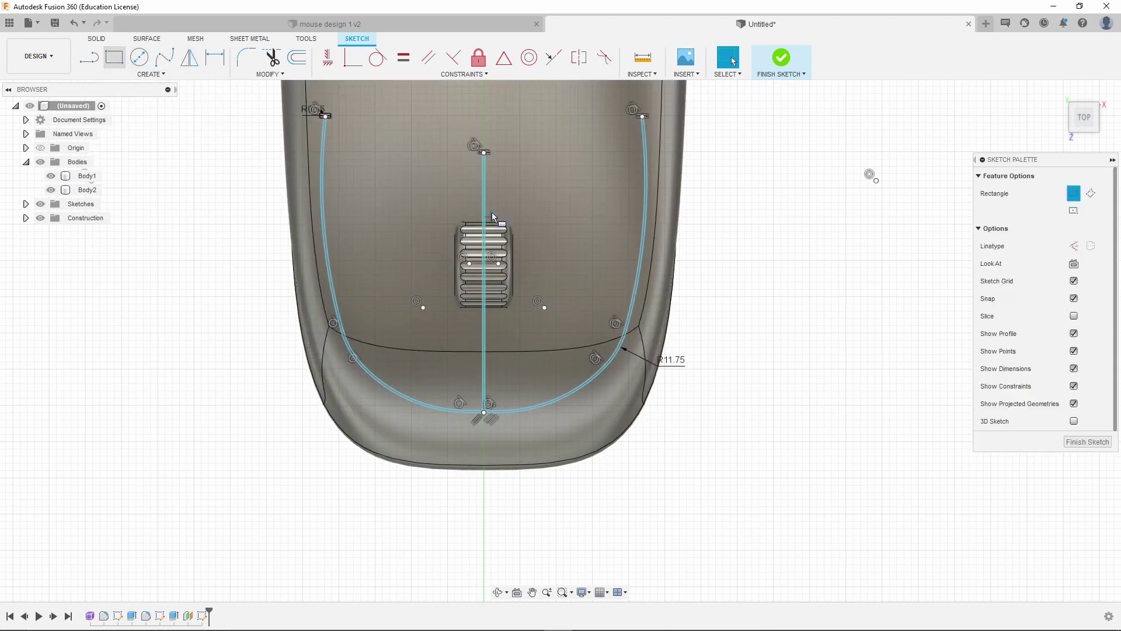
- Sketch a rectangle about 4.3 by 12.9 mm over the right half of the scroll wheel, starting on the right centre gap line
key("r")
scroll(493, 216, "up", 8)
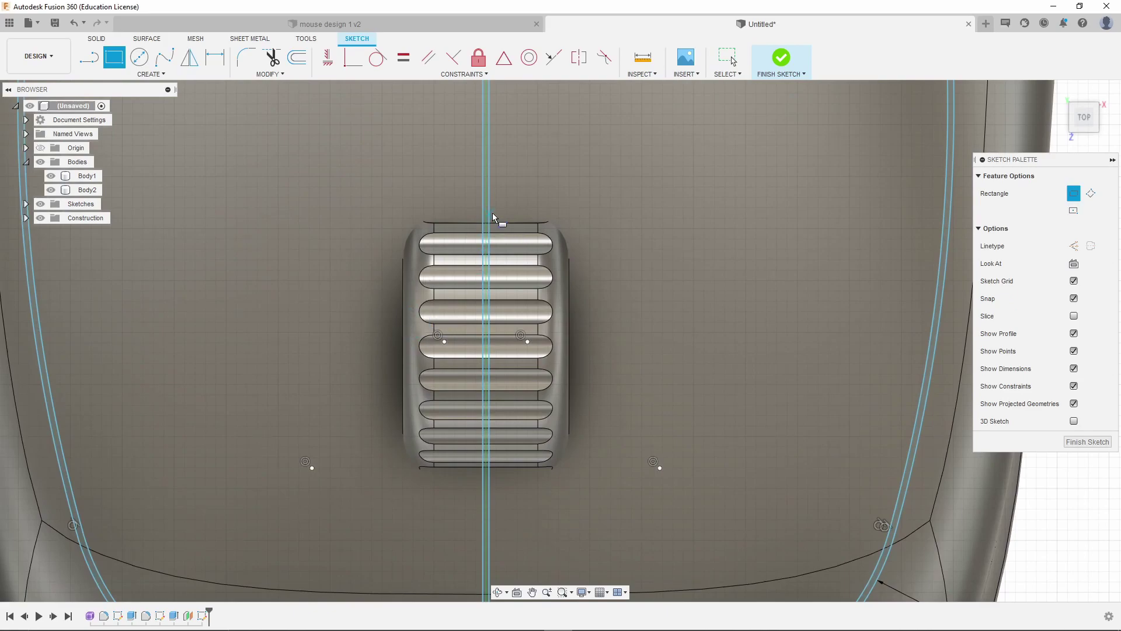
left_click(492, 208)
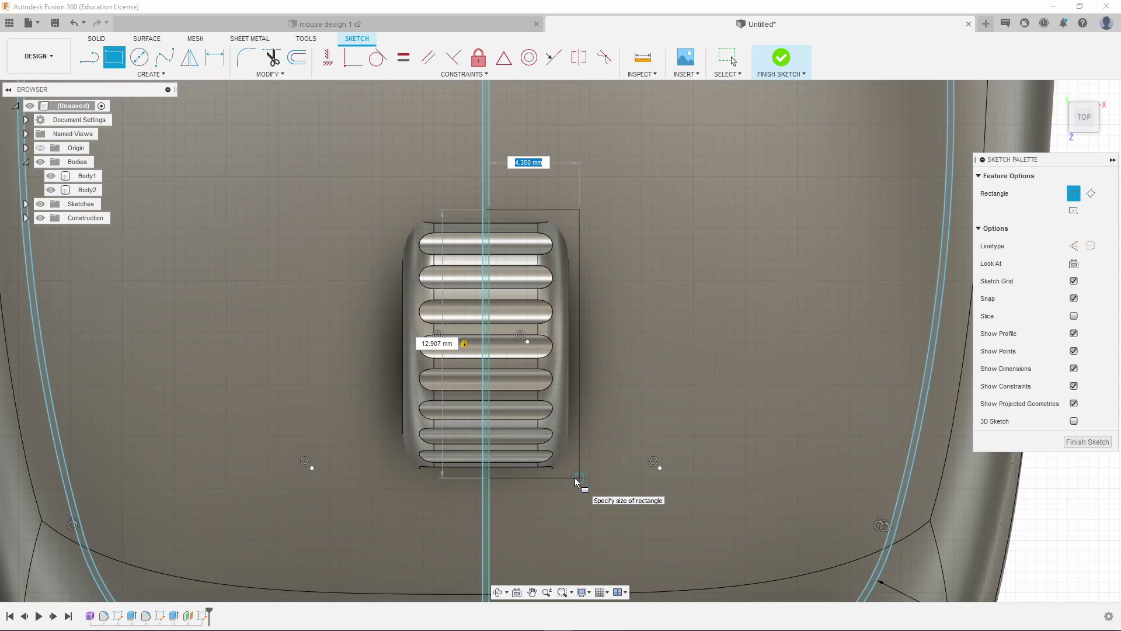
left_click(579, 430)
- Dimension the right rectangle's width to 4 mm
left_click(215, 57)
left_click(549, 210)
left_click(558, 177)
type("4")
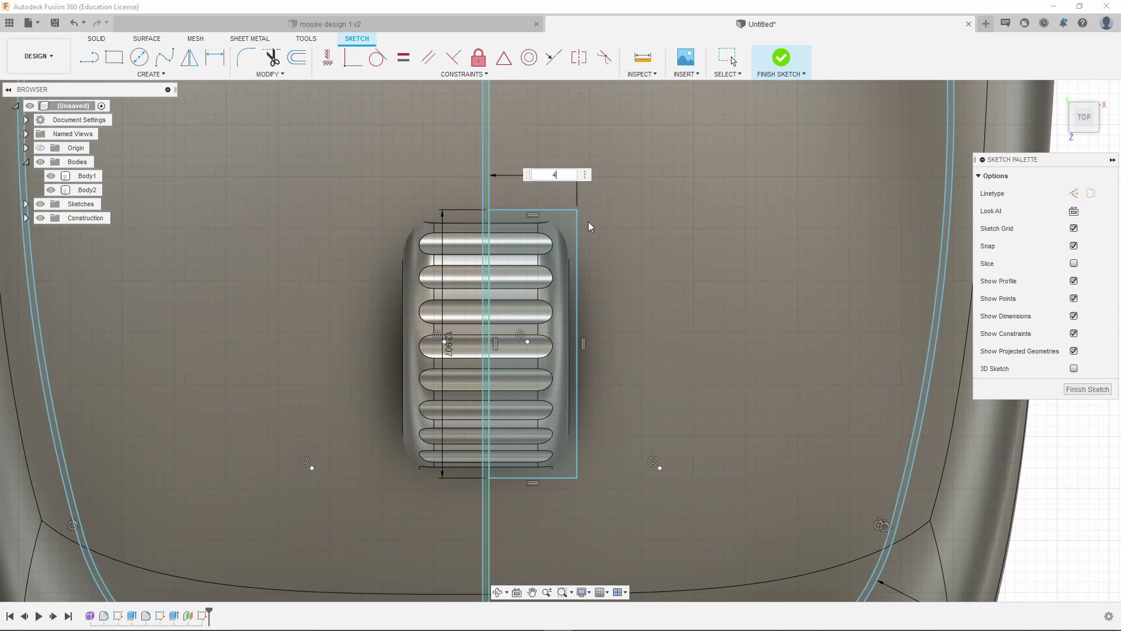
key("Return")
scroll(465, 168, "down", 3)
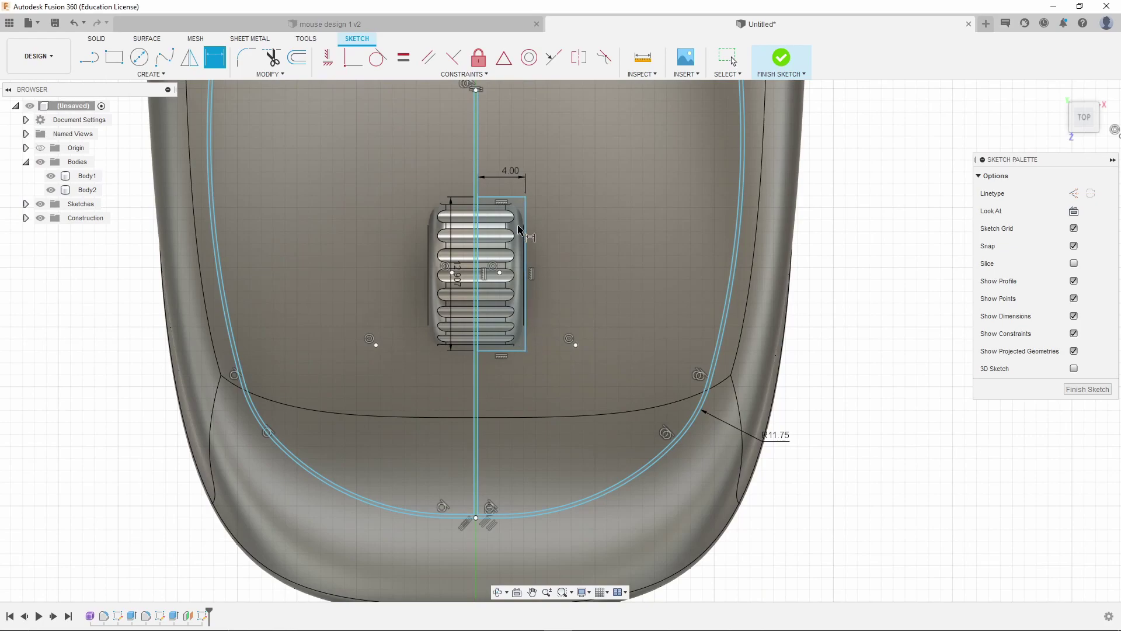
- Sketch a narrow rectangle about 0.4 mm wide from the left centre gap line, matching the right rectangle's top and bottom edges
scroll(433, 186, "up", 3)
scroll(327, 216, "up", 2)
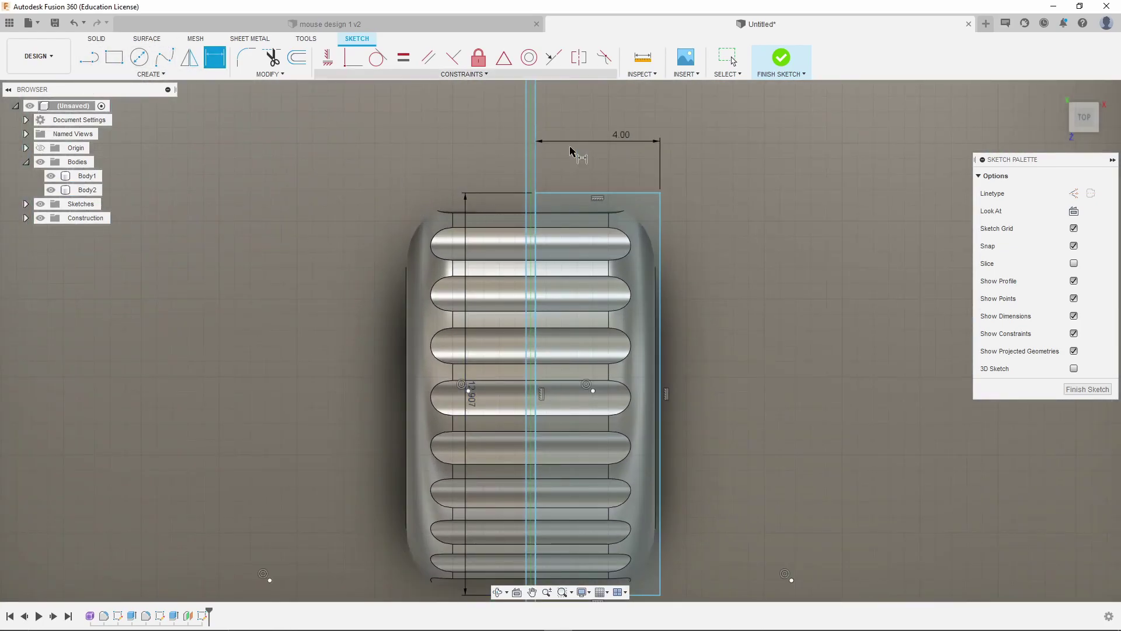
left_click(114, 57)
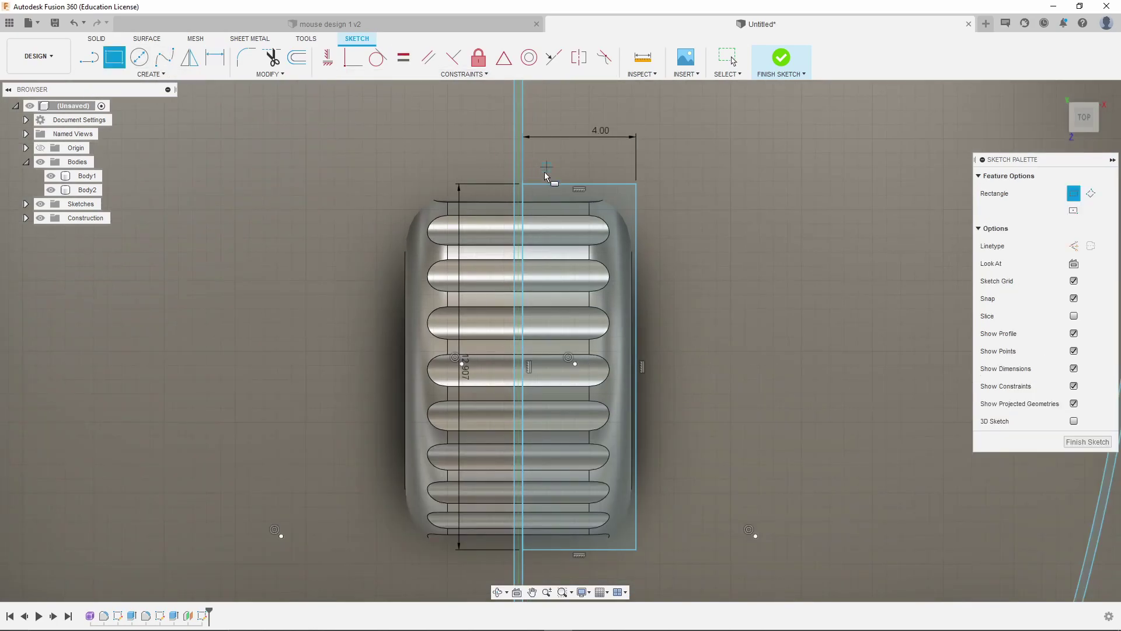
scroll(560, 196, "up", 2)
scroll(516, 177, "up", 2)
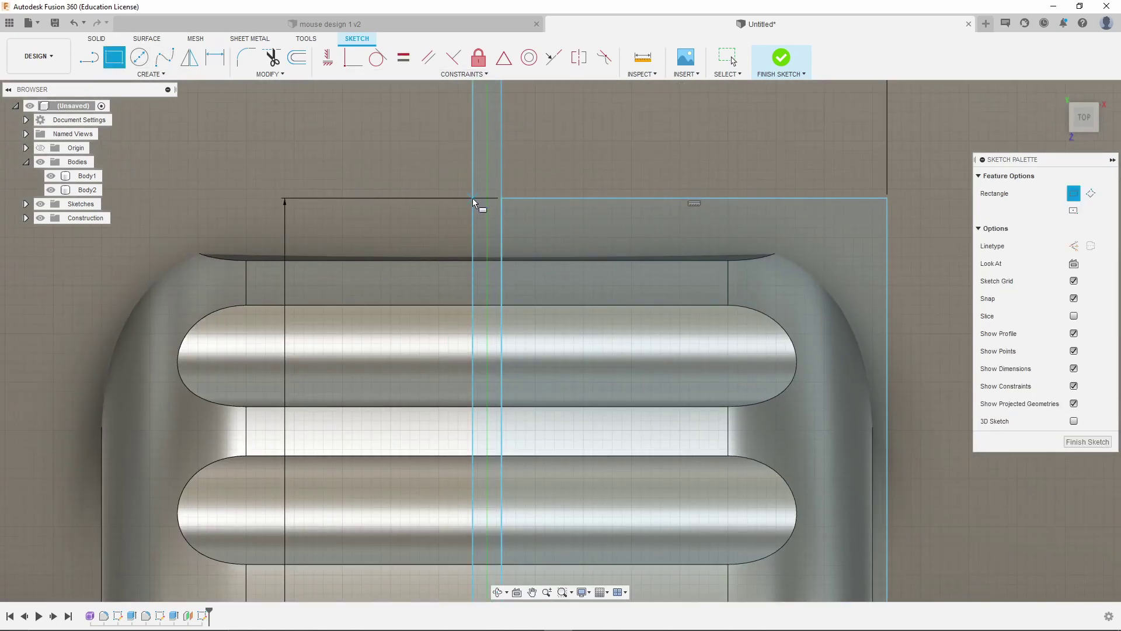
left_click(477, 198)
scroll(436, 426, "down", 5)
scroll(401, 417, "up", 3)
scroll(425, 526, "down", 5)
scroll(471, 366, "up", 5)
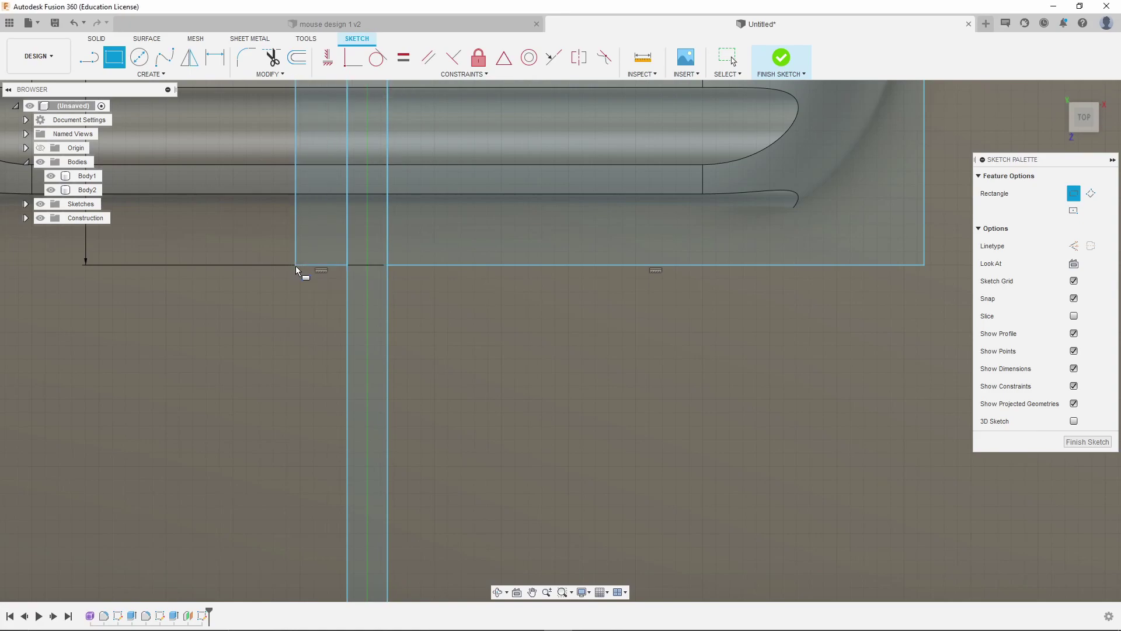
scroll(384, 389, "down", 3)
scroll(374, 330, "up", 3)
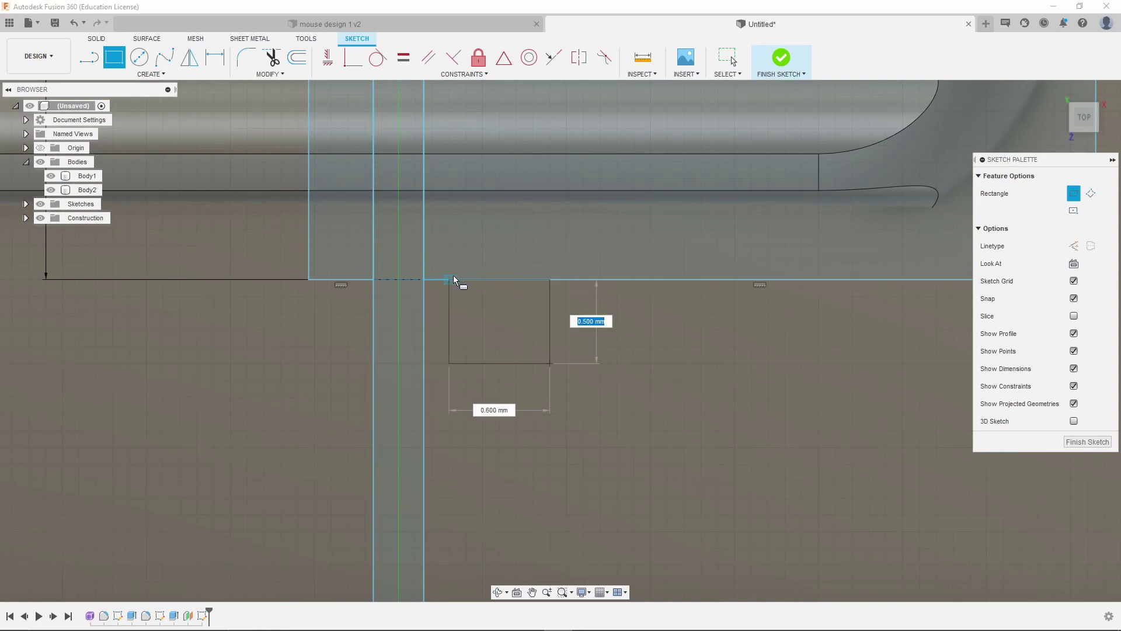
key("Escape")
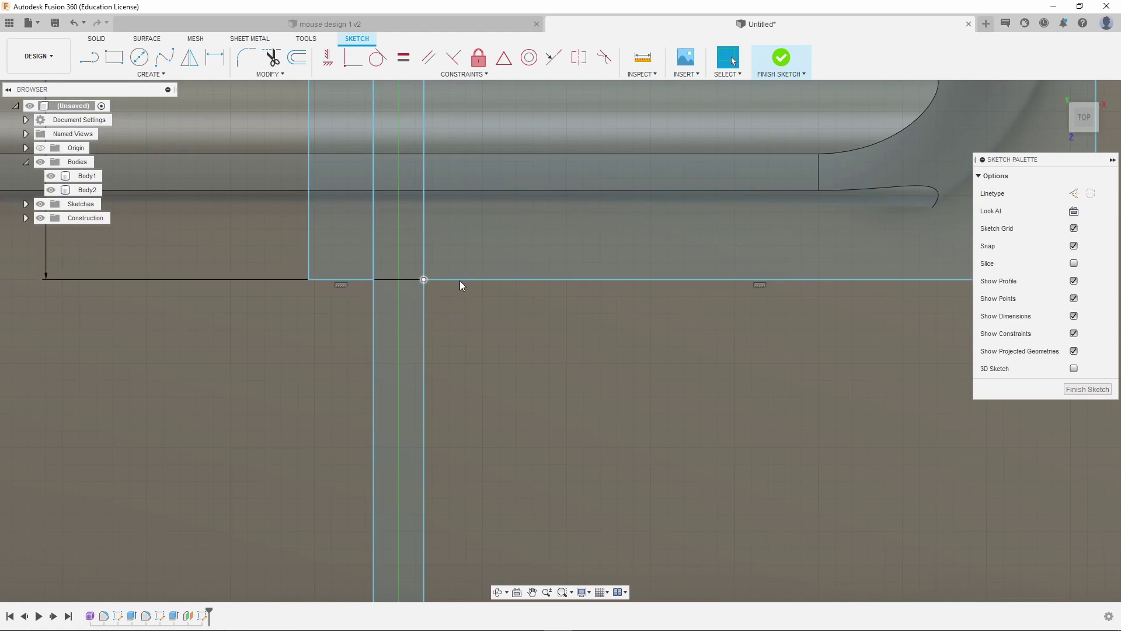
- Dimension the left rectangle's width to 4 mm
scroll(622, 392, "down", 2)
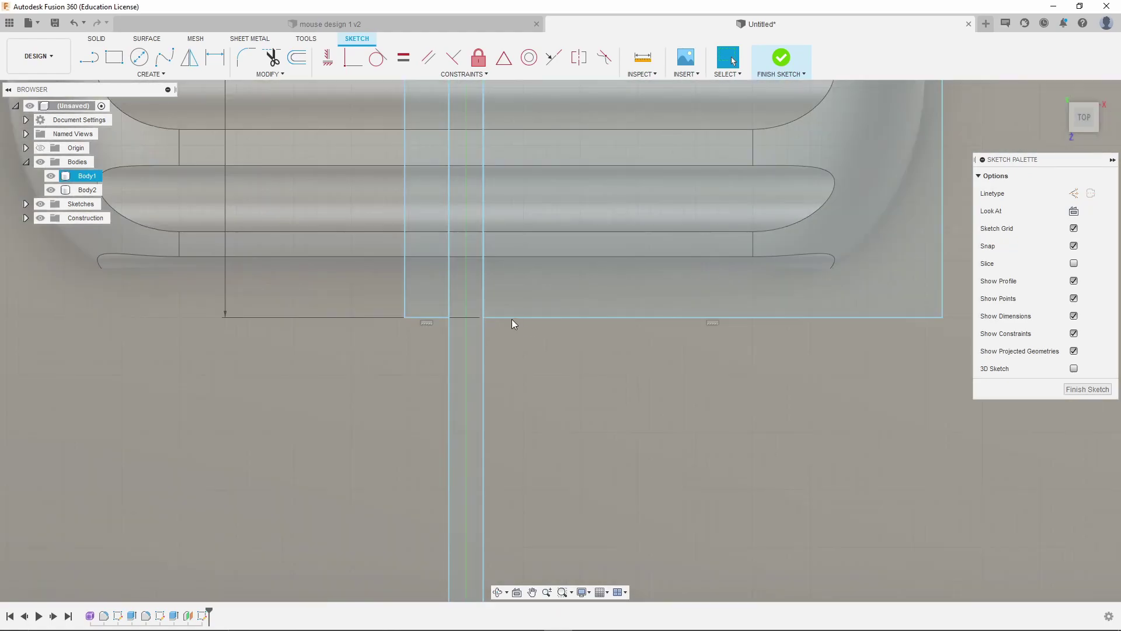
scroll(512, 323, "down", 5)
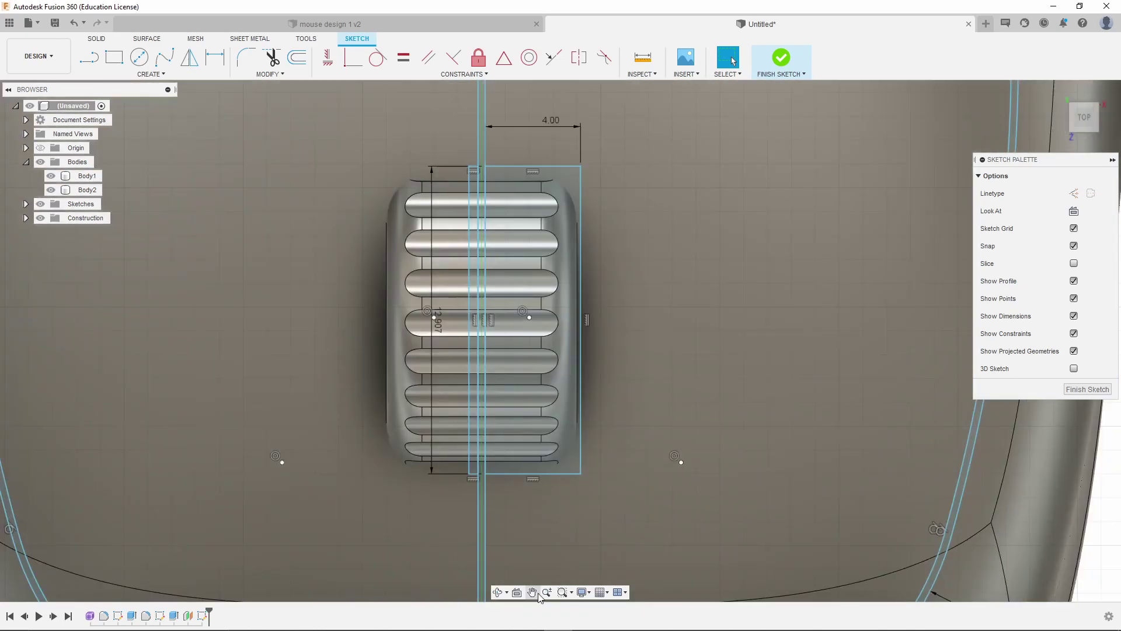
scroll(569, 125, "up", 2)
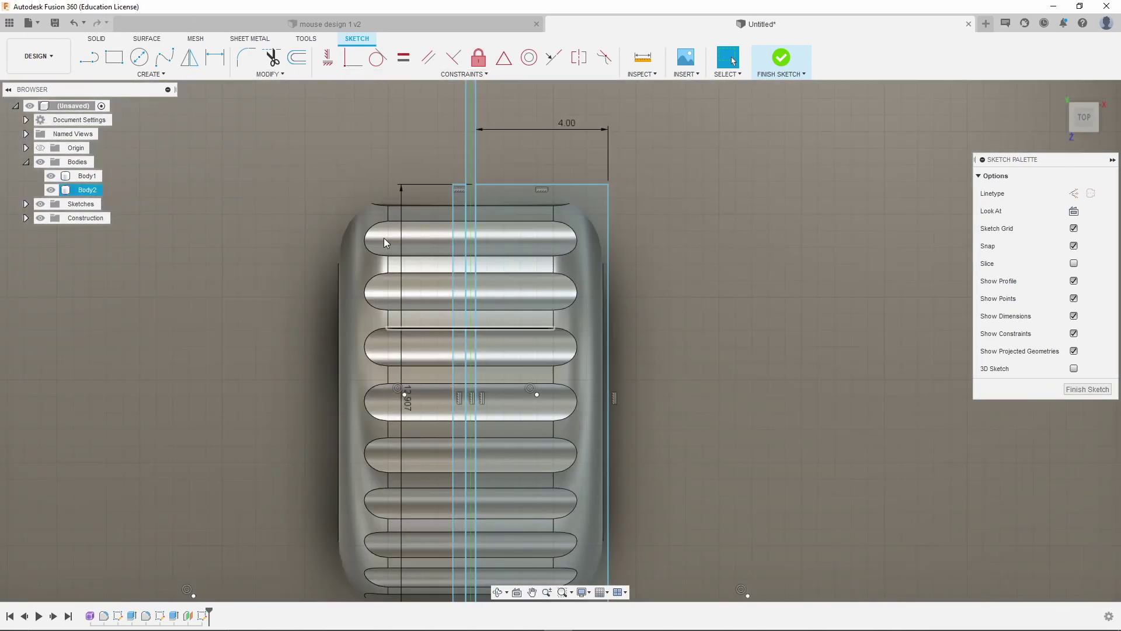
left_click(215, 63)
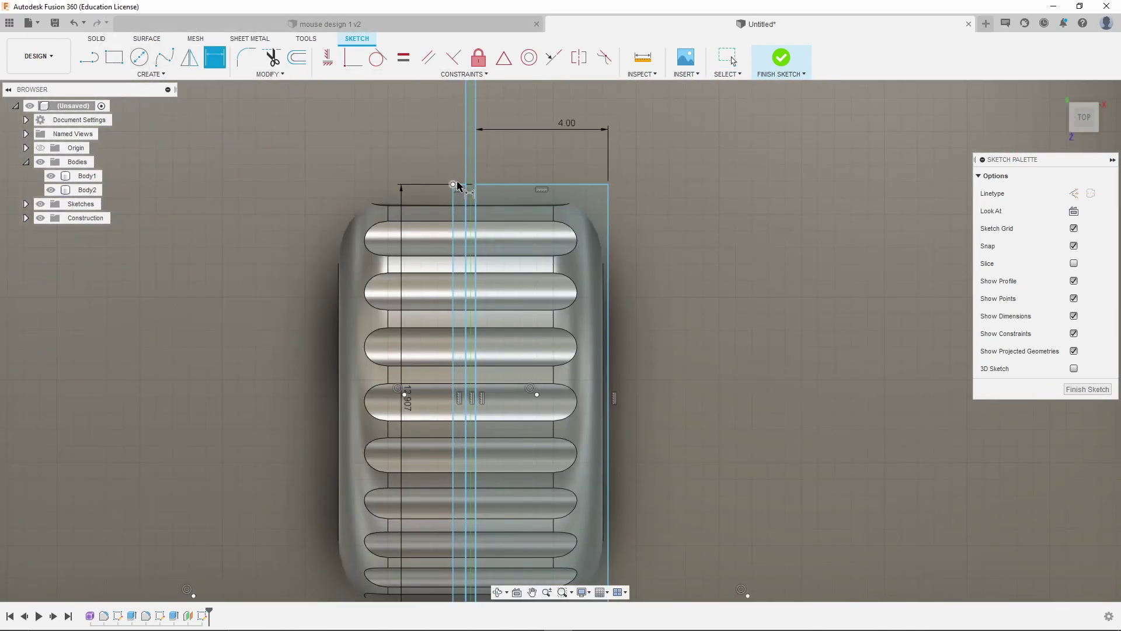
left_click(460, 188)
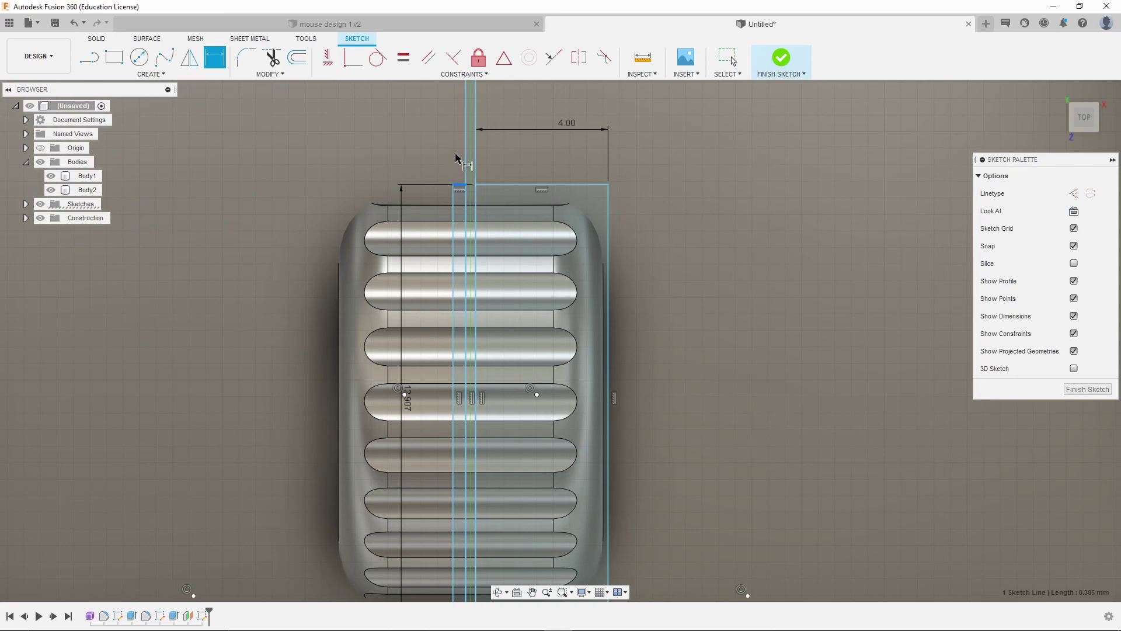
left_click(454, 143)
type("4")
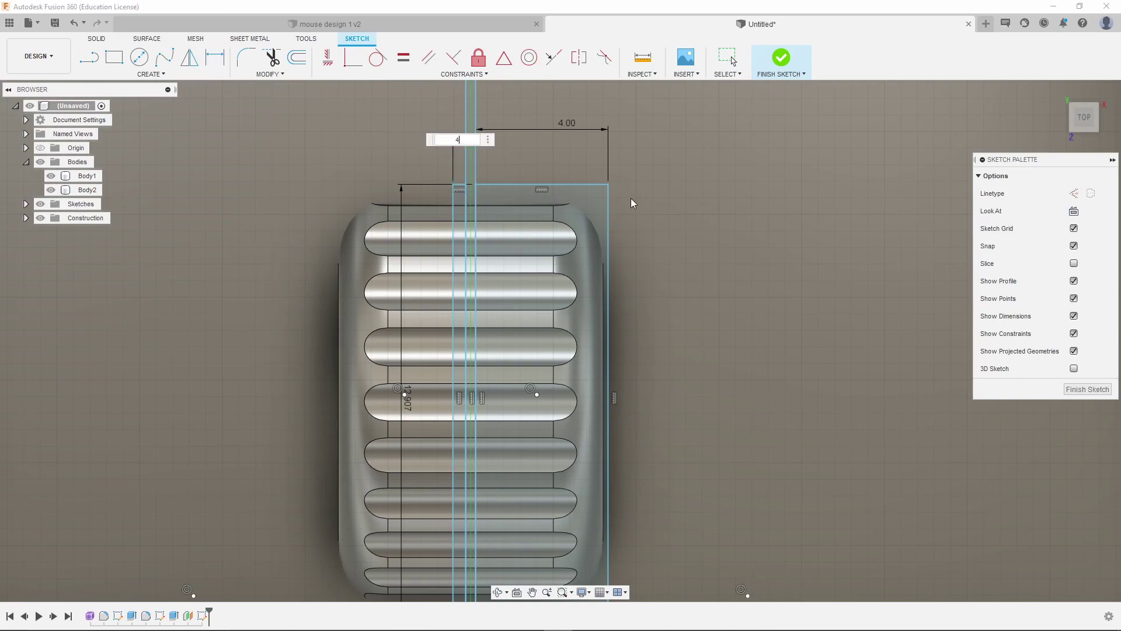
key("Return")
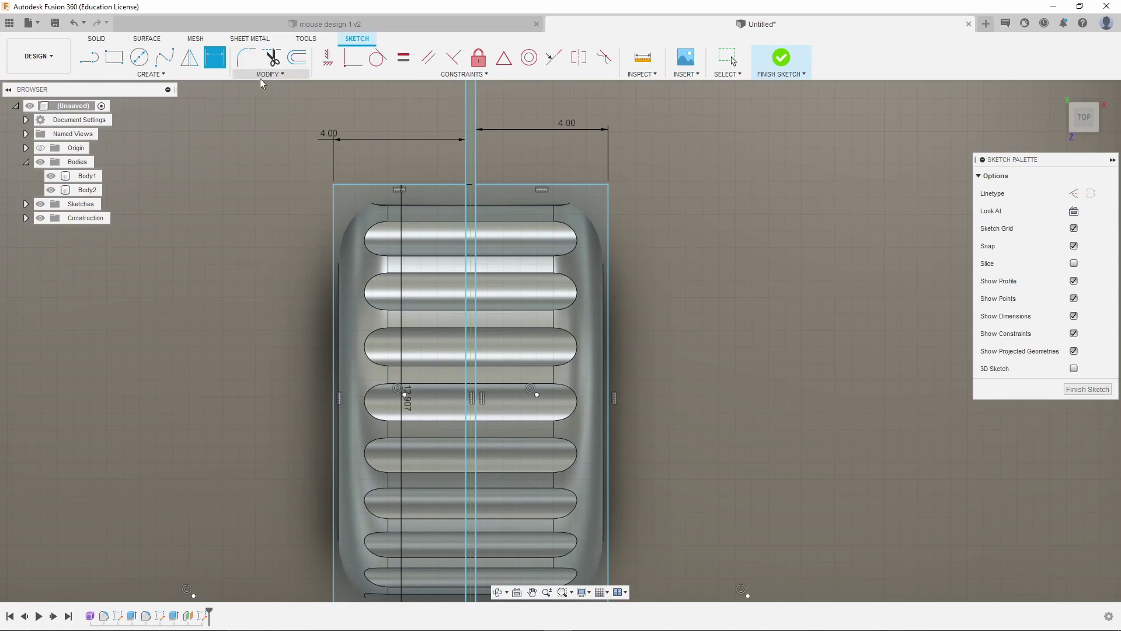
- Fillet all four outer corners of the outline around the scroll wheel with a 2 mm radius
left_click(241, 60)
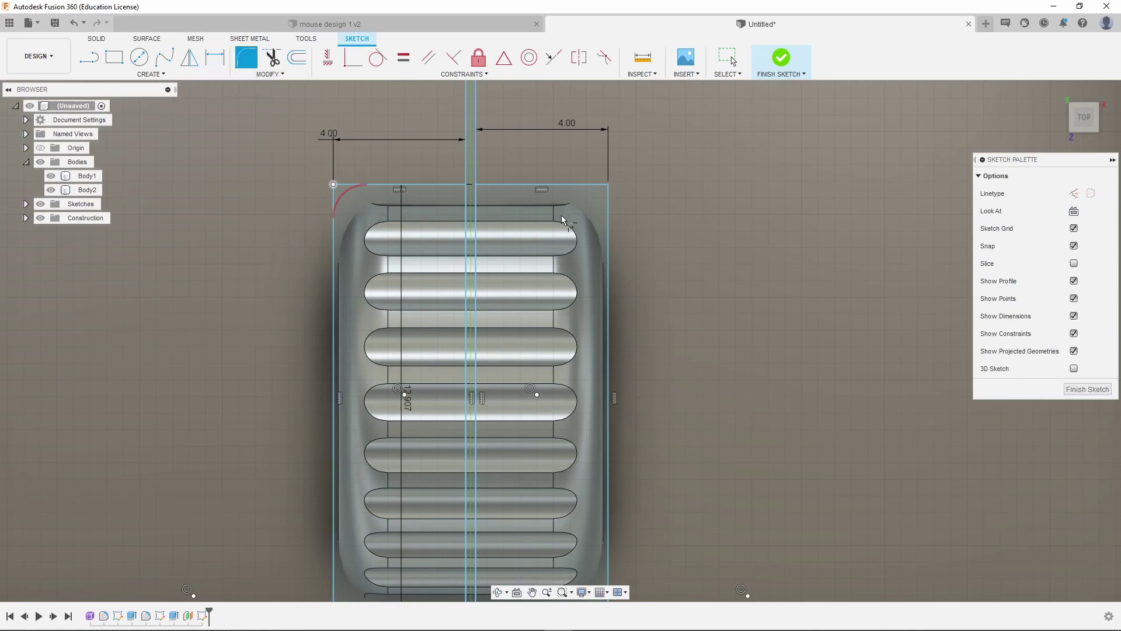
left_click(608, 184)
scroll(613, 306, "down", 3)
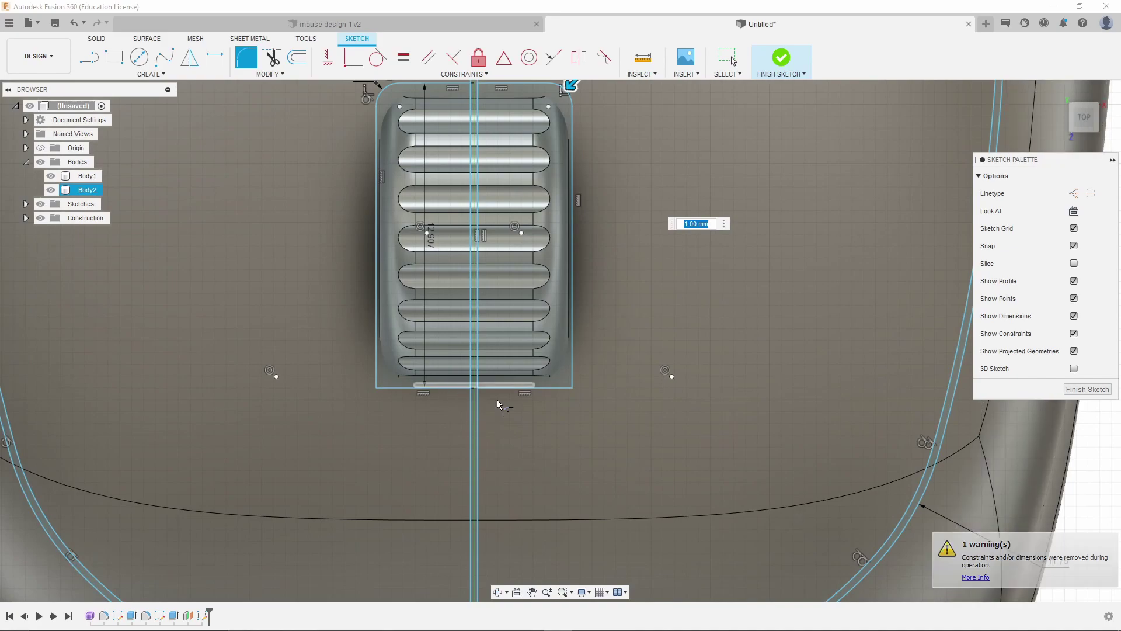
left_click(573, 387)
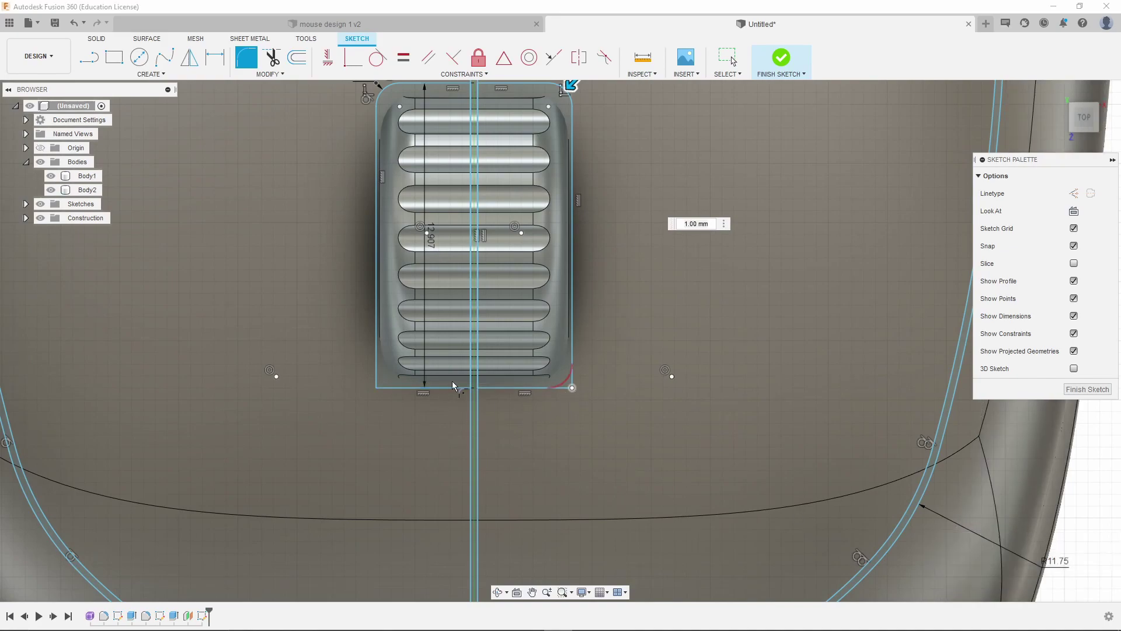
left_click(376, 386)
left_click_drag(377, 386, 392, 389)
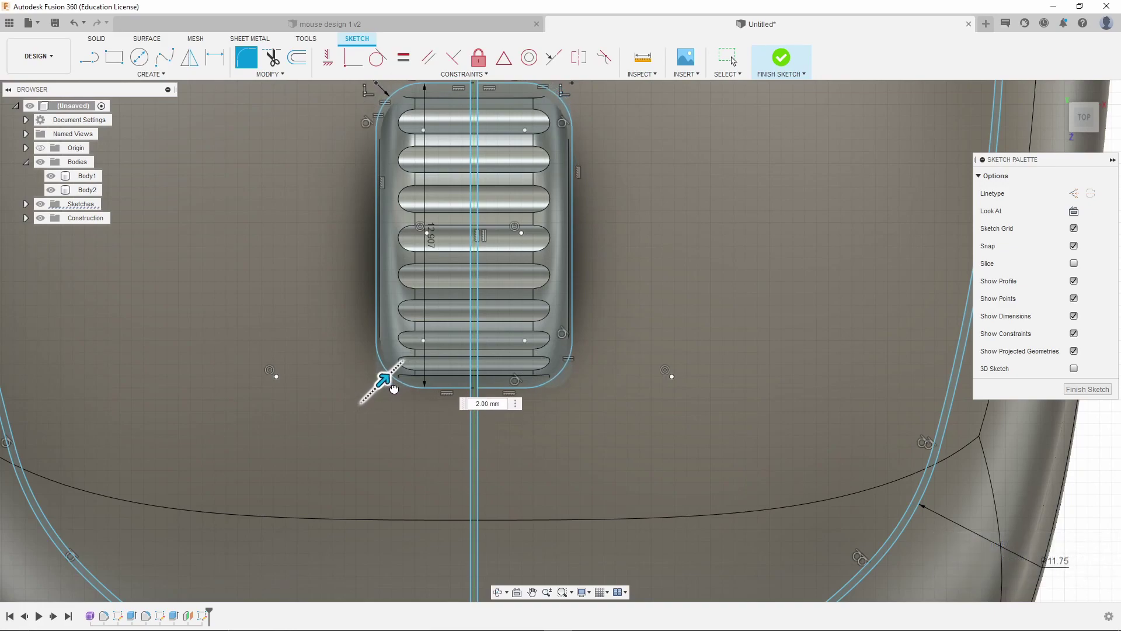
- Examine how the rounded outline fits around the scroll wheel, up close, at an angle and from the top view
scroll(403, 374, "up", 5)
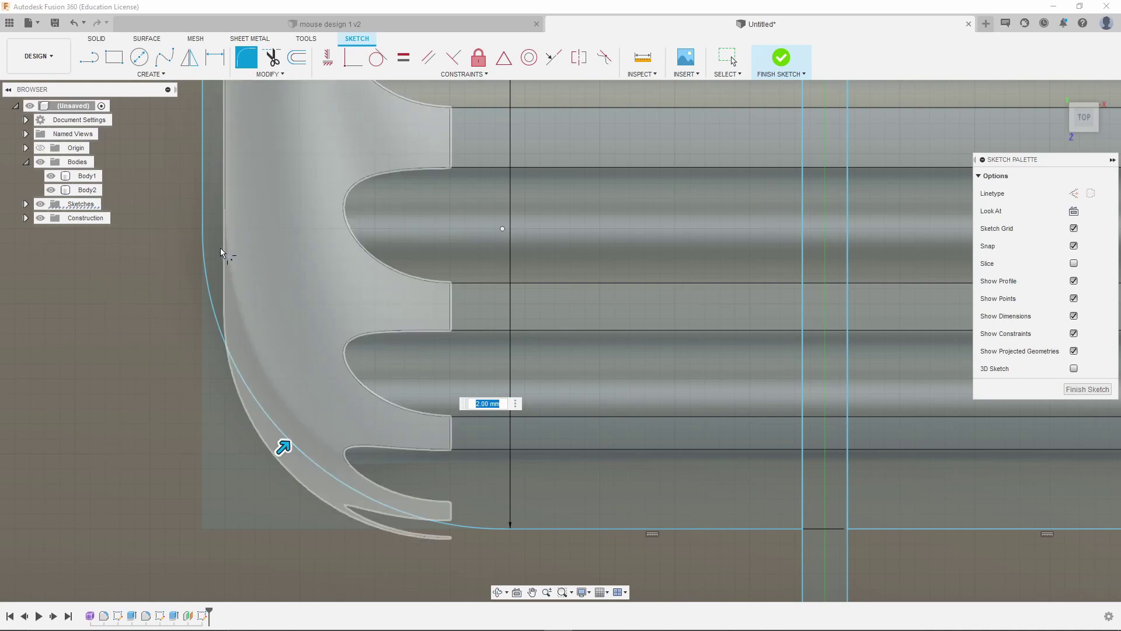
mouse_move(349, 458)
middle_mouse_down("shift")
mouse_move(225, 235)
mouse_move(357, 496)
mouse_move(181, 515)
mouse_move(201, 502)
middle_mouse_up("shift")
key("Escape")
scroll(584, 222, "down", 5)
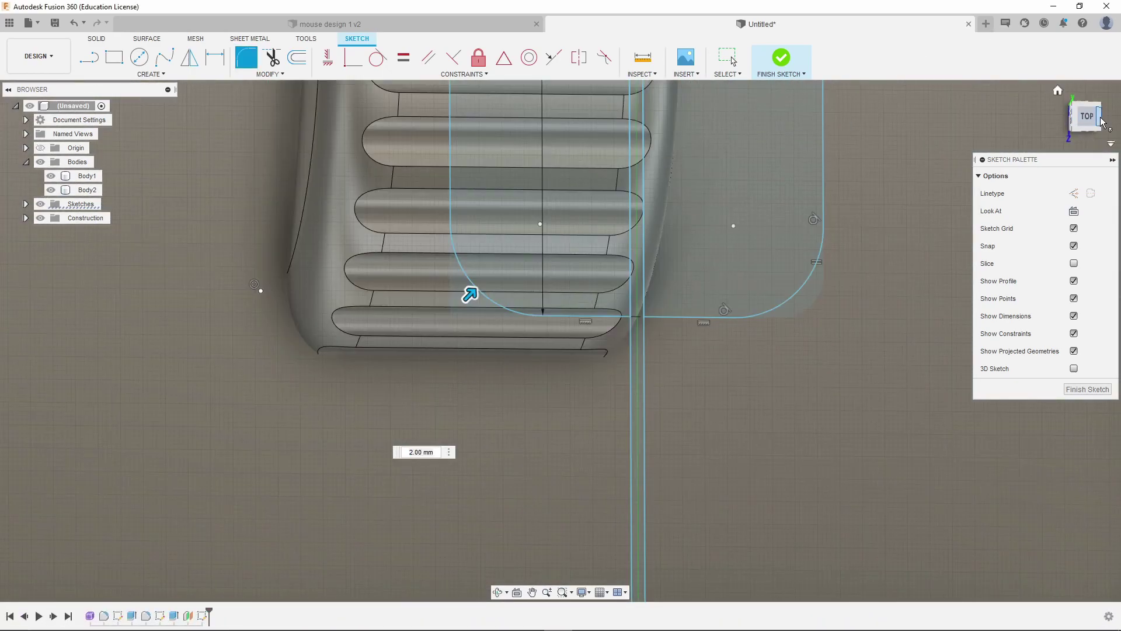
left_click(1102, 122)
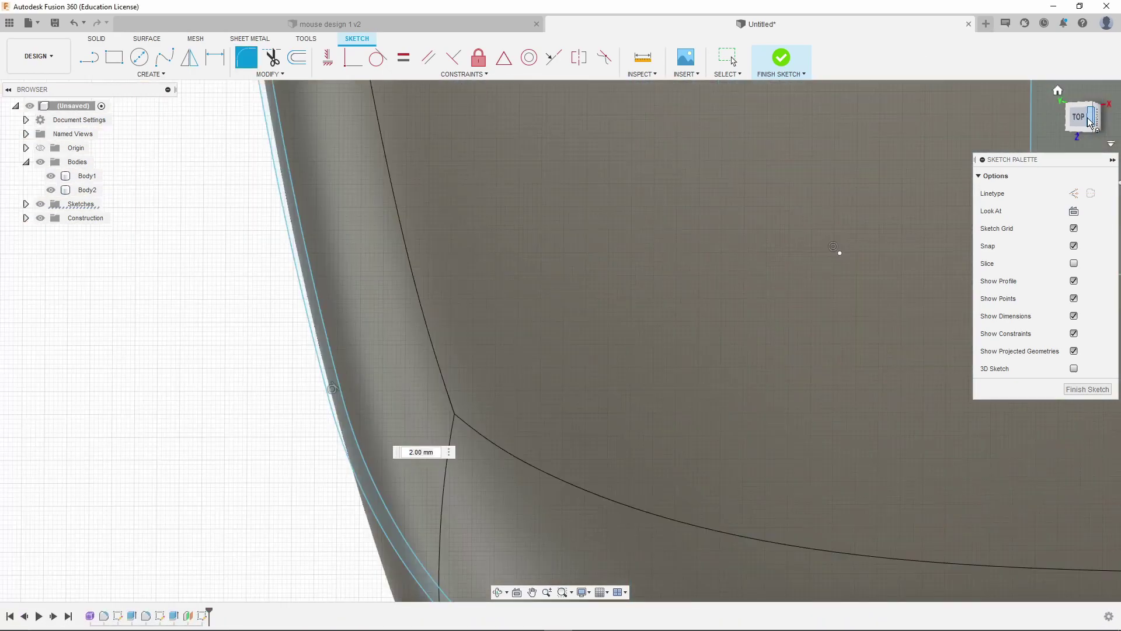
scroll(598, 342, "down", 8)
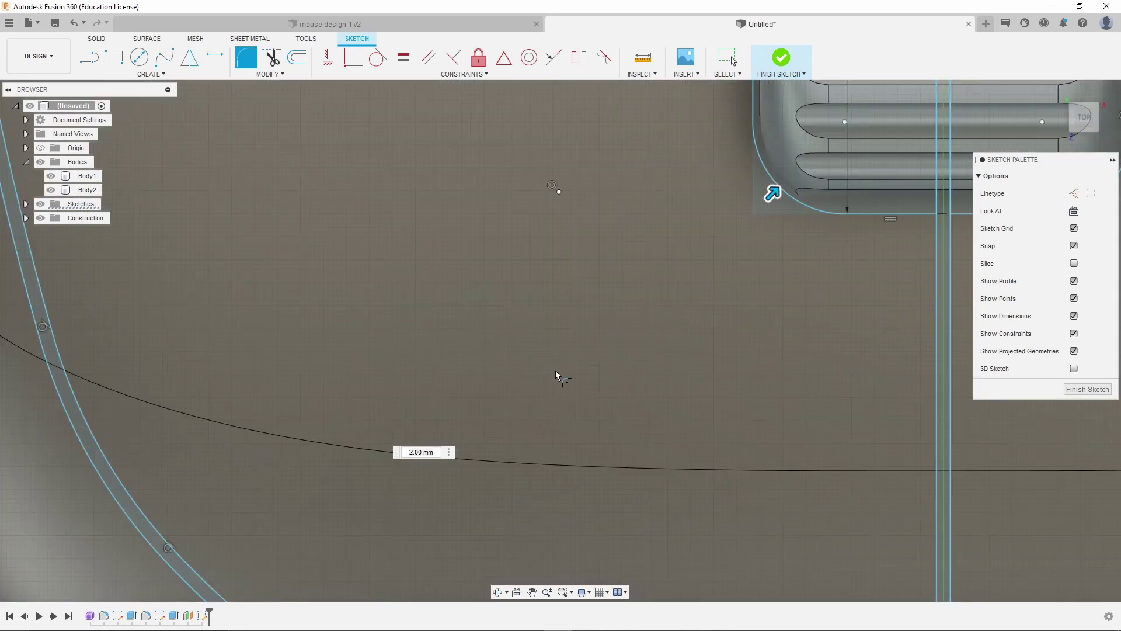
scroll(597, 304, "up", 6)
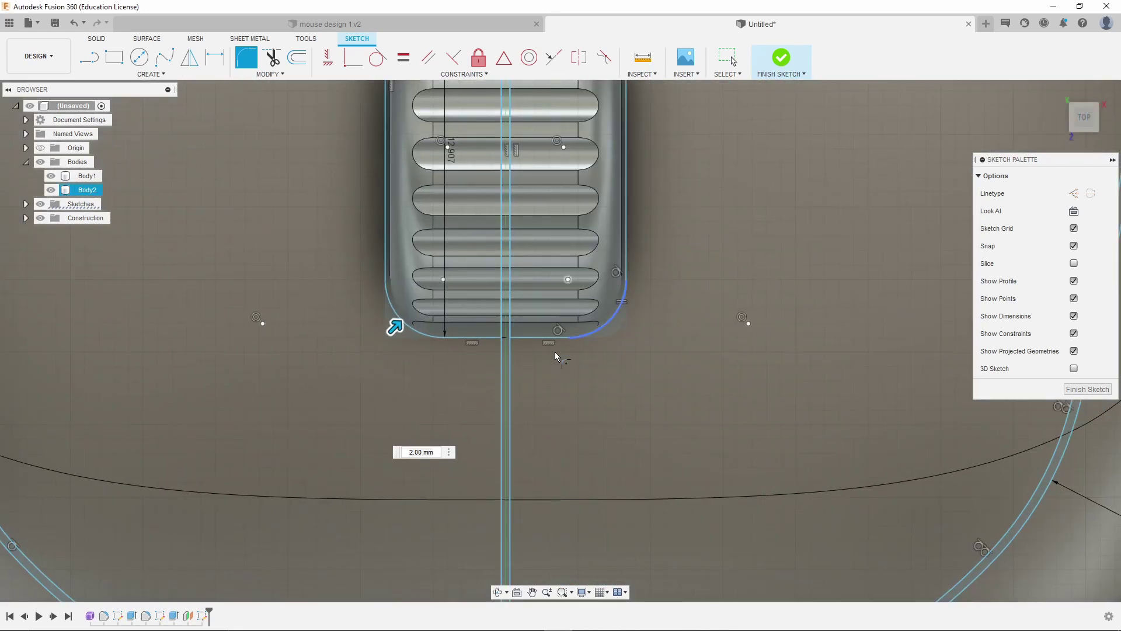
scroll(386, 288, "down", 4)
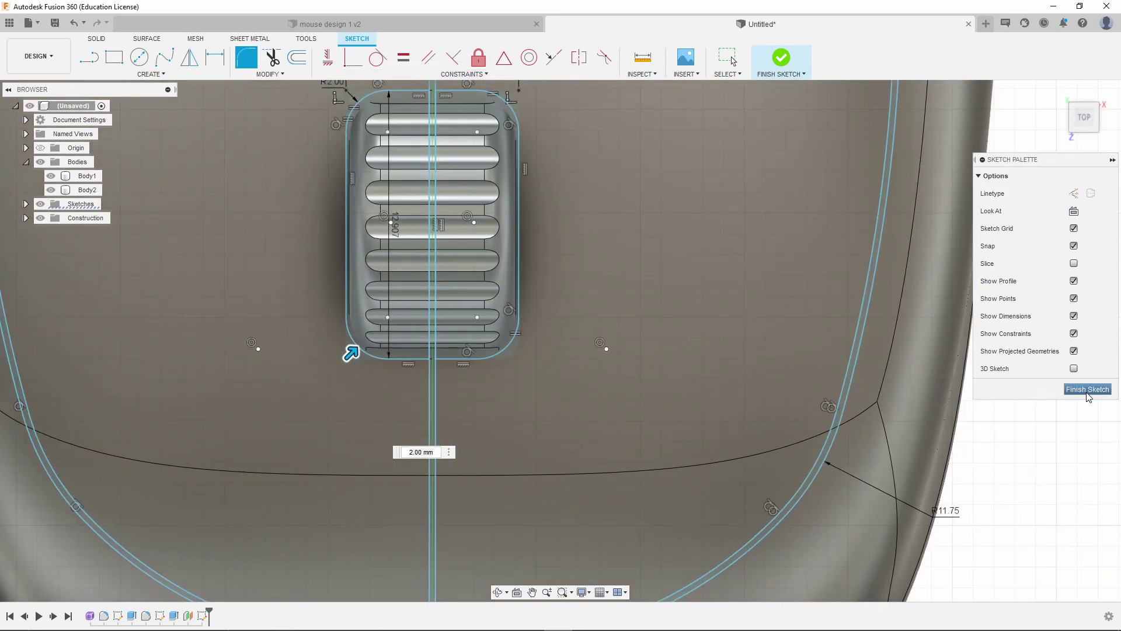
- Trim away the centre gap lines inside the rounded scroll wheel outline and finish the sketch
left_click(272, 57)
scroll(402, 384, "up", 3)
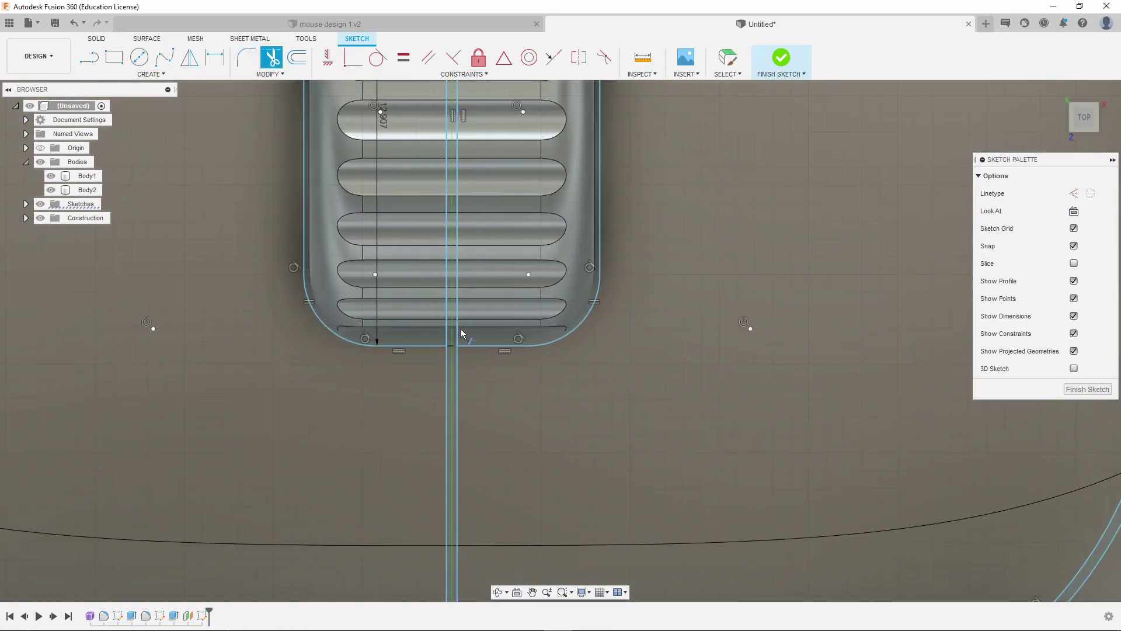
left_click(459, 334)
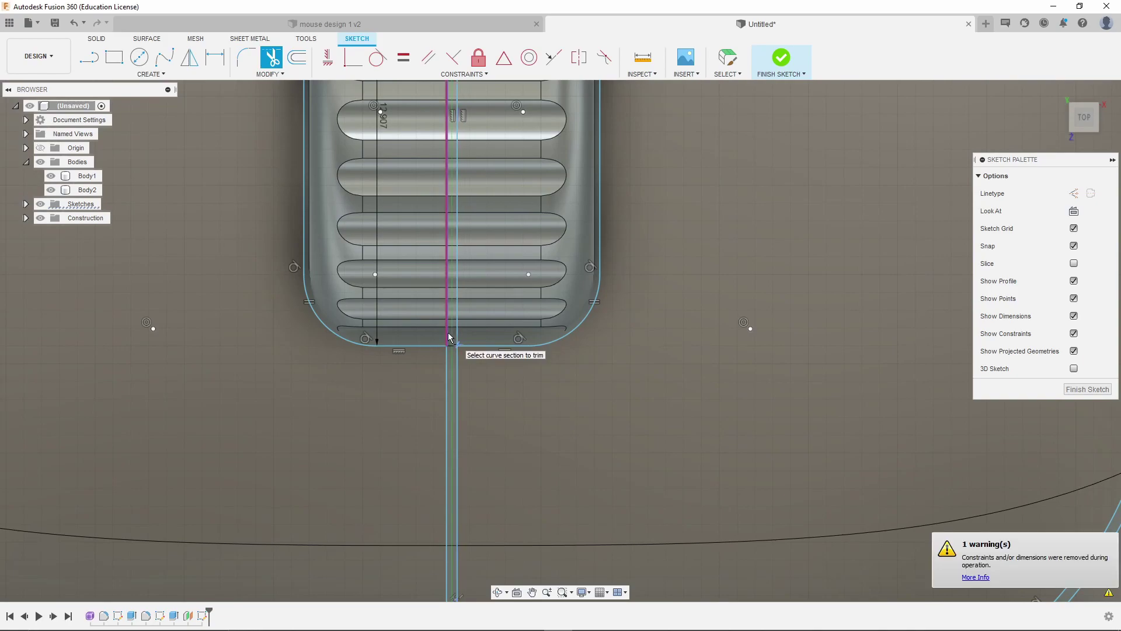
left_click(450, 337)
left_click(458, 338)
scroll(461, 380, "up", 2)
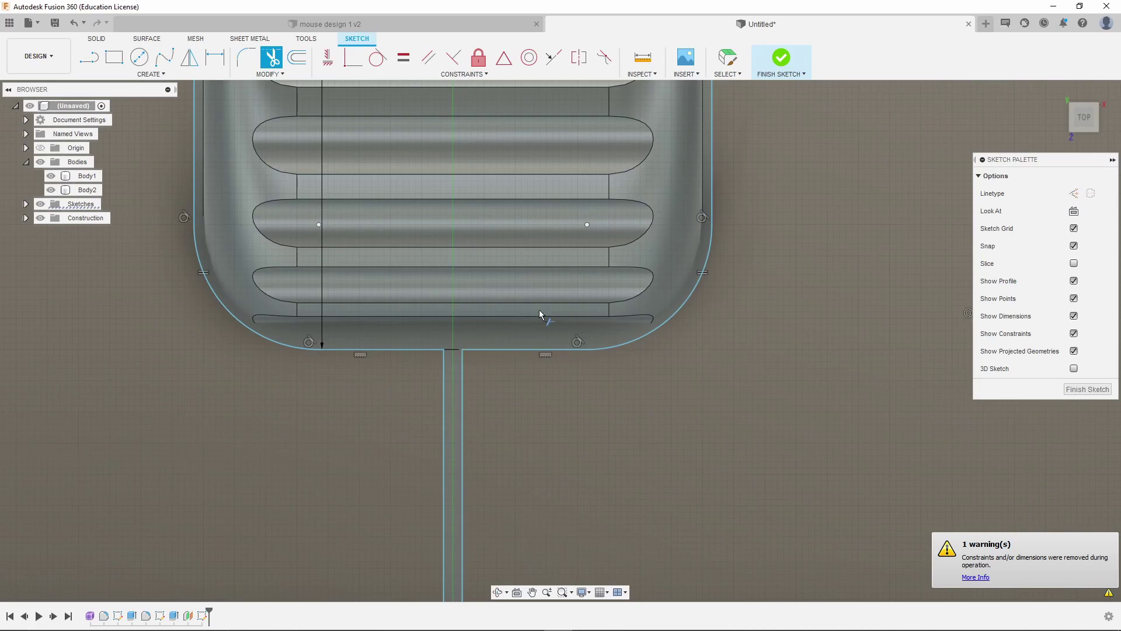
scroll(576, 414, "down", 4)
scroll(584, 258, "up", 5)
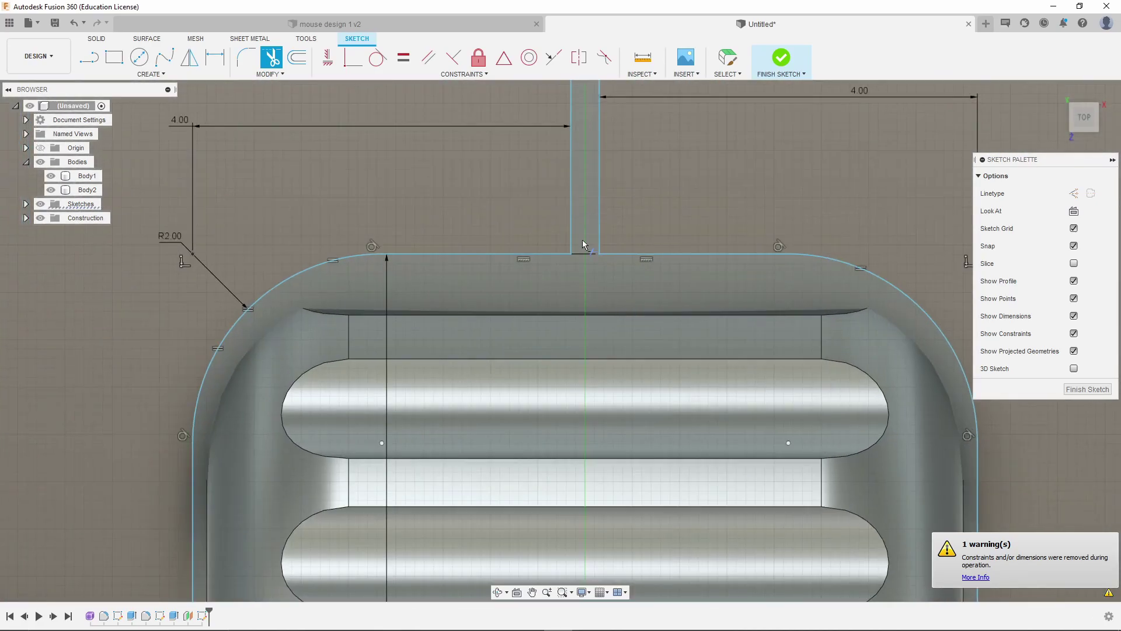
scroll(587, 248, "down", 5)
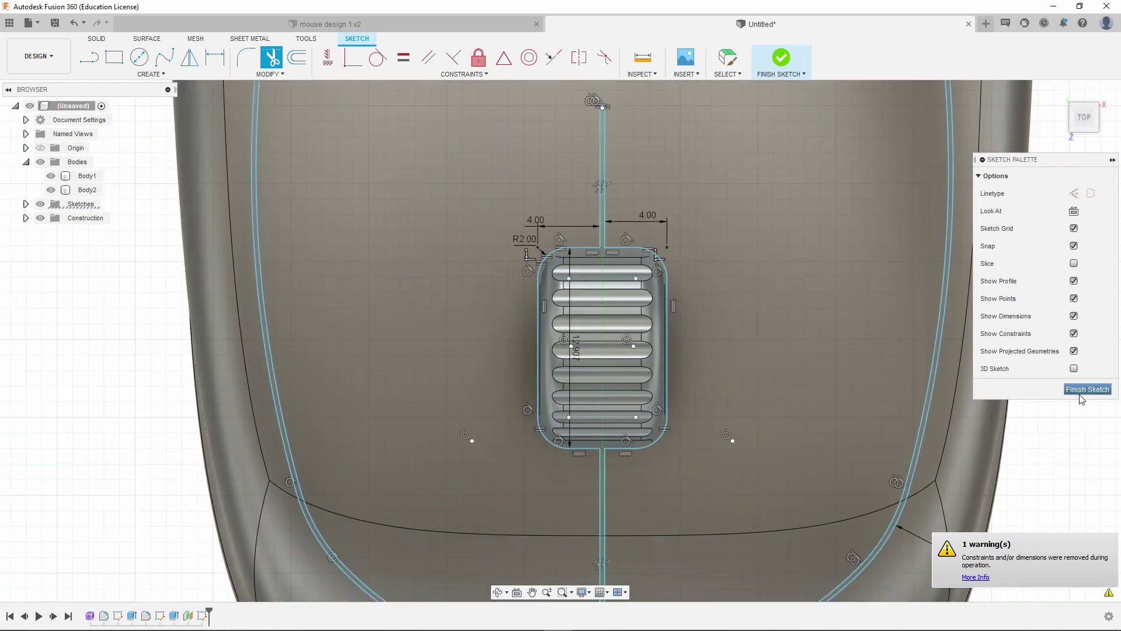
left_click(1087, 389)
- Try to cut the button-gap profile 34 mm down through the mouse
scroll(708, 425, "down", 3)
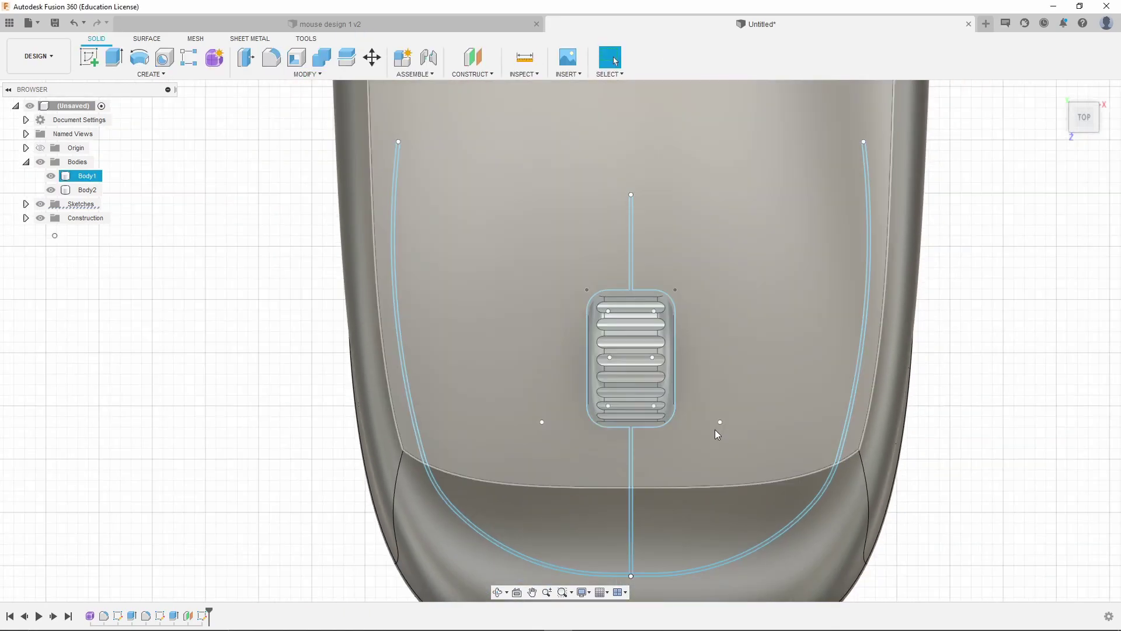
middle_click_drag(708, 450, 555, 316, "shift")
key("Escape")
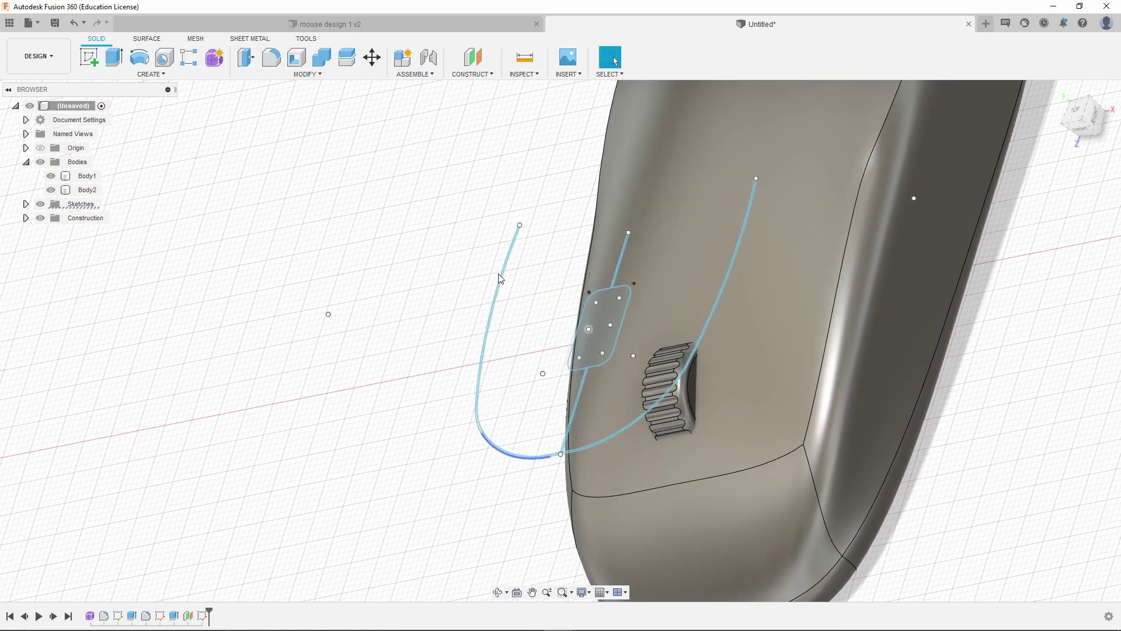
left_click(115, 60)
left_click(591, 320)
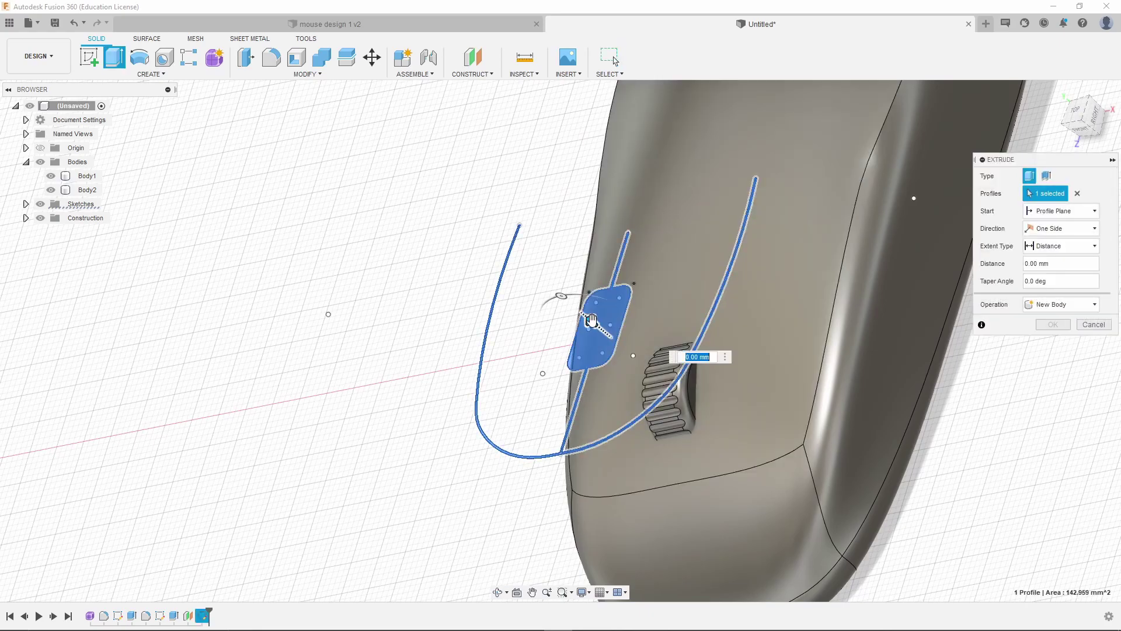
left_click_drag(747, 455, 759, 458)
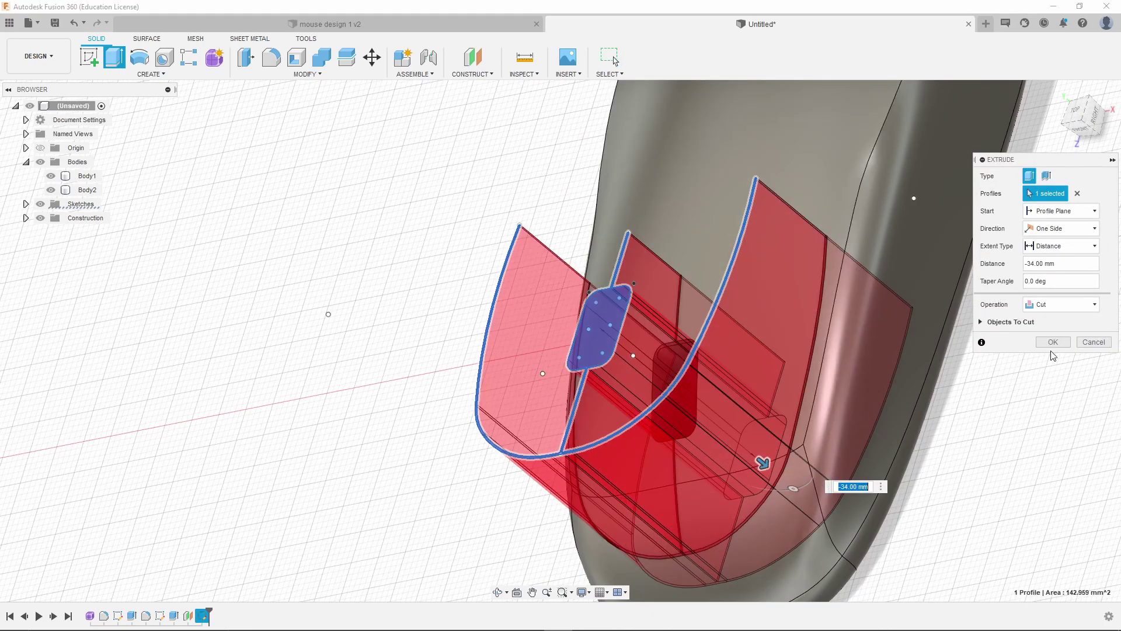
left_click(1057, 345)
left_click(636, 457)
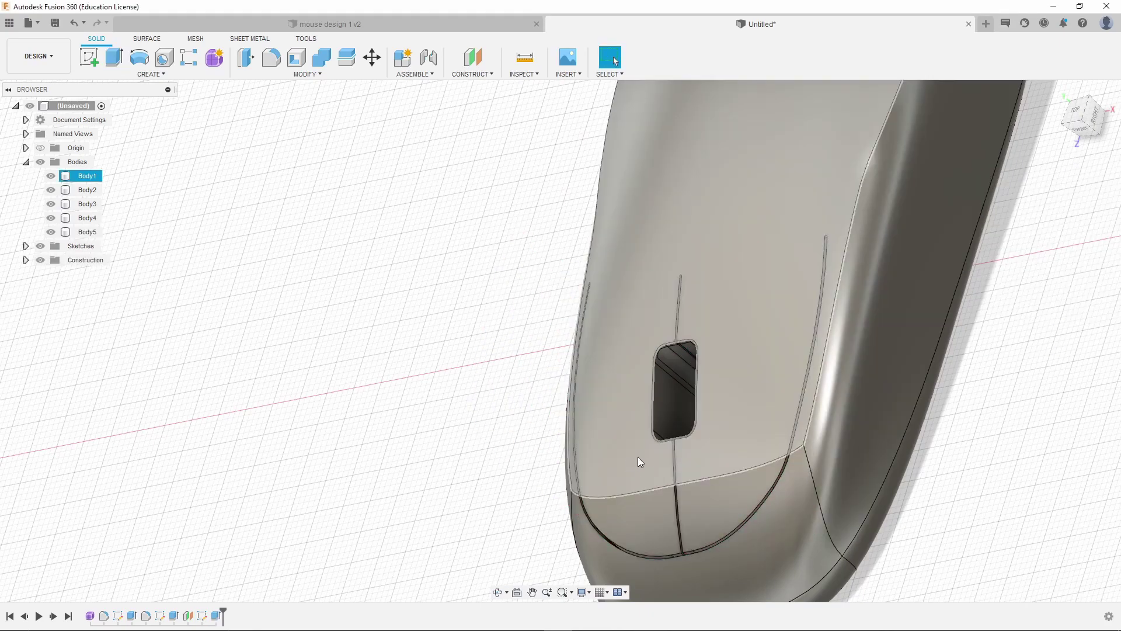
key("ctrl+z")
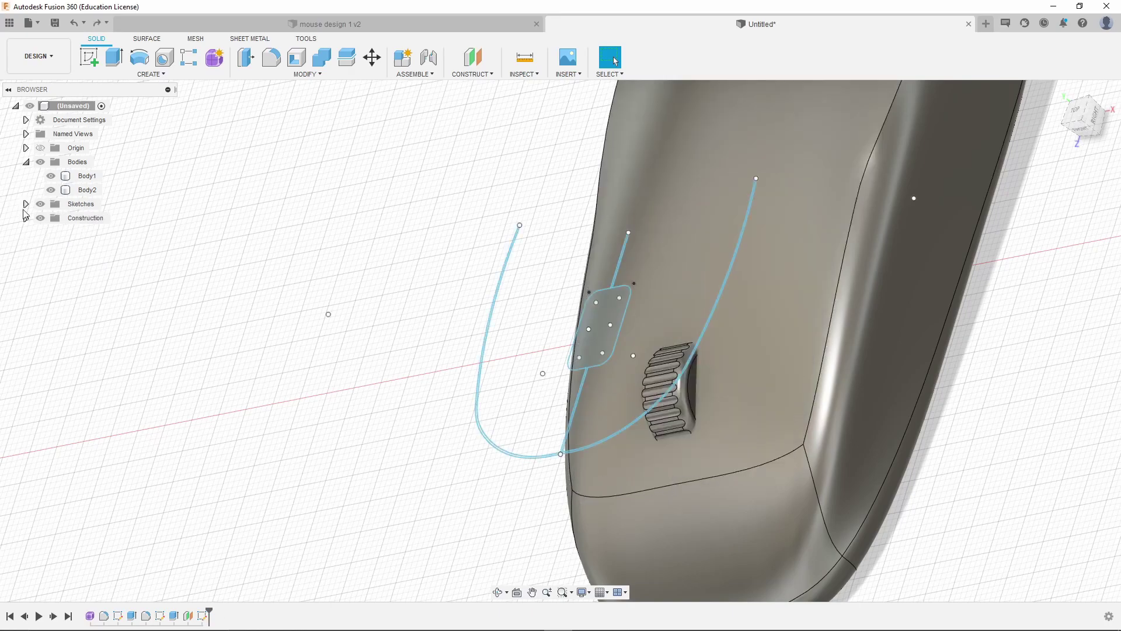
- Hide the scroll wheel body, cut the button-gap profile down through the mouse body, and show the wheel again
left_click(51, 190)
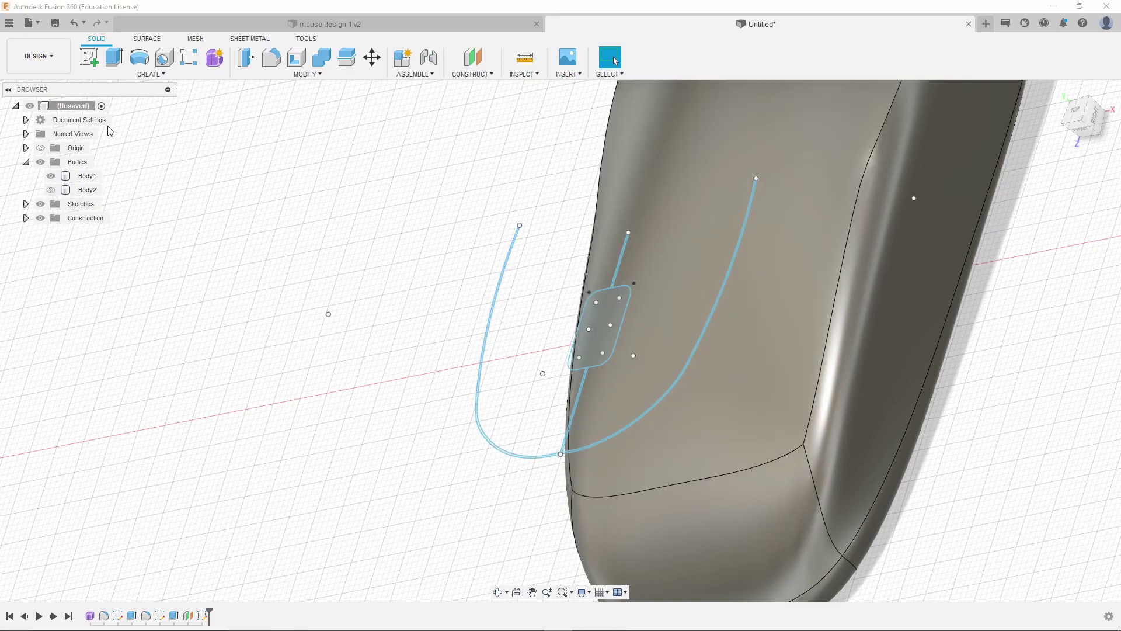
left_click(117, 62)
left_click(593, 320)
left_click_drag(593, 320, 727, 454)
key("Return")
middle_click_drag(752, 456, 897, 498, "shift")
middle_click_drag(930, 514, 999, 526, "shift")
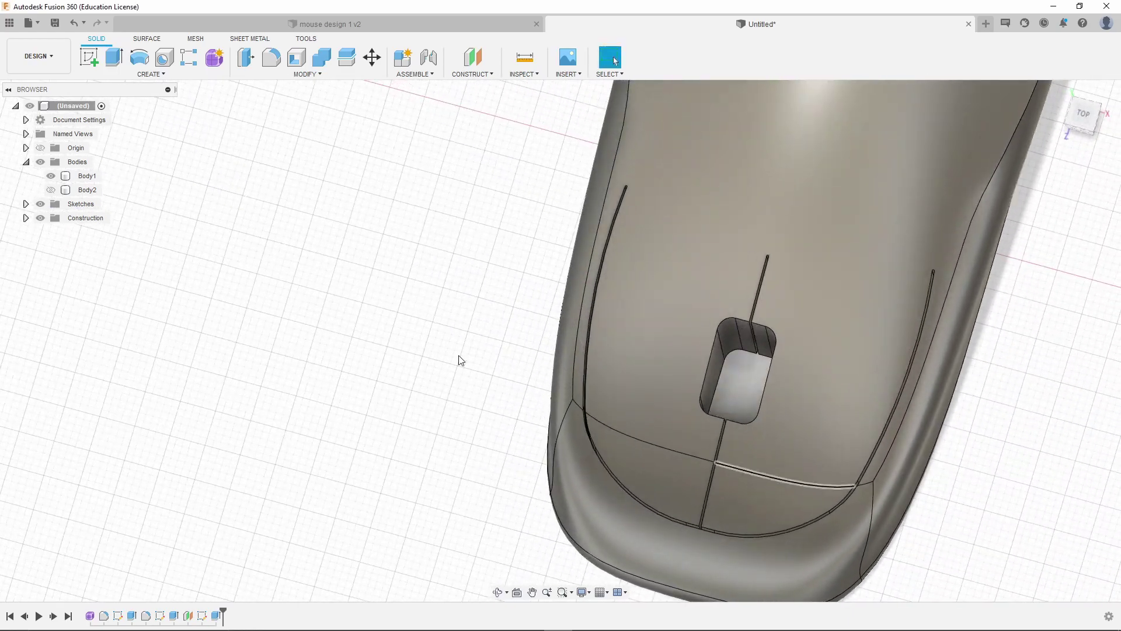
left_click(51, 190)
- Examine the cut button gaps and the opening around the scroll wheel, up close and on the whole mouse at an angle
left_click(608, 275)
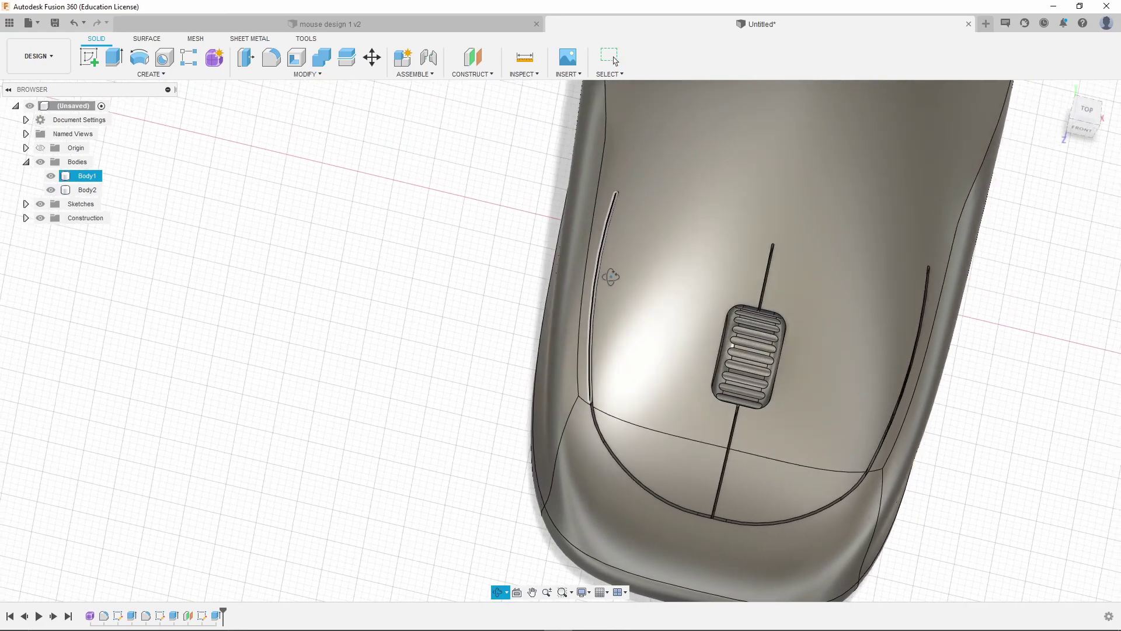
scroll(764, 410, "up", 3)
middle_click_drag(764, 410, 653, 296, "shift")
scroll(853, 370, "up", 3)
scroll(653, 296, "down", 5)
middle_click_drag(677, 339, 754, 365, "shift")
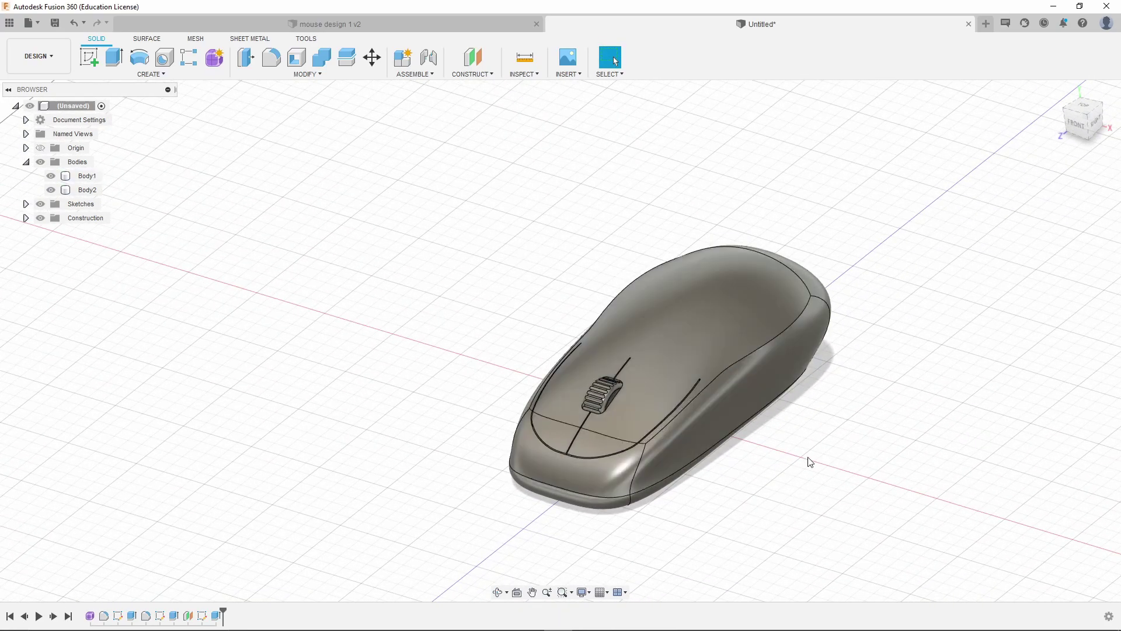
scroll(723, 463, "up", 4)
scroll(682, 457, "down", 3)
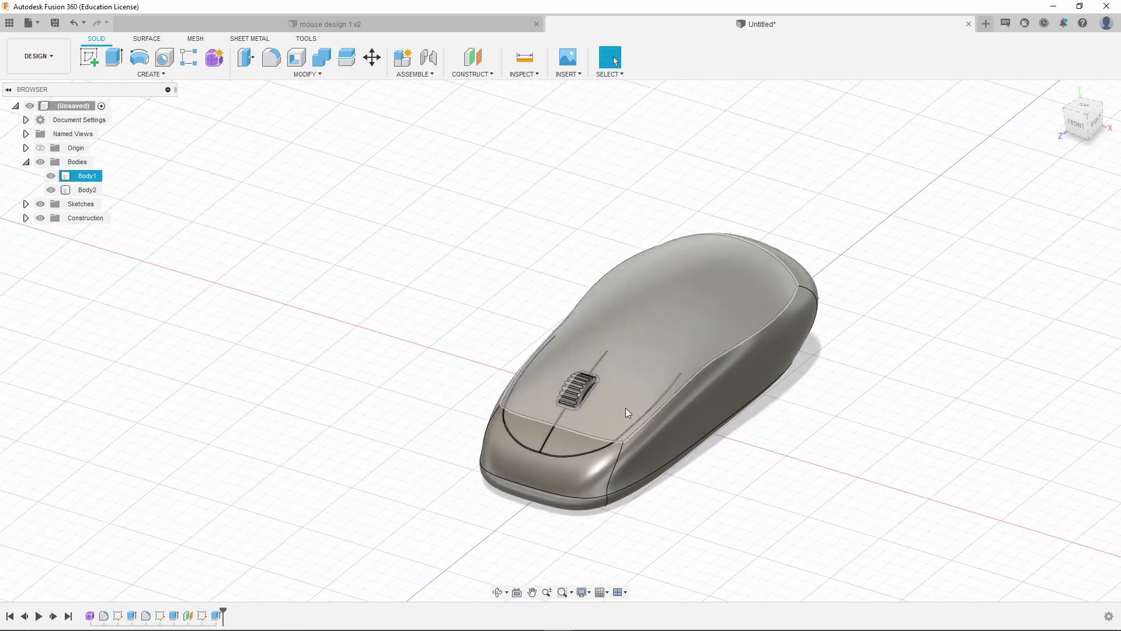
scroll(628, 401, "up", 6)
scroll(520, 405, "up", 5)
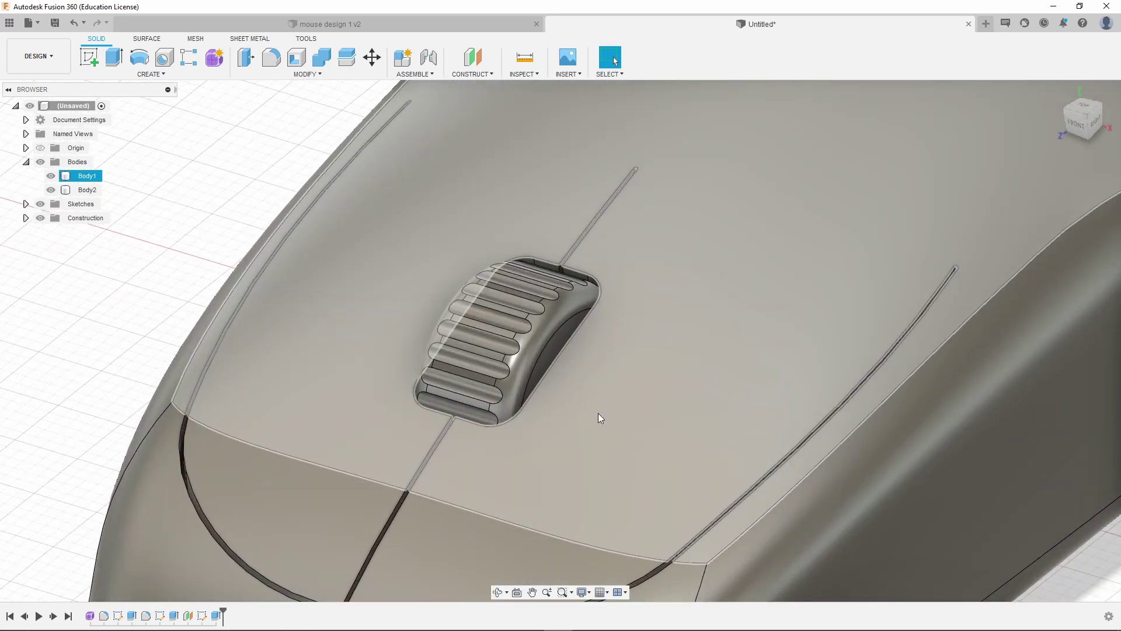
scroll(615, 423, "down", 3)
scroll(409, 169, "down", 3)
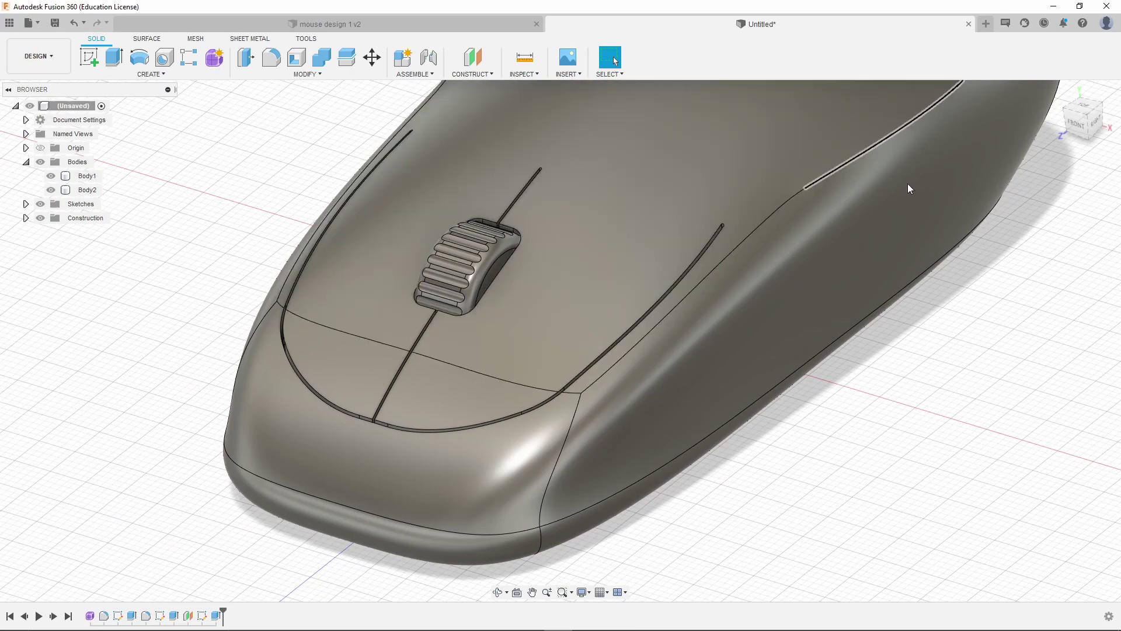
scroll(667, 363, "down", 3)
scroll(589, 200, "down", 2)
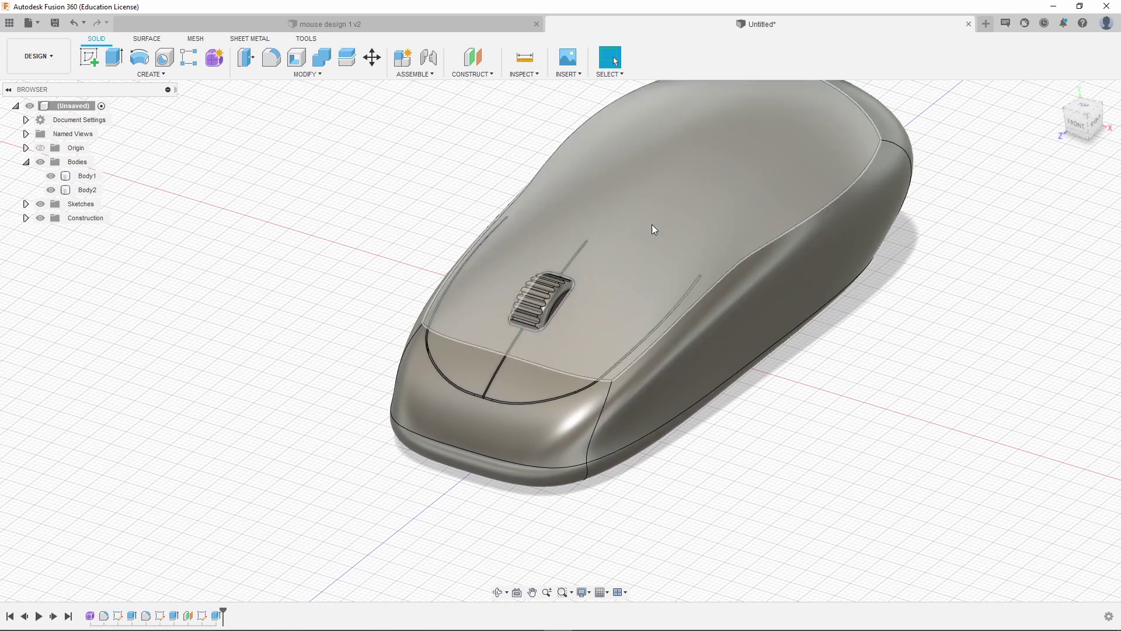
- Open the appearance settings from the mouse's top face and select the front and side faces
left_click(700, 211)
right_click(700, 211)
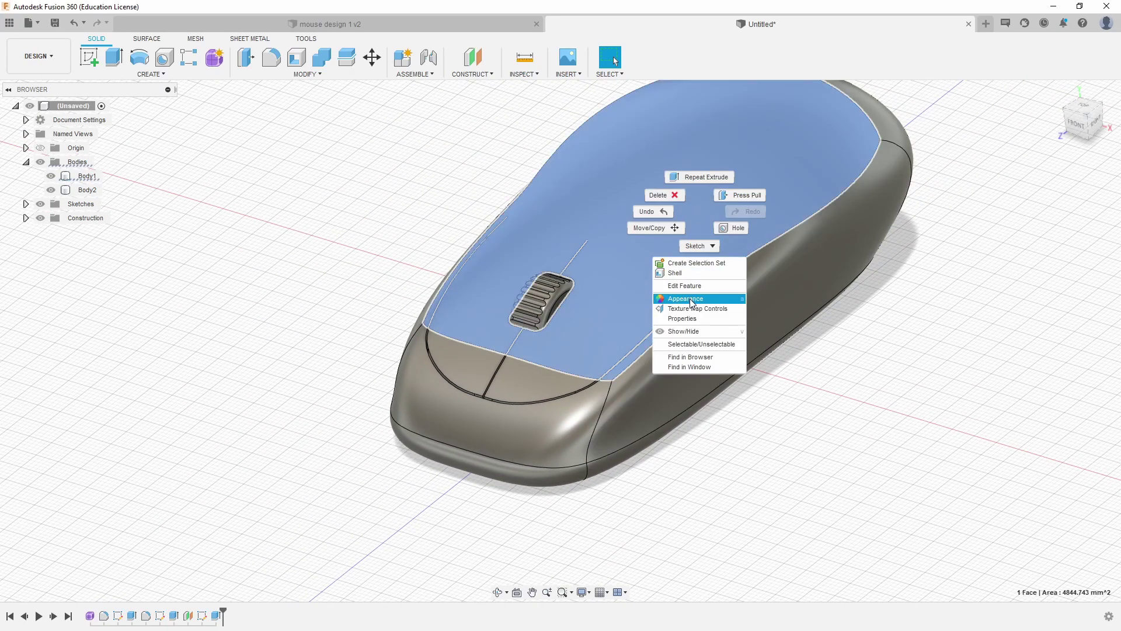
left_click(687, 299)
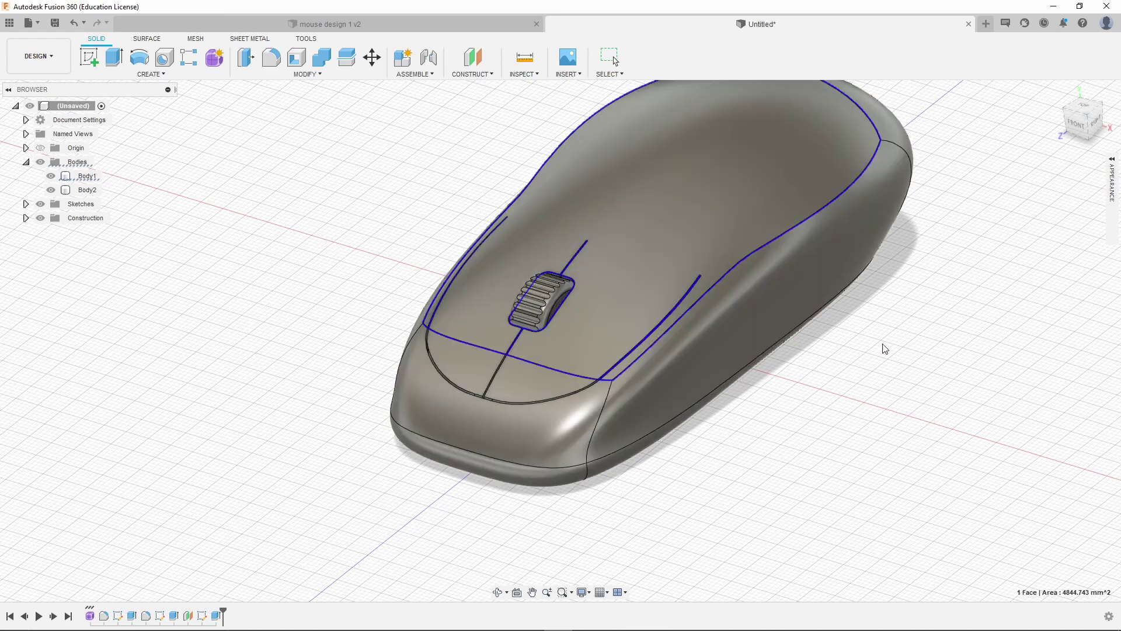
left_click(1111, 169)
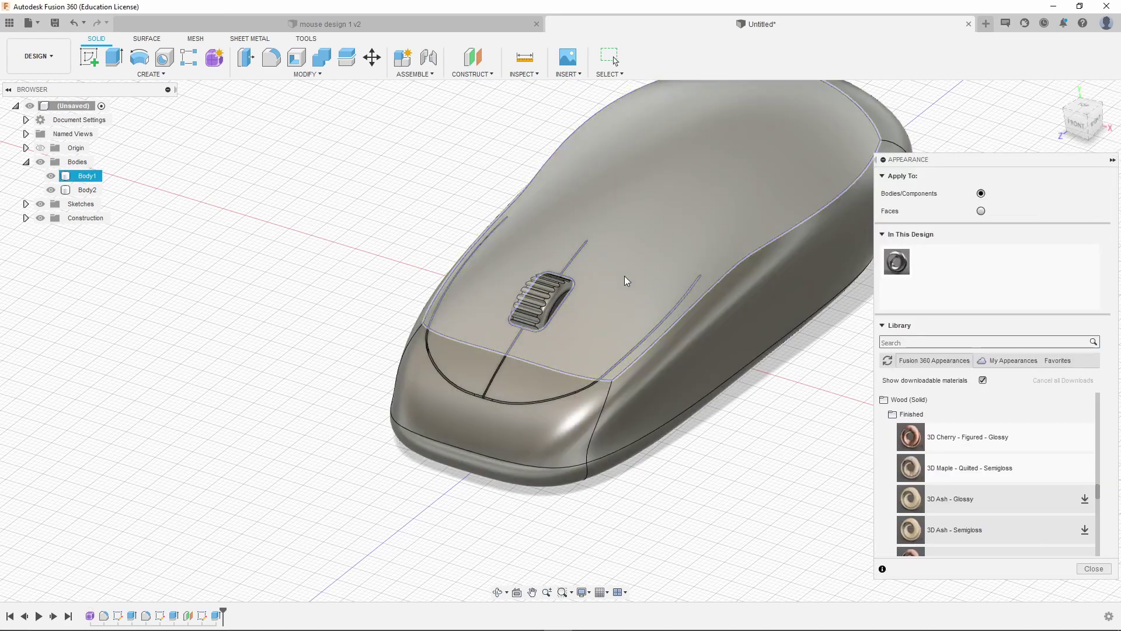
left_click(650, 413, "ctrl")
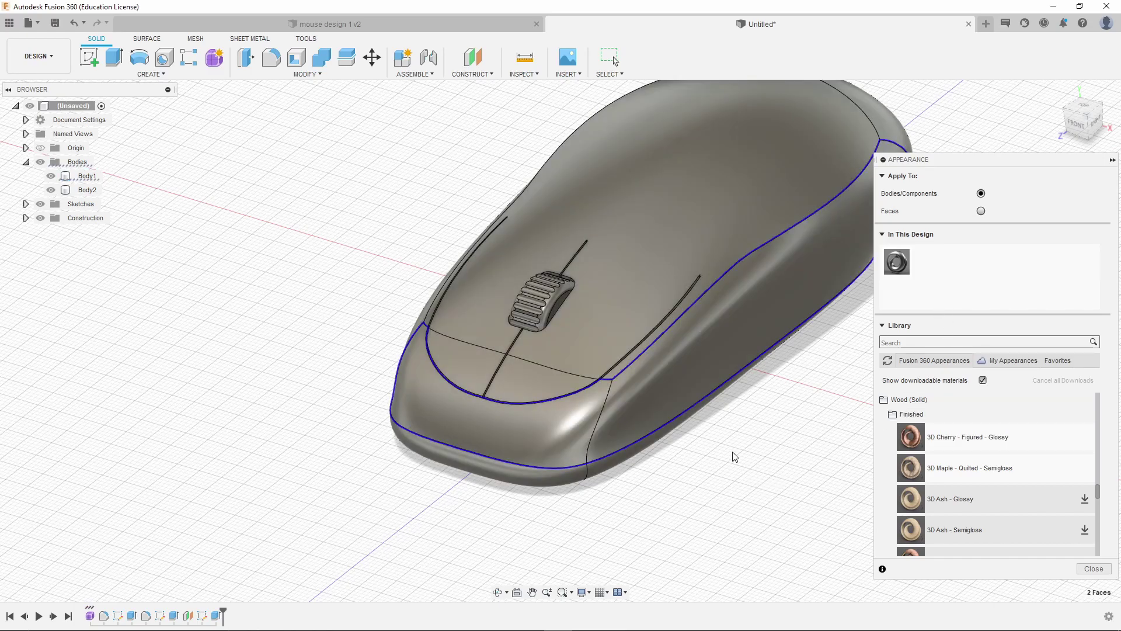
- Browse the wood, metal and textured glass appearances in the library
scroll(523, 321, "up", 5)
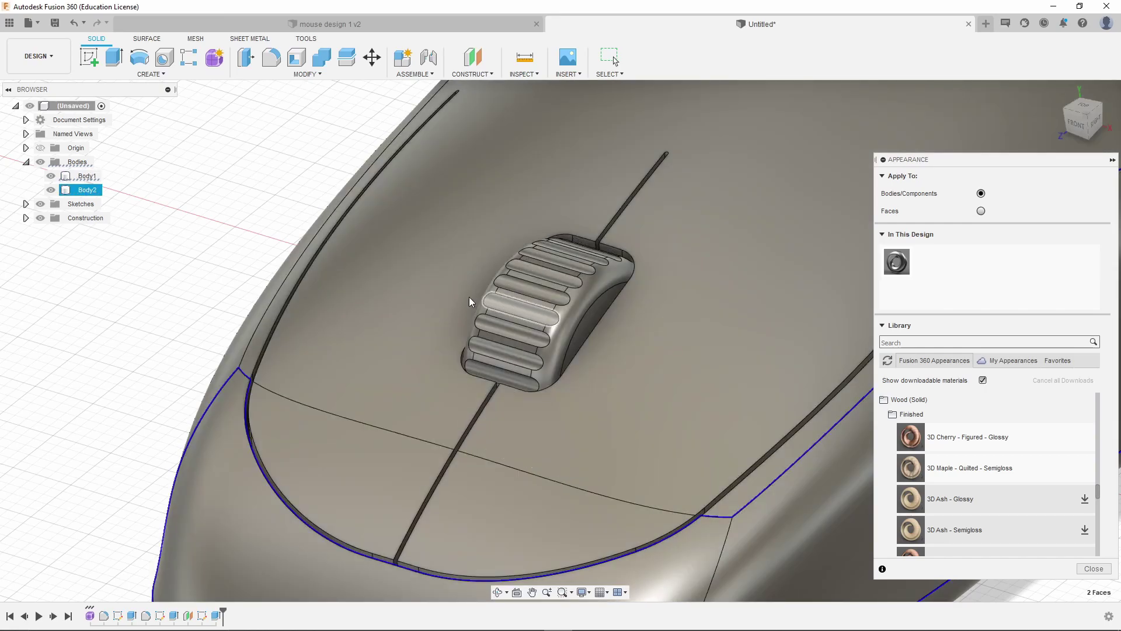
scroll(935, 449, "down", 6)
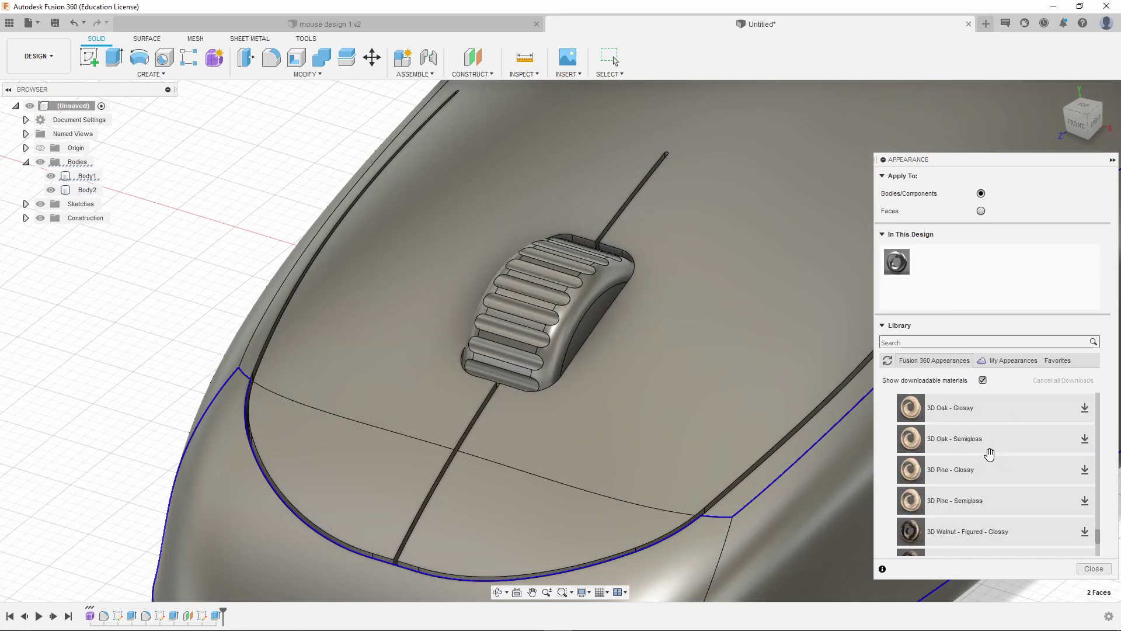
scroll(983, 453, "down", 5)
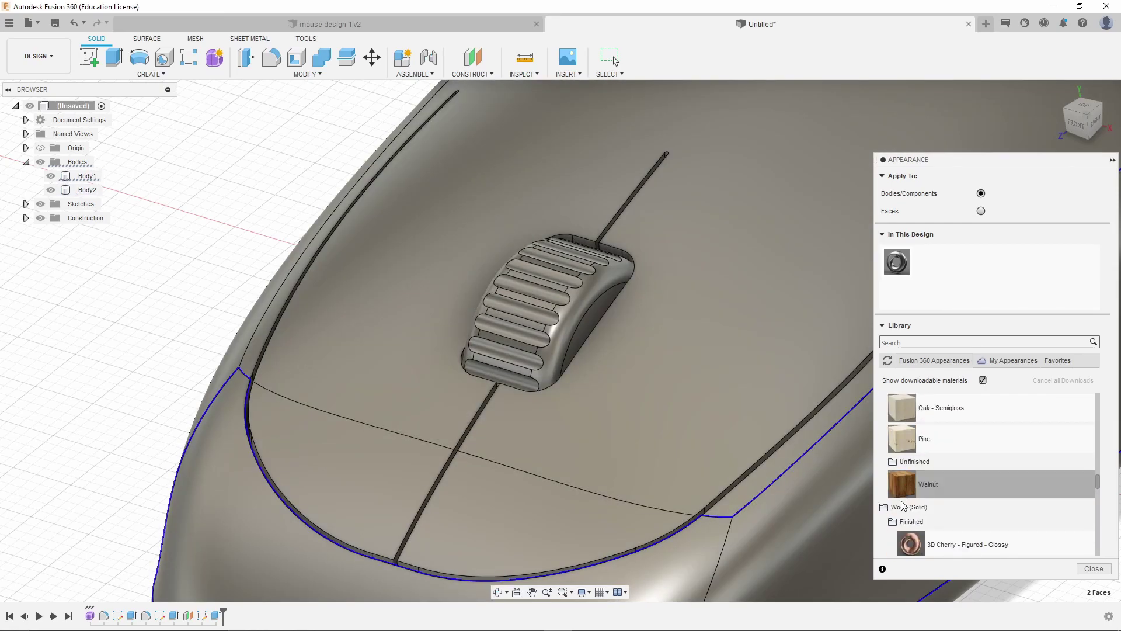
scroll(934, 476, "up", 6)
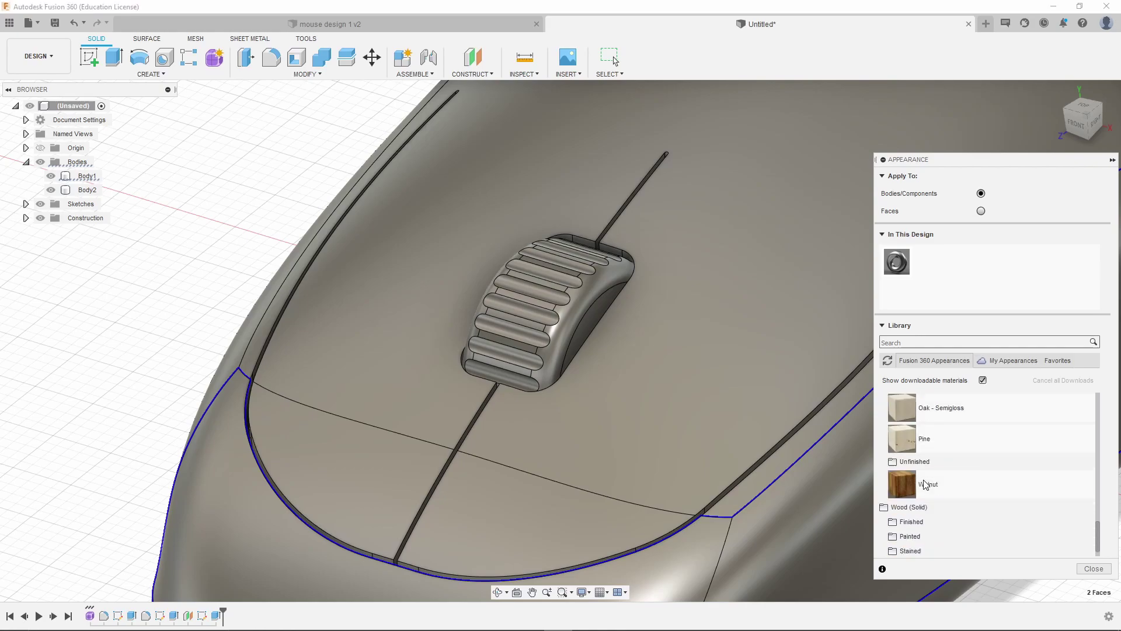
scroll(934, 476, "up", 4)
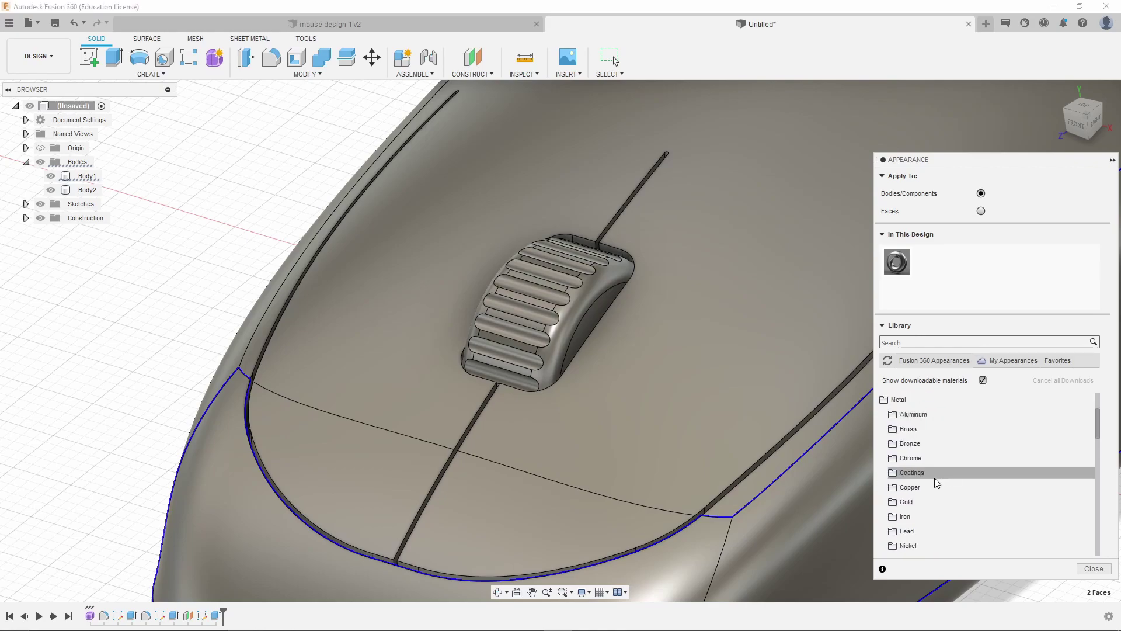
scroll(905, 438, "up", 1)
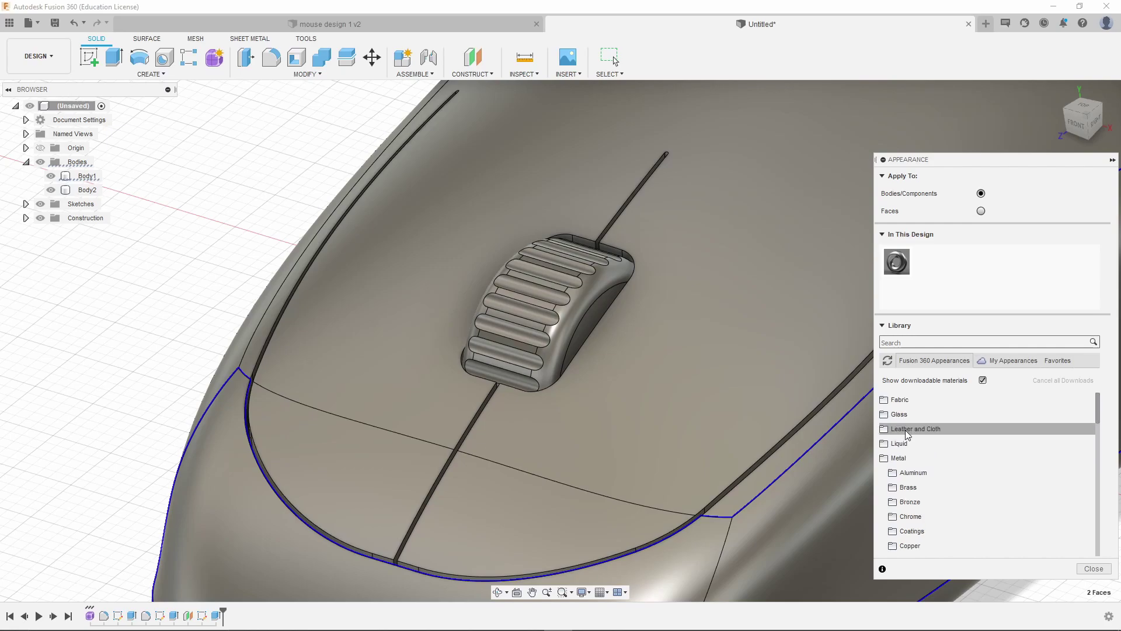
left_click(899, 414)
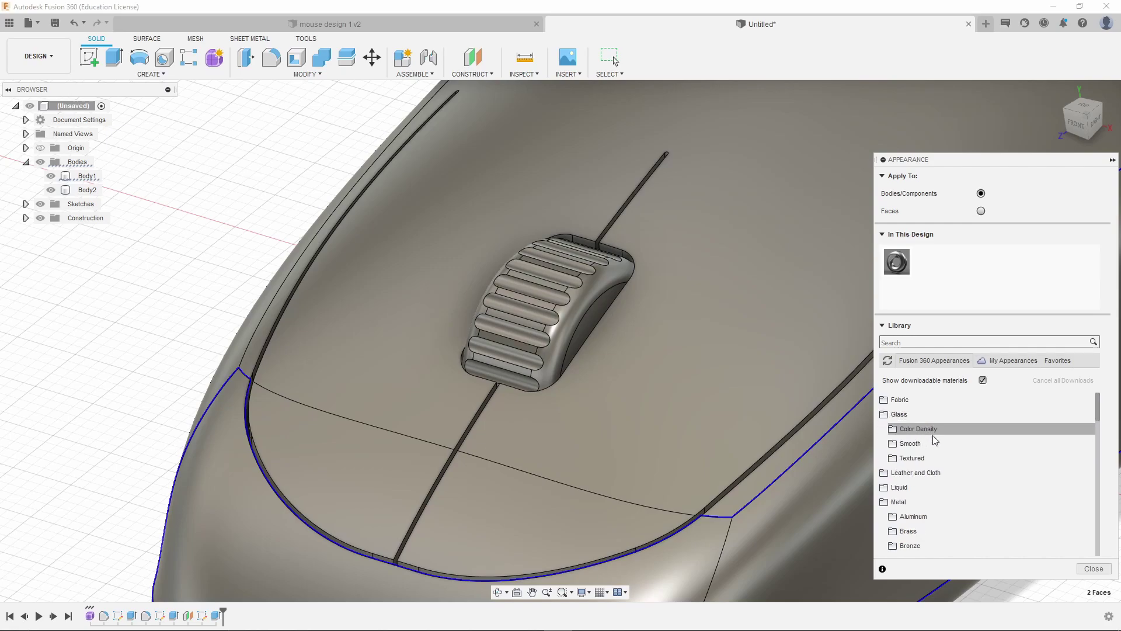
left_click(908, 458)
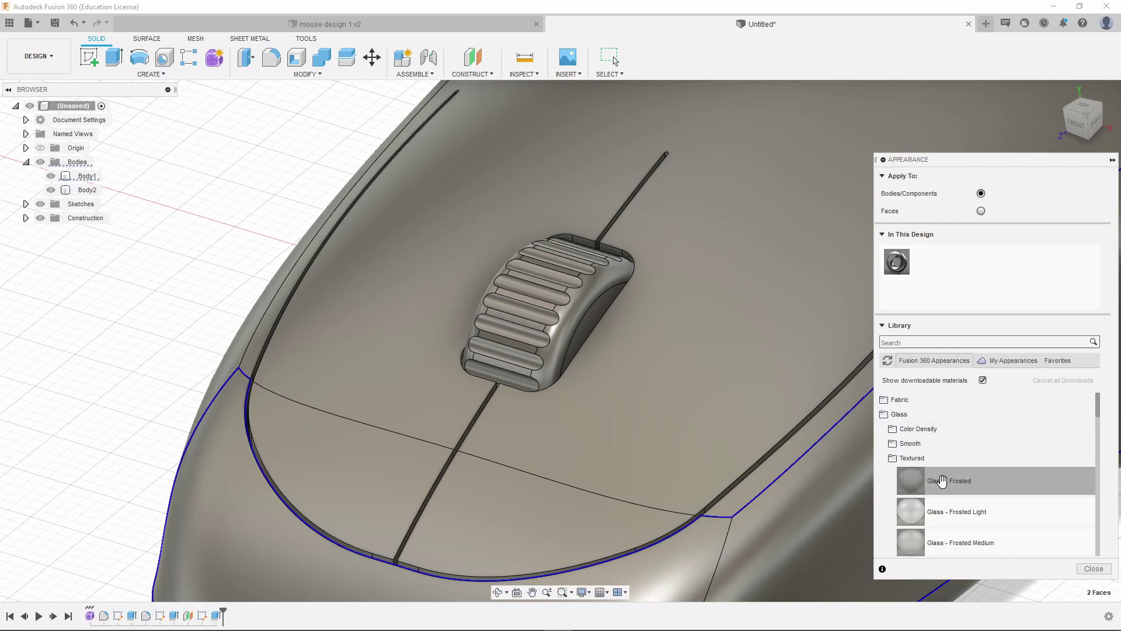
scroll(946, 485, "down", 4)
scroll(954, 488, "up", 3)
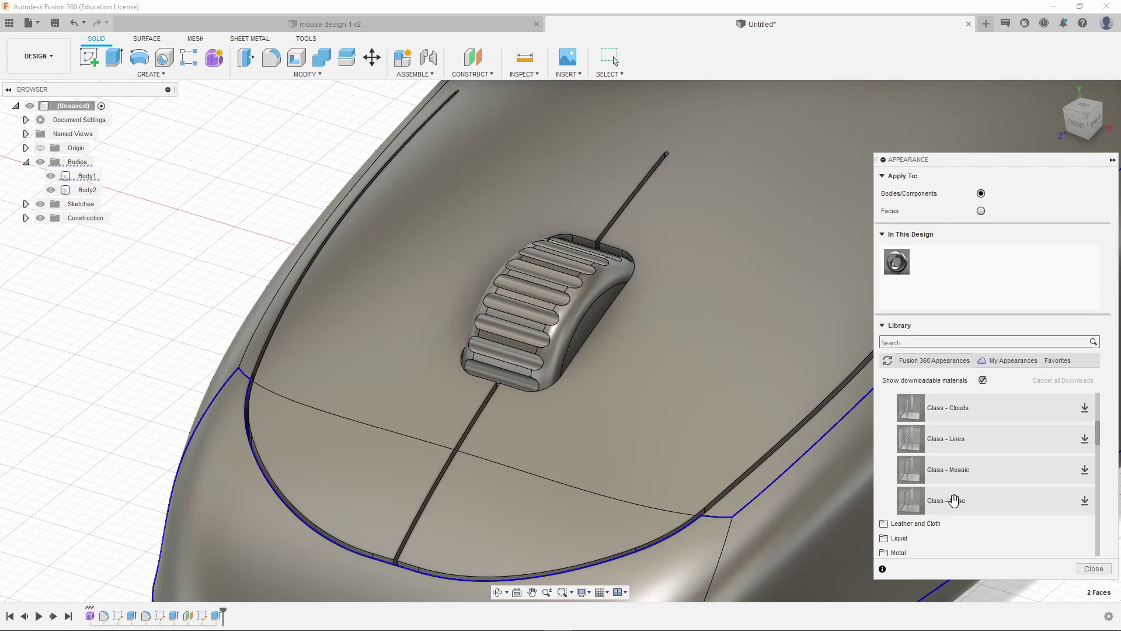
scroll(954, 500, "up", 3)
- Apply the smooth Glass (Green) appearance to the scroll wheel body
left_click(908, 444)
scroll(934, 476, "down", 1)
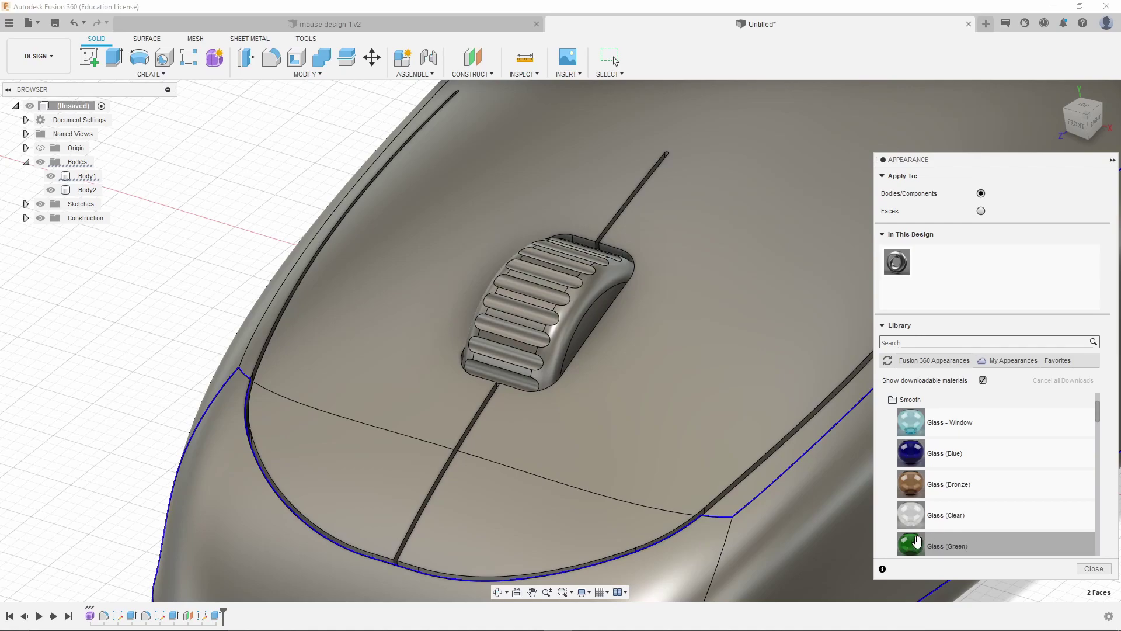
left_click_drag(910, 548, 556, 305)
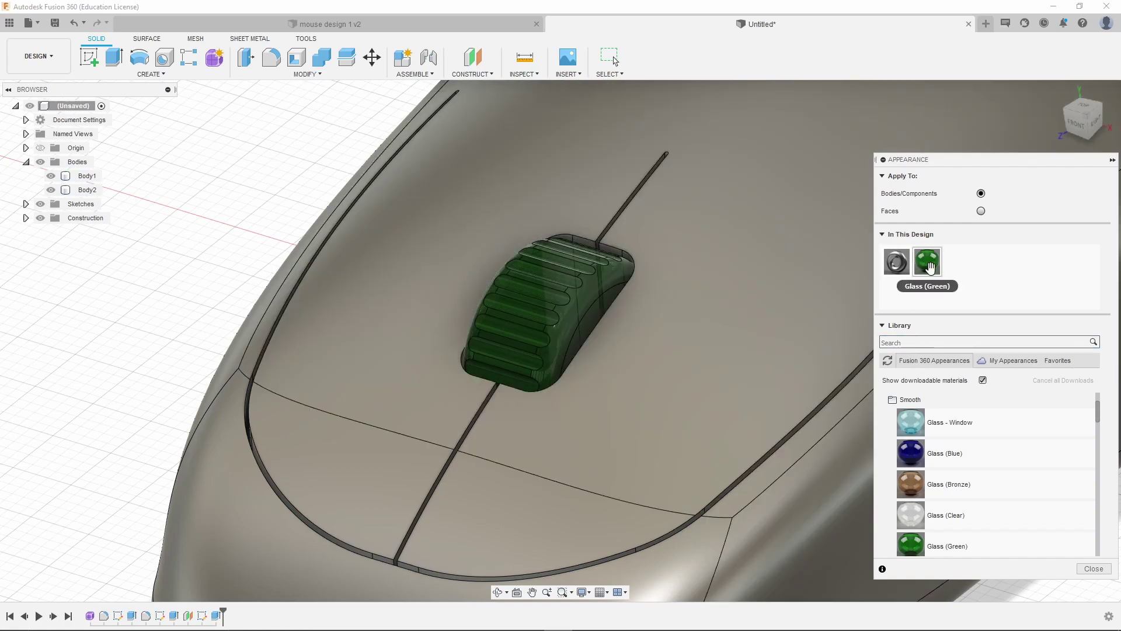
- Change the scroll wheel's green glass colour to RGB 76, 224, 187
right_click(931, 269)
left_click(966, 278)
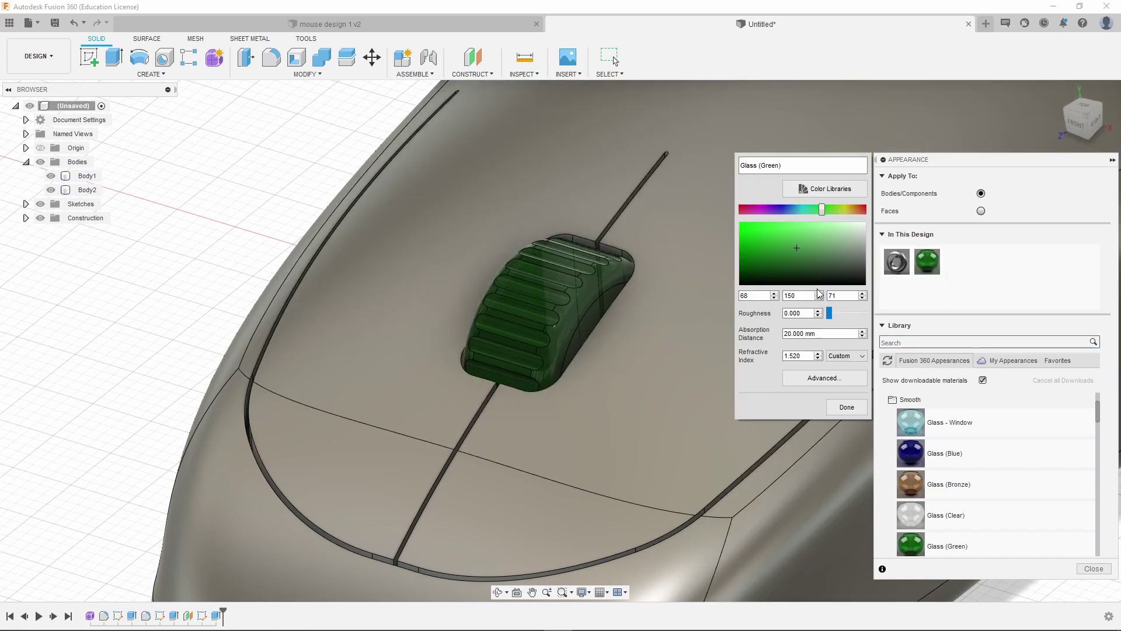
left_click_drag(804, 208, 783, 229)
left_click(797, 233)
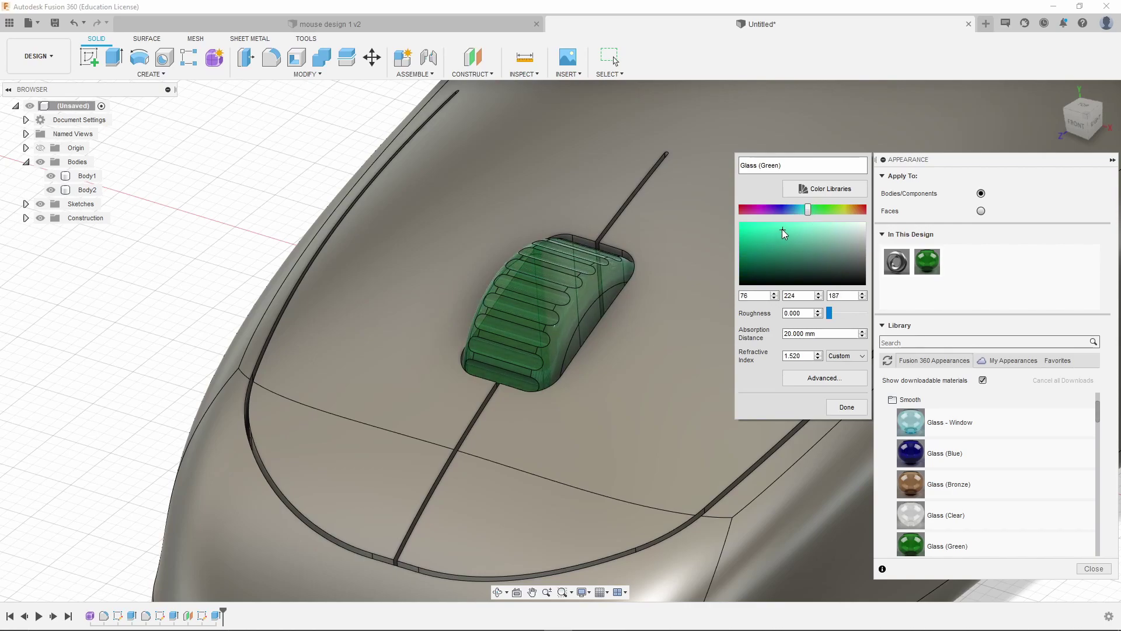
- Open the advanced material properties of the green glass and examine its parameters and Relief Pattern (Bump) settings
left_click(832, 380)
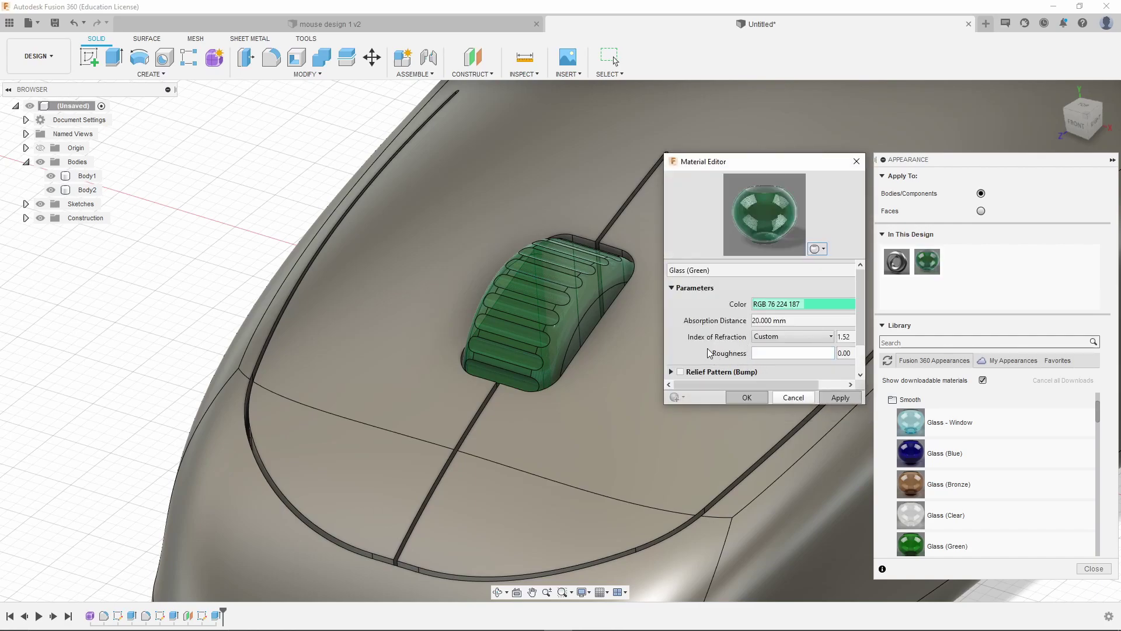
left_click_drag(767, 320, 764, 321)
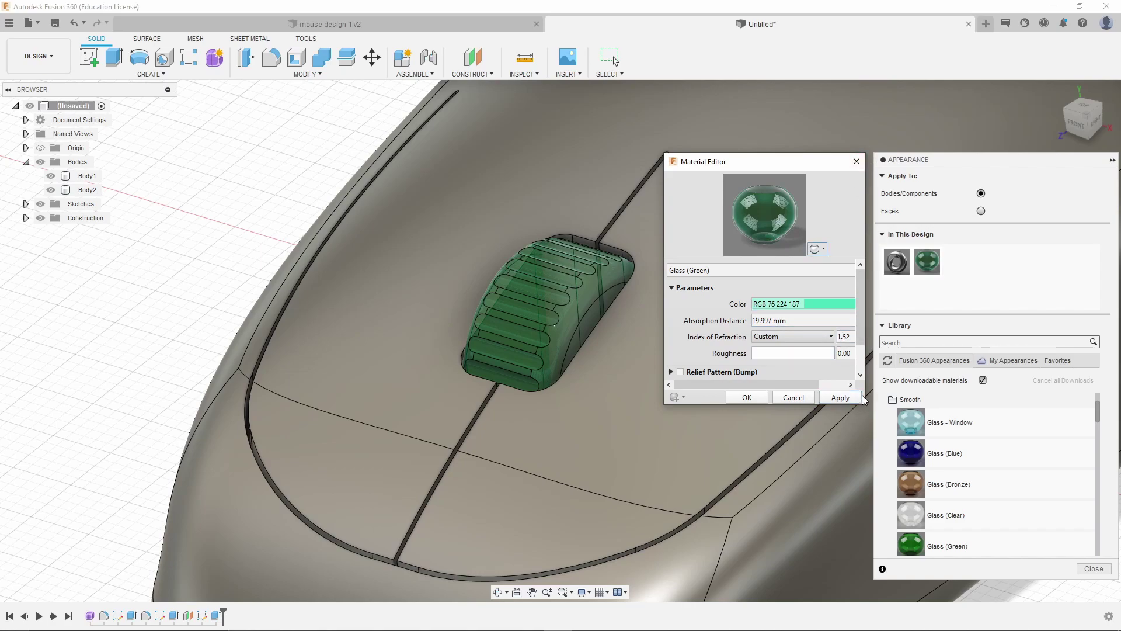
left_click(861, 375)
scroll(856, 350, "up", 3)
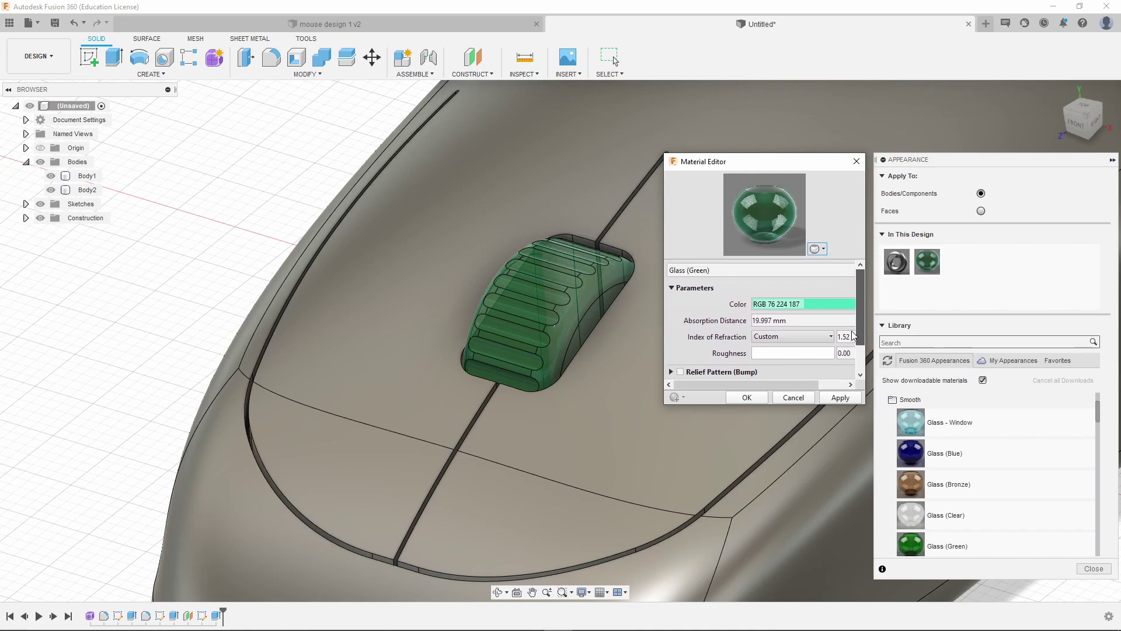
scroll(854, 339, "down", 1)
scroll(852, 333, "up", 1)
scroll(856, 336, "down", 2)
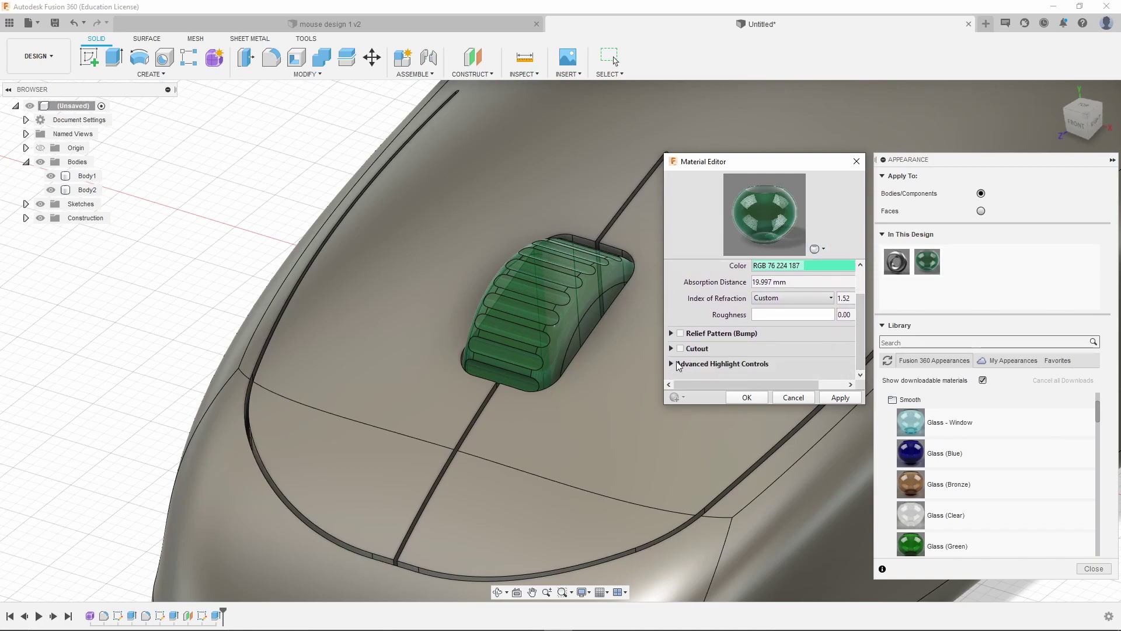
scroll(685, 366, "down", 3)
left_click_drag(692, 385, 678, 384)
left_click(673, 296)
left_click(671, 334)
scroll(687, 356, "down", 1)
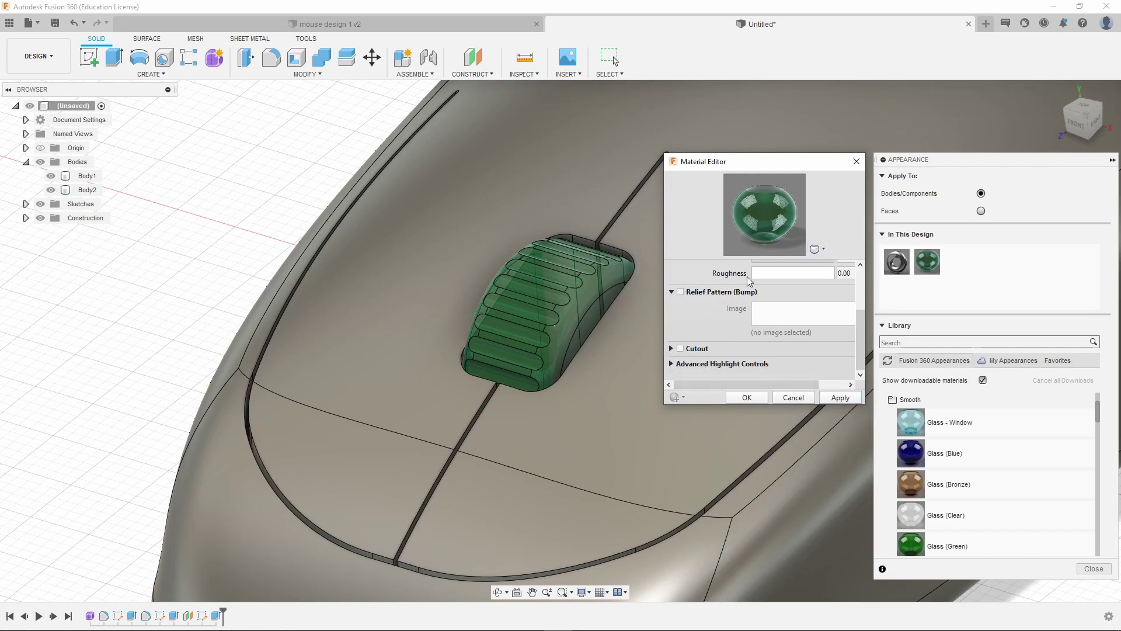
- Examine the green glass's Advanced Highlight Controls and close the Material Editor, discarding any changes
scroll(817, 342, "up", 3)
scroll(788, 323, "down", 3)
scroll(795, 323, "up", 3)
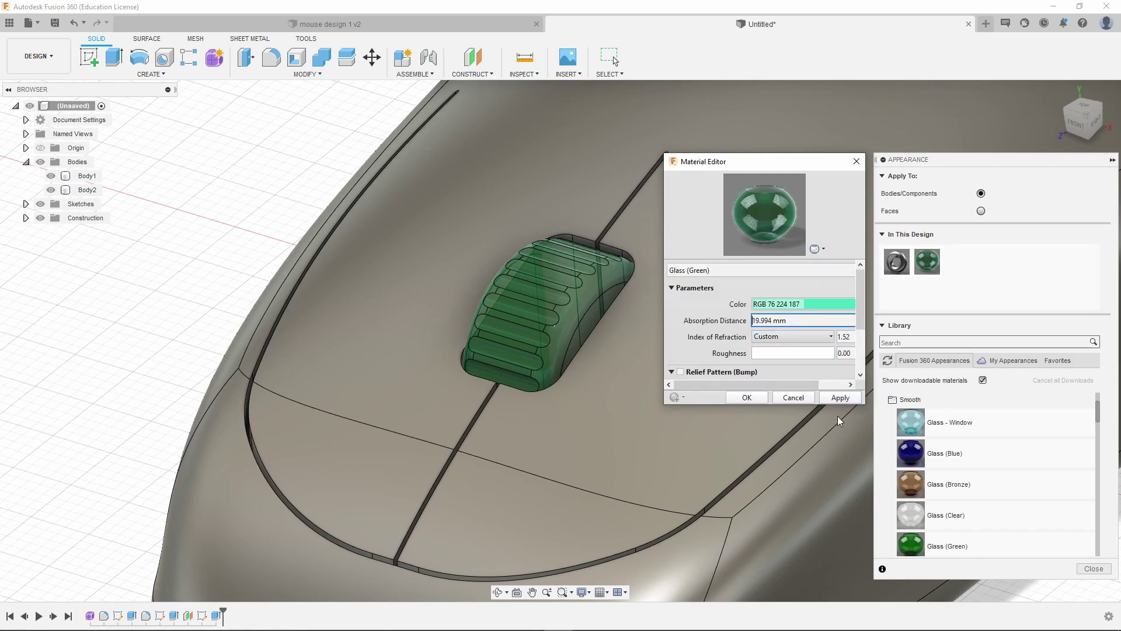
scroll(679, 349, "down", 3)
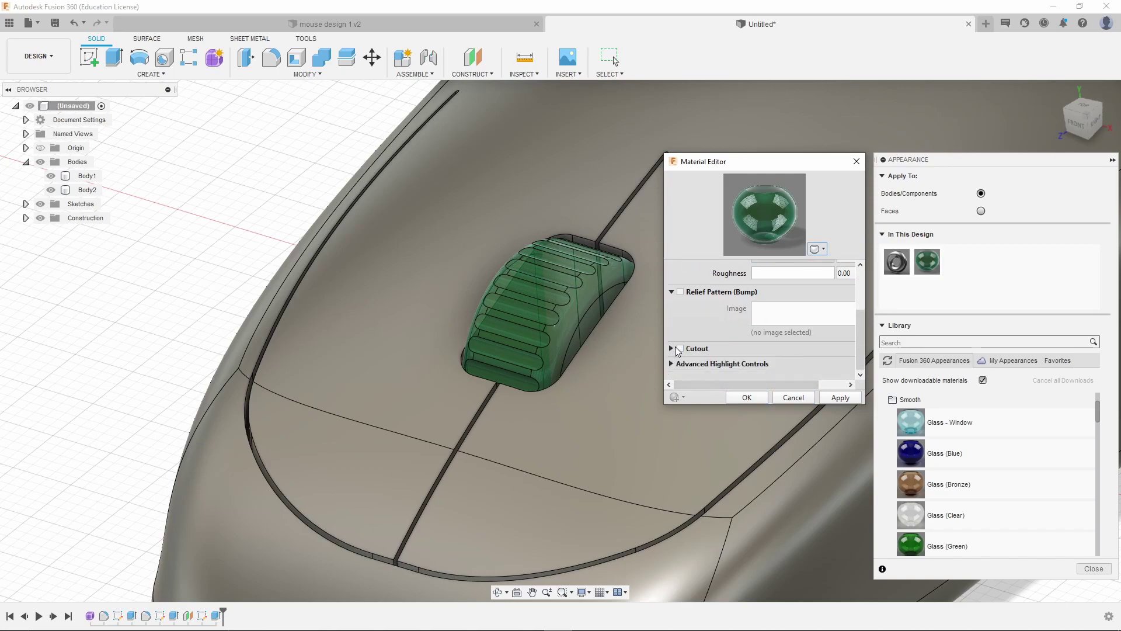
left_click(671, 363)
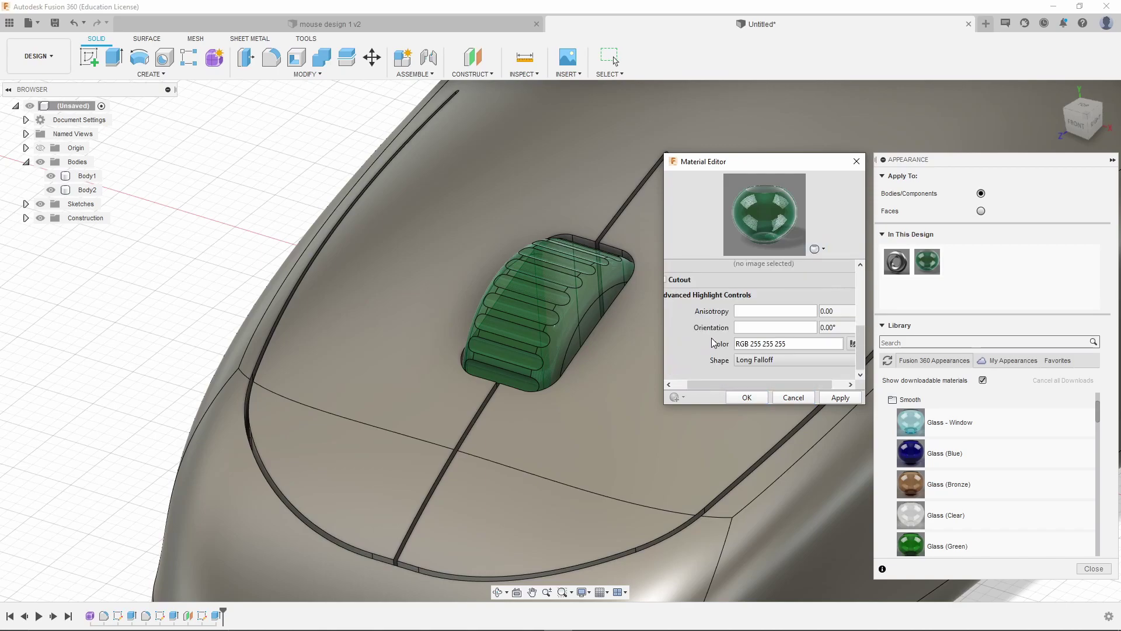
scroll(711, 338, "up", 3)
scroll(701, 336, "down", 1)
scroll(701, 334, "up", 3)
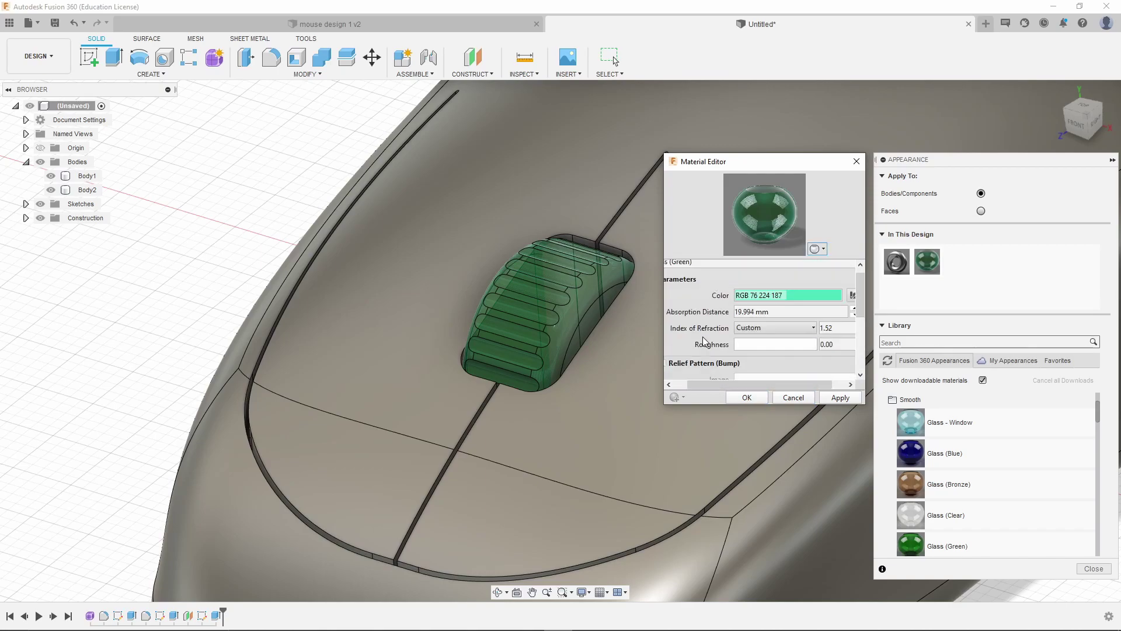
scroll(754, 317, "up", 1)
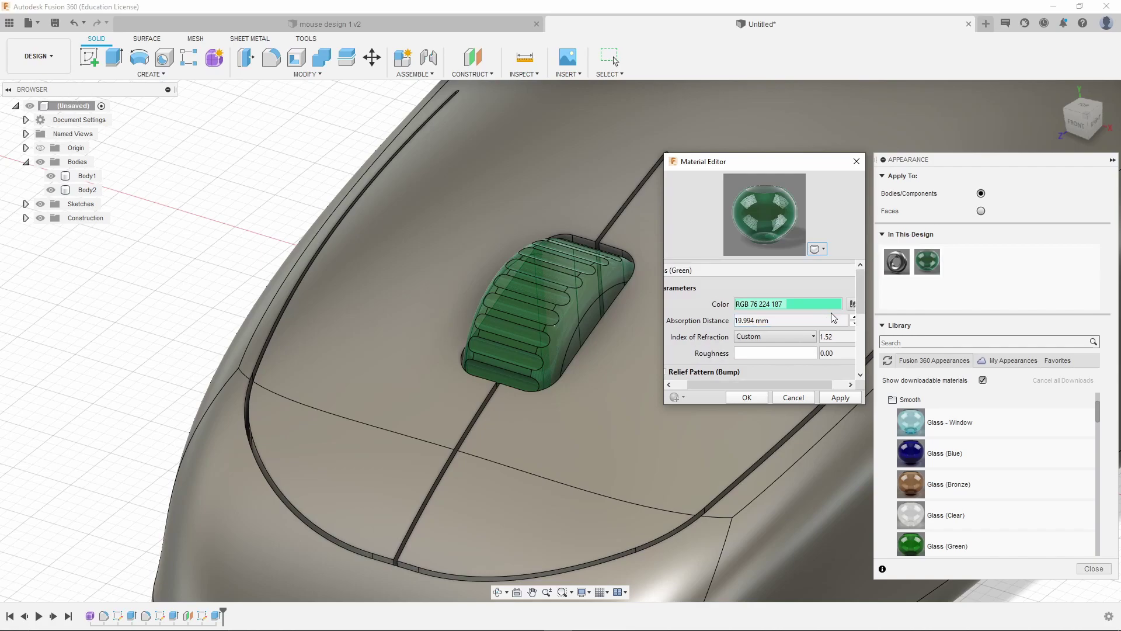
left_click(796, 397)
- Browse the appearance library's metal, mirror and miscellaneous categories and check the mouse and wheel bodies as targets
scroll(937, 425, "down", 3)
scroll(937, 425, "down", 8)
scroll(938, 454, "down", 2)
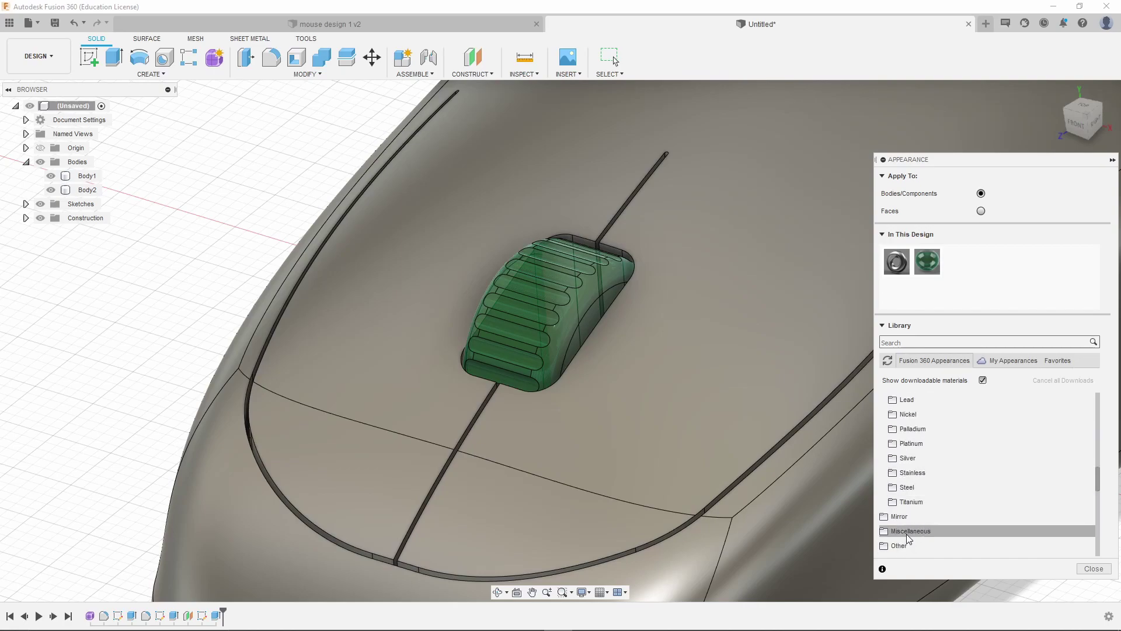
left_click(611, 299)
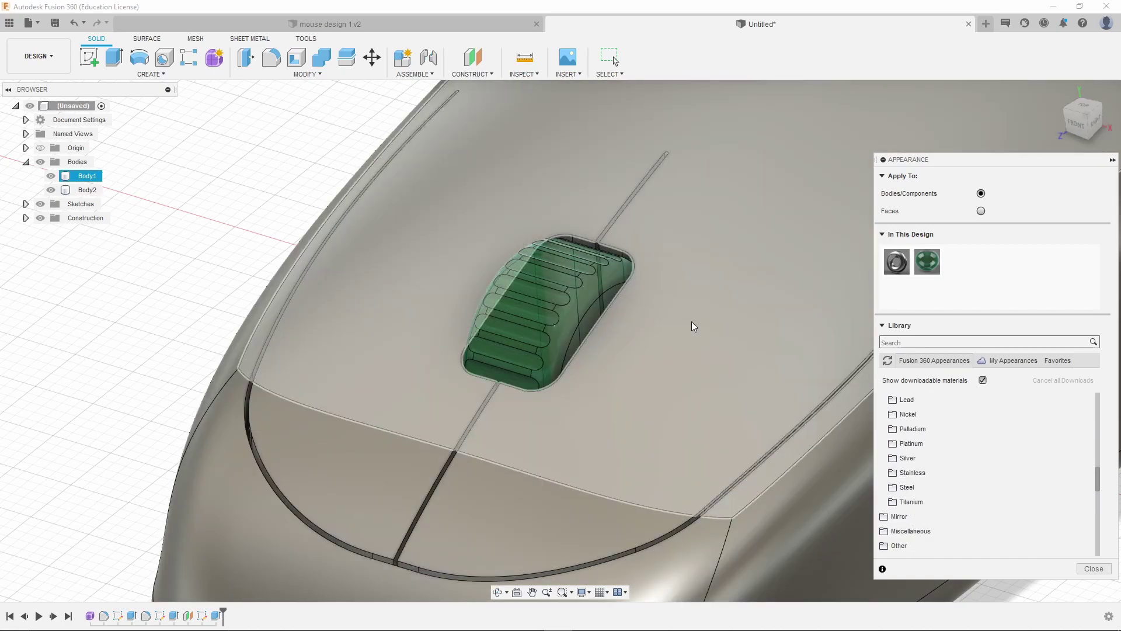
left_click(573, 287)
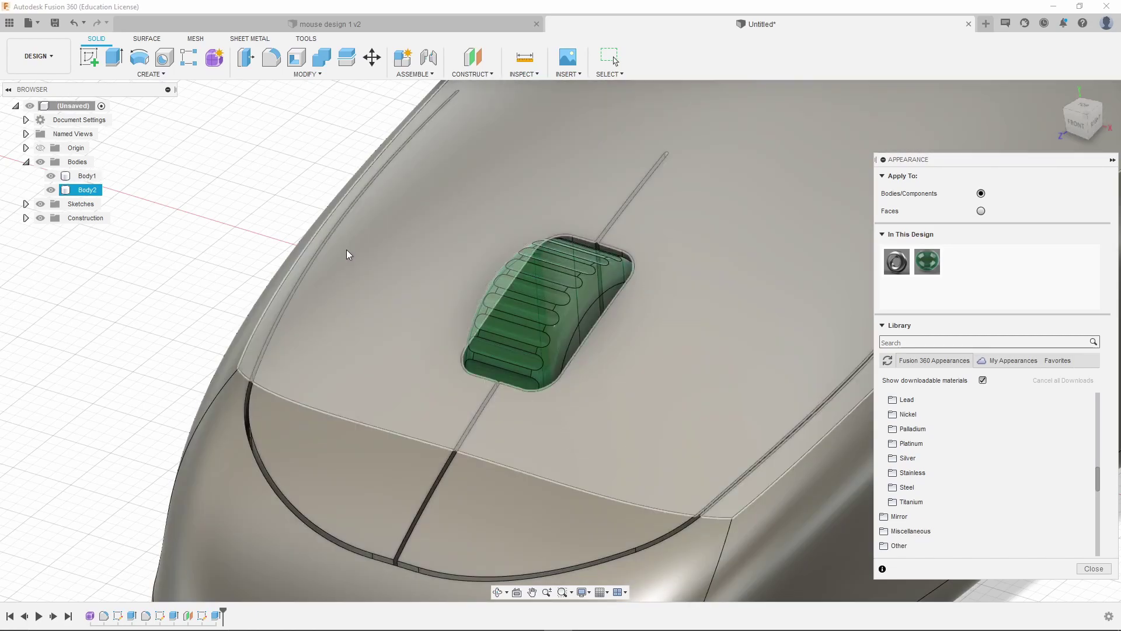
left_click(222, 165)
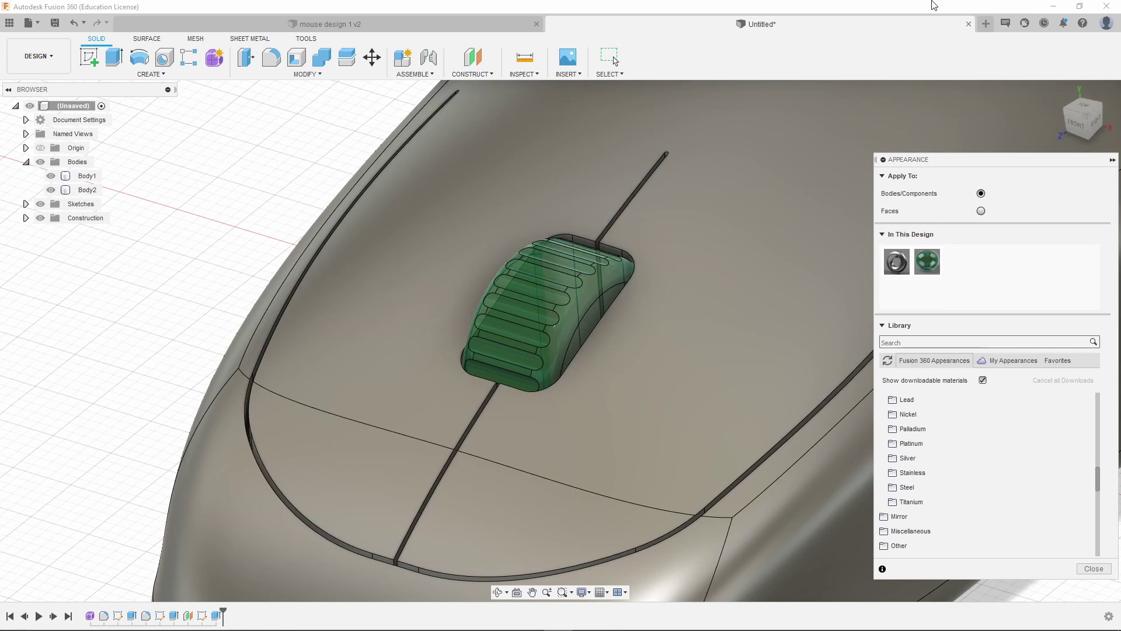
left_click(611, 339)
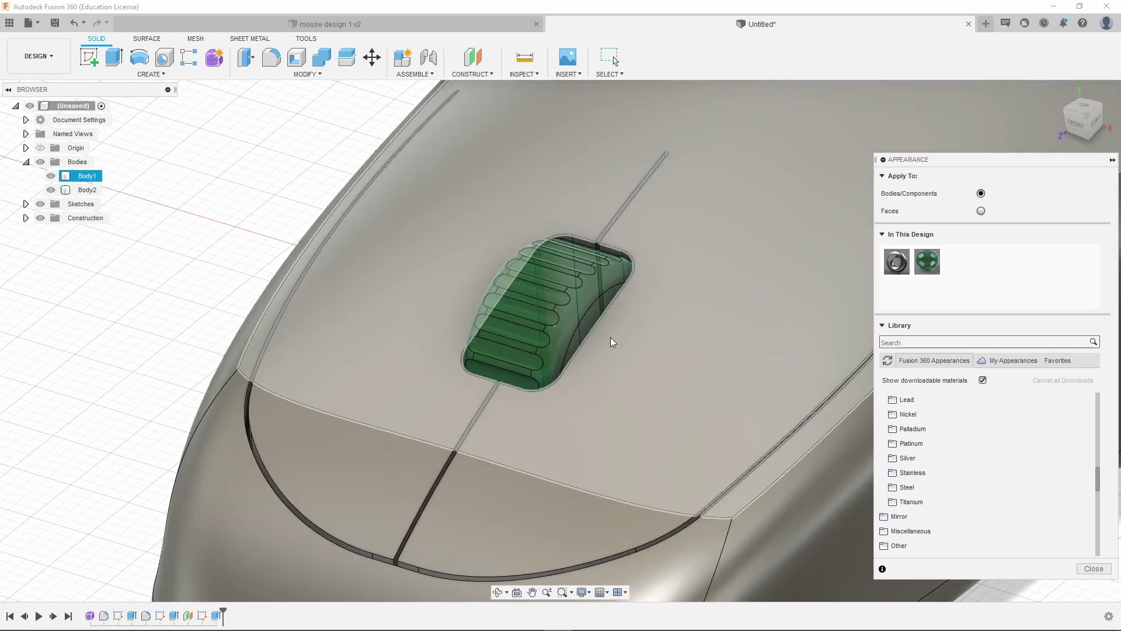
- Try to apply the design's existing steel appearance to the scroll wheel body
left_click(607, 283)
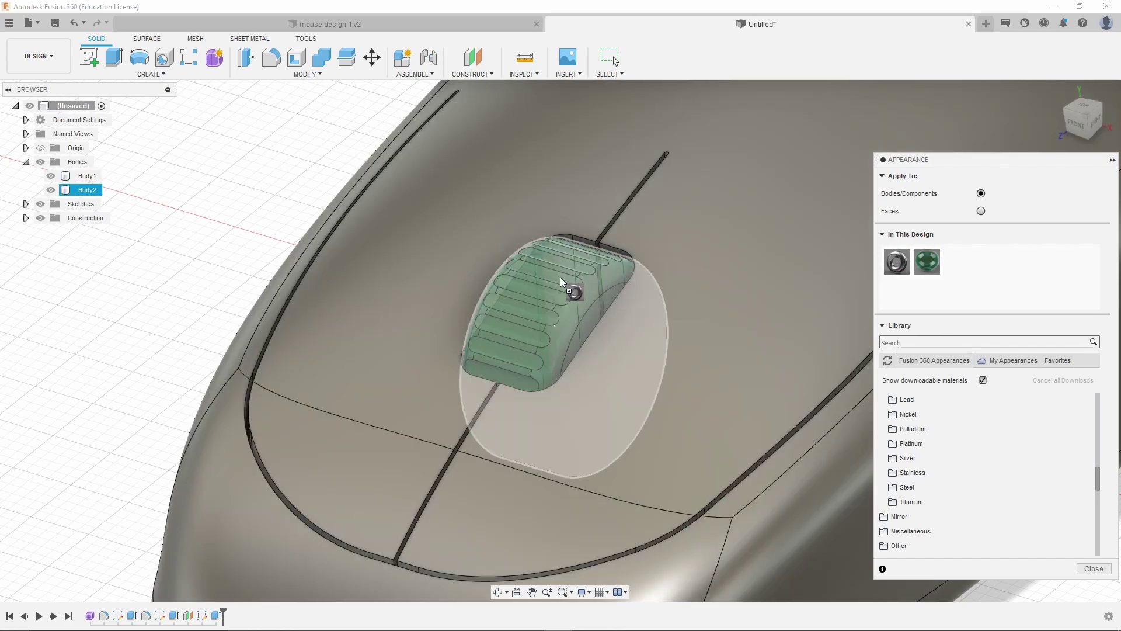
left_click(559, 277)
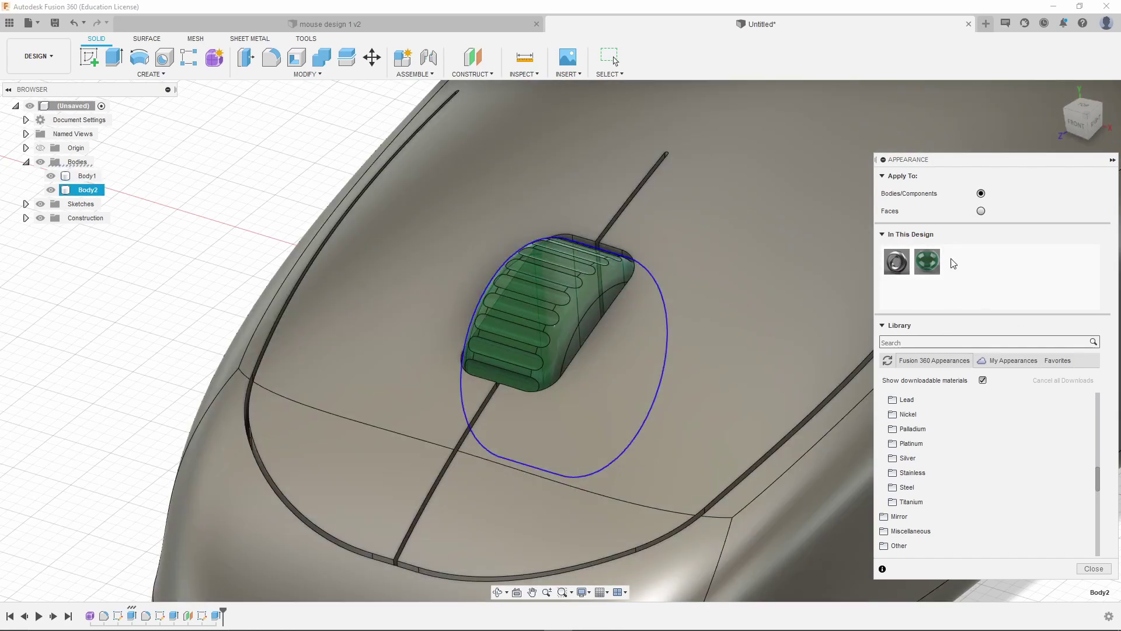
left_click_drag(896, 261, 572, 296)
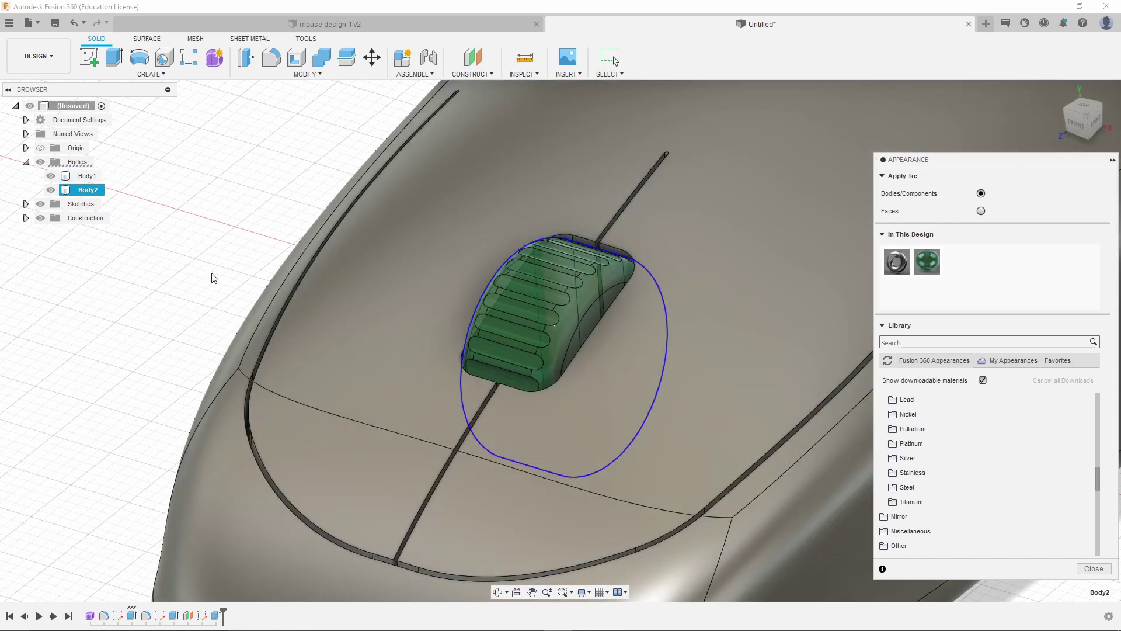
- Inspect the whole mouse with its green glass wheel from the side, the front and the top view
scroll(262, 238, "down", 3)
middle_click_drag(262, 239, 586, 310, "shift")
left_click(479, 184)
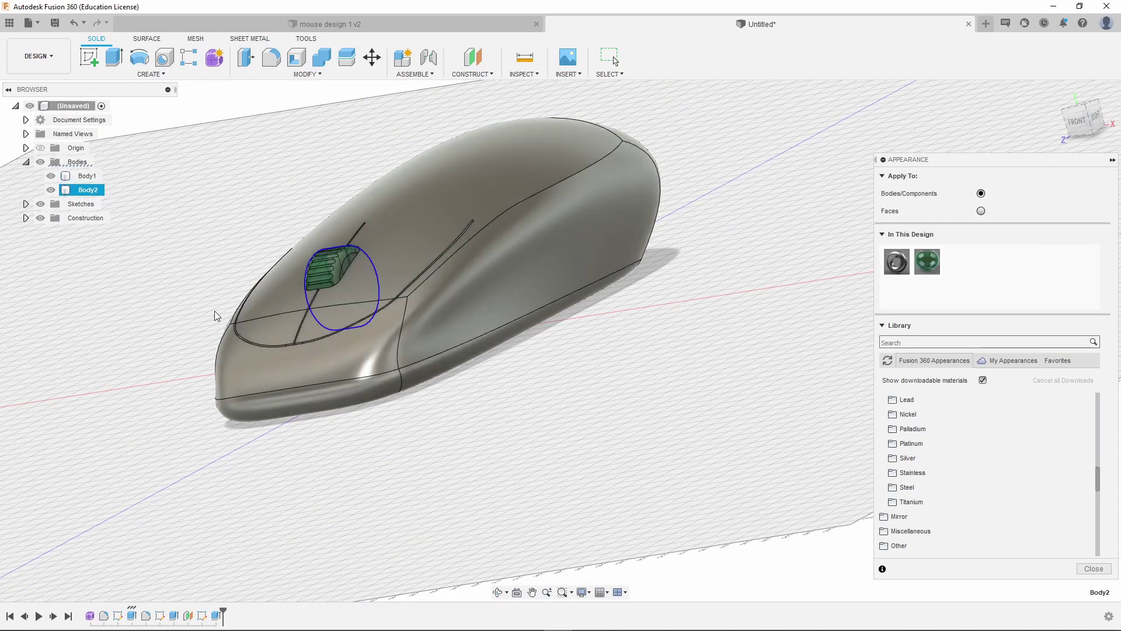
middle_click_drag(354, 326, 394, 353, "shift")
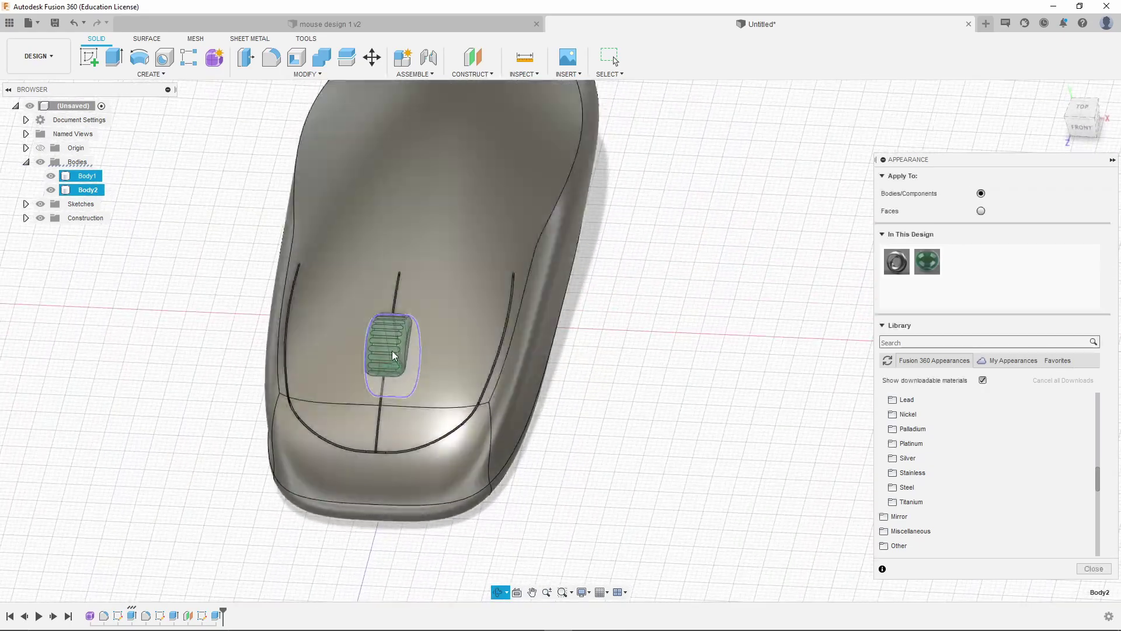
mouse_move(548, 376)
middle_mouse_down("shift")
mouse_move(576, 371)
mouse_move(500, 364)
mouse_move(417, 330)
mouse_move(418, 268)
mouse_move(563, 348)
mouse_move(543, 351)
mouse_move(556, 388)
middle_mouse_up("shift")
left_click(506, 440, "shift")
middle_click_drag(506, 441, 508, 318, "shift")
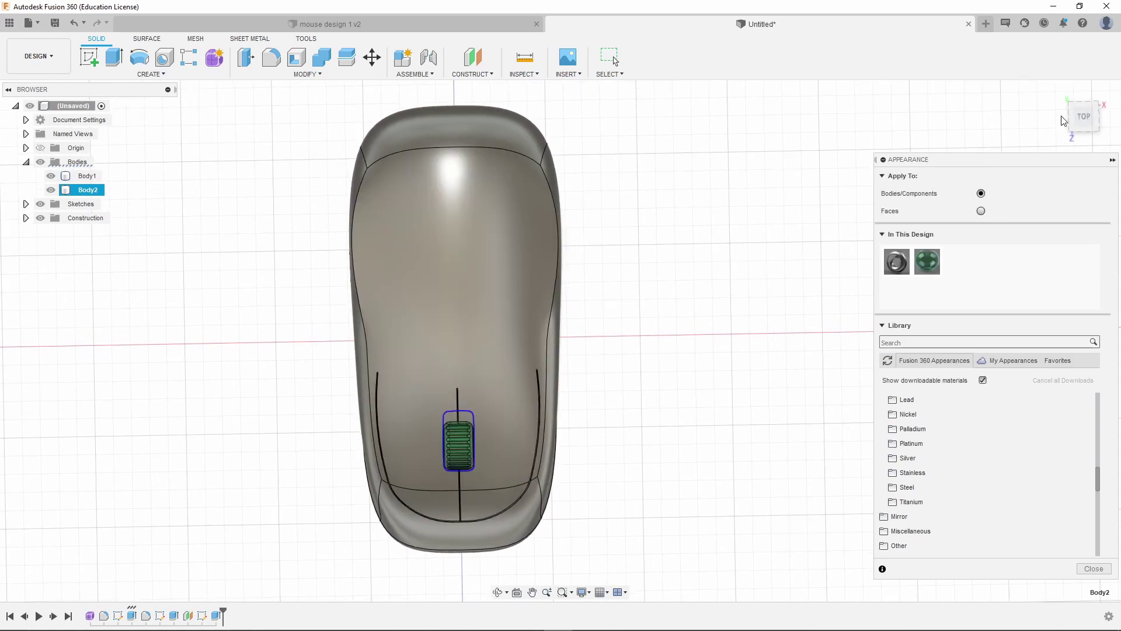
left_click(1085, 117)
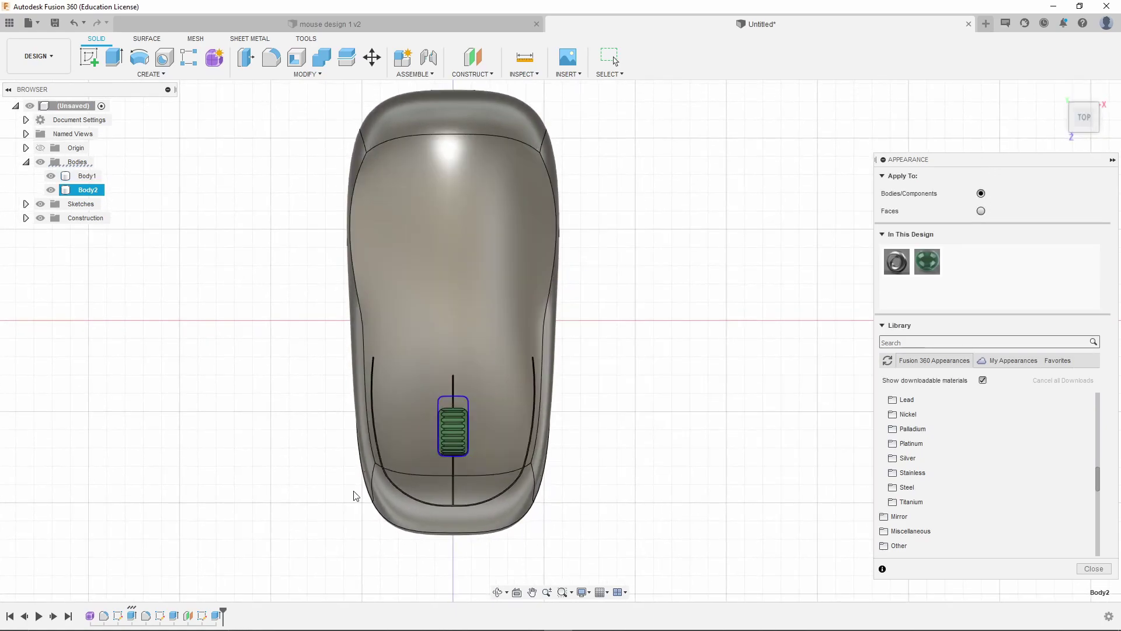
left_click(446, 217, "shift")
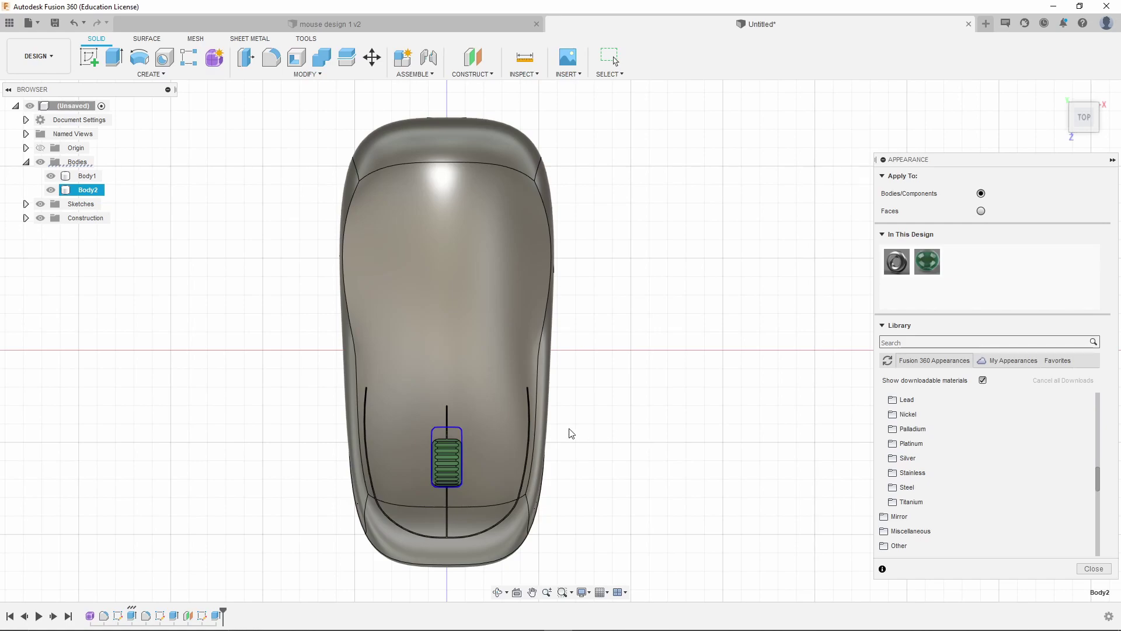
scroll(665, 394, "down", 1)
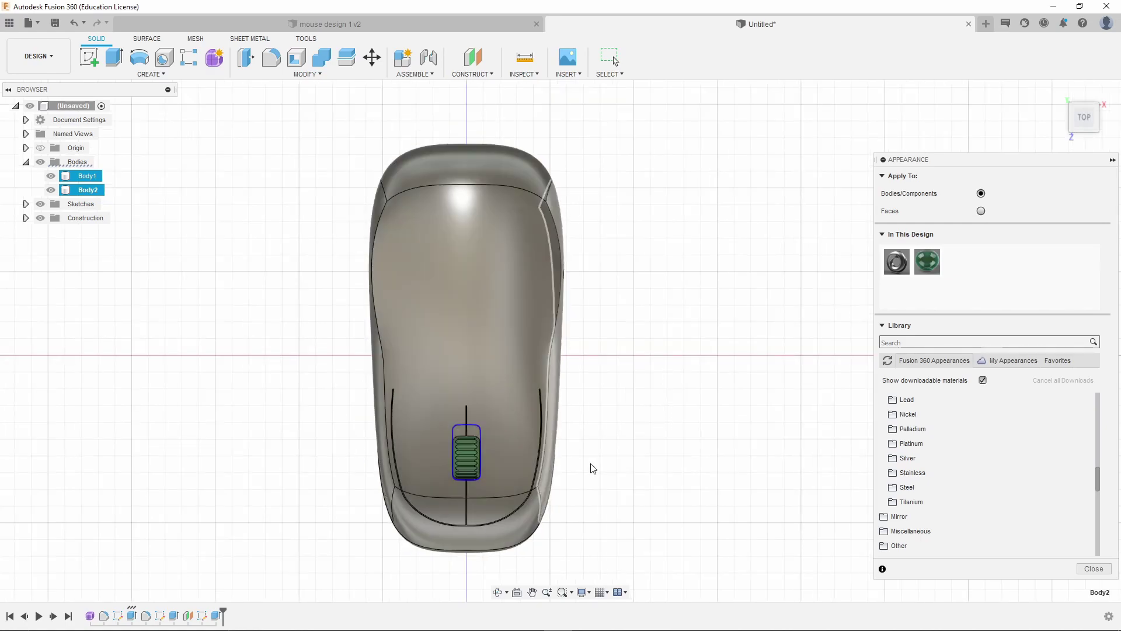